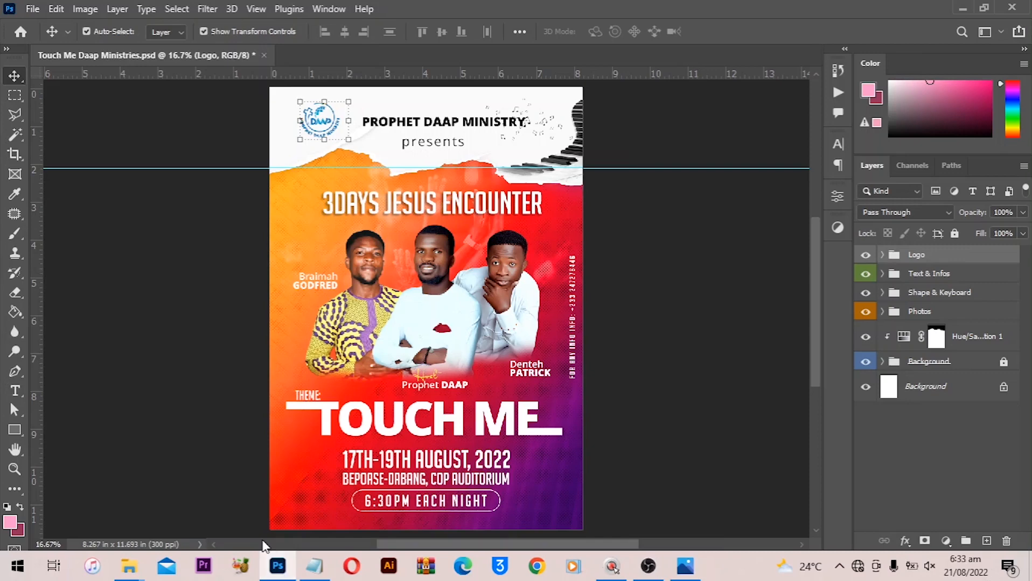
- Create a new square document of 2480 × 2480 pixels at 300 ppi
{"action": "key", "text": "ctrl+n"}
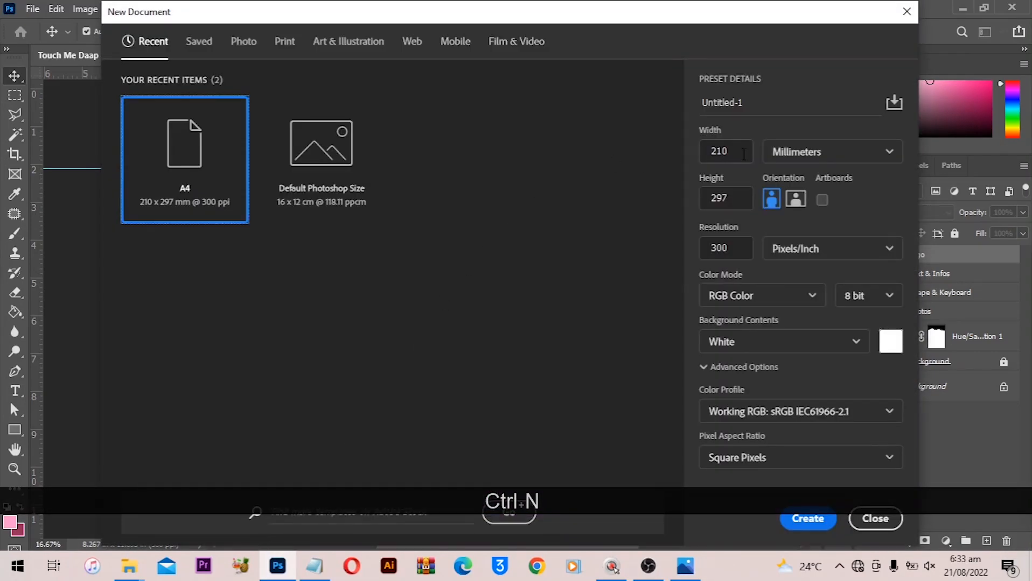
{"action": "double_click", "coordinate": [733, 203]}
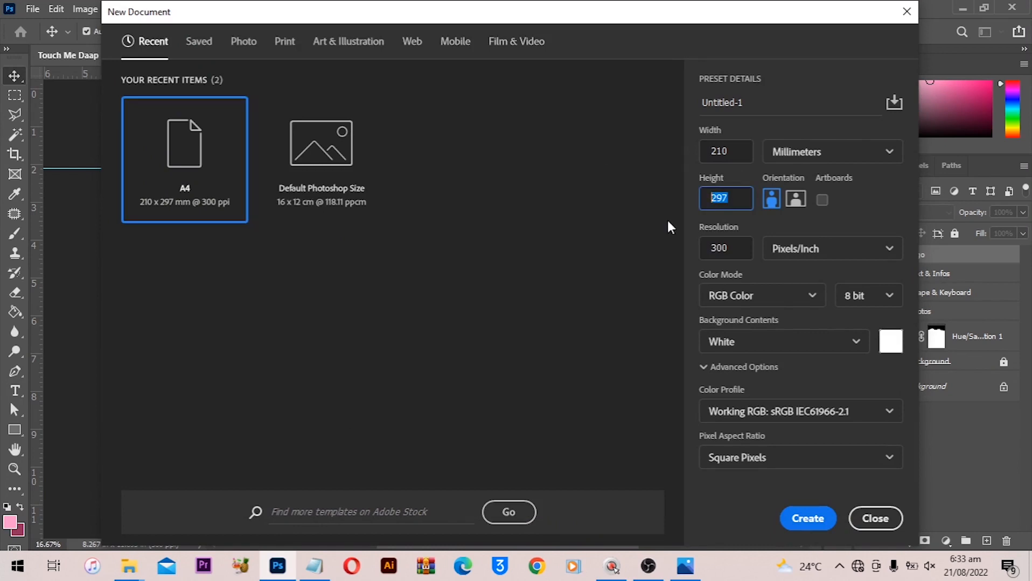
{"action": "type", "text": "210"}
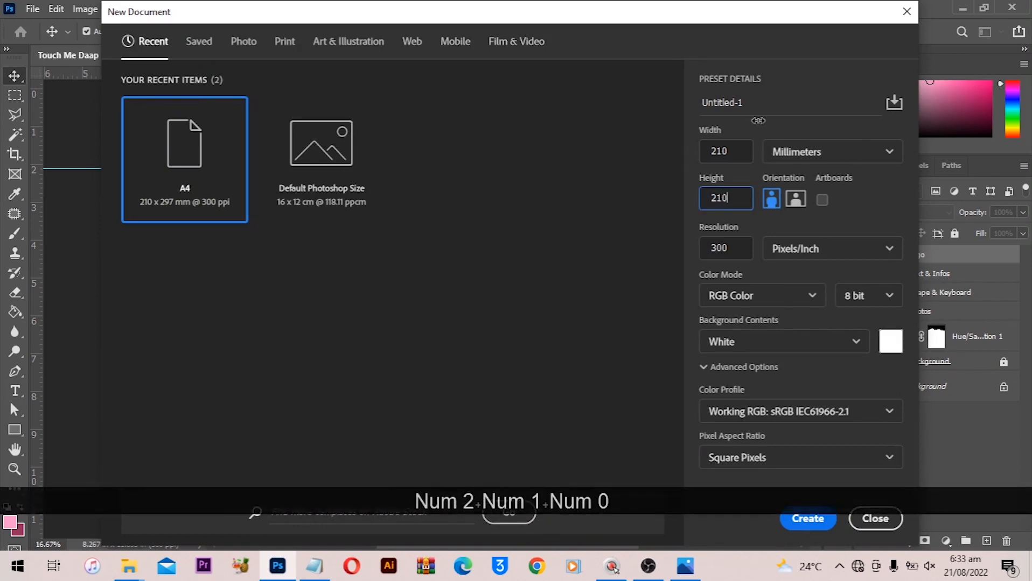
{"action": "left_click", "coordinate": [796, 152]}
{"action": "left_click", "coordinate": [799, 178]}
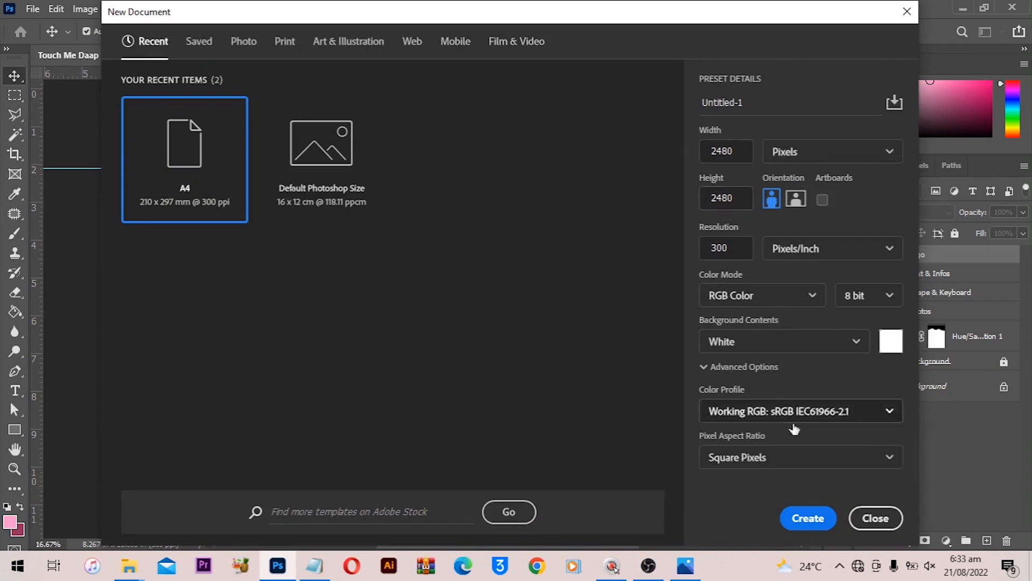
{"action": "left_click", "coordinate": [810, 518]}
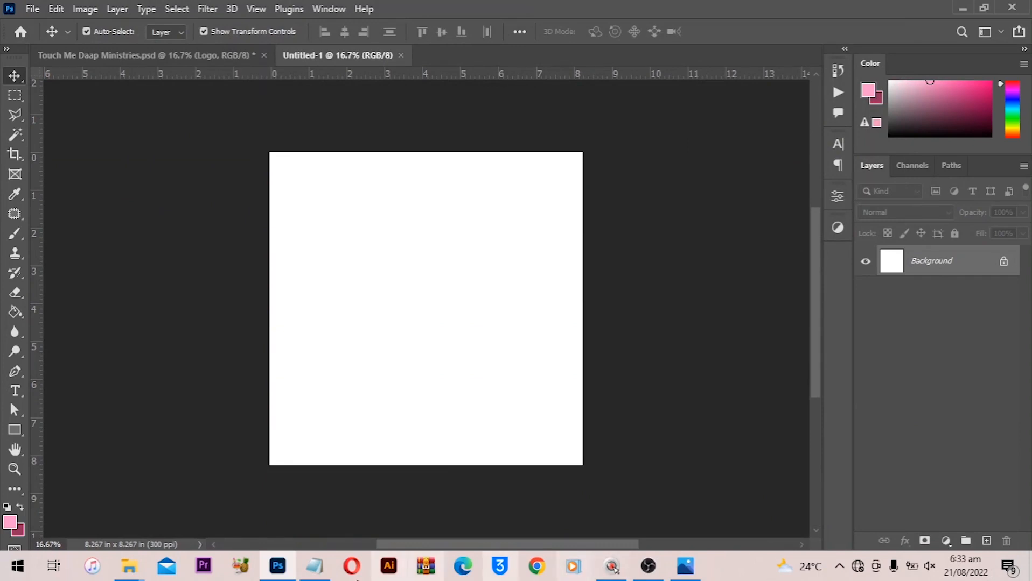
- Draw a tall vertical pink rectangle about 0.59 in wide spanning the full canvas height
{"action": "left_click", "coordinate": [18, 433]}
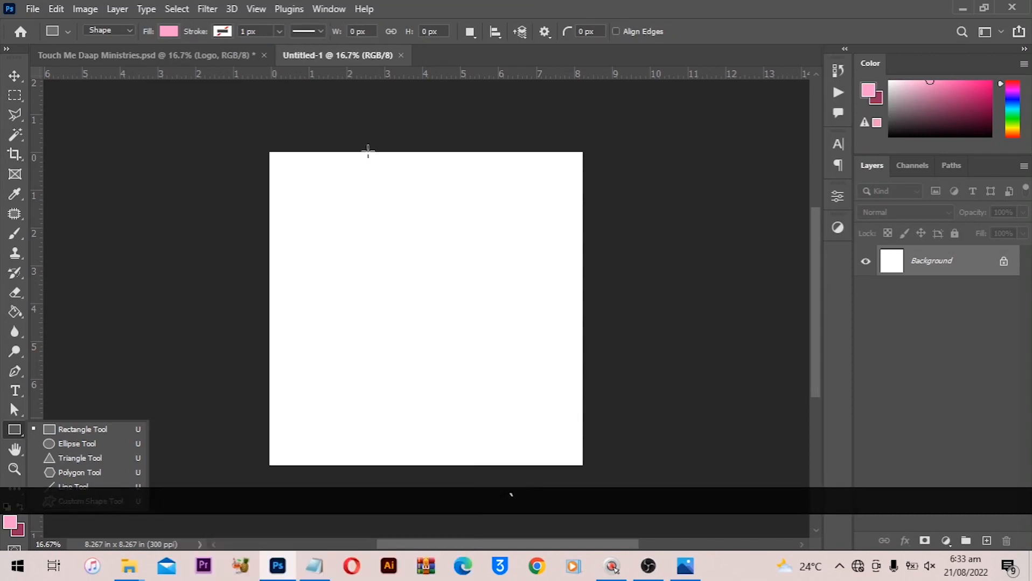
{"action": "left_click_drag", "start_coordinate": [384, 122], "coordinate": [405, 542]}
{"action": "scroll", "coordinate": [458, 341], "scroll_direction": "up", "scroll_amount": 1}
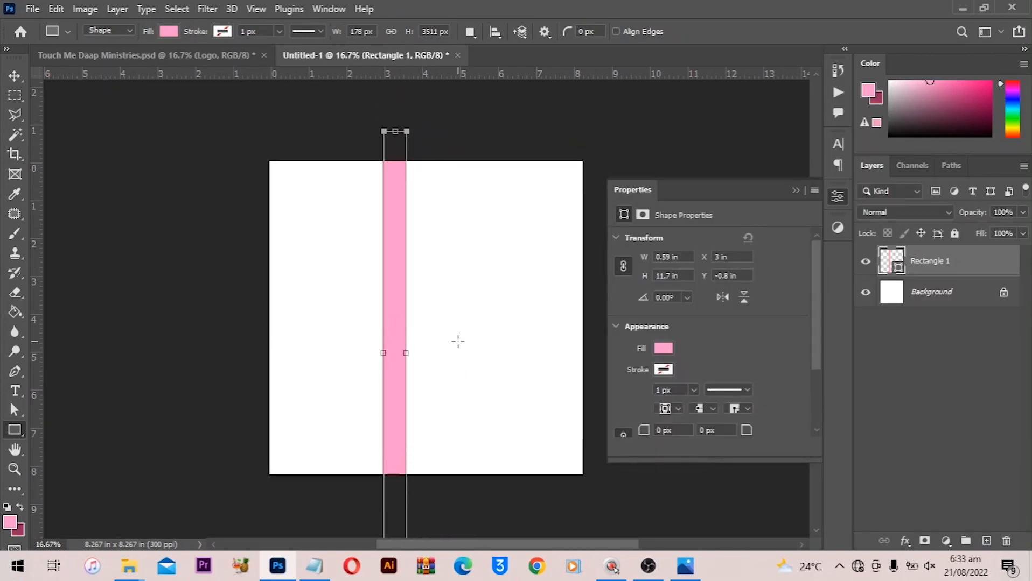
{"action": "key", "text": "v"}
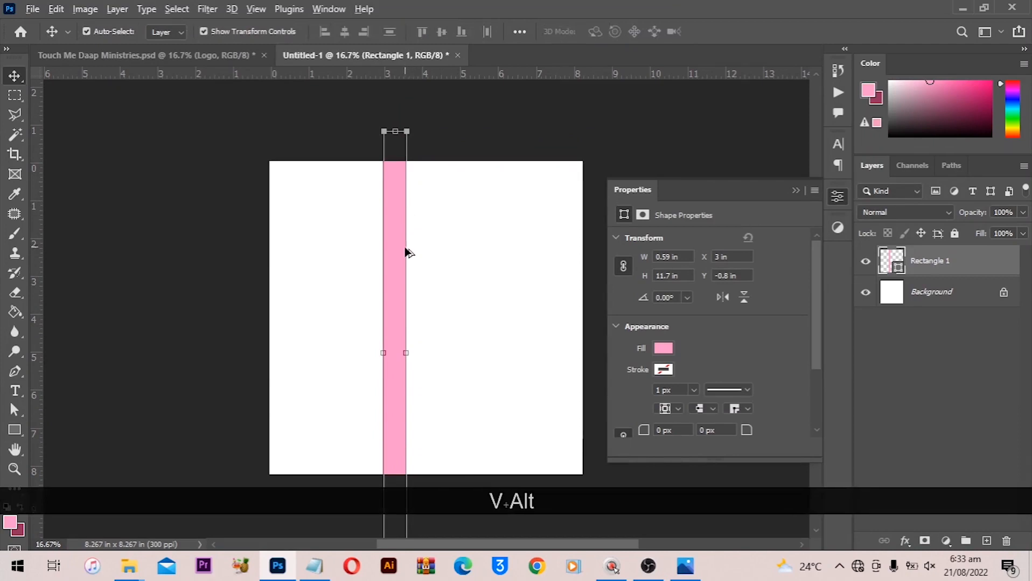
{"action": "left_click_drag", "start_coordinate": [398, 249], "coordinate": [421, 253]}
{"action": "key", "text": "ctrl+z"}
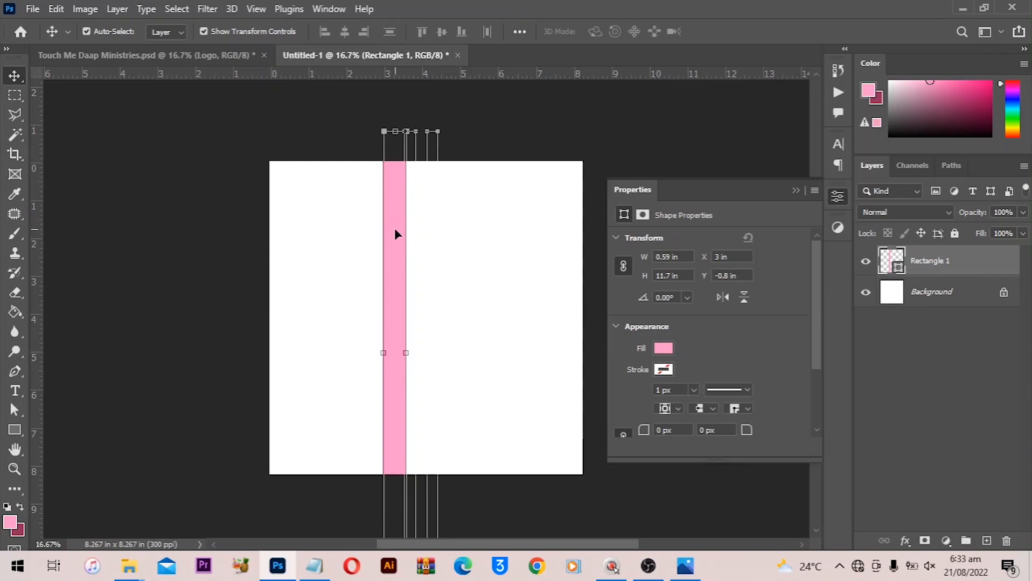
- Duplicate the rectangle directly beside itself and fill the copy with dark maroon #94305d
{"action": "key", "text": "alt"}
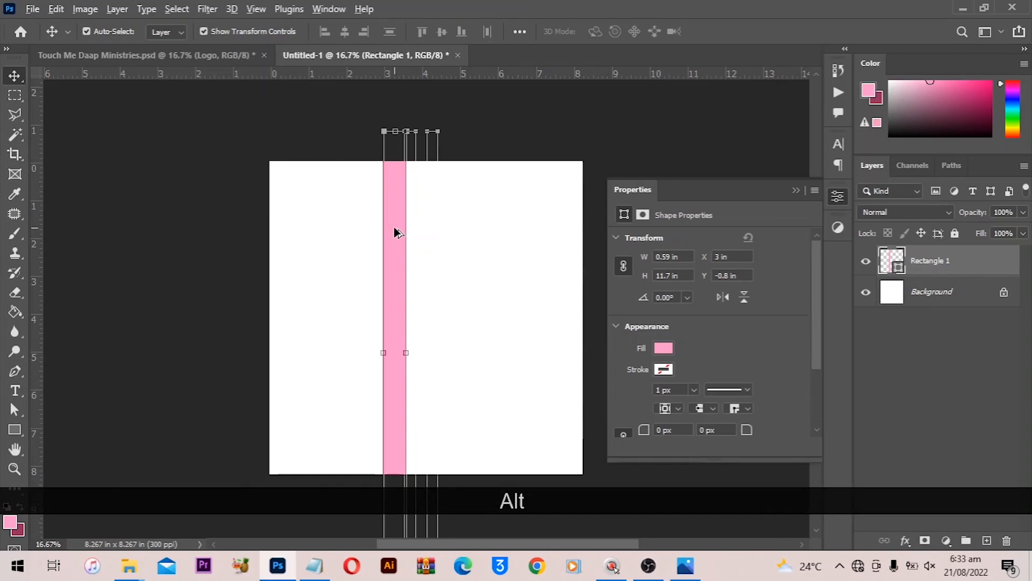
{"action": "left_click_drag", "start_coordinate": [395, 233], "coordinate": [418, 229]}
{"action": "key", "text": "shift"}
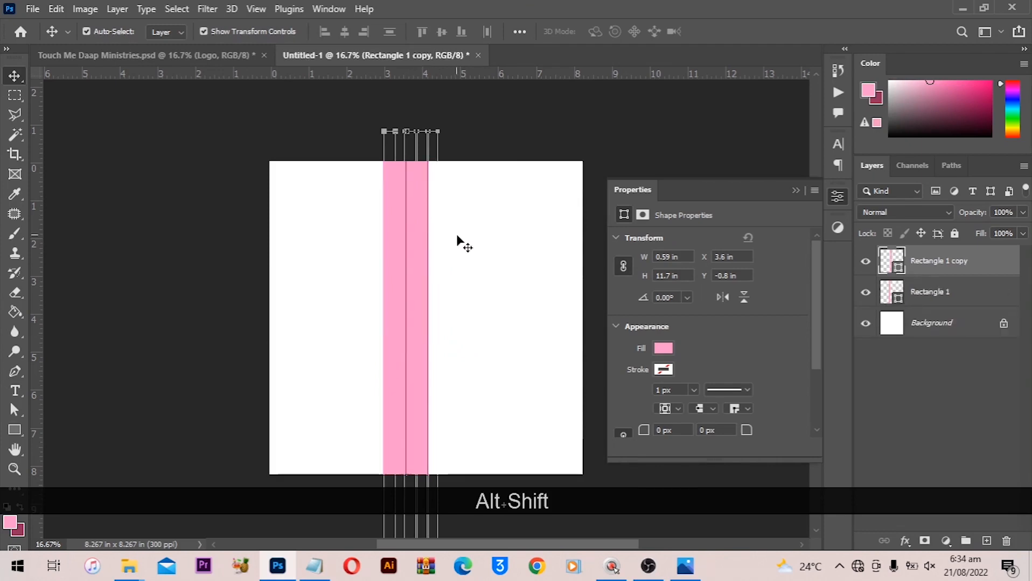
{"action": "left_click", "coordinate": [21, 531]}
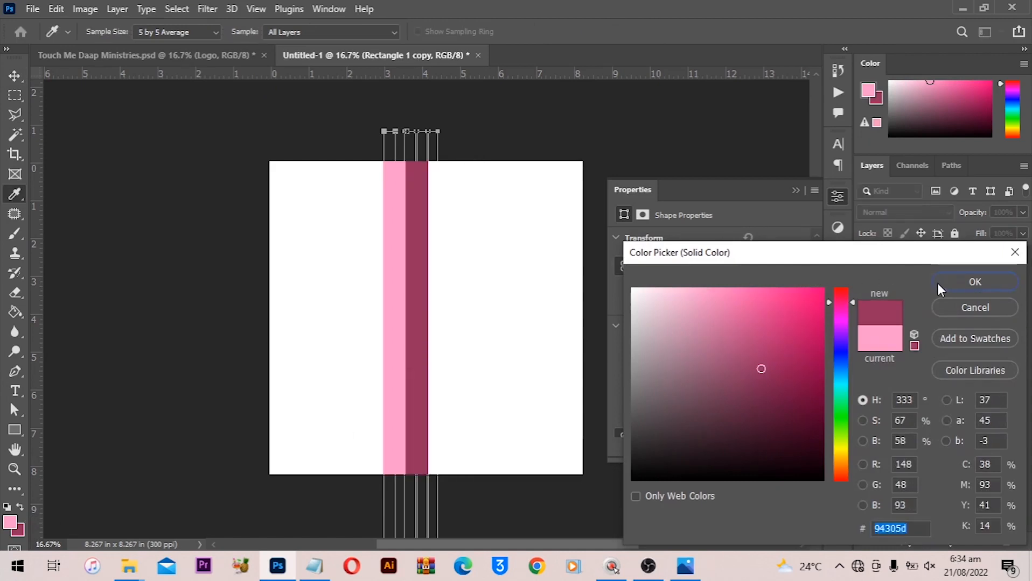
{"action": "left_click", "coordinate": [974, 282]}
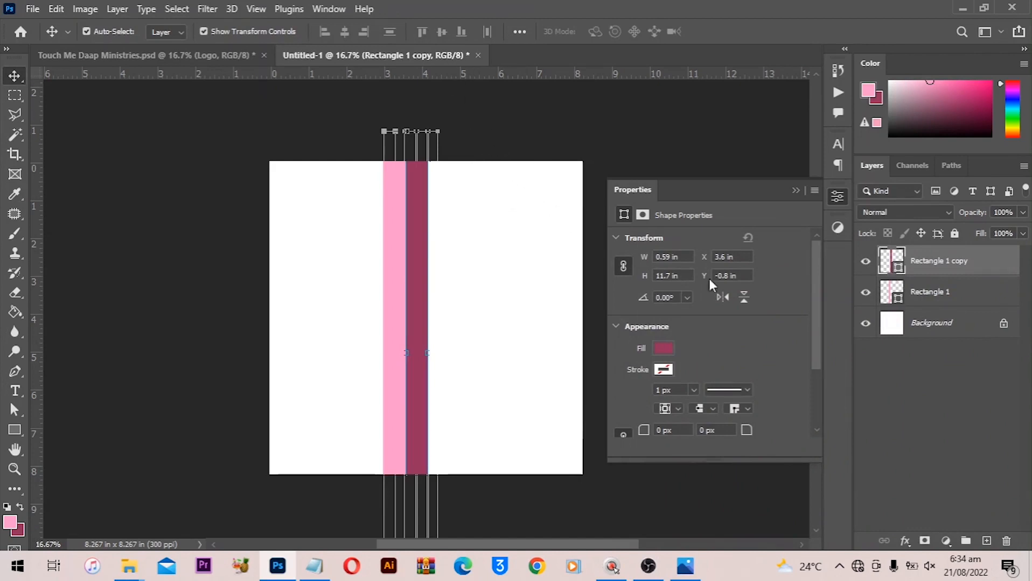
- Group both rectangle layers together
{"action": "left_click", "coordinate": [948, 293], "text": "shift"}
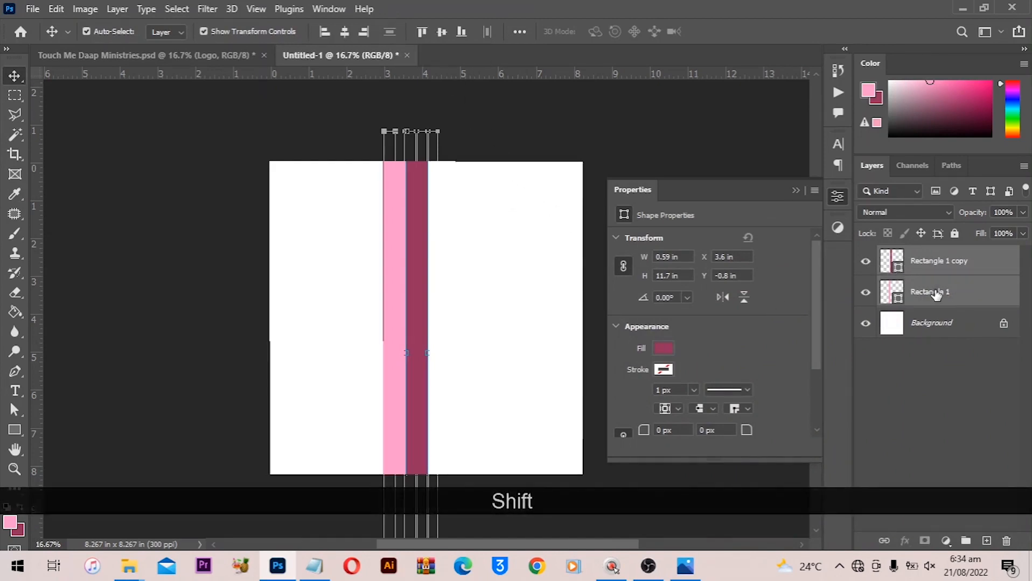
{"action": "key", "text": "ctrl"}
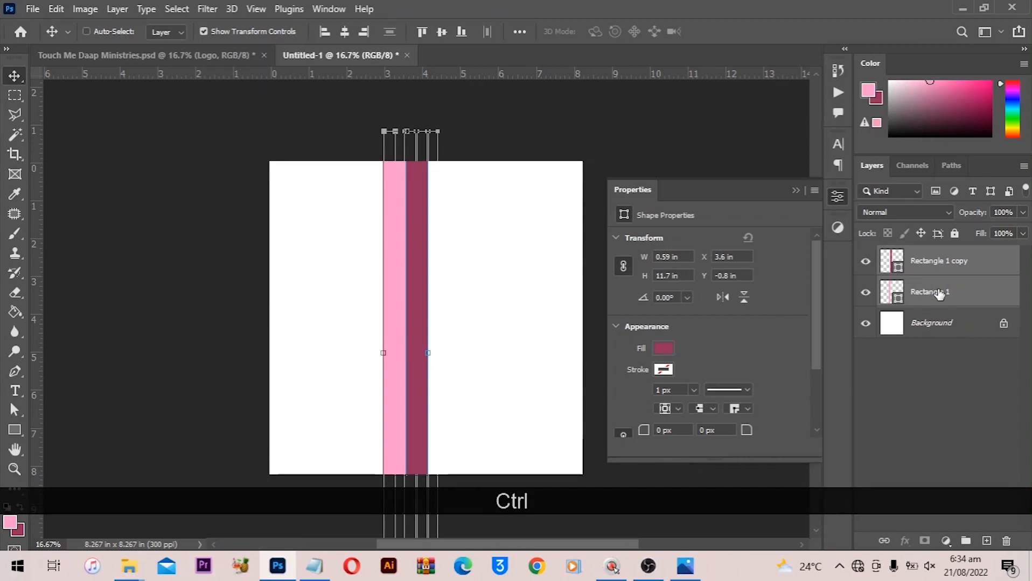
{"action": "left_click_drag", "start_coordinate": [940, 293], "coordinate": [965, 541]}
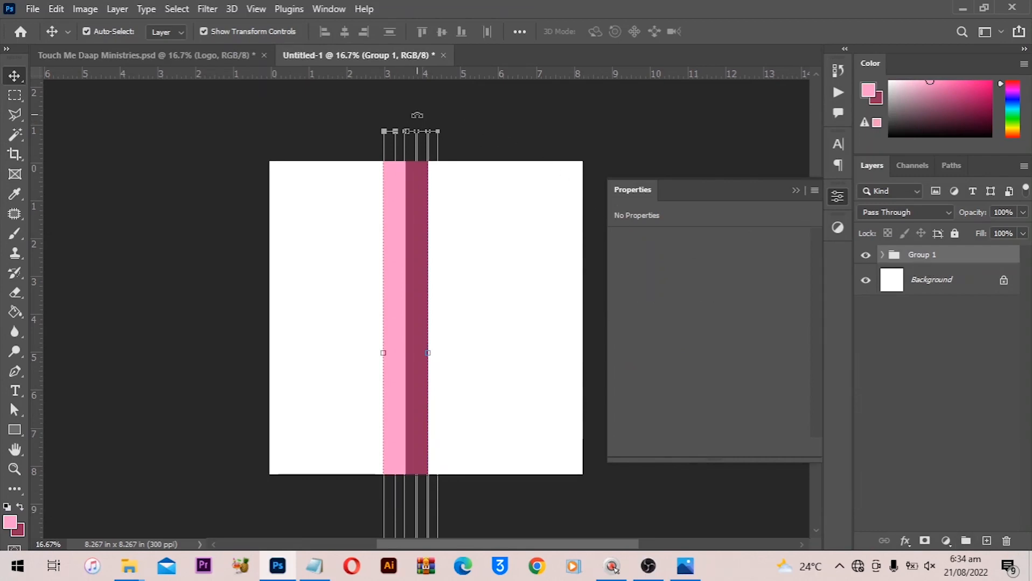
- Rotate the stripe group about 45 degrees and position it diagonally across the canvas's upper-right area
{"action": "left_click_drag", "start_coordinate": [414, 115], "coordinate": [255, 154]}
{"action": "key", "text": "shift"}
{"action": "left_click_drag", "start_coordinate": [384, 325], "coordinate": [461, 236]}
{"action": "key", "text": "Return"}
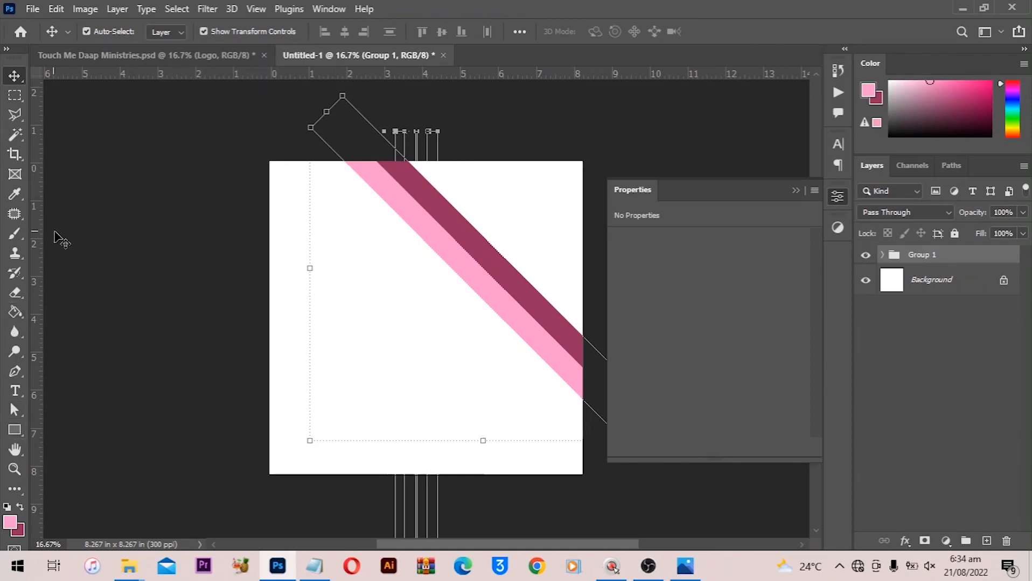
- Draw a triangular shape with the Pen tool over the top-right corner and move it below the stripe group
{"action": "key", "text": "p"}
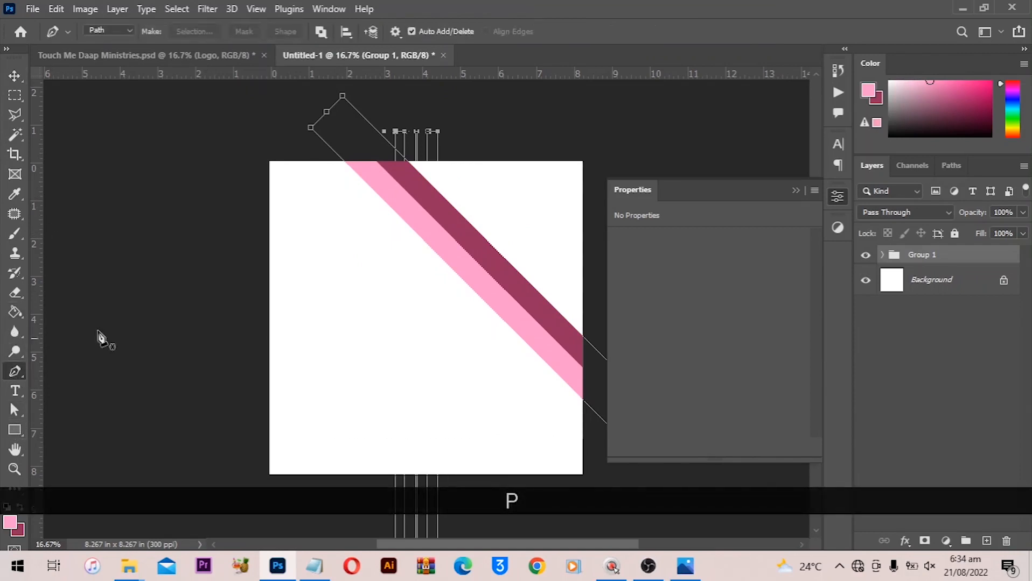
{"action": "left_click", "coordinate": [986, 541]}
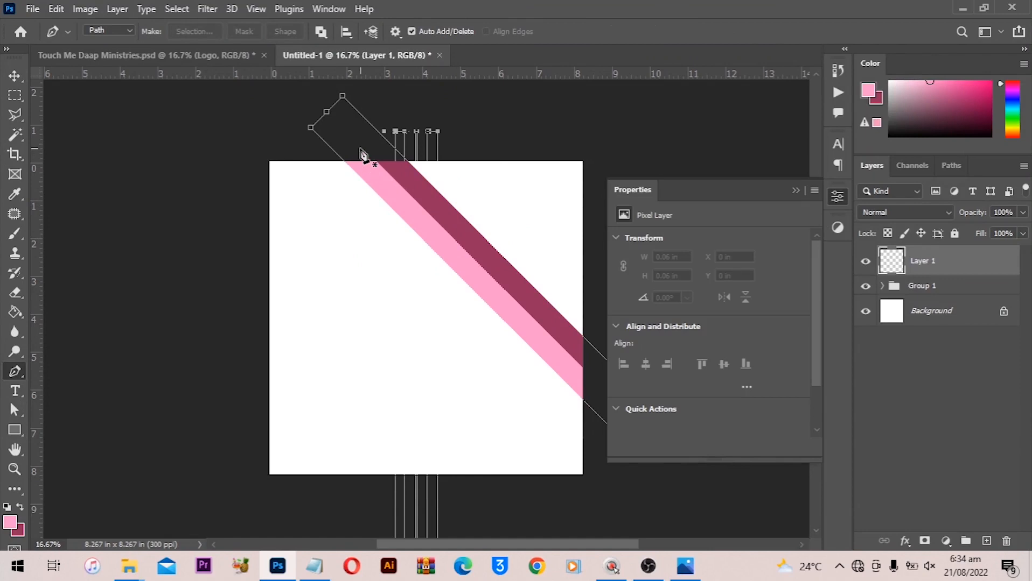
{"action": "key", "text": "ctrl+z"}
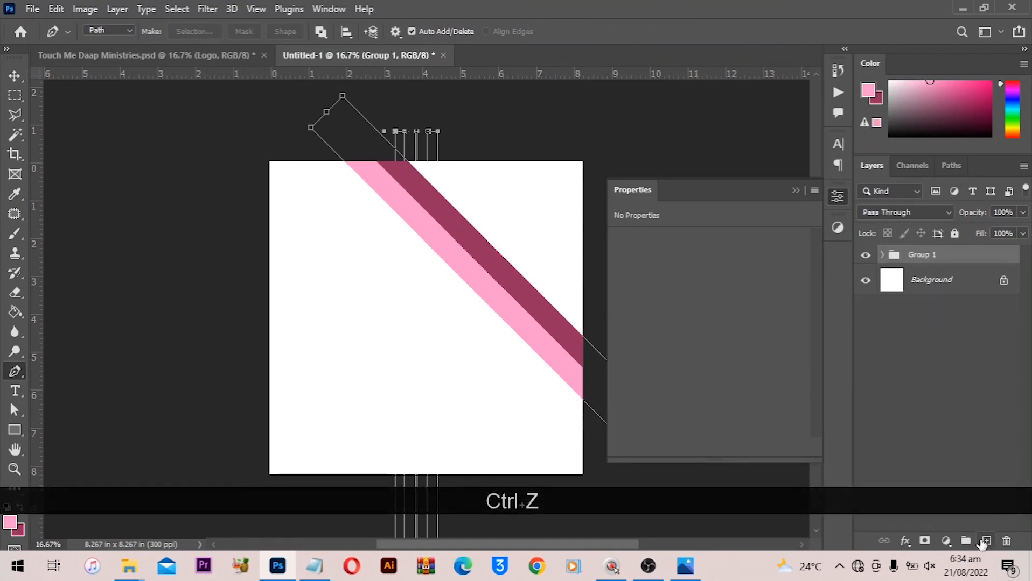
{"action": "left_click", "coordinate": [987, 541]}
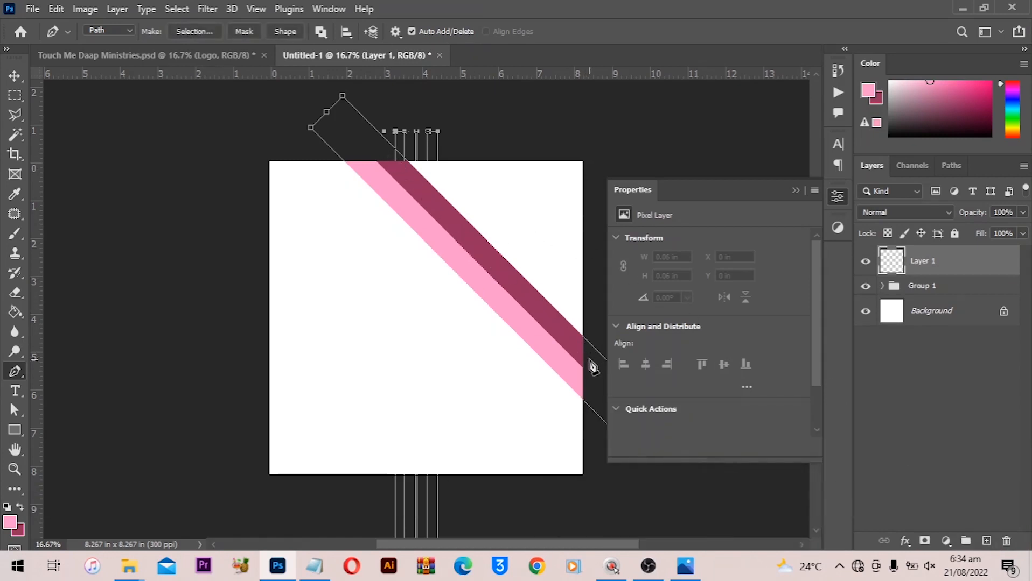
{"action": "left_click", "coordinate": [589, 150]}
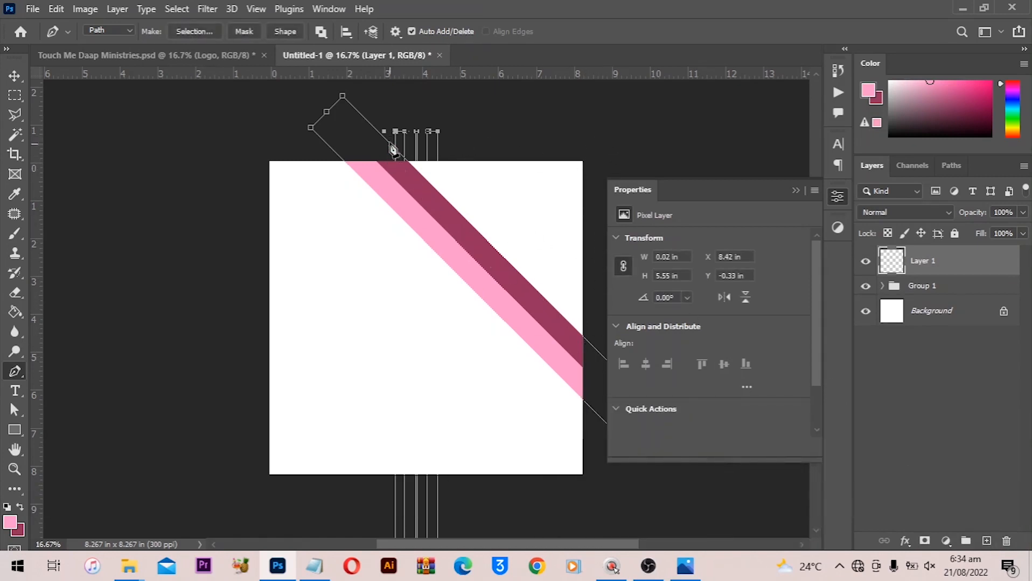
{"action": "scroll", "coordinate": [390, 149], "scroll_direction": "up", "scroll_amount": 1}
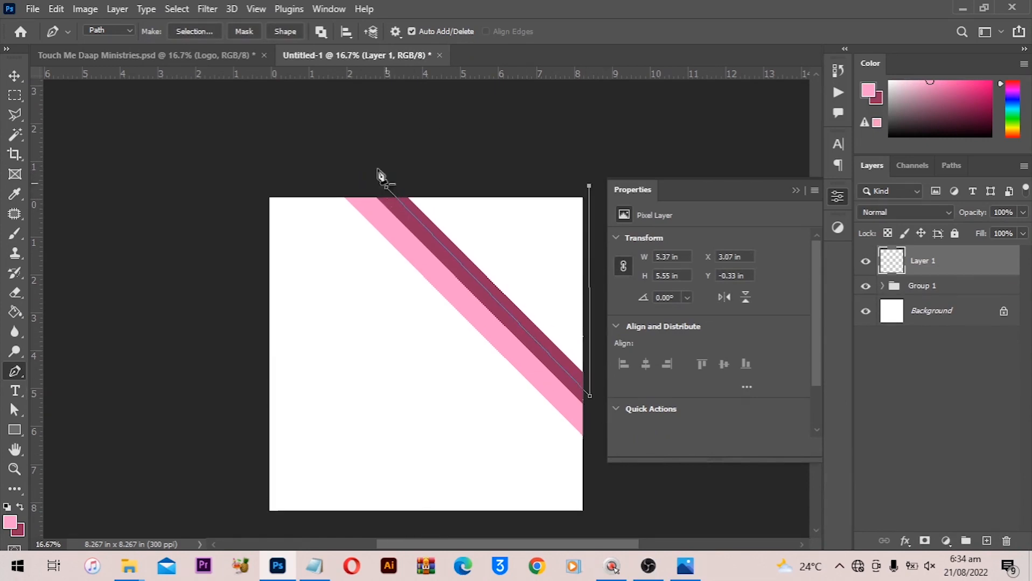
{"action": "left_click", "coordinate": [287, 31]}
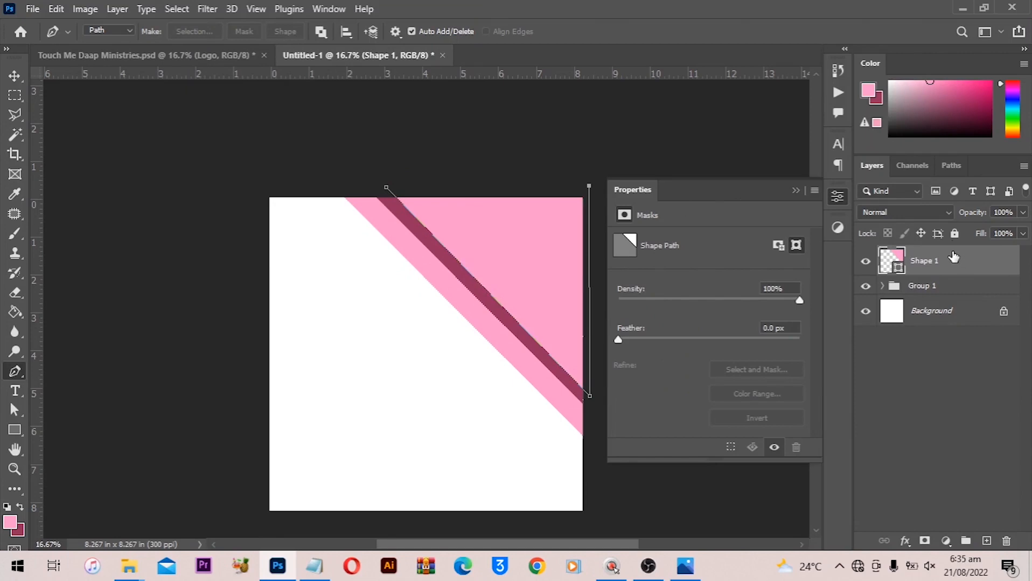
{"action": "left_click_drag", "start_coordinate": [953, 259], "coordinate": [943, 303]}
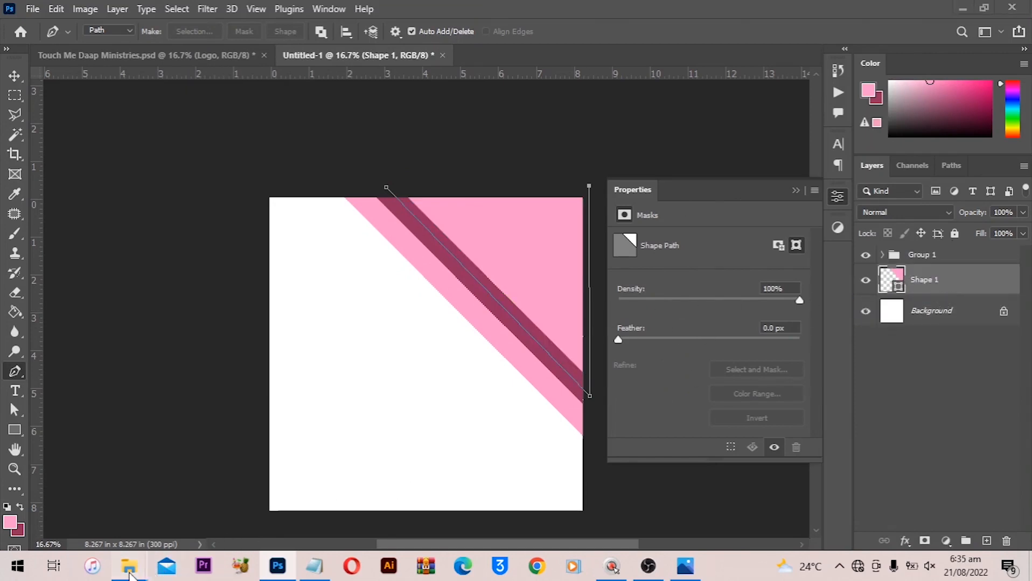
- Open the BDay Flyer Tutorial folder and drag the balloons image into the document
{"action": "mouse_move", "coordinate": [130, 575]}
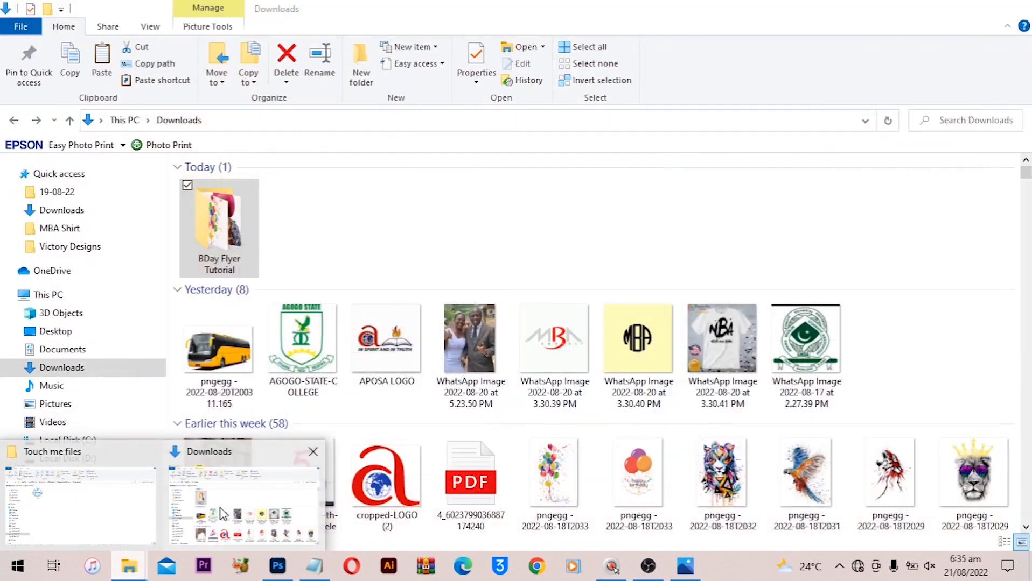
{"action": "left_click", "coordinate": [209, 514]}
{"action": "double_click", "coordinate": [216, 231]}
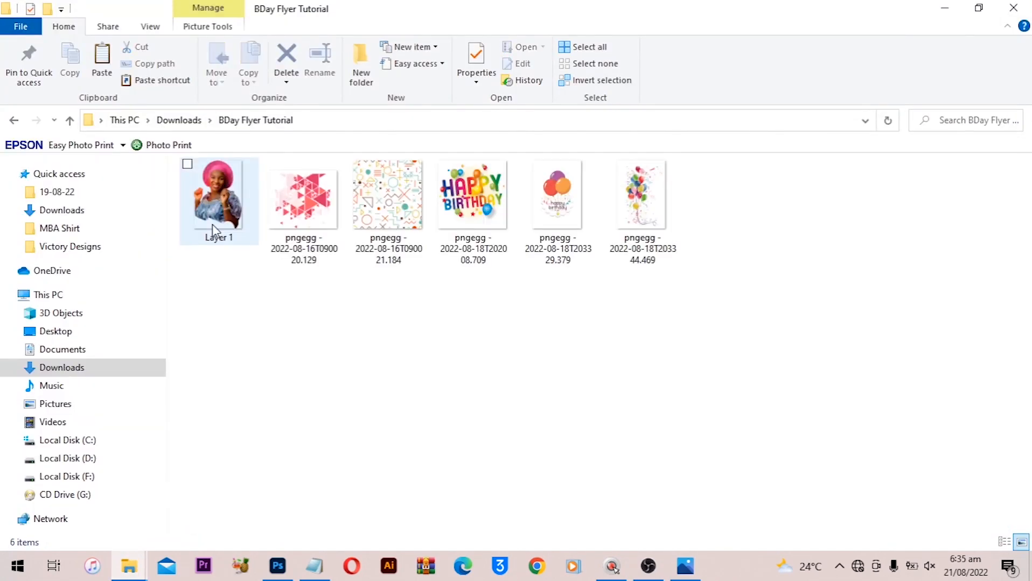
{"action": "key", "text": "v"}
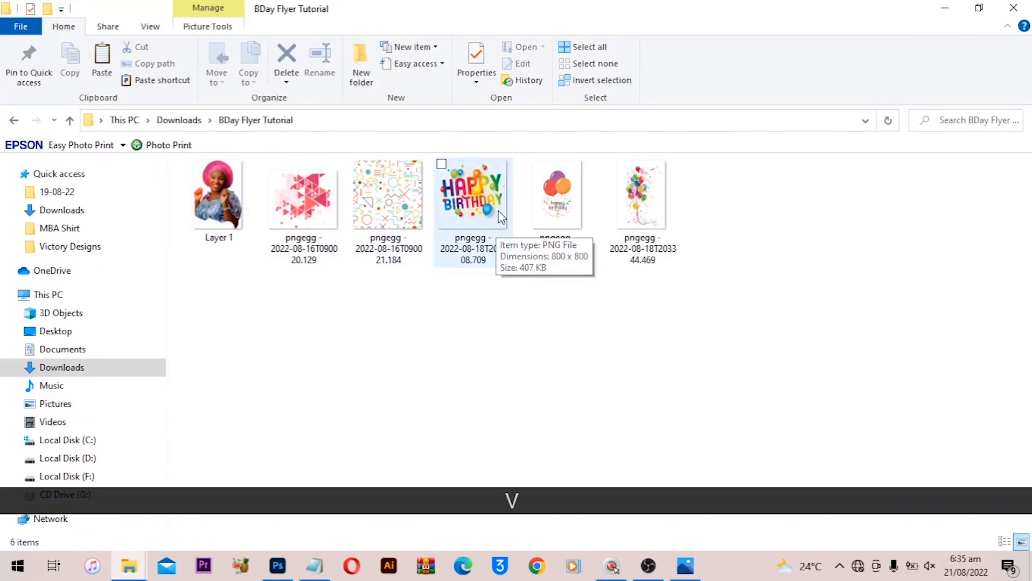
{"action": "left_click_drag", "start_coordinate": [637, 186], "coordinate": [410, 409]}
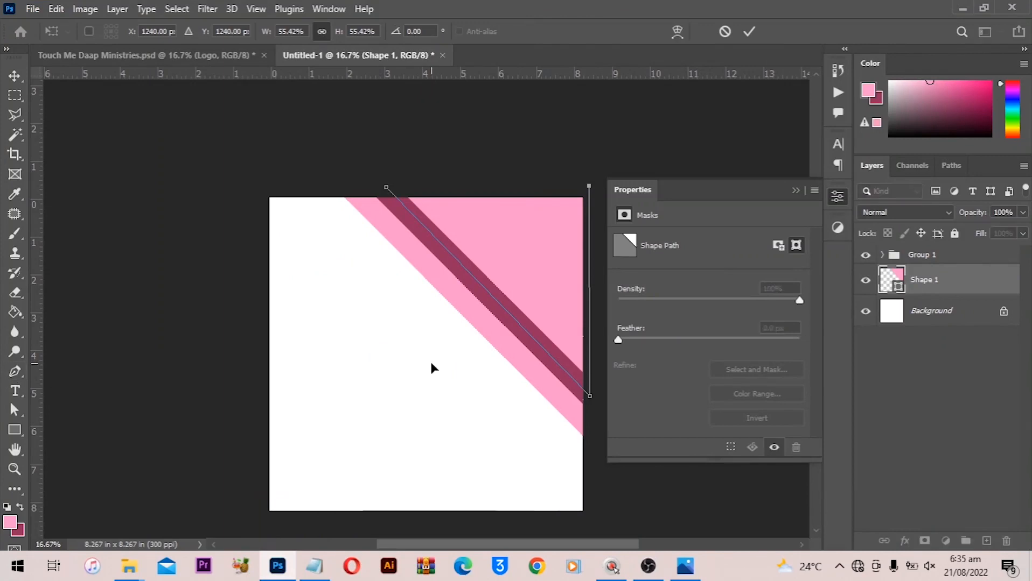
- Scale the balloons image to about 74% and position it over the top-right corner
{"action": "left_click_drag", "start_coordinate": [467, 353], "coordinate": [587, 296]}
{"action": "left_click", "coordinate": [760, 175]}
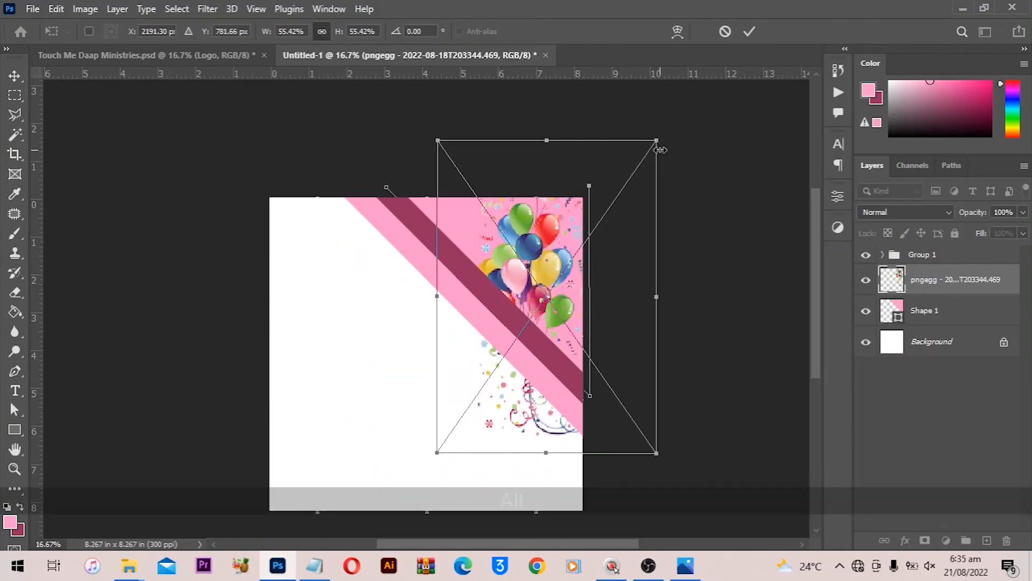
{"action": "left_click_drag", "start_coordinate": [675, 138], "coordinate": [728, 116]}
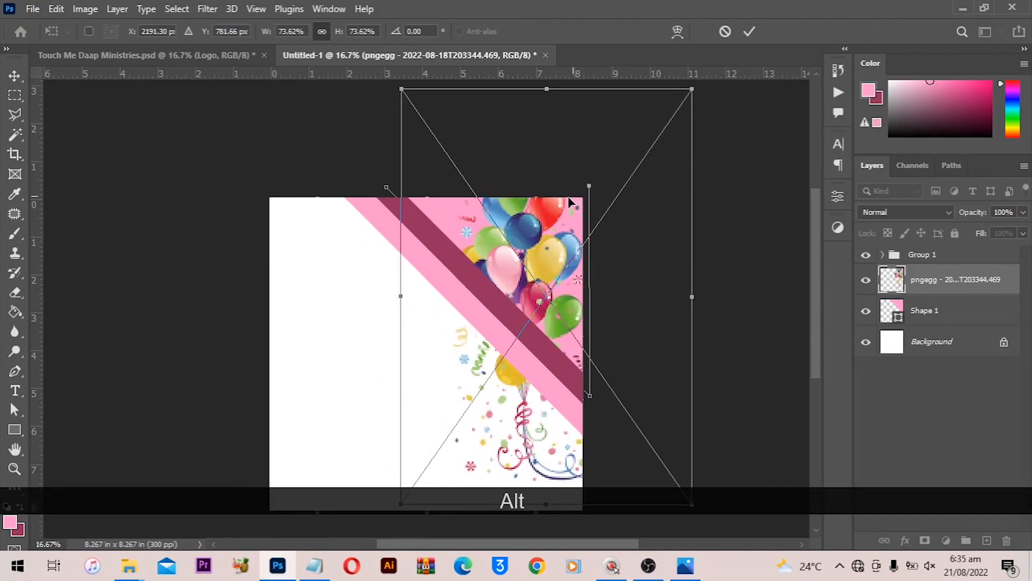
{"action": "left_click_drag", "start_coordinate": [576, 201], "coordinate": [560, 198]}
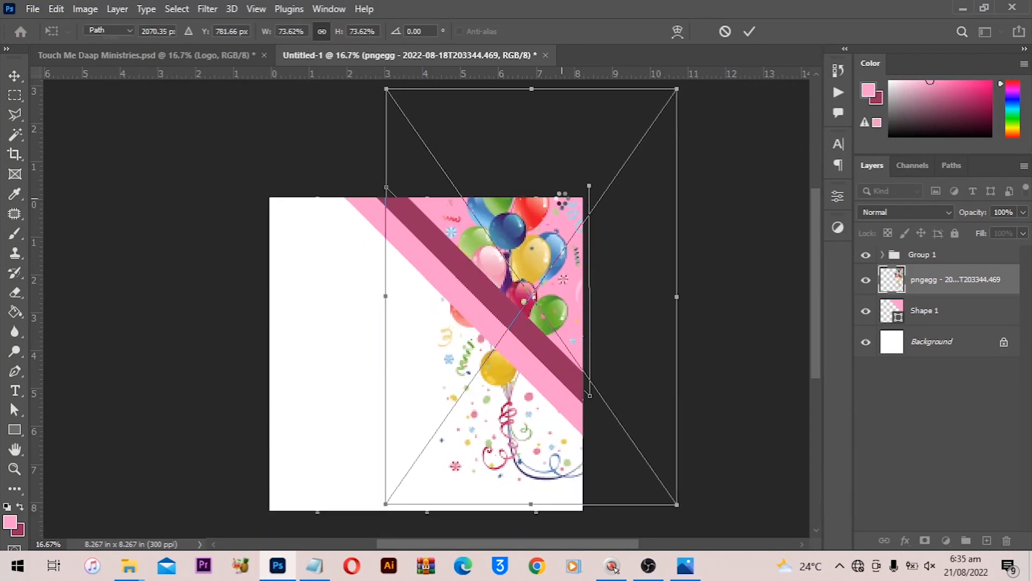
{"action": "key", "text": "p"}
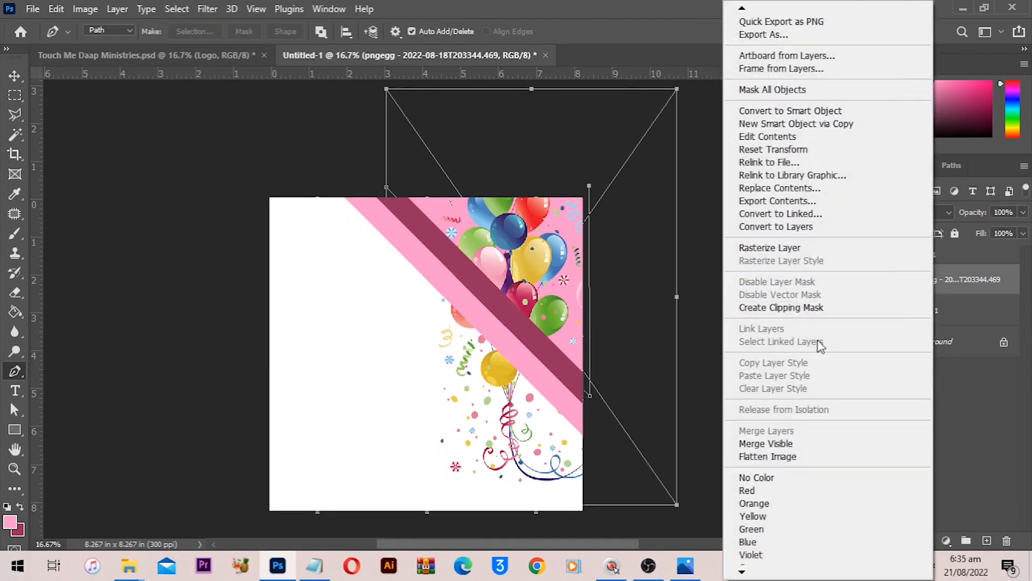
- Clip the balloons image to the triangular shape beneath it
{"action": "right_click", "coordinate": [934, 296]}
{"action": "left_click", "coordinate": [811, 307]}
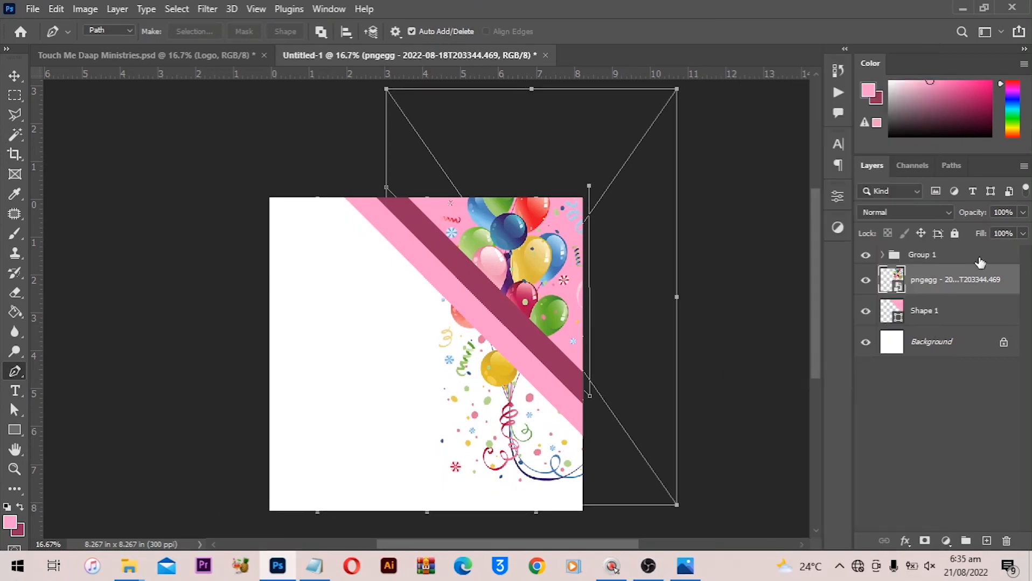
{"action": "right_click", "coordinate": [939, 283]}
{"action": "left_click", "coordinate": [856, 310]}
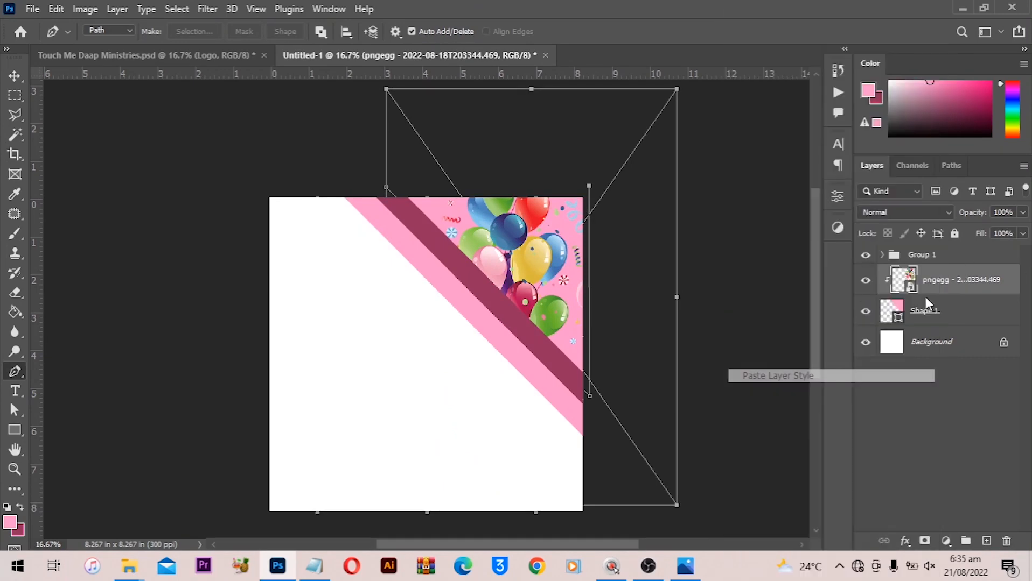
- Clip the balloons image to the triangle shape and set the triangle's fill to light pink ffd8eb sampled from the balloons
{"action": "right_click", "coordinate": [936, 277]}
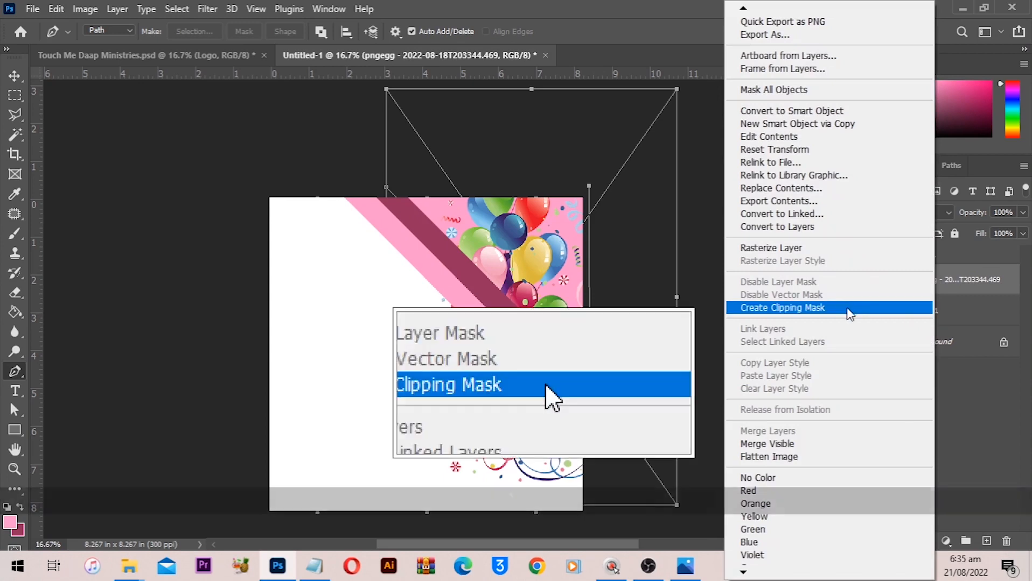
{"action": "left_click", "coordinate": [830, 310]}
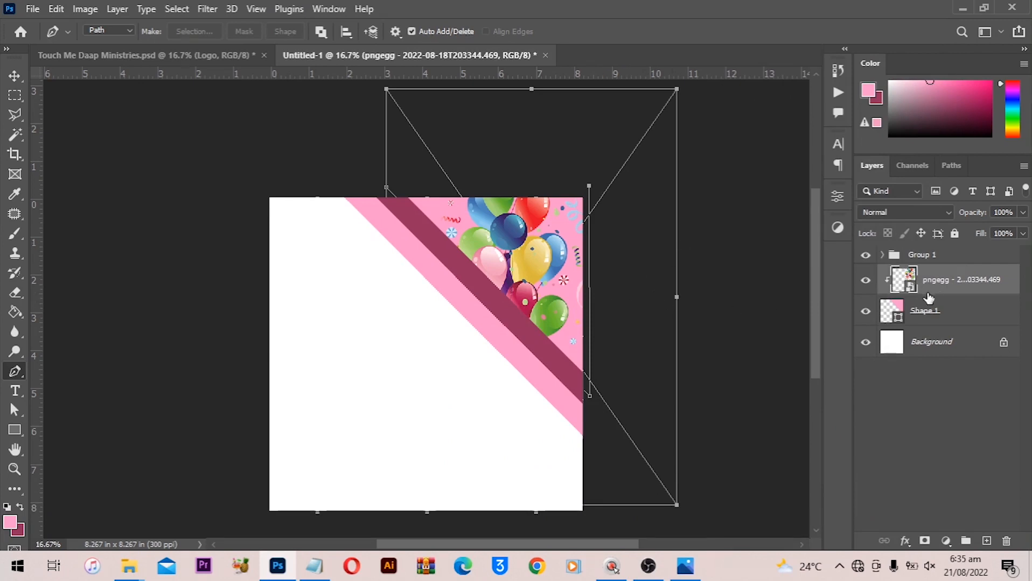
{"action": "double_click", "coordinate": [899, 315]}
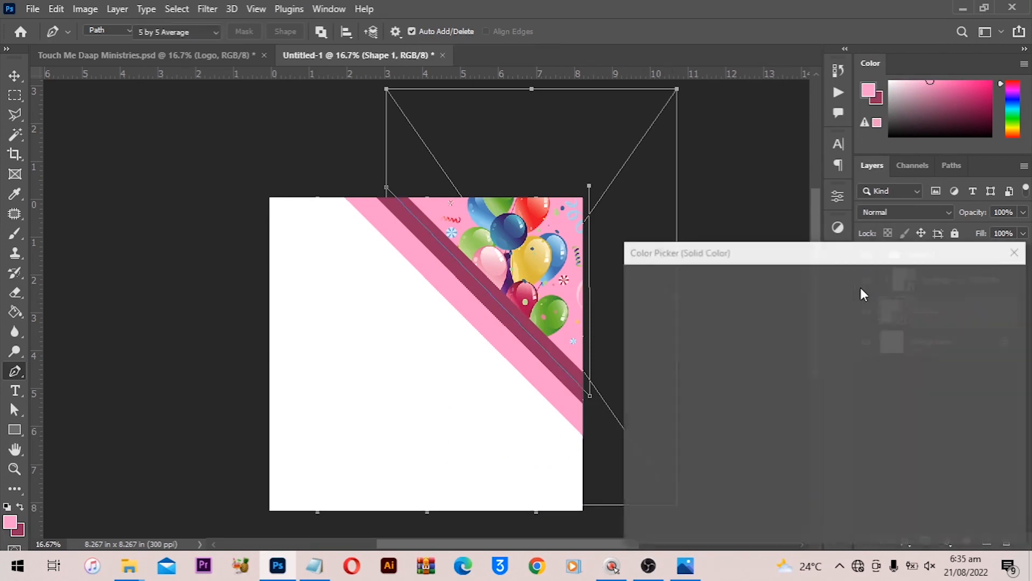
{"action": "mouse_move", "coordinate": [695, 297]}
{"action": "left_mouse_down"}
{"action": "mouse_move", "coordinate": [682, 280]}
{"action": "mouse_move", "coordinate": [660, 284]}
{"action": "left_mouse_up"}
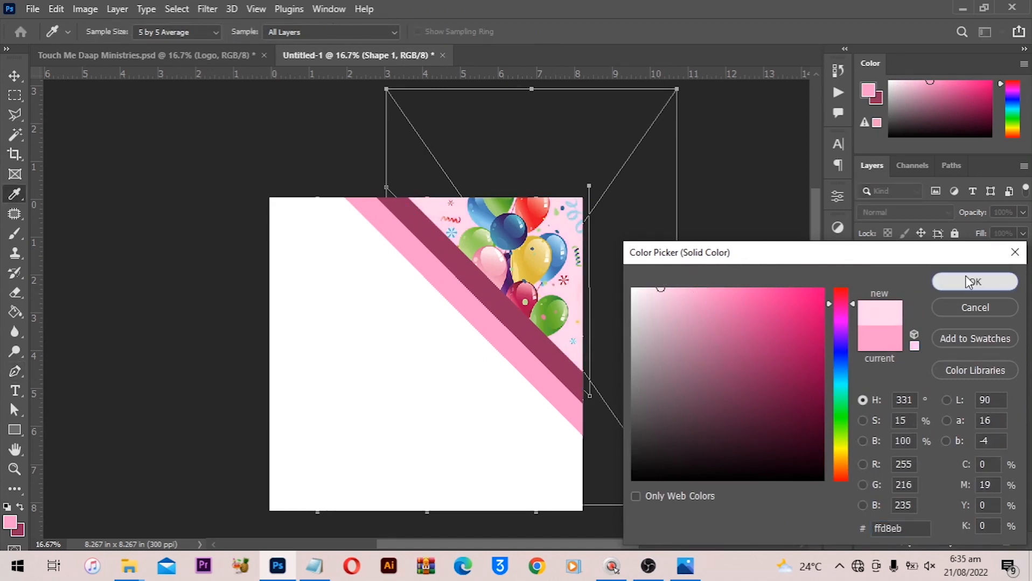
{"action": "key", "text": "Return"}
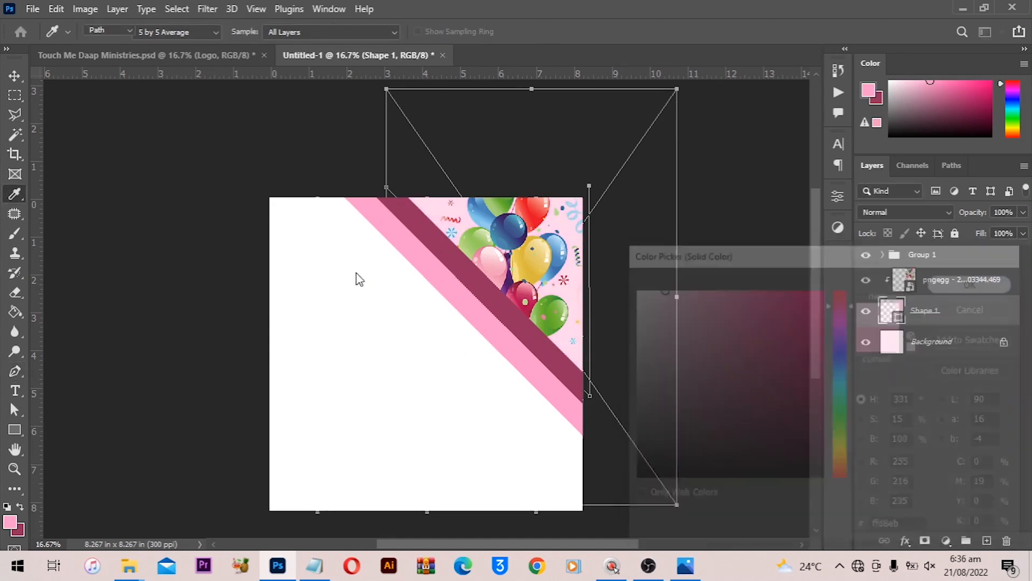
- Fit the canvas on screen and draw a pink rectangle about 2199 by 1508 px over the lower canvas
{"action": "key", "text": "p"}
{"action": "left_click", "coordinate": [14, 76]}
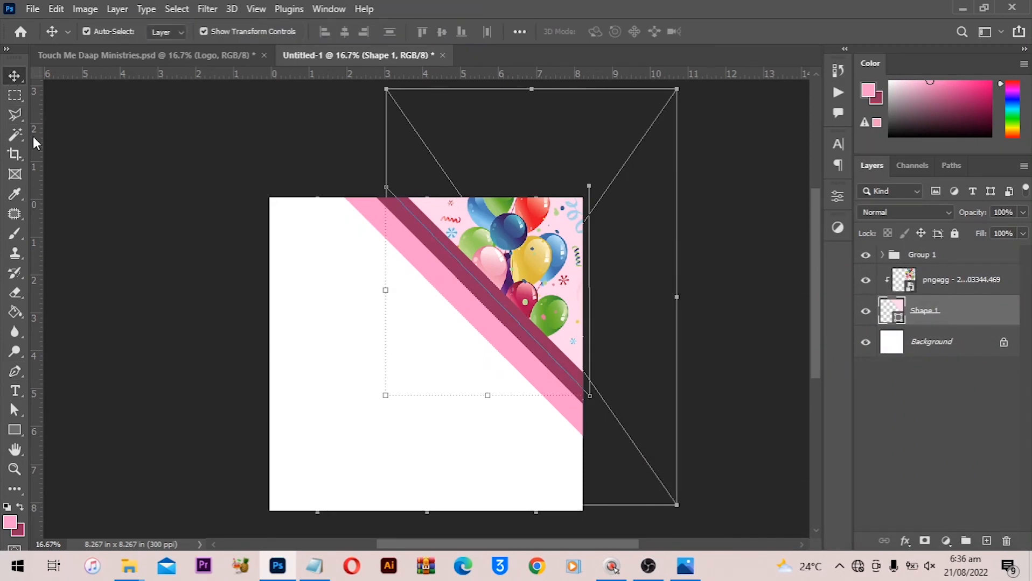
{"action": "left_click", "coordinate": [205, 164]}
{"action": "key", "text": "ctrl+0"}
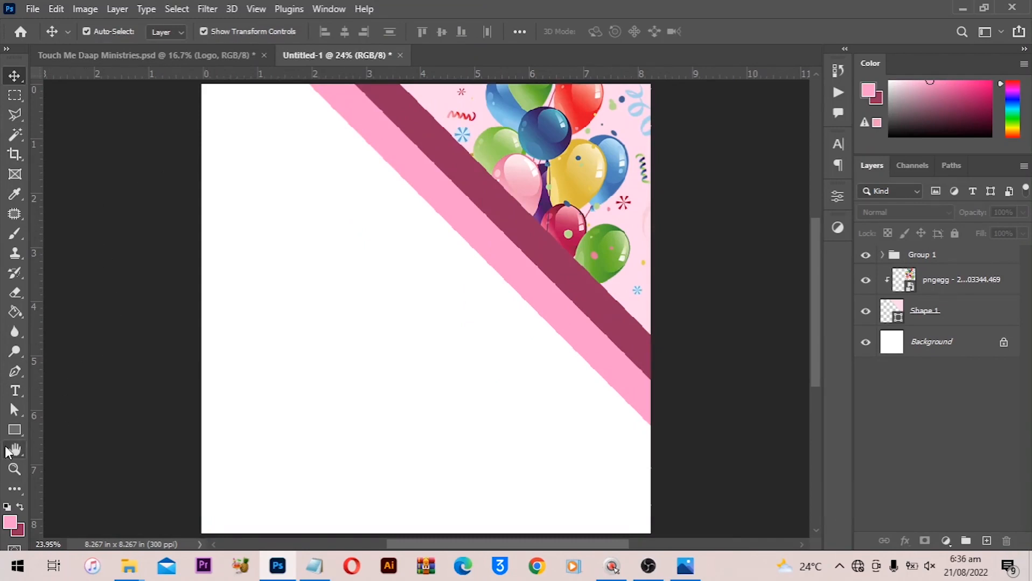
{"action": "left_click", "coordinate": [15, 431]}
{"action": "left_click", "coordinate": [308, 278]}
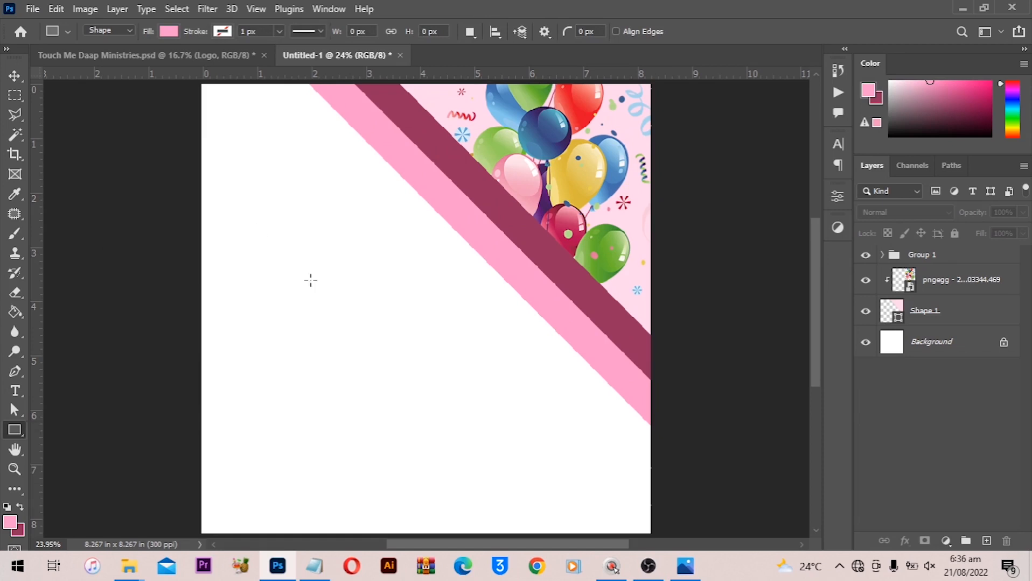
{"action": "left_click_drag", "start_coordinate": [260, 211], "coordinate": [656, 484]}
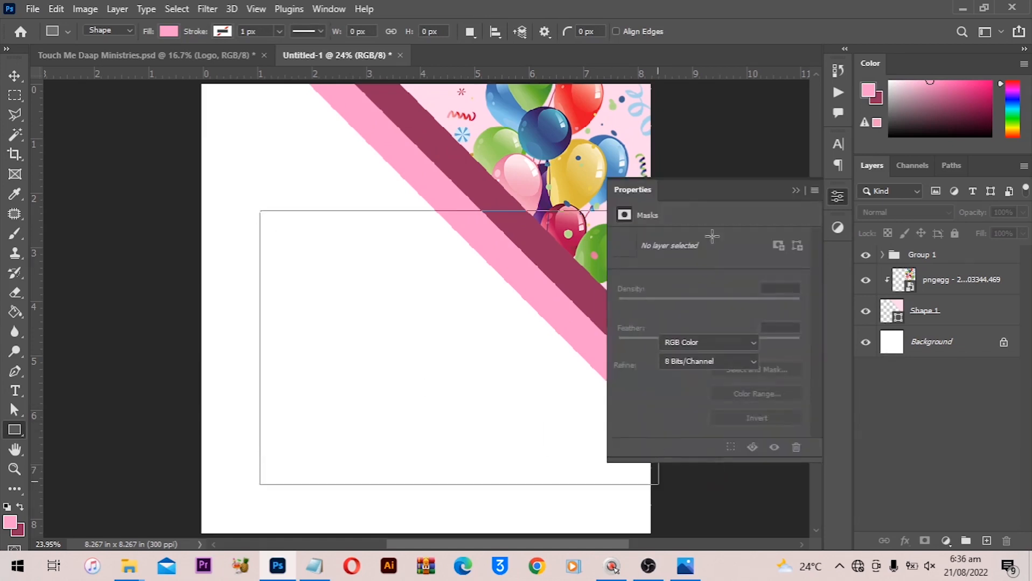
{"action": "left_click", "coordinate": [795, 191]}
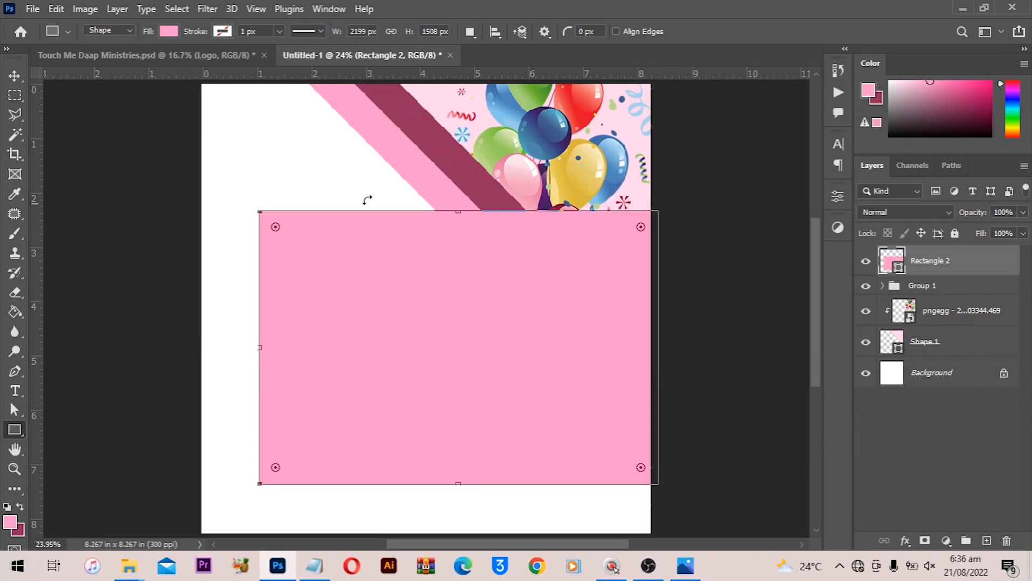
- Rotate the rectangle and move it into the bottom-left corner as a diagonal pink band
{"action": "key", "text": "v"}
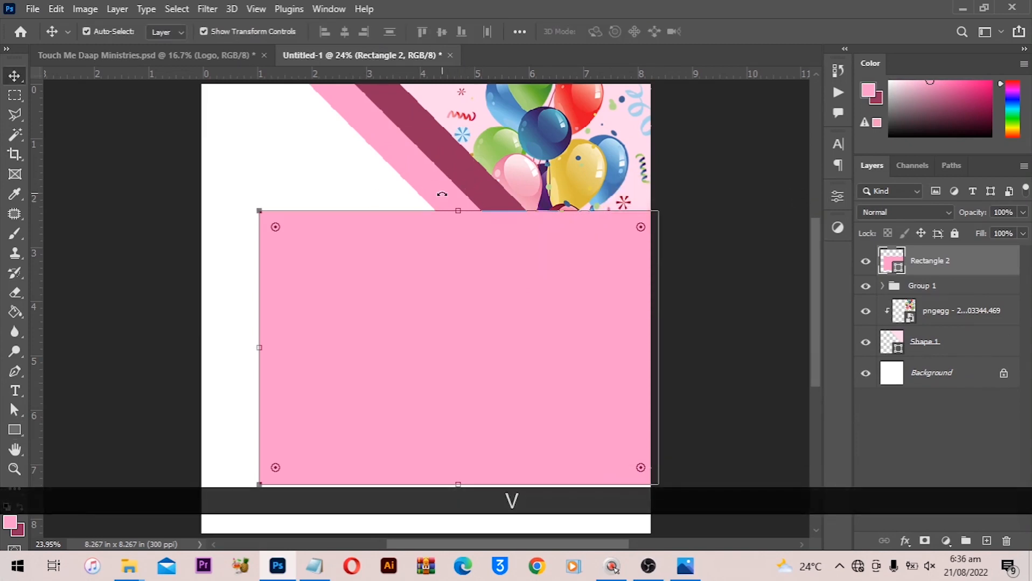
{"action": "left_click_drag", "start_coordinate": [447, 194], "coordinate": [539, 206]}
{"action": "scroll", "coordinate": [553, 248], "scroll_direction": "down", "scroll_amount": 3}
{"action": "left_click_drag", "start_coordinate": [519, 304], "coordinate": [415, 447]}
{"action": "key", "text": "Return"}
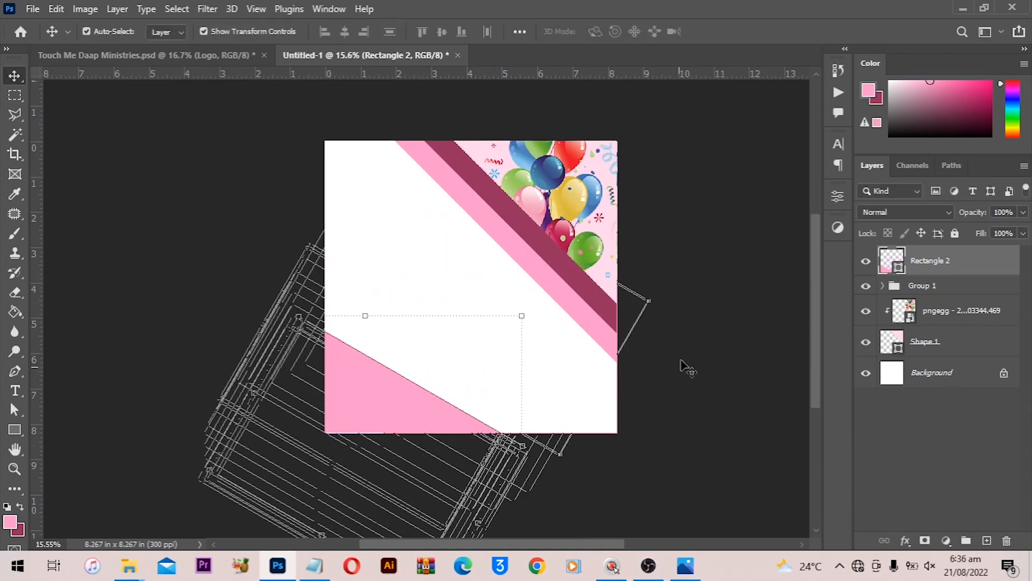
{"action": "left_click", "coordinate": [691, 353]}
{"action": "key", "text": "ctrl+0"}
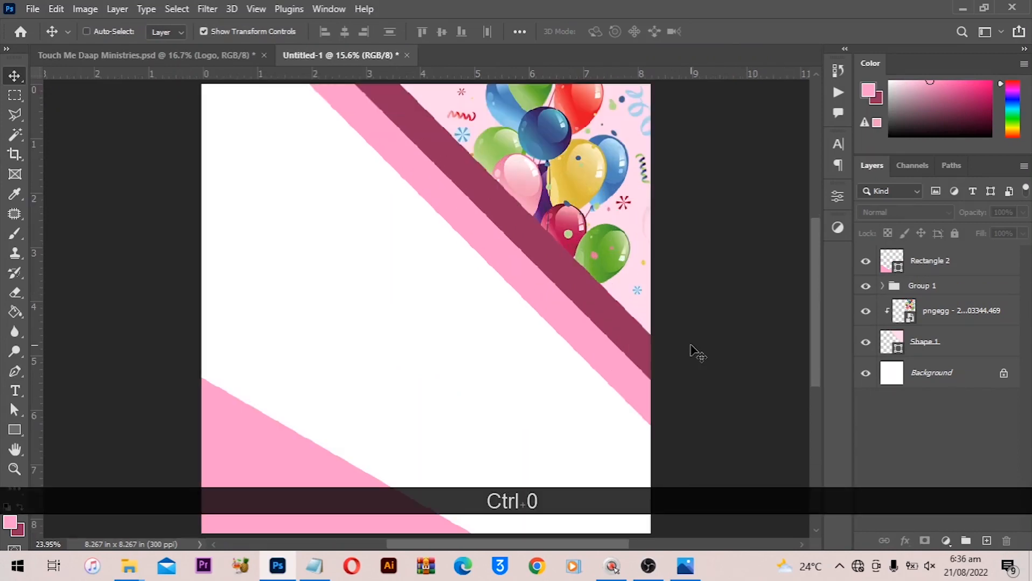
- Save the document as a Photoshop file named BDay Flyer in the Victory Designs folder with Maximize Compatibility
{"action": "scroll", "coordinate": [431, 389], "scroll_direction": "down", "scroll_amount": 2}
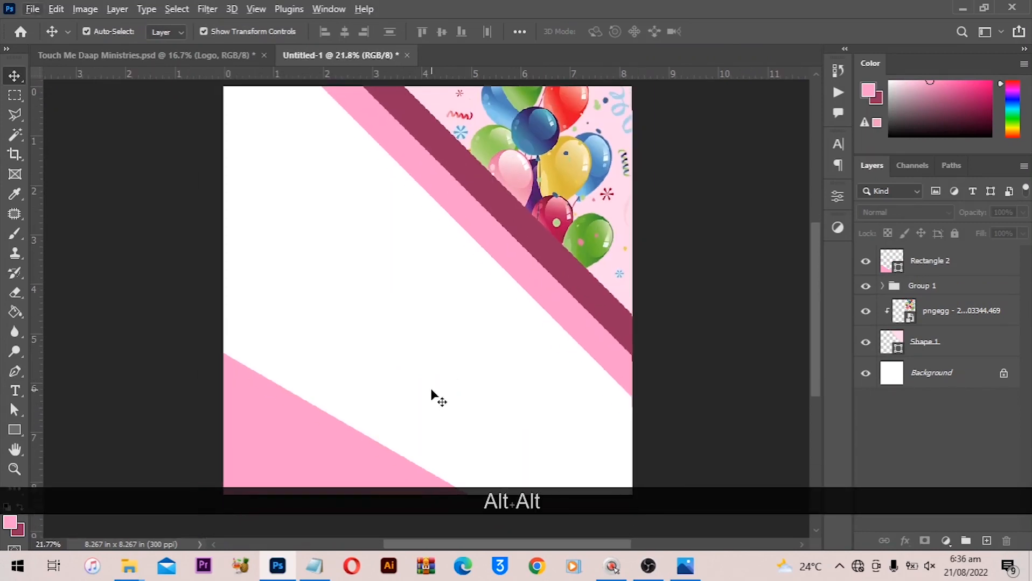
{"action": "scroll", "coordinate": [431, 393], "scroll_direction": "down", "scroll_amount": 3}
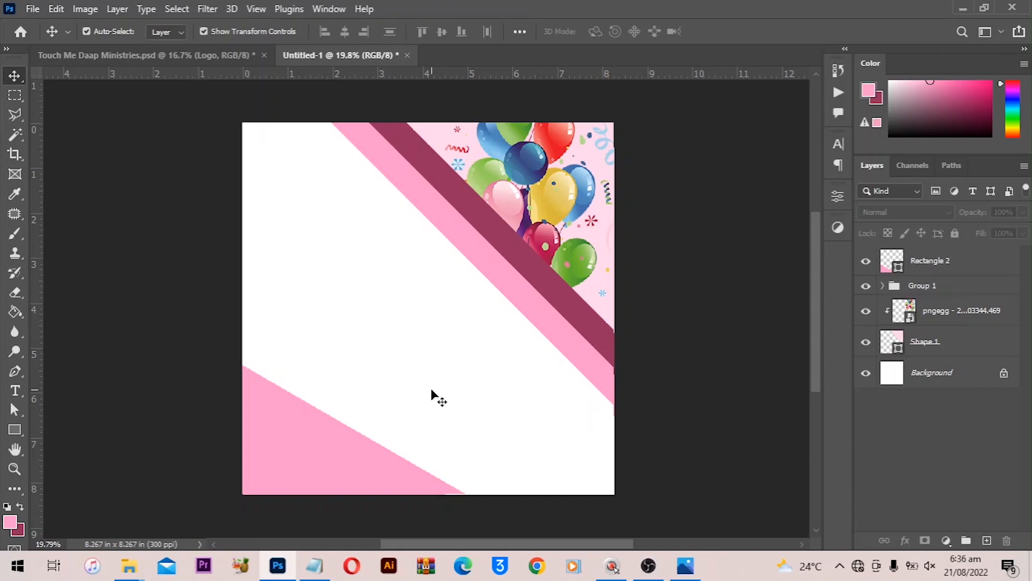
{"action": "key", "text": "ctrl+s"}
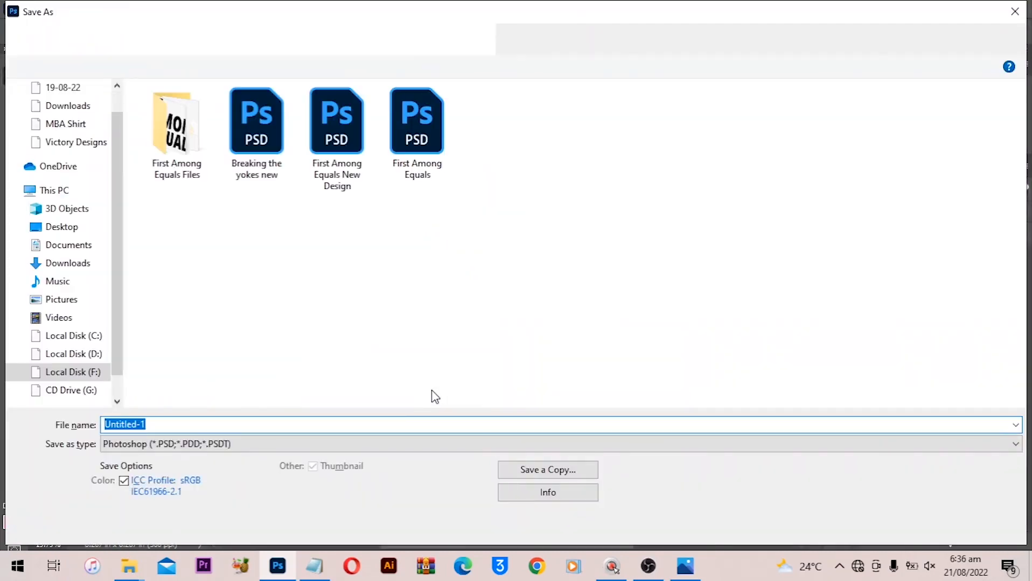
{"action": "type", "text": "BDa"}
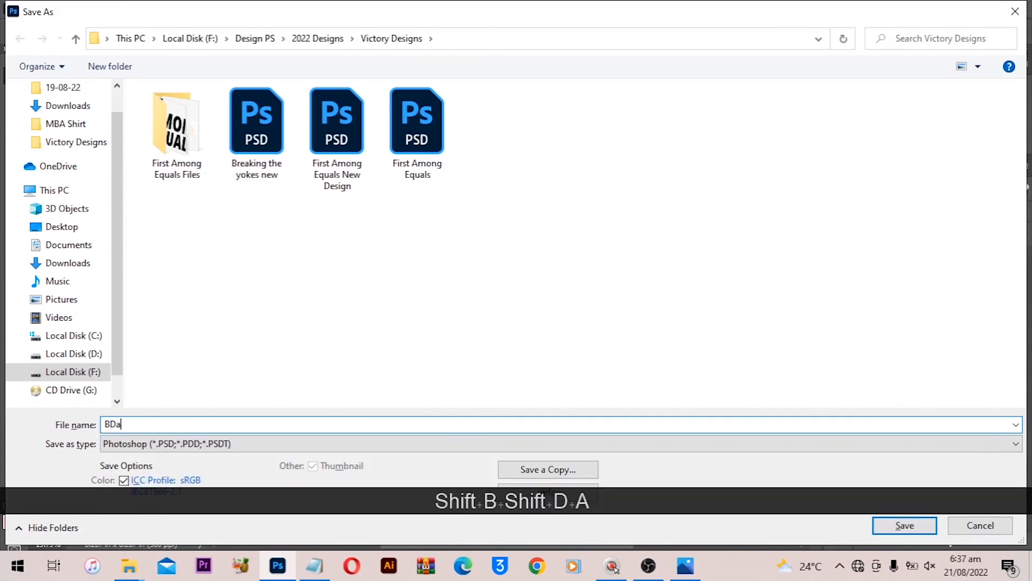
{"action": "type", "text": "y Flyer"}
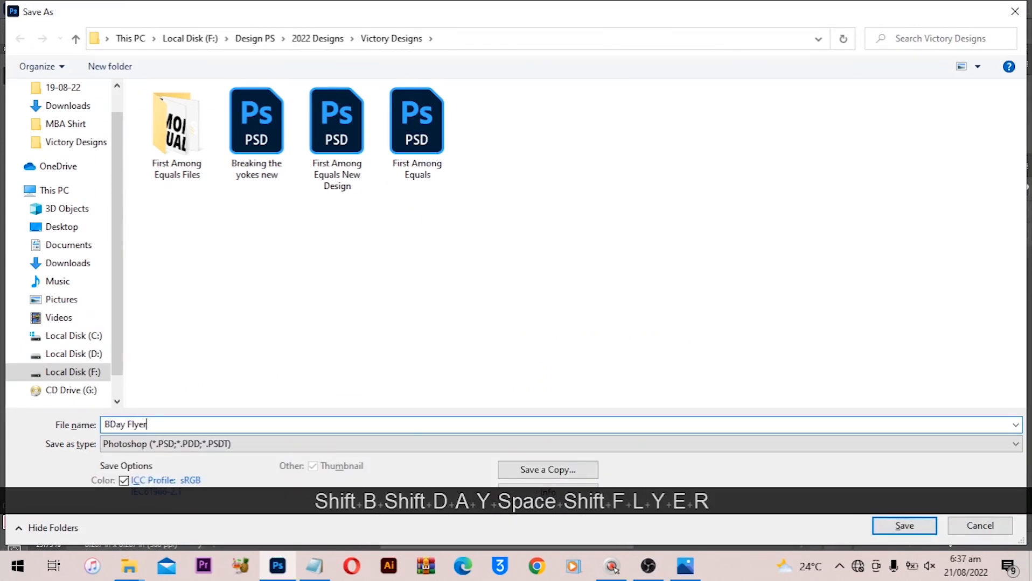
{"action": "left_click", "coordinate": [71, 106]}
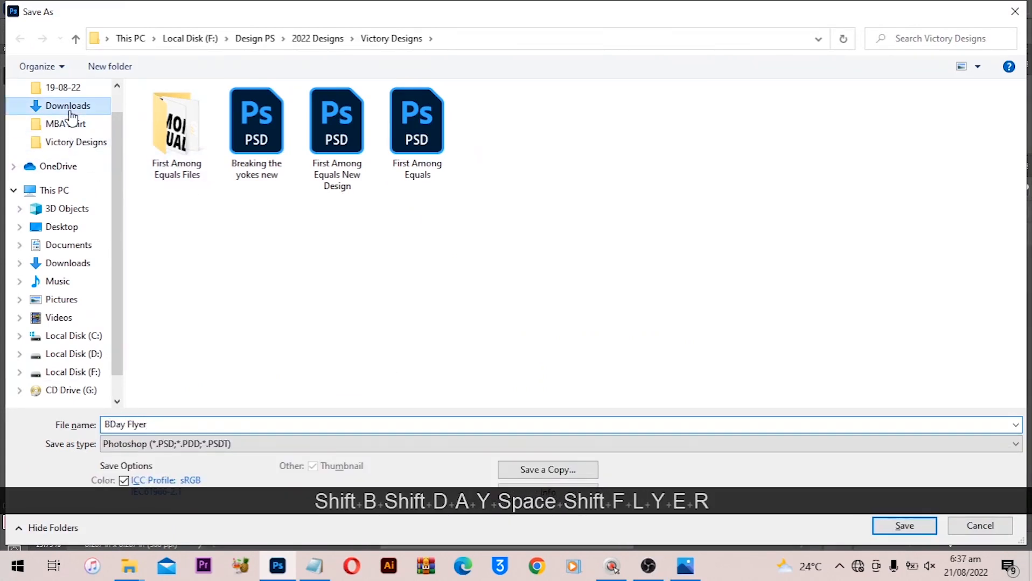
{"action": "double_click", "coordinate": [253, 151]}
{"action": "left_click", "coordinate": [894, 528]}
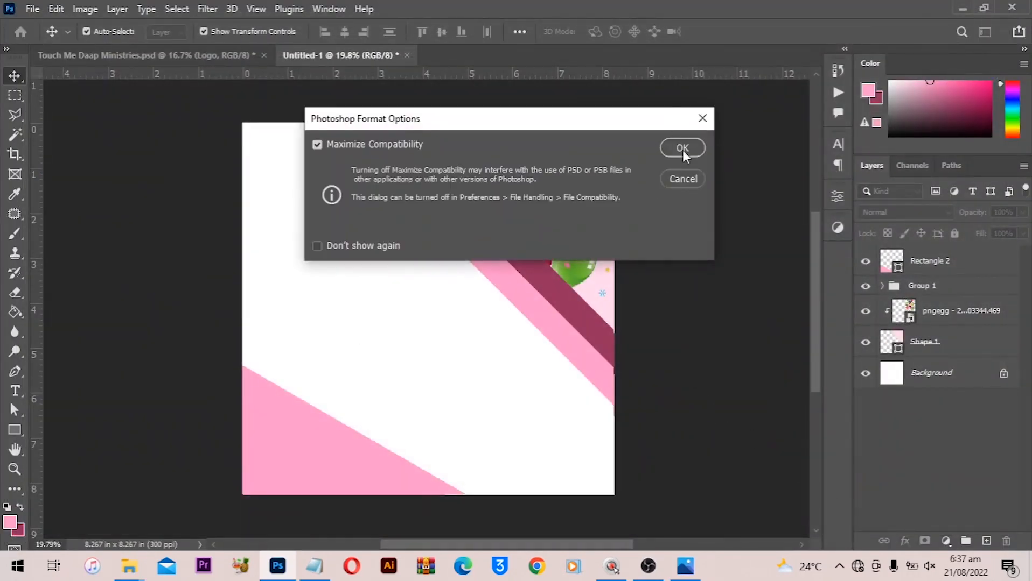
{"action": "left_click", "coordinate": [682, 150]}
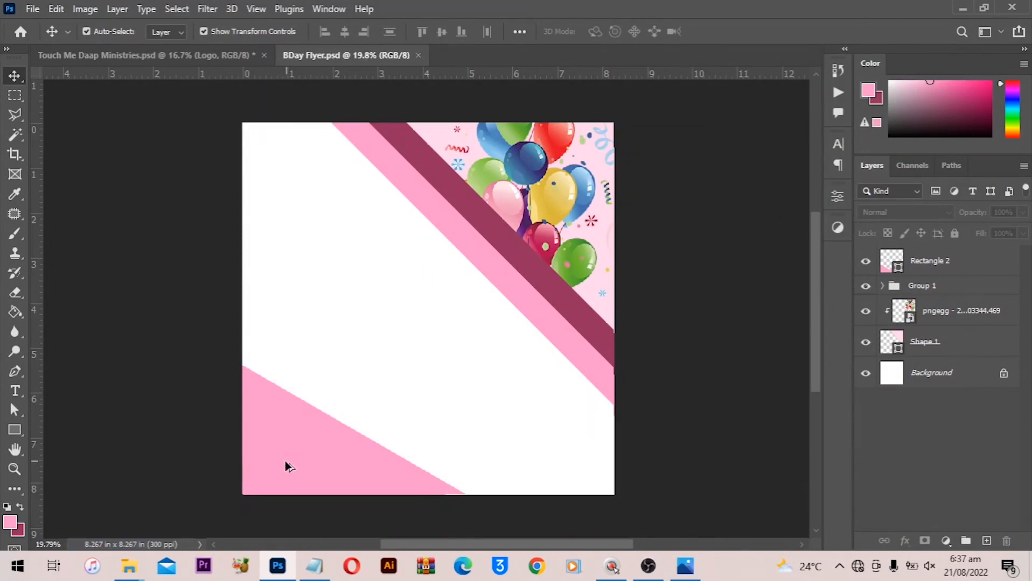
- Duplicate the pink rectangle, straighten it and resize it into a thin horizontal bar spanning the canvas width
{"action": "left_click_drag", "start_coordinate": [320, 406], "coordinate": [387, 247]}
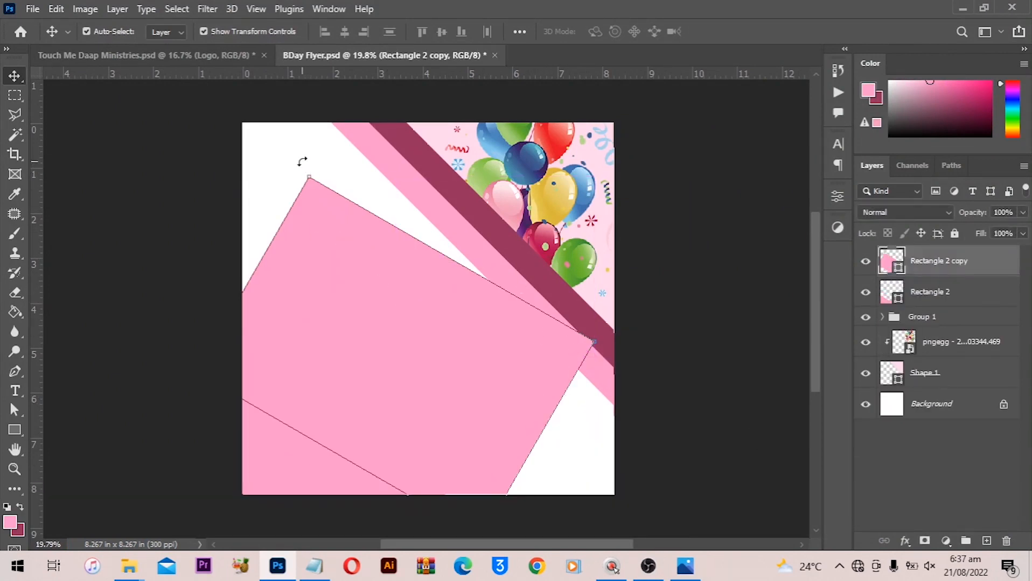
{"action": "left_click_drag", "start_coordinate": [302, 161], "coordinate": [262, 274]}
{"action": "double_click", "coordinate": [408, 279]}
{"action": "left_click_drag", "start_coordinate": [405, 325], "coordinate": [439, 291]}
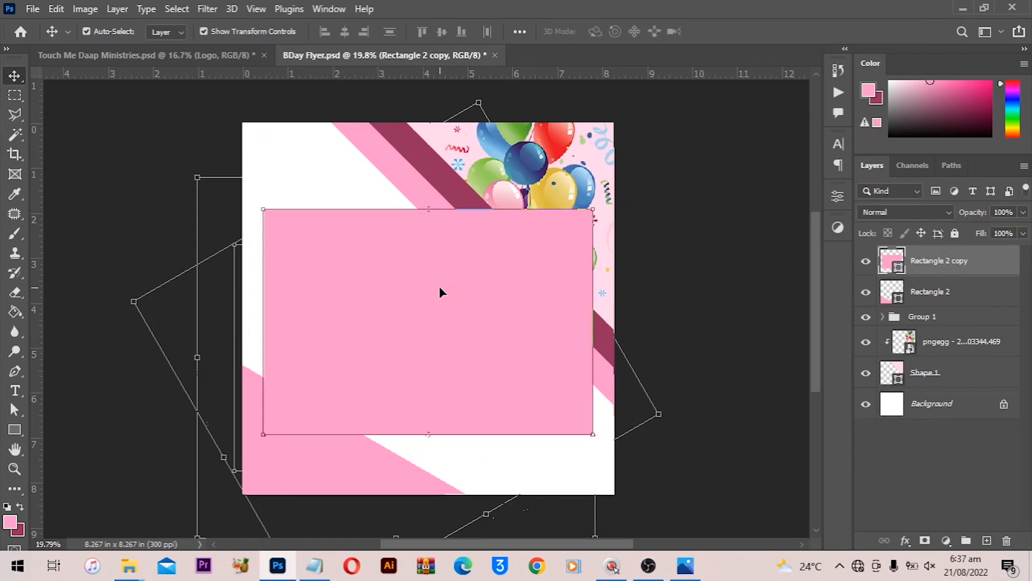
{"action": "left_click_drag", "start_coordinate": [422, 204], "coordinate": [422, 406]}
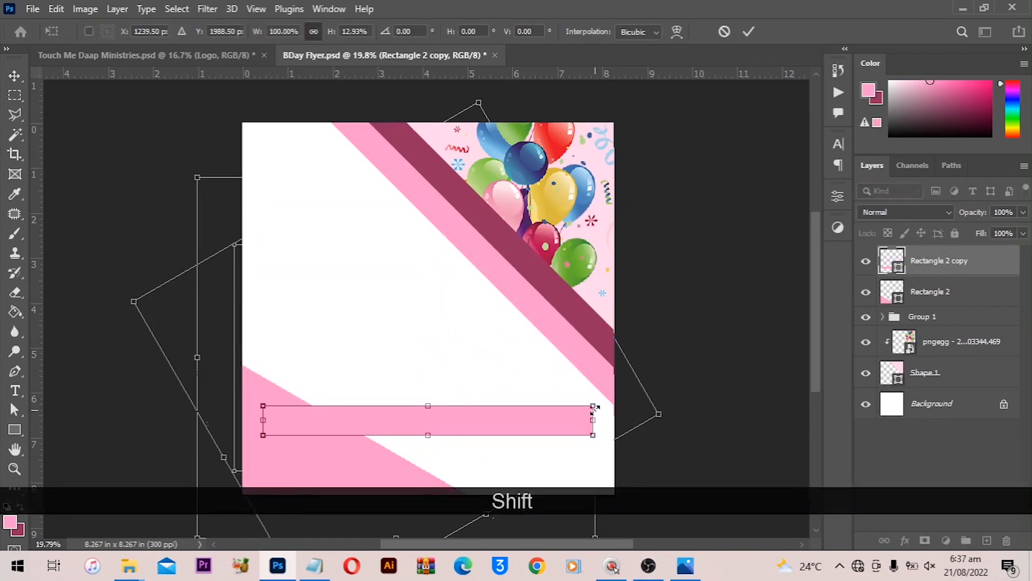
{"action": "left_click_drag", "start_coordinate": [596, 426], "coordinate": [765, 422]}
{"action": "key", "text": "Return"}
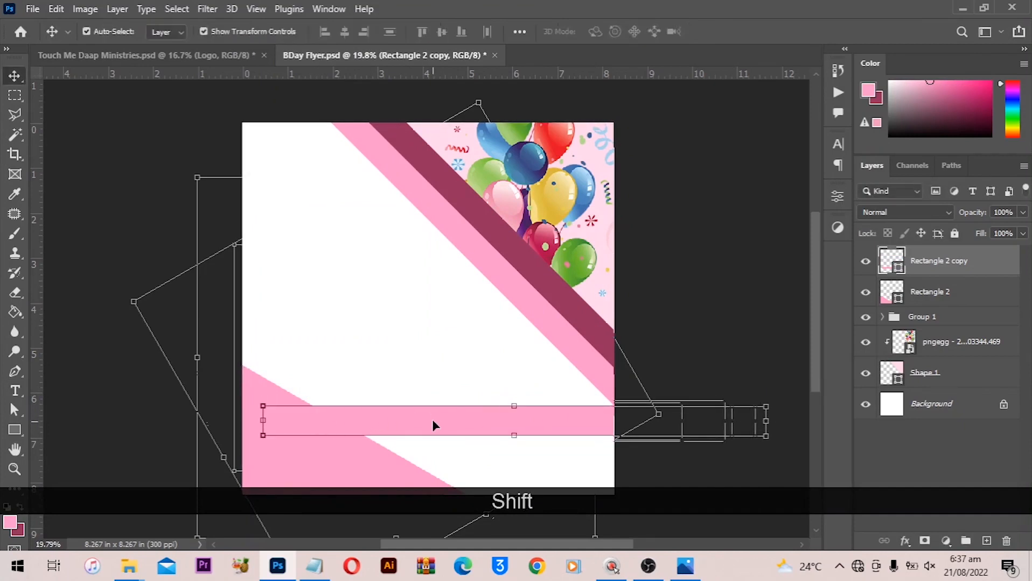
- Move the bar upward and duplicate it into a second bar lower on the canvas
{"action": "left_click_drag", "start_coordinate": [432, 419], "coordinate": [426, 321]}
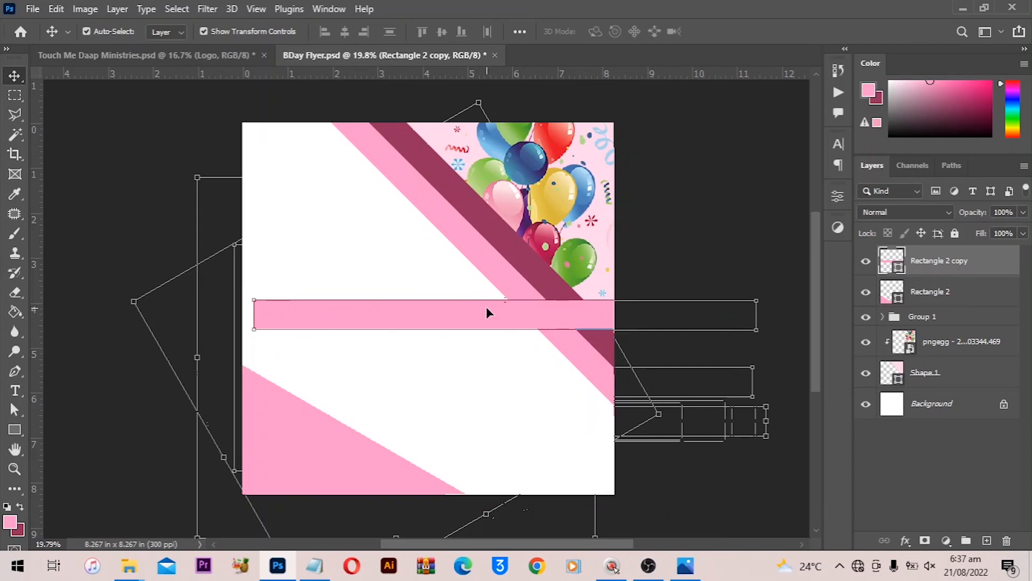
{"action": "key", "text": "alt"}
{"action": "key", "text": "alt"}
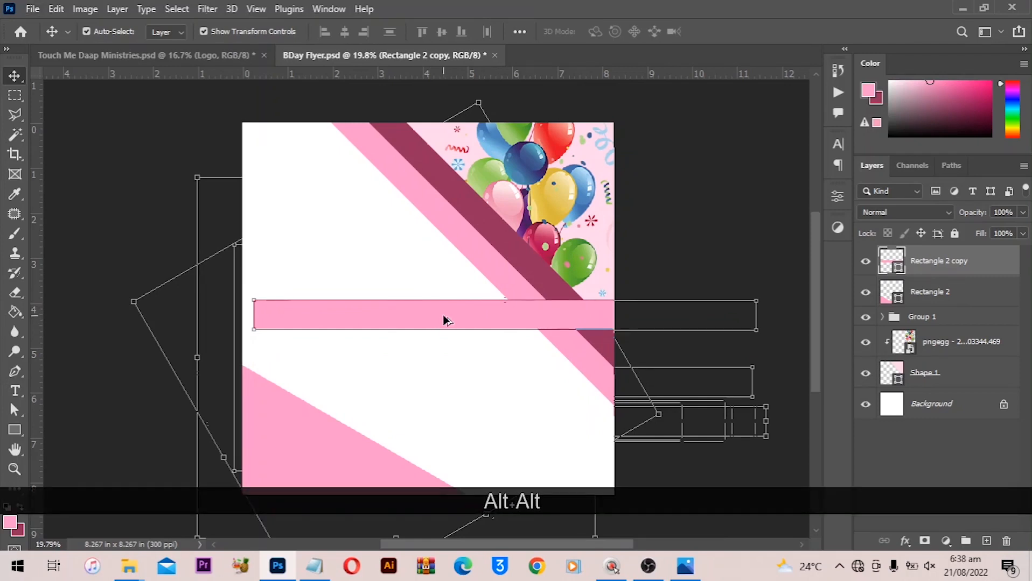
{"action": "left_click_drag", "start_coordinate": [444, 319], "coordinate": [450, 373]}
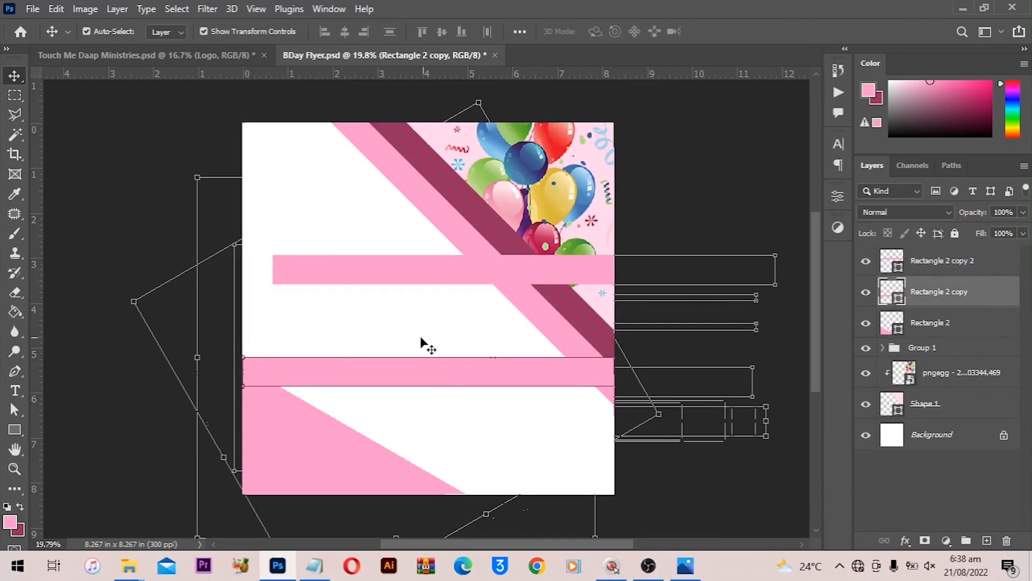
- Rotate the Rectangle 2 copy bar 30° and place it along the edge of the bottom-left pink band
{"action": "key", "text": "ctrl+t"}
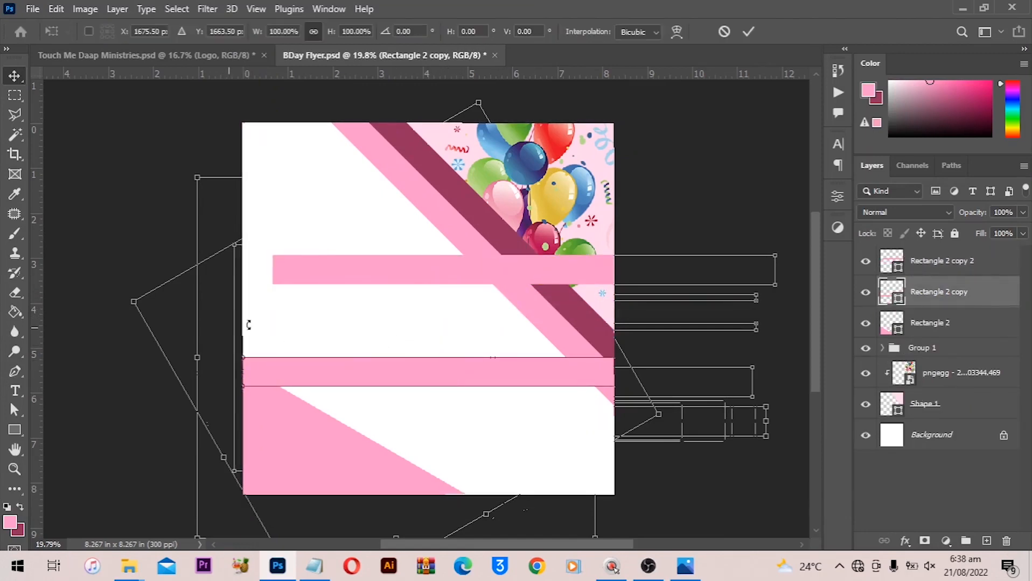
{"action": "left_click_drag", "start_coordinate": [249, 324], "coordinate": [315, 259]}
{"action": "left_click_drag", "start_coordinate": [398, 312], "coordinate": [461, 478]}
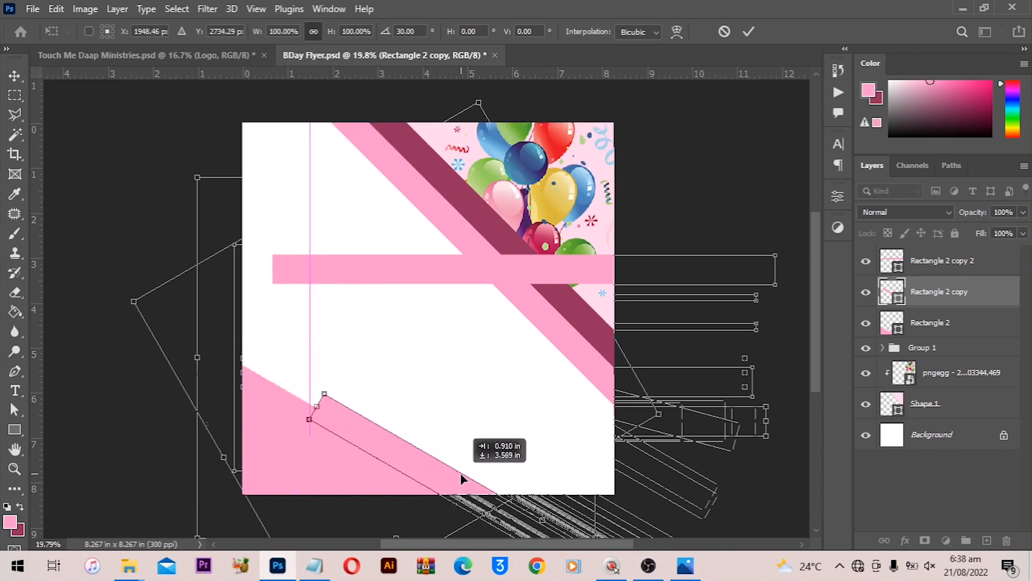
{"action": "left_click_drag", "start_coordinate": [466, 475], "coordinate": [468, 476]}
{"action": "key", "text": "Return"}
- Move the rotated bar's layer below Rectangle 2 and set its fill colour to grey cecece
{"action": "left_click_drag", "start_coordinate": [934, 295], "coordinate": [932, 331]}
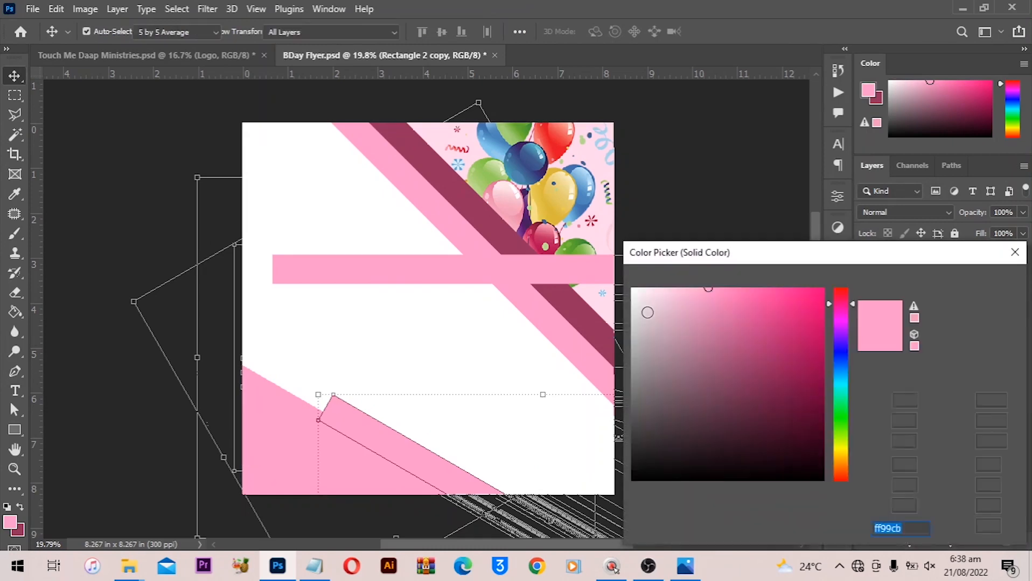
{"action": "left_click_drag", "start_coordinate": [645, 313], "coordinate": [623, 325]}
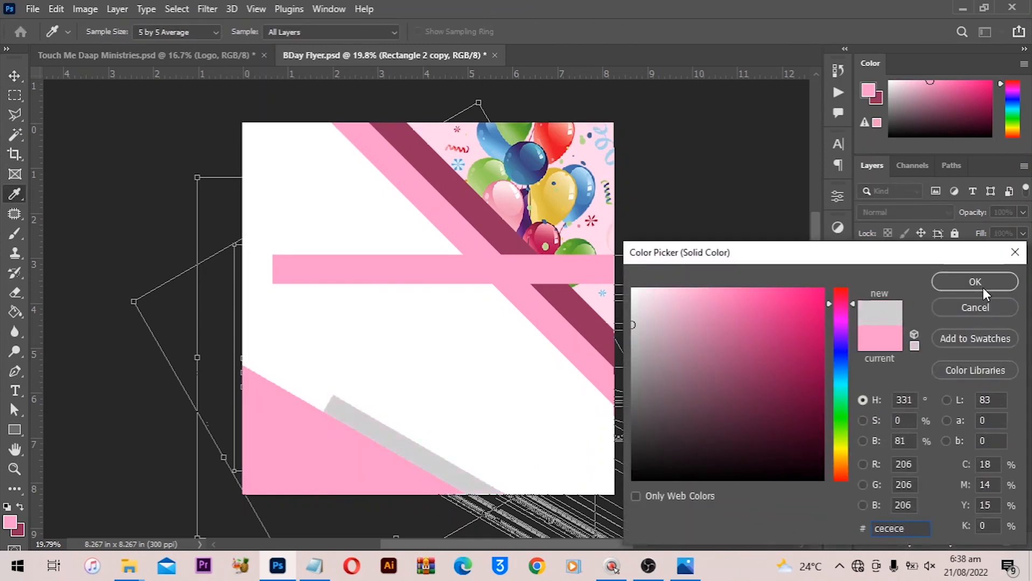
{"action": "key", "text": "Return"}
- Add a vertical guide at the lower end of the grey bar and zoom in on that end
{"action": "key", "text": "v"}
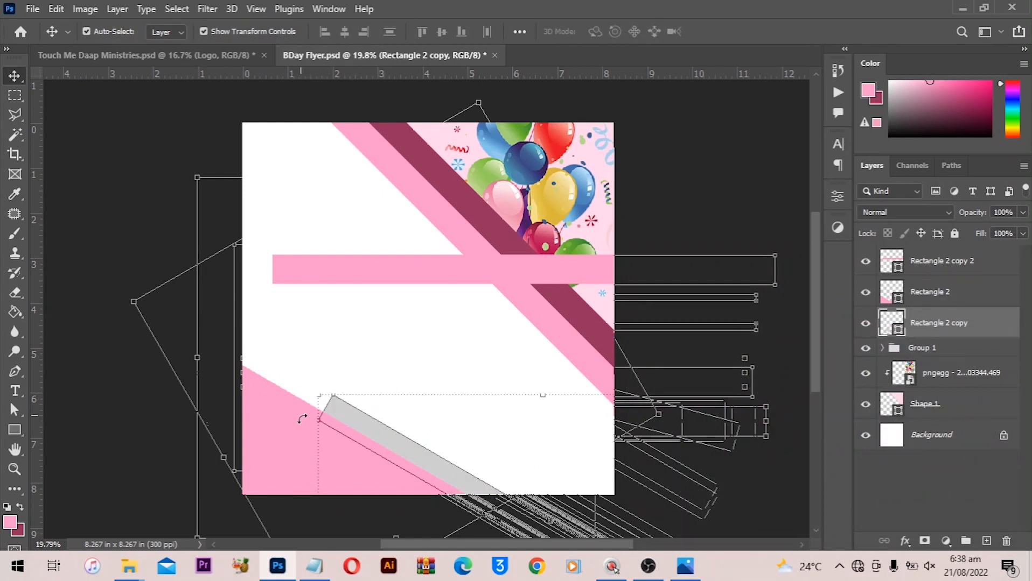
{"action": "left_click_drag", "start_coordinate": [37, 343], "coordinate": [318, 356]}
{"action": "left_click_drag", "start_coordinate": [326, 423], "coordinate": [355, 408]}
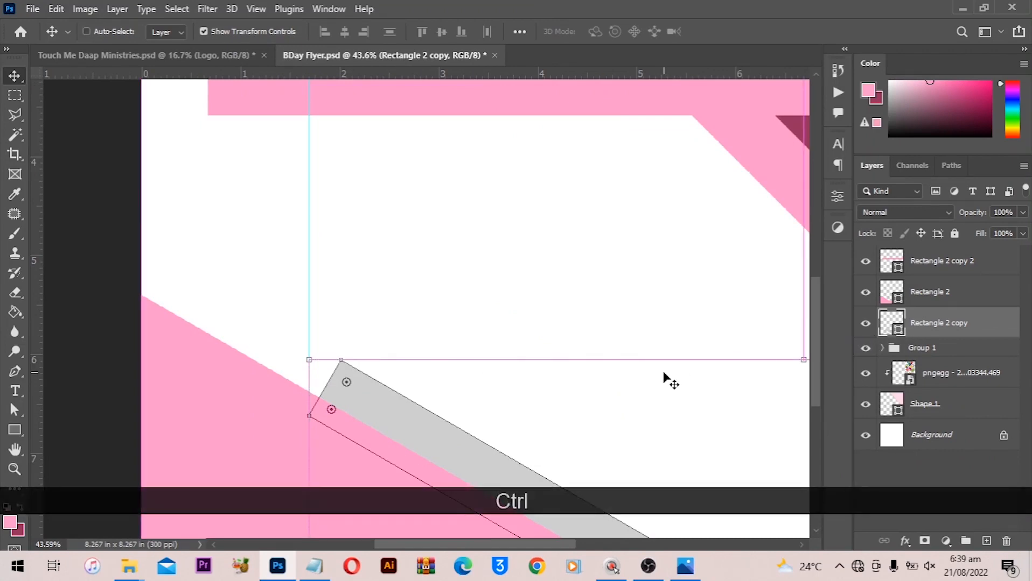
{"action": "key", "text": "ctrl+t"}
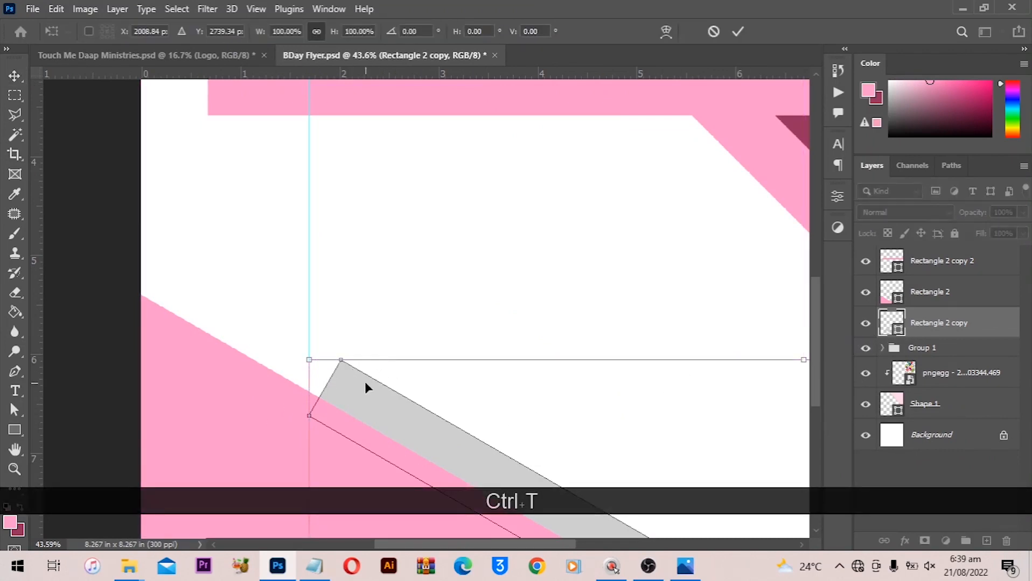
{"action": "right_click", "coordinate": [365, 383]}
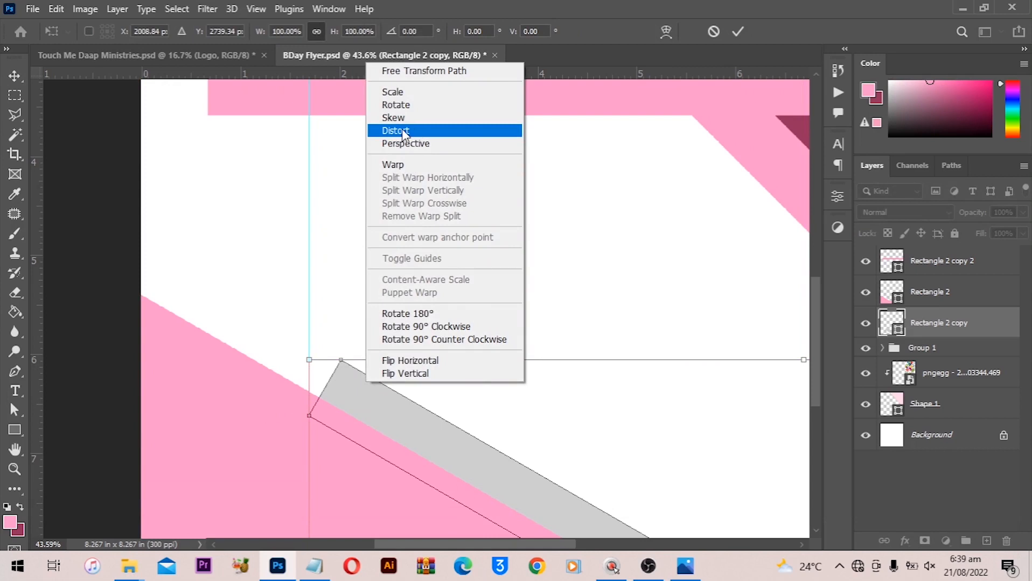
{"action": "left_click", "coordinate": [413, 119]}
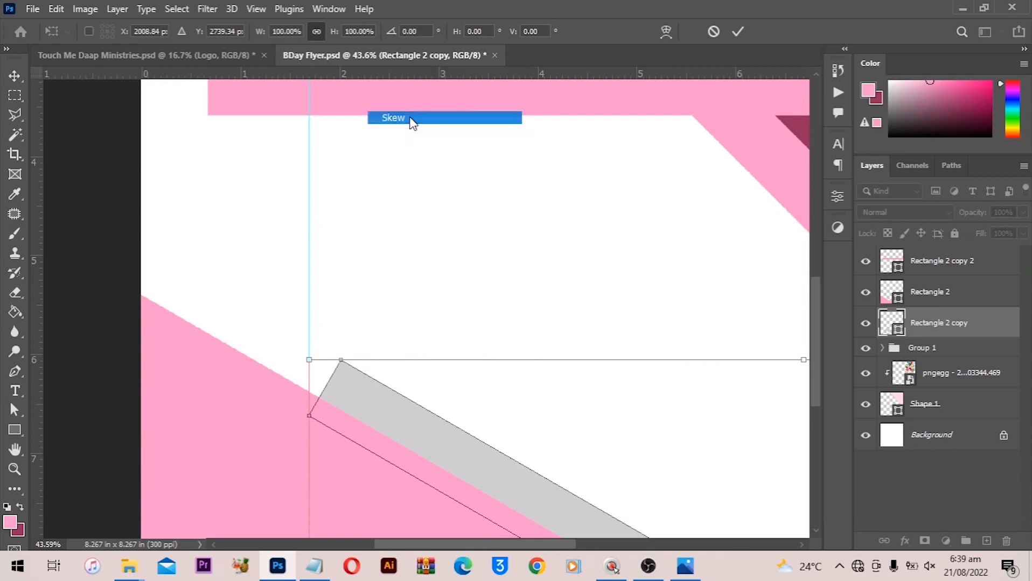
{"action": "left_click", "coordinate": [339, 360]}
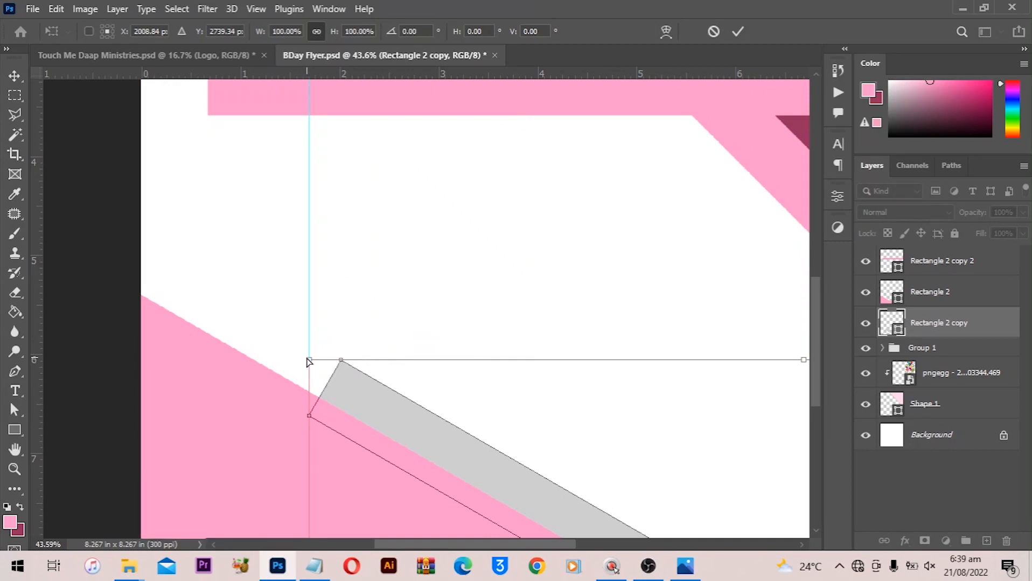
{"action": "left_click_drag", "start_coordinate": [309, 362], "coordinate": [296, 368]}
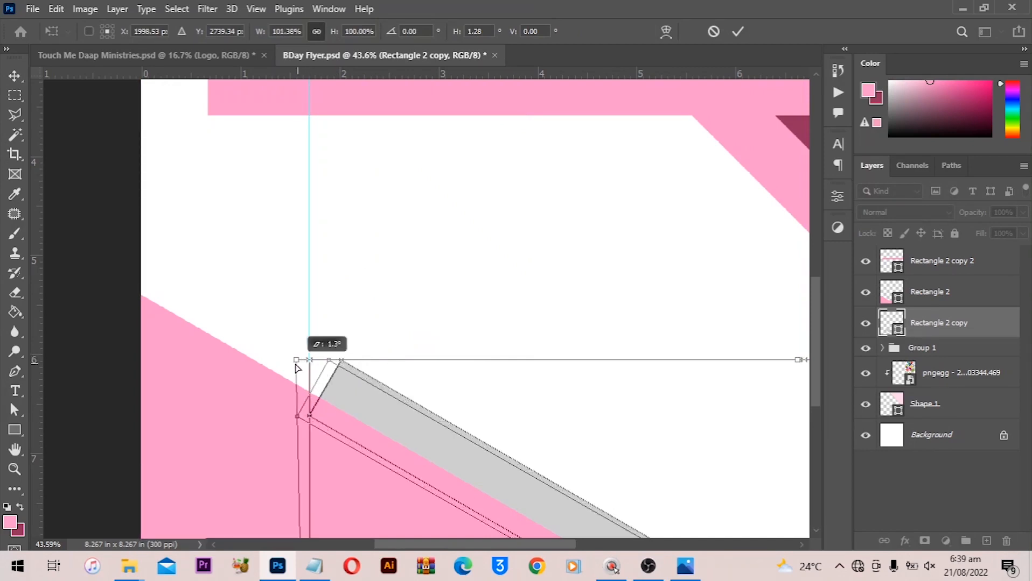
{"action": "key", "text": "ctrl+z"}
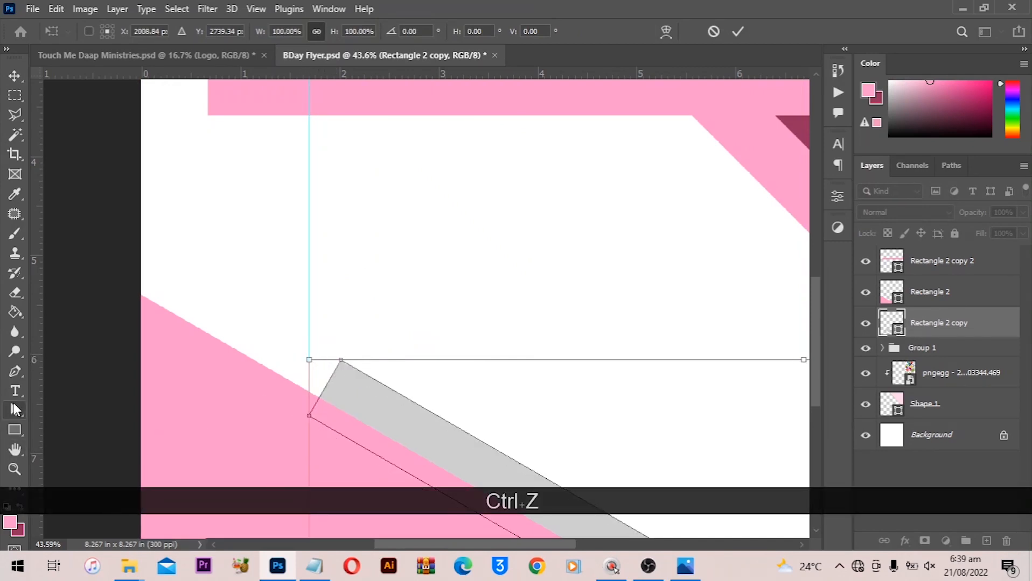
{"action": "key", "text": "Escape"}
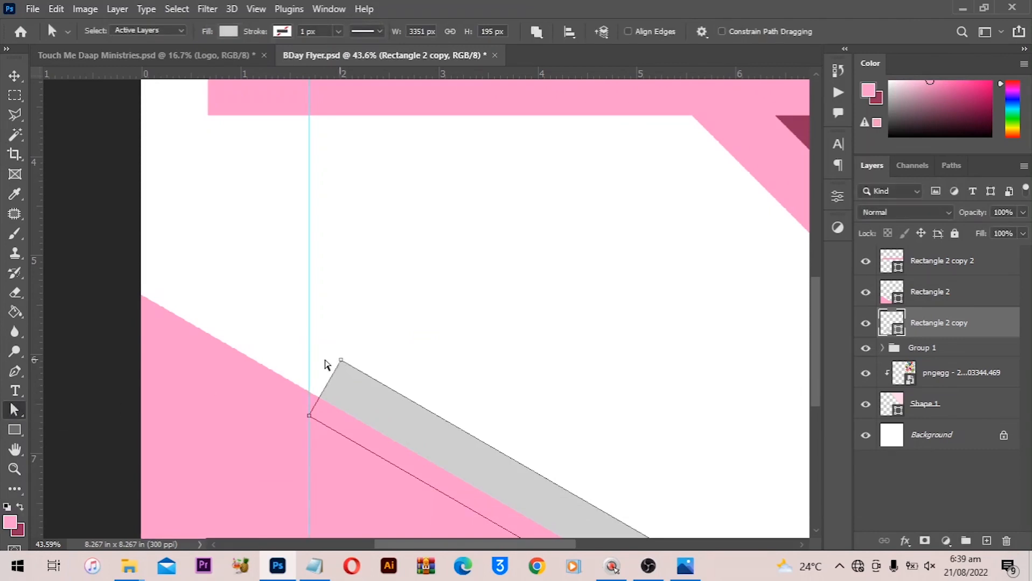
- Drag the grey bar's upper end anchor onto the guide so the bar's end becomes vertical, converting it to a path
{"action": "left_click_drag", "start_coordinate": [341, 360], "coordinate": [307, 347]}
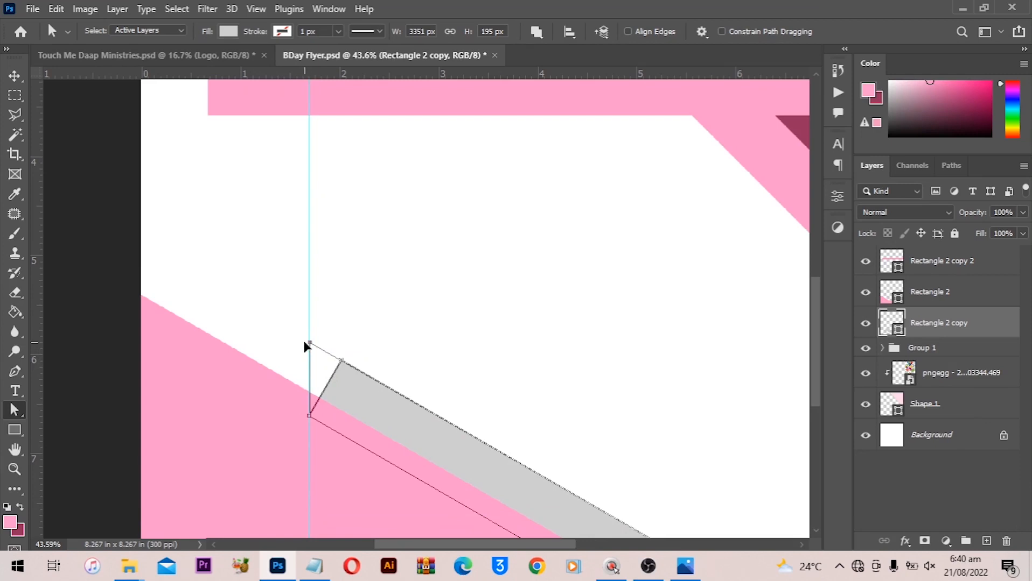
{"action": "left_click_drag", "start_coordinate": [305, 347], "coordinate": [306, 346]}
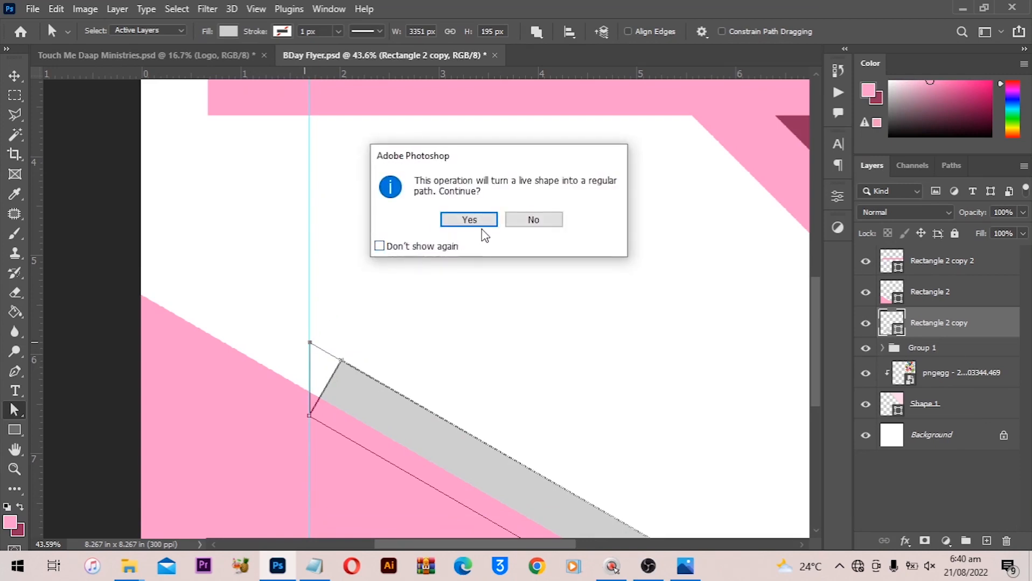
{"action": "left_click", "coordinate": [469, 220]}
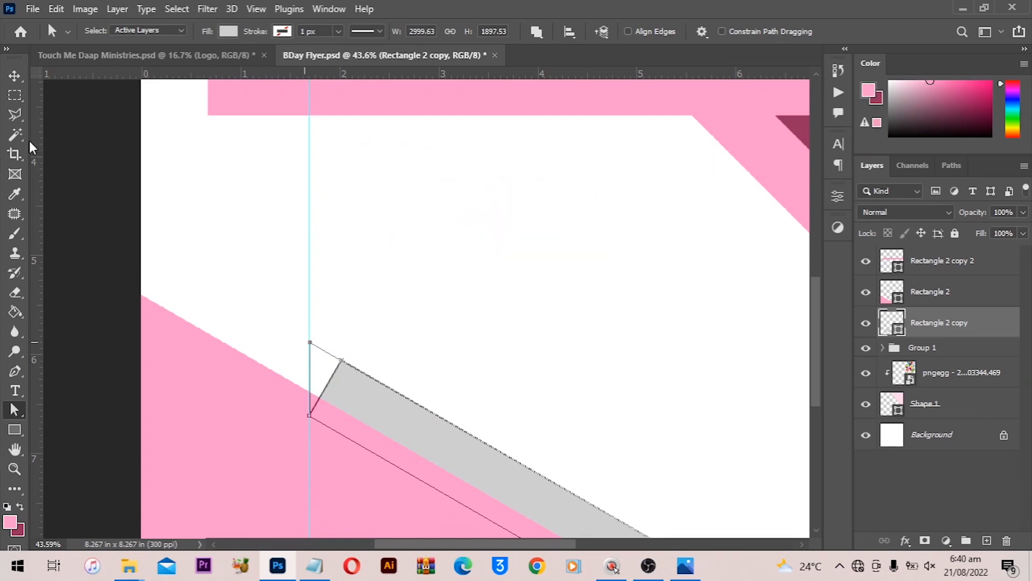
- Duplicate the grey bar, offsetting the copy slightly right, and fit the canvas on screen
{"action": "left_click", "coordinate": [15, 77]}
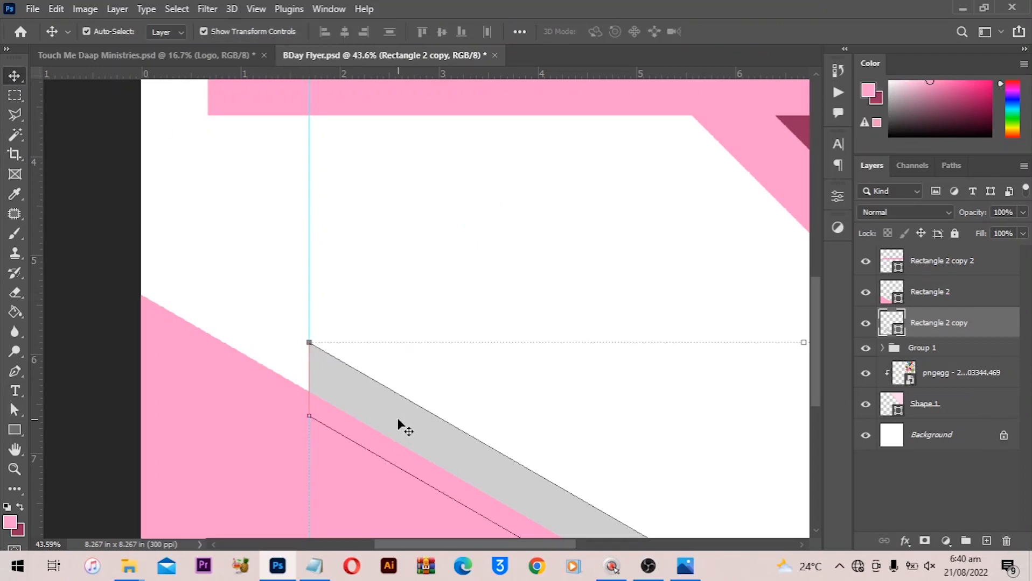
{"action": "key", "text": "alt"}
{"action": "left_click_drag", "start_coordinate": [404, 420], "coordinate": [435, 419]}
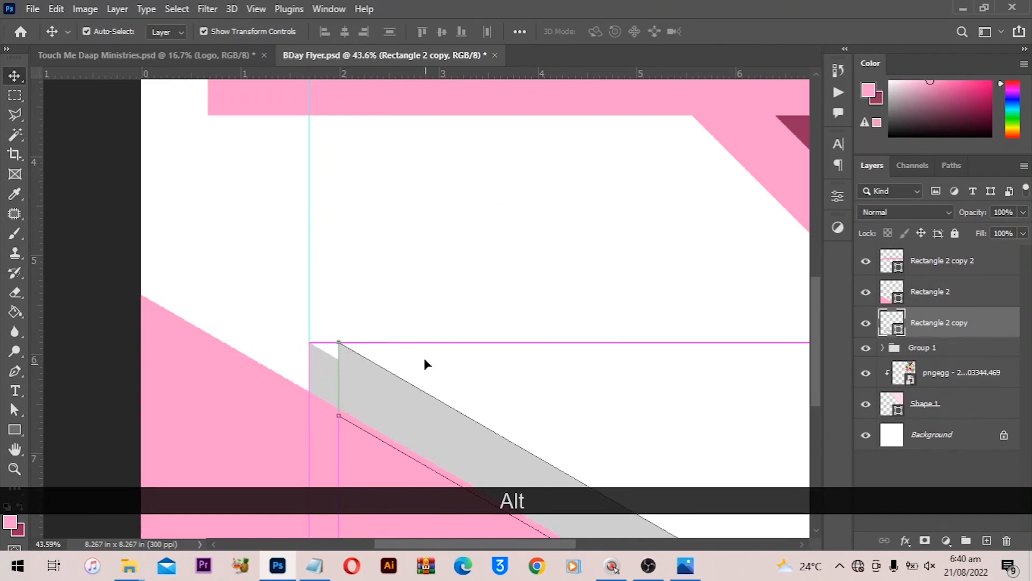
{"action": "left_click", "coordinate": [436, 303], "text": "ctrl"}
{"action": "key", "text": "ctrl+0"}
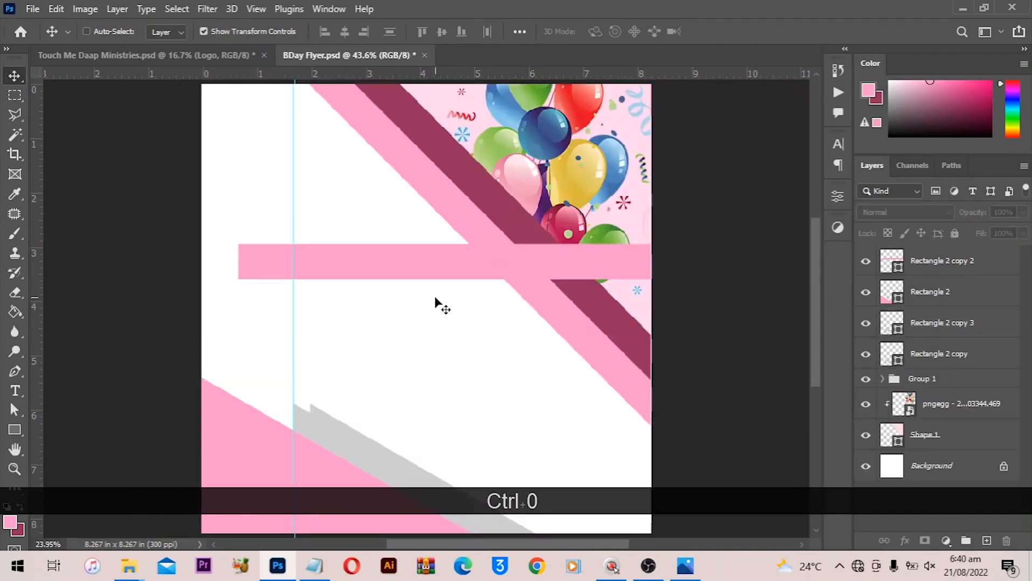
{"action": "scroll", "coordinate": [435, 299], "scroll_direction": "down", "scroll_amount": 1}
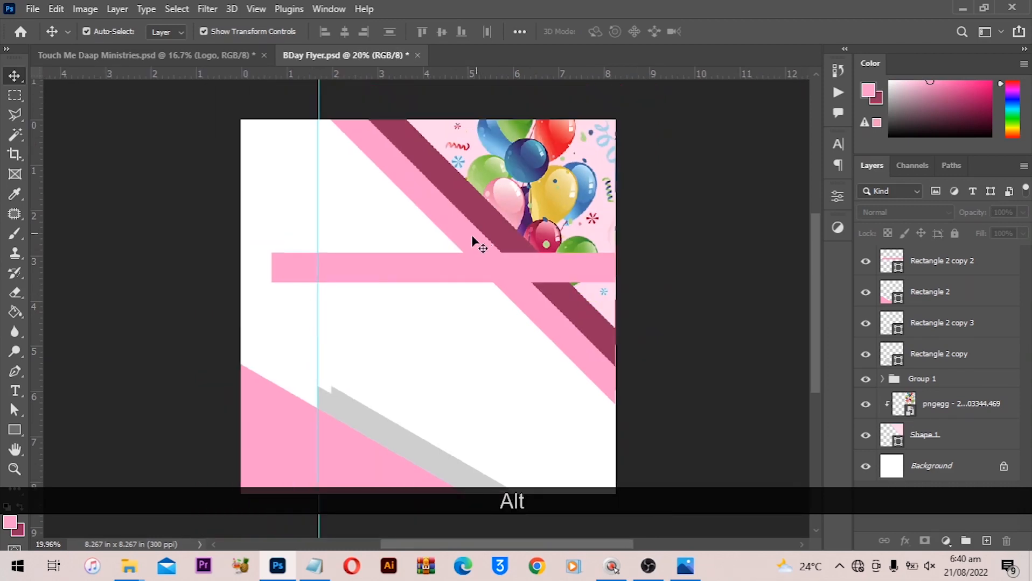
- Hide the horizontal pink bar layer and place the Layer 1 portrait photo on the canvas at about 55% scale
{"action": "left_click", "coordinate": [937, 261]}
{"action": "left_click", "coordinate": [866, 263]}
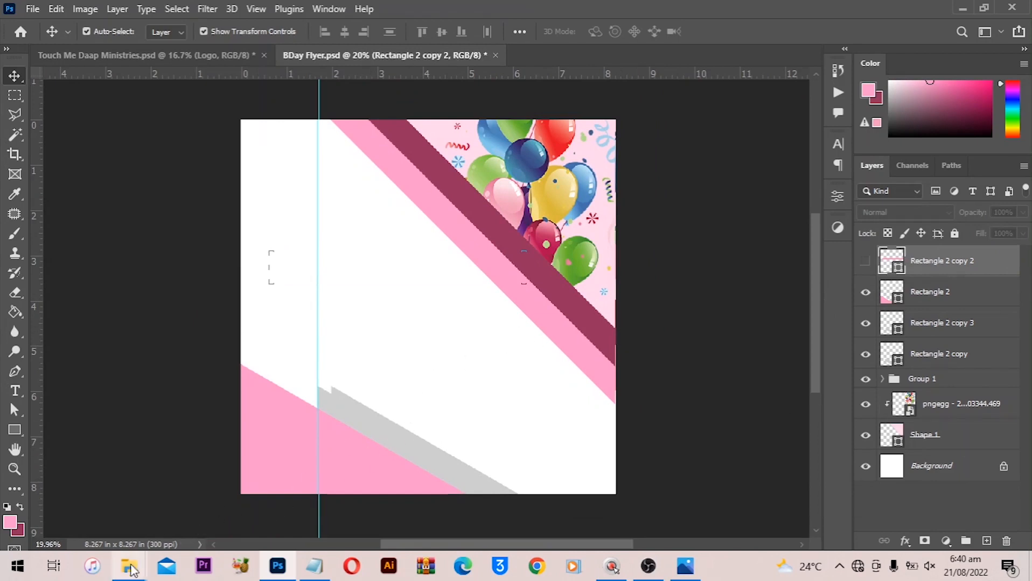
{"action": "mouse_move", "coordinate": [130, 565]}
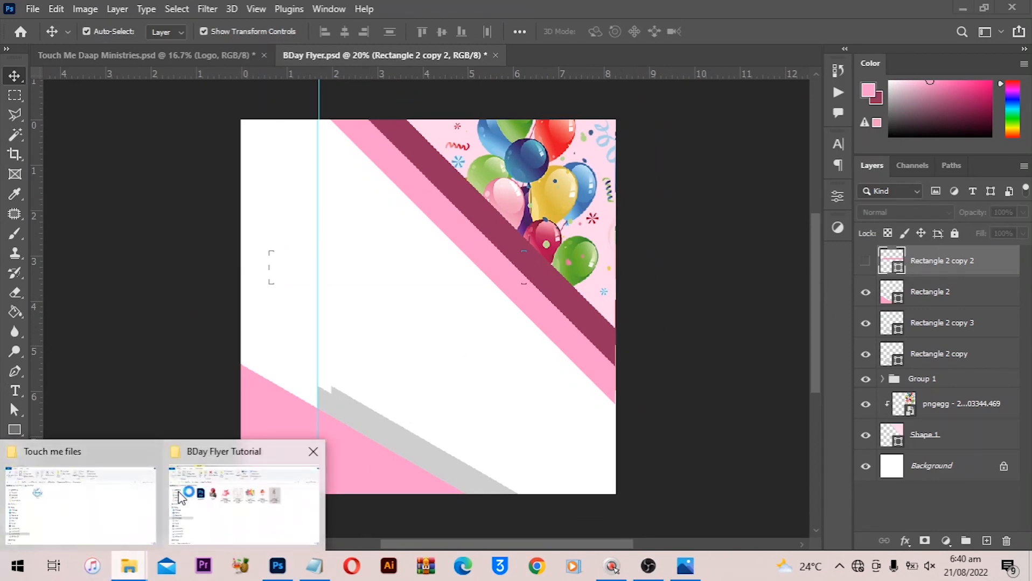
{"action": "left_click", "coordinate": [210, 488]}
{"action": "left_click", "coordinate": [307, 194]}
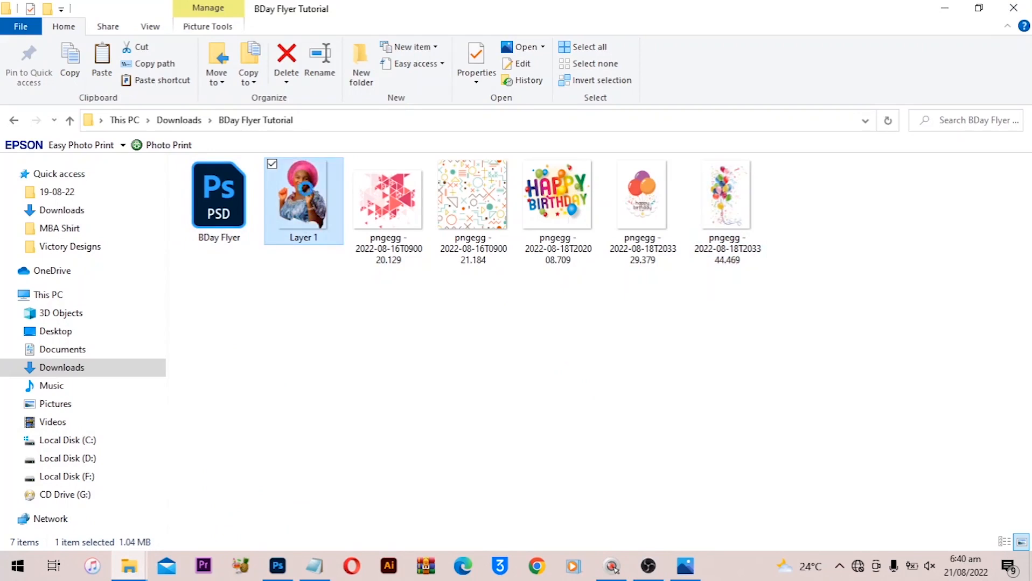
{"action": "left_click_drag", "start_coordinate": [314, 194], "coordinate": [357, 271]}
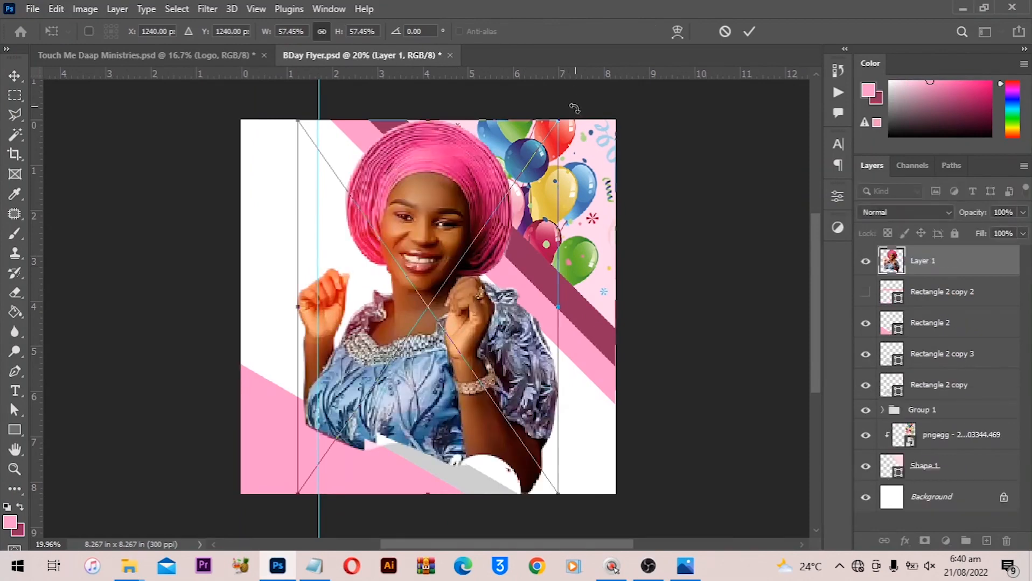
{"action": "left_click_drag", "start_coordinate": [562, 115], "coordinate": [556, 123]}
{"action": "left_click_drag", "start_coordinate": [472, 181], "coordinate": [400, 172]}
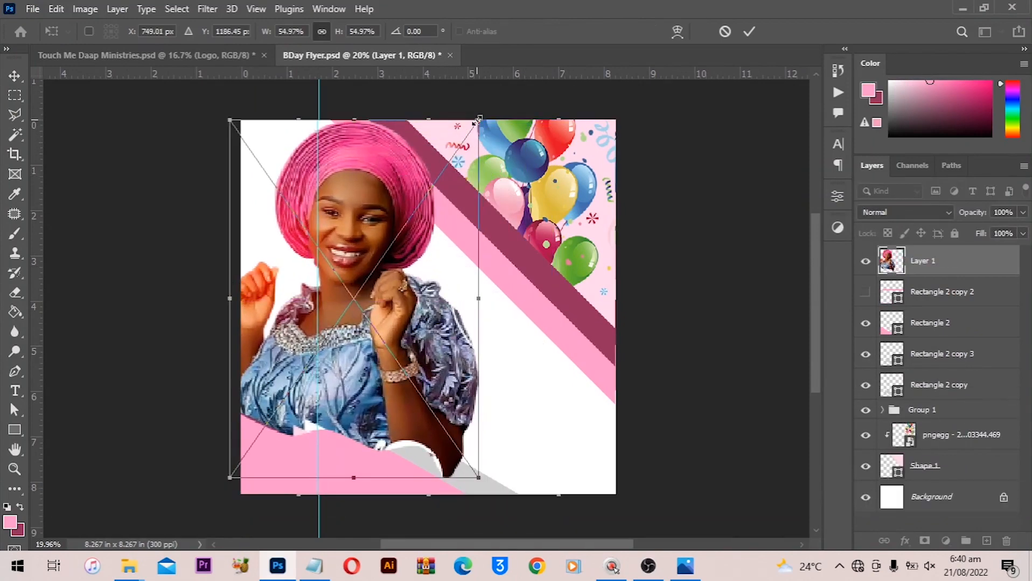
{"action": "left_click_drag", "start_coordinate": [441, 201], "coordinate": [452, 225]}
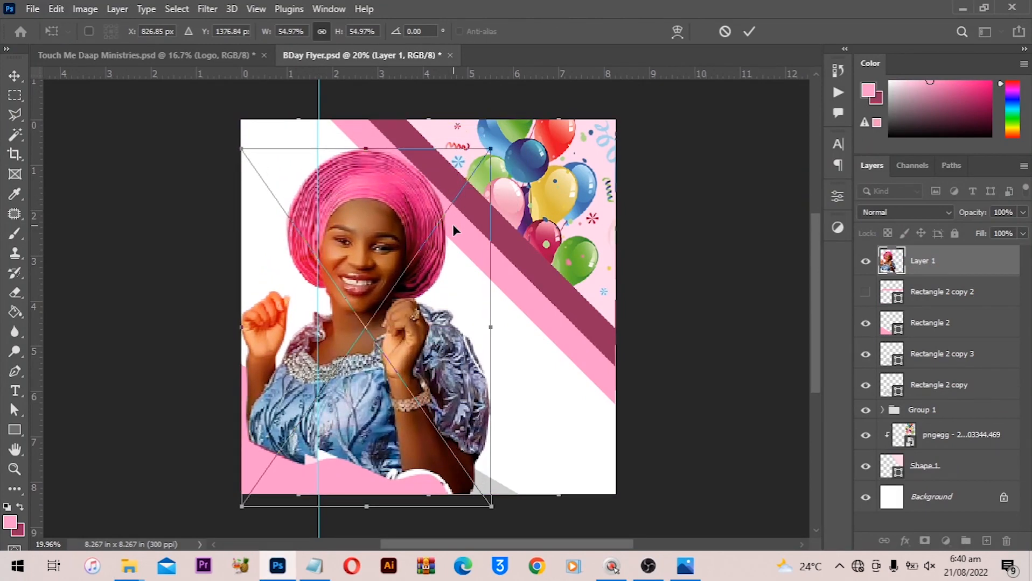
{"action": "key", "text": "Return"}
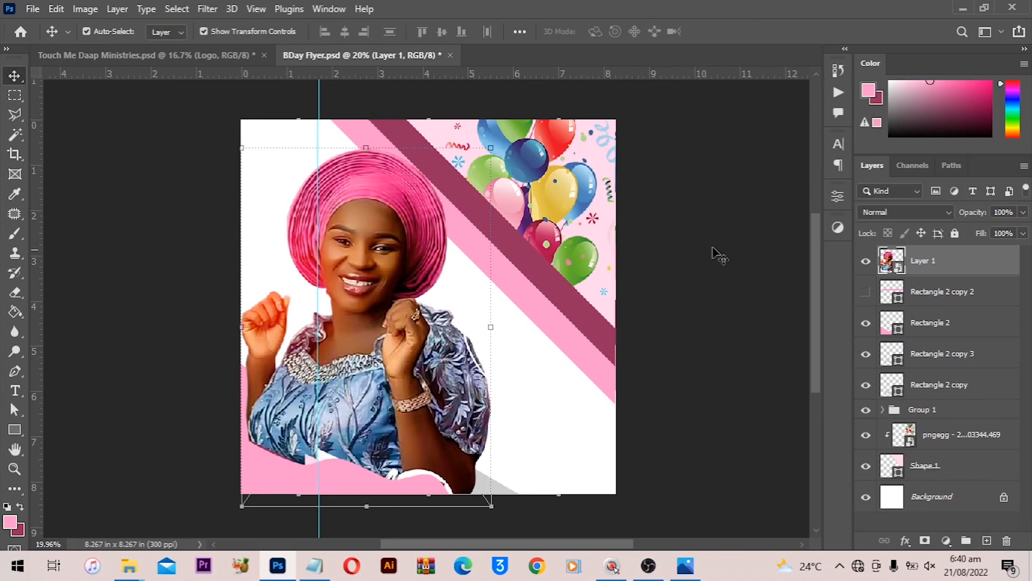
- Move the portrait layer below the grey bars, rescale it to about 52% and nudge it slightly left
{"action": "left_click_drag", "start_coordinate": [940, 275], "coordinate": [937, 403]}
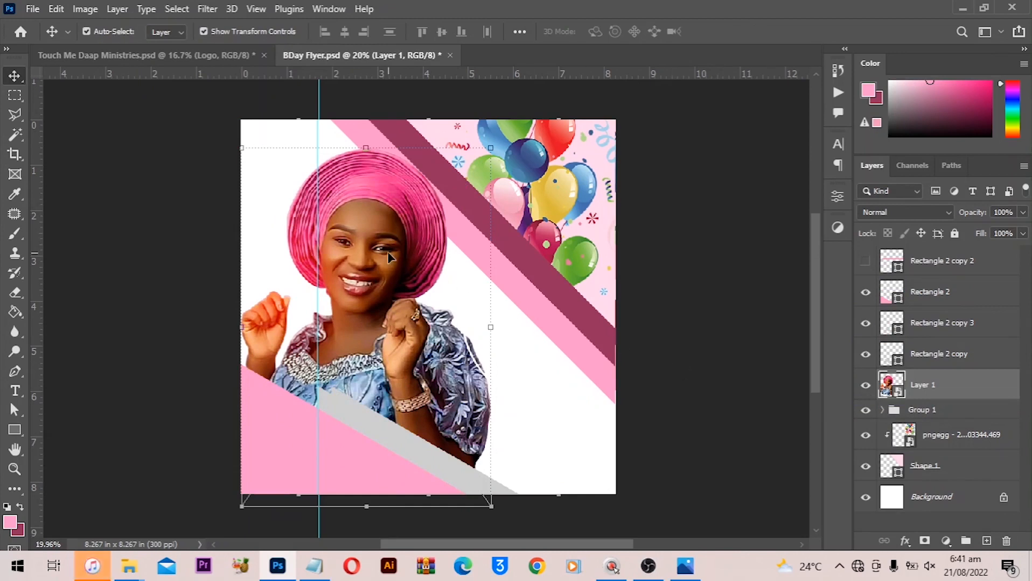
{"action": "left_click_drag", "start_coordinate": [391, 260], "coordinate": [380, 196]}
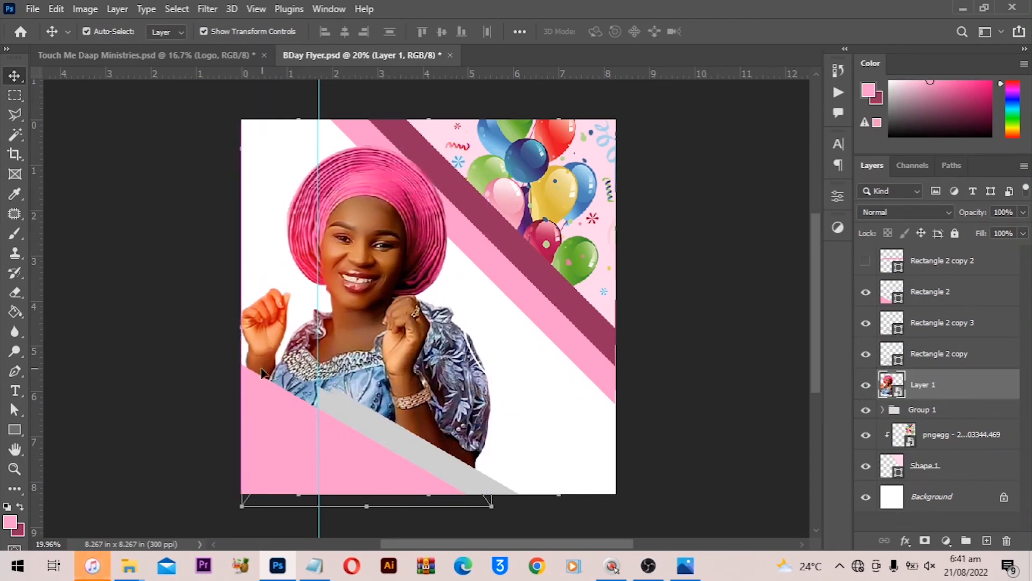
{"action": "key", "text": "alt"}
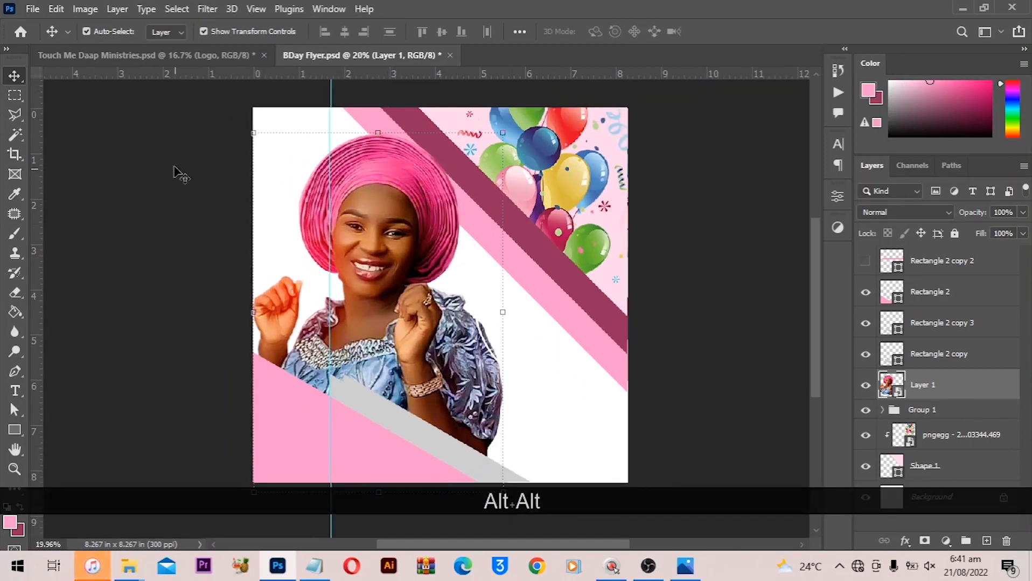
{"action": "key", "text": "ctrl+t"}
{"action": "mouse_move", "coordinate": [315, 168]}
{"action": "left_mouse_down"}
{"action": "mouse_move", "coordinate": [371, 200]}
{"action": "mouse_move", "coordinate": [336, 232]}
{"action": "left_mouse_up"}
{"action": "scroll", "coordinate": [323, 279], "scroll_direction": "down", "scroll_amount": 1}
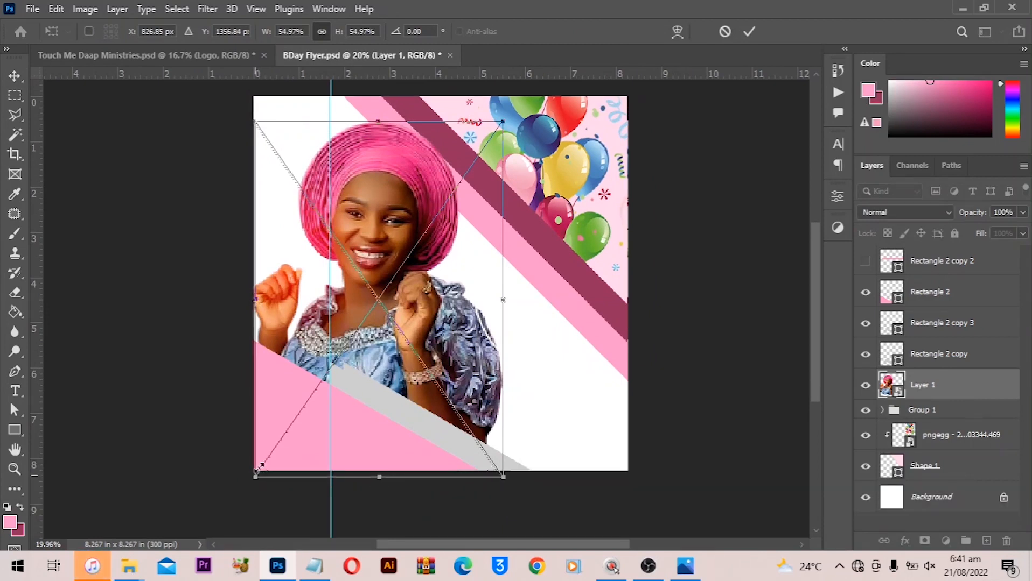
{"action": "left_click_drag", "start_coordinate": [255, 478], "coordinate": [266, 457]}
{"action": "key", "text": "Return"}
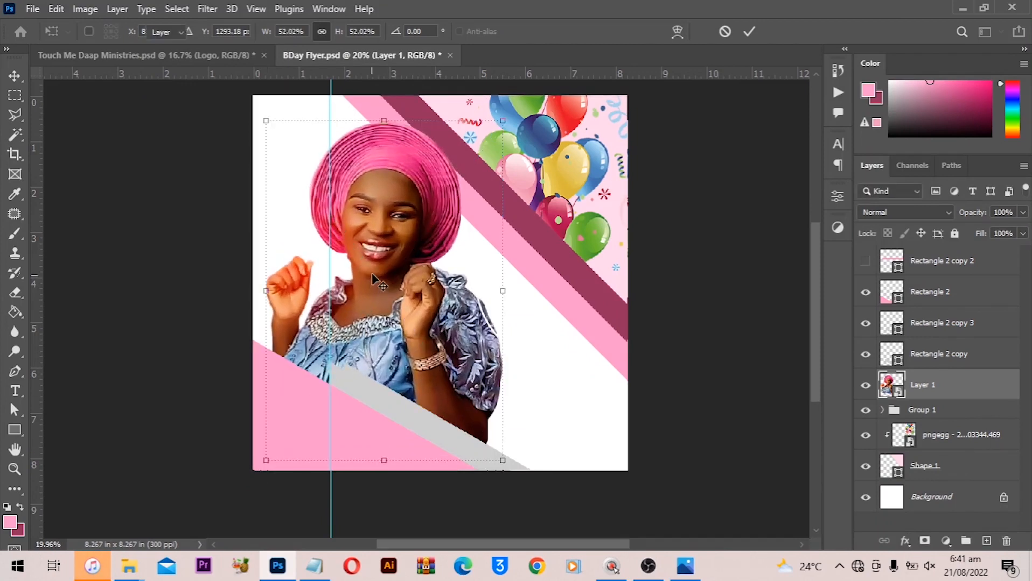
{"action": "left_click_drag", "start_coordinate": [386, 246], "coordinate": [383, 246]}
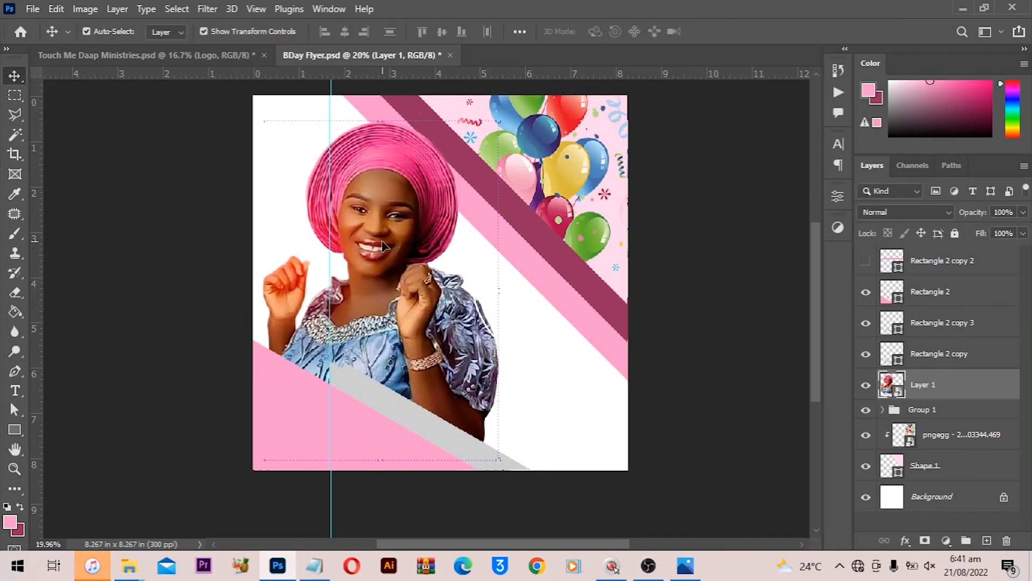
{"action": "key", "text": "Left"}
{"action": "key", "text": "Left"}
{"action": "key", "text": "Left"}
{"action": "left_click", "coordinate": [696, 326]}
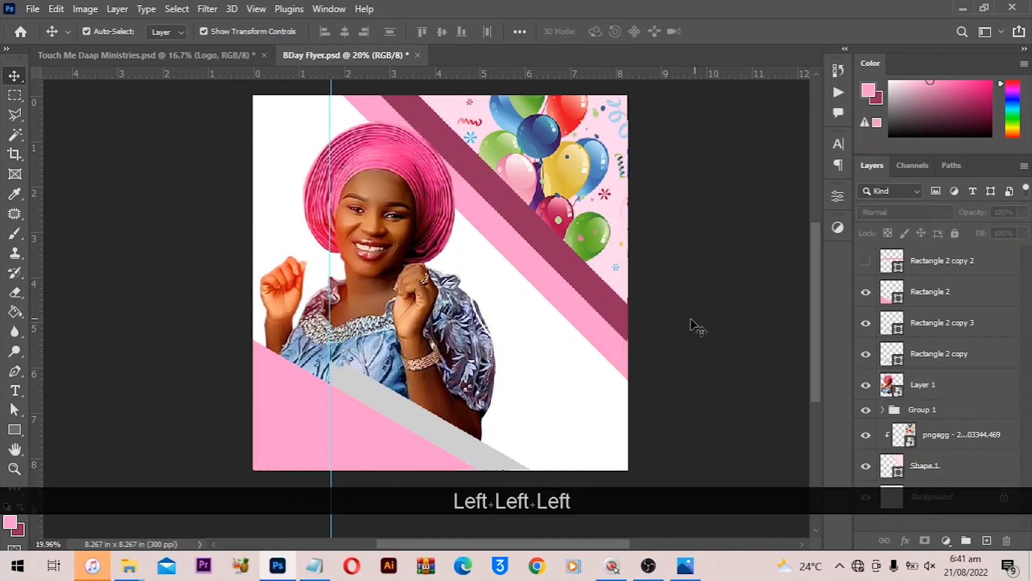
- Place the pngegg - 2022-08-16T090021.184 pattern image over the whole canvas
{"action": "scroll", "coordinate": [405, 330], "scroll_direction": "up", "scroll_amount": 1}
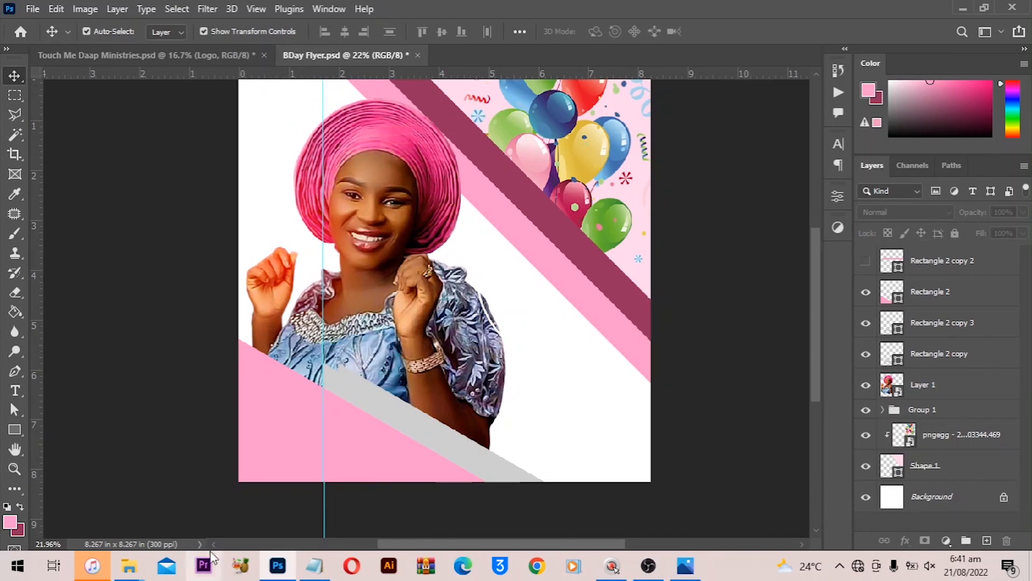
{"action": "mouse_move", "coordinate": [129, 566]}
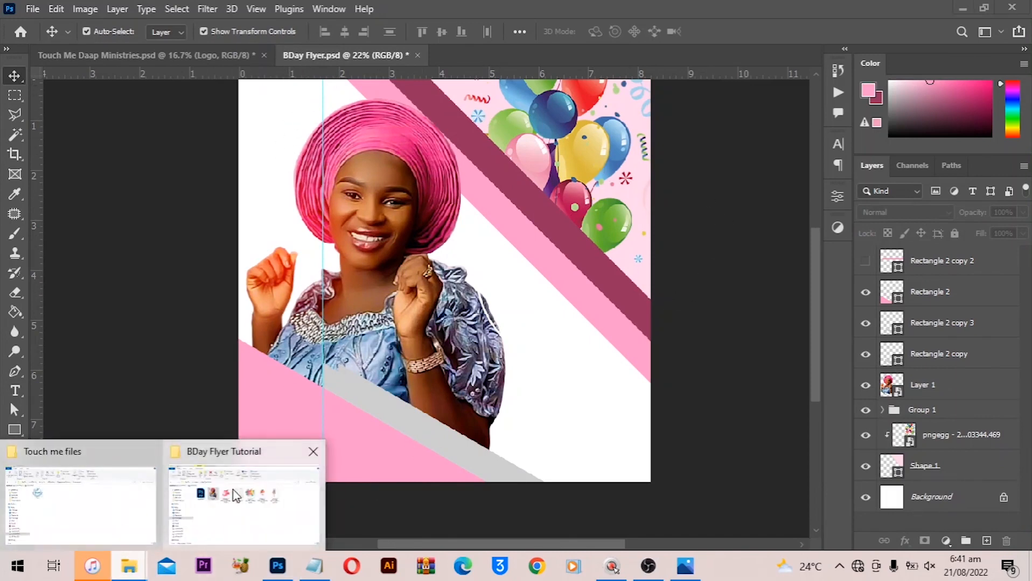
{"action": "left_click", "coordinate": [183, 501]}
{"action": "left_click", "coordinate": [473, 248]}
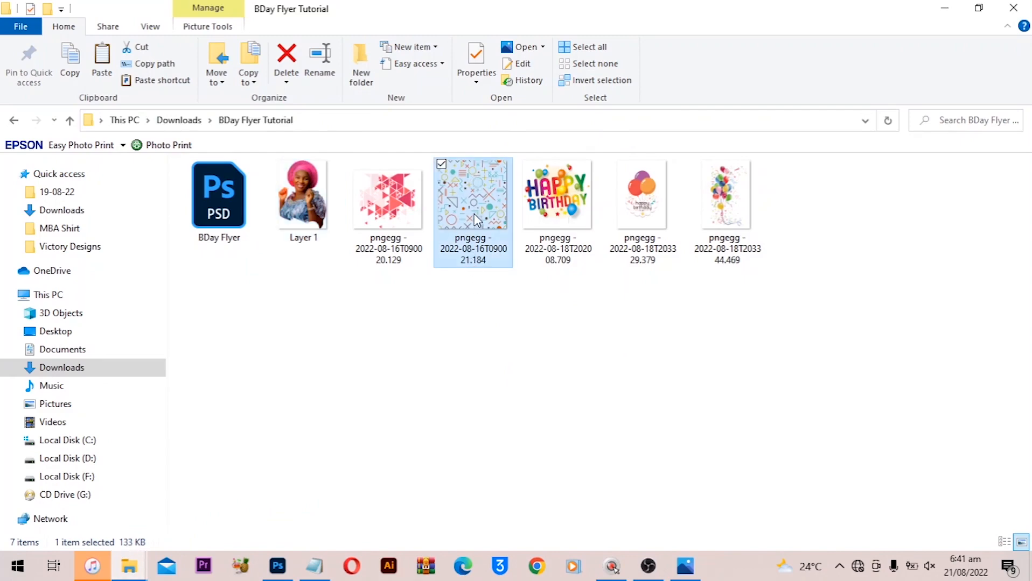
{"action": "left_click_drag", "start_coordinate": [474, 213], "coordinate": [412, 256]}
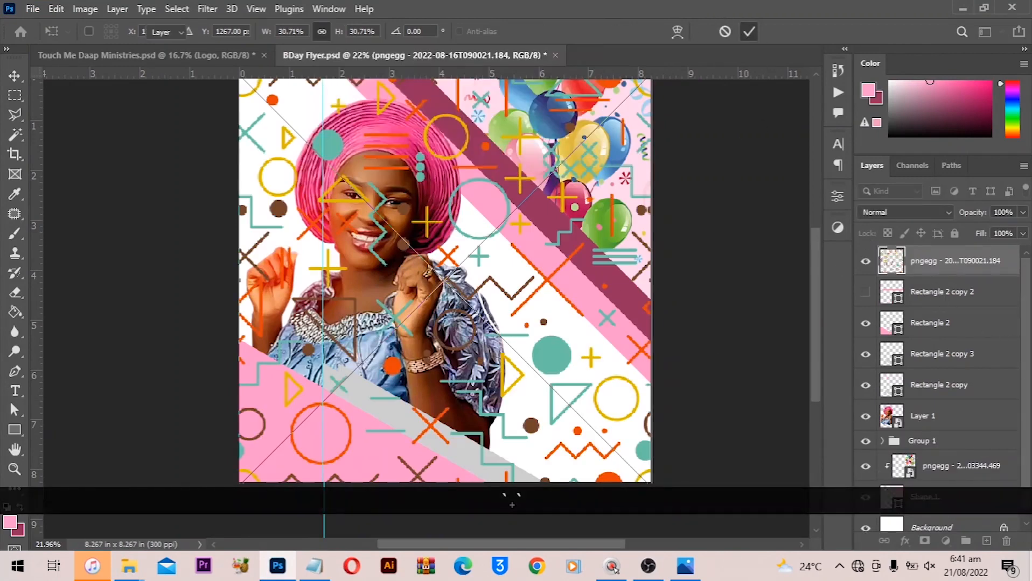
{"action": "key", "text": "Return"}
- Move the pattern layer down the stack to sit just above the Background layer
{"action": "left_click_drag", "start_coordinate": [936, 261], "coordinate": [923, 439]}
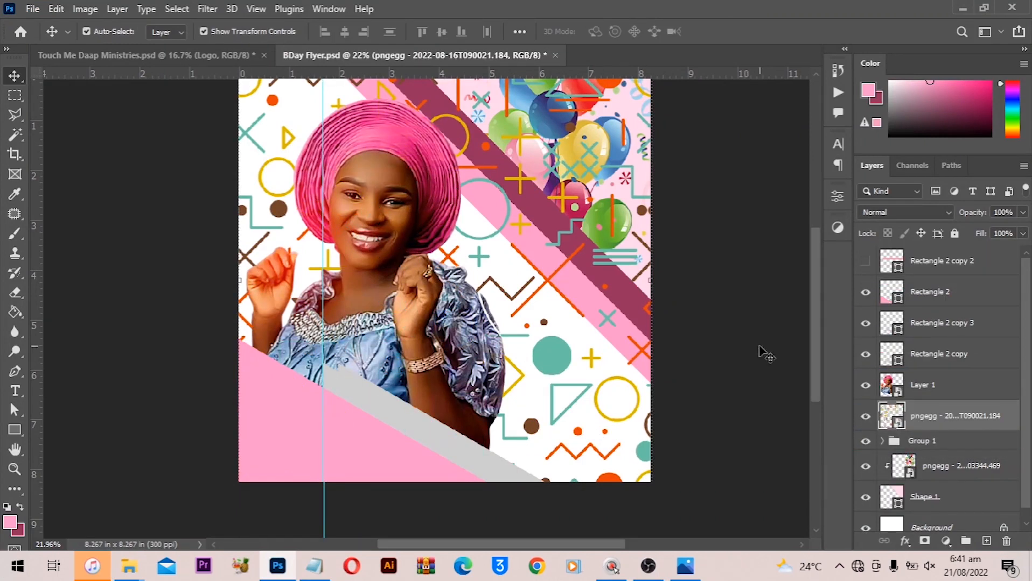
{"action": "scroll", "coordinate": [1018, 484], "scroll_direction": "down", "scroll_amount": 1}
{"action": "left_click_drag", "start_coordinate": [949, 410], "coordinate": [942, 487]}
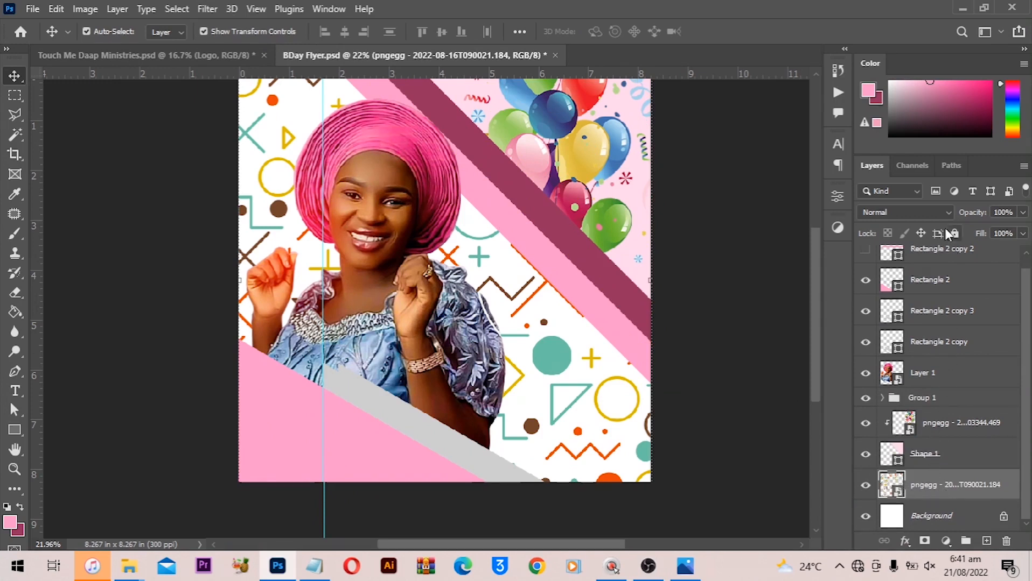
- Lower the pattern layer's opacity to 39% and free-transform it to about 32% scale over the canvas
{"action": "left_click_drag", "start_coordinate": [963, 221], "coordinate": [922, 231]}
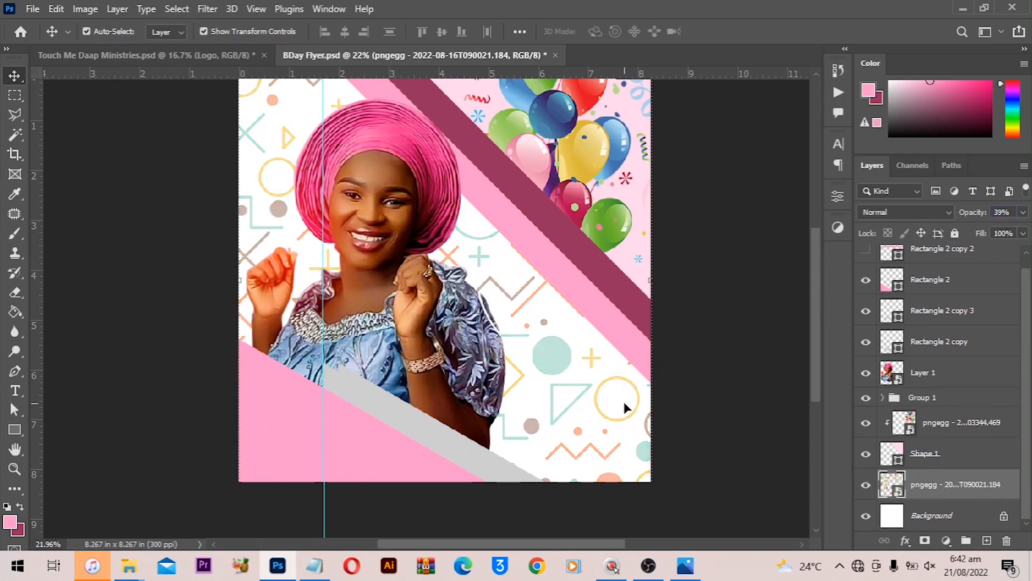
{"action": "key", "text": "ctrl"}
{"action": "key", "text": "ctrl+t"}
{"action": "left_click_drag", "start_coordinate": [705, 286], "coordinate": [242, 485]}
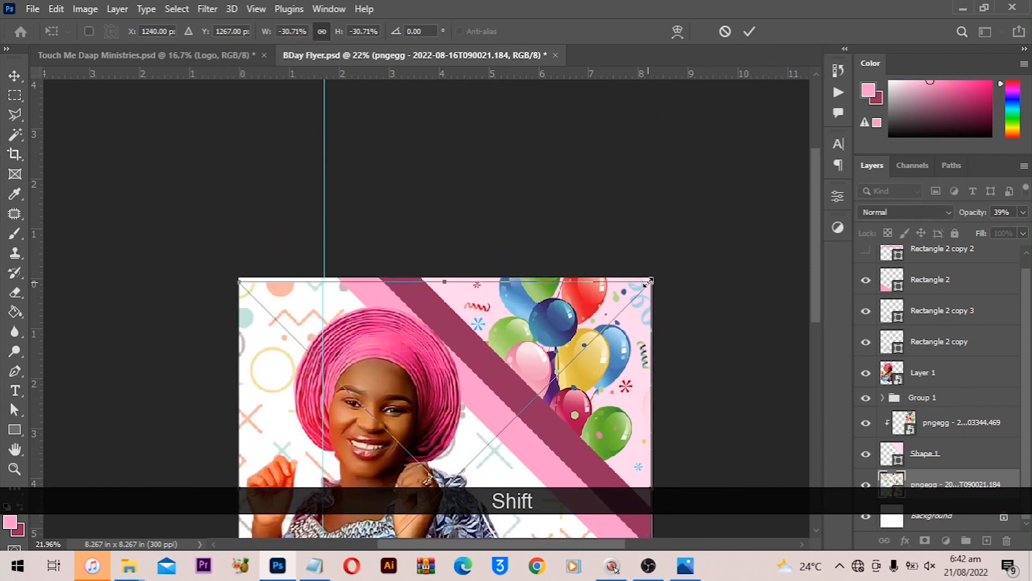
{"action": "left_click_drag", "start_coordinate": [648, 283], "coordinate": [666, 267]}
{"action": "scroll", "coordinate": [487, 325], "scroll_direction": "down", "scroll_amount": 2}
{"action": "key", "text": "Return"}
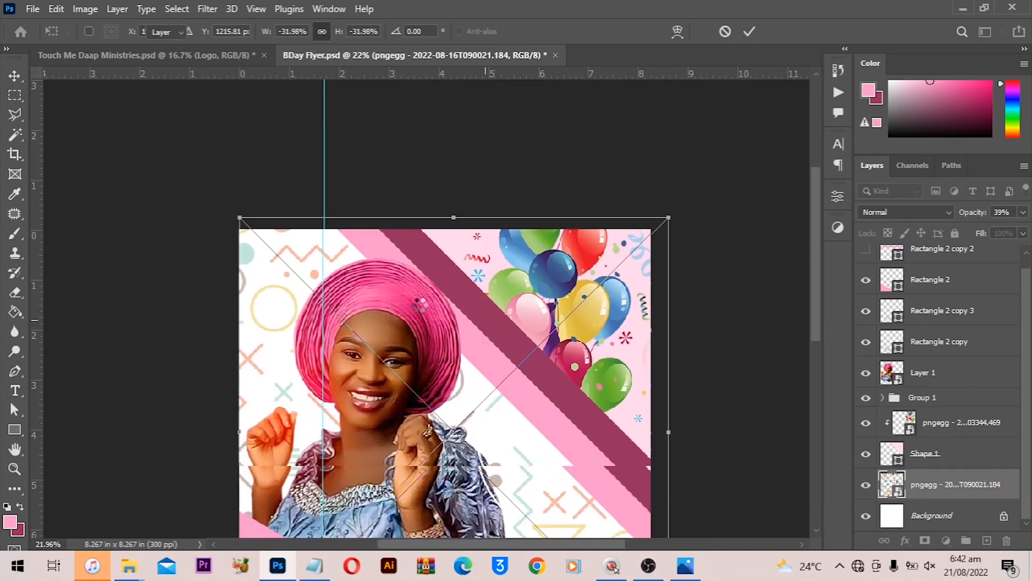
- Add a layer mask to the pattern layer and paint black with a 600 px brush to hide the pattern in the lower right
{"action": "scroll", "coordinate": [278, 303], "scroll_direction": "down", "scroll_amount": 2}
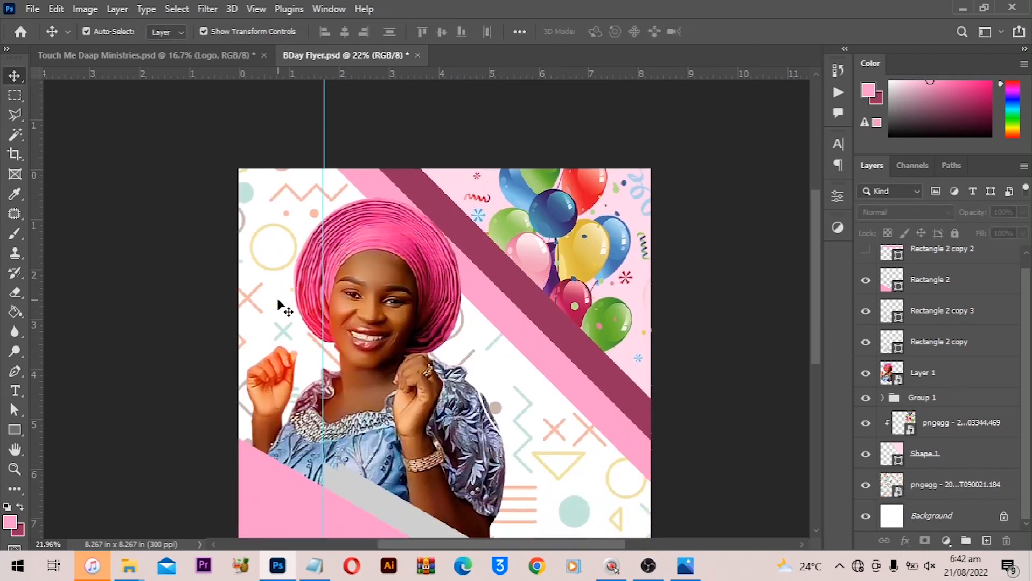
{"action": "key", "text": "ctrl+0"}
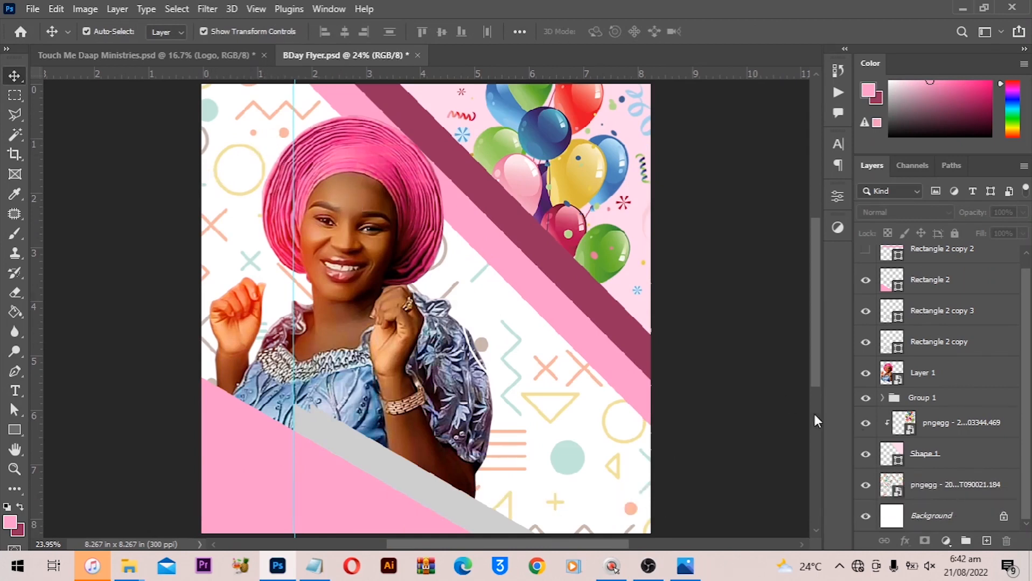
{"action": "left_click", "coordinate": [951, 491]}
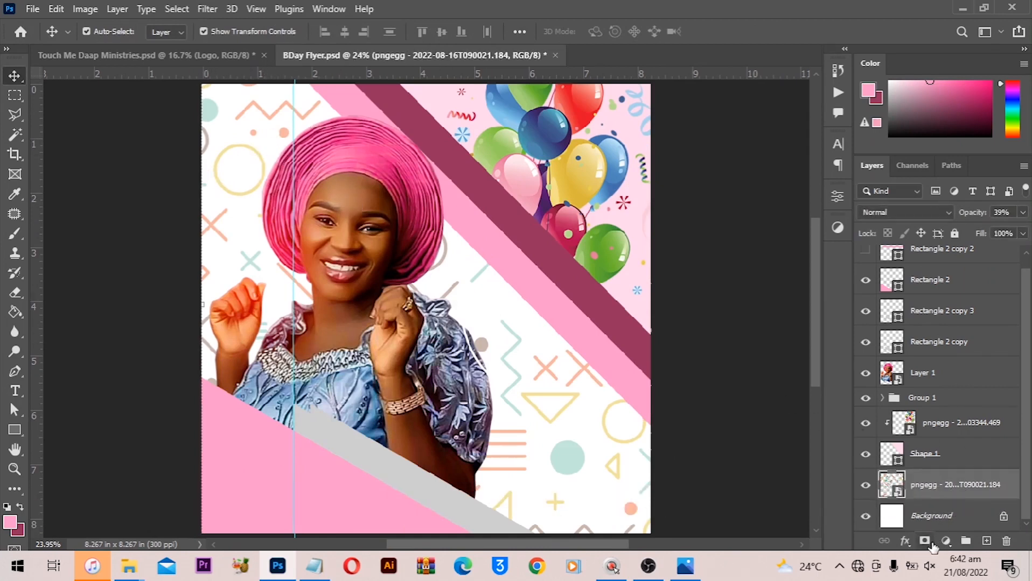
{"action": "left_click", "coordinate": [924, 541]}
{"action": "key", "text": "b"}
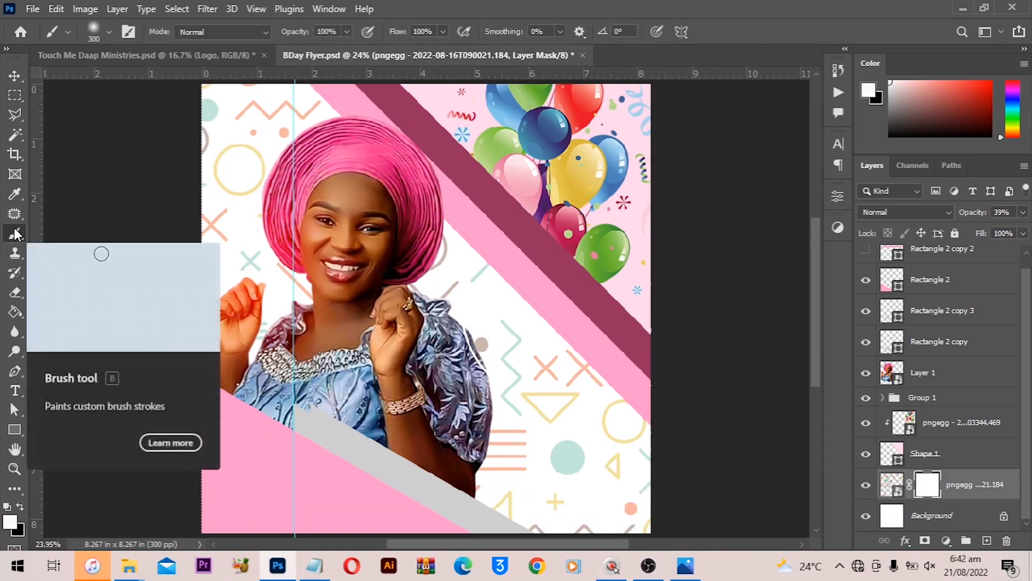
{"action": "scroll", "coordinate": [651, 437], "scroll_direction": "down", "scroll_amount": 2}
{"action": "key", "text": "bracketright"}
{"action": "key", "text": "bracketright"}
{"action": "key", "text": "bracketright"}
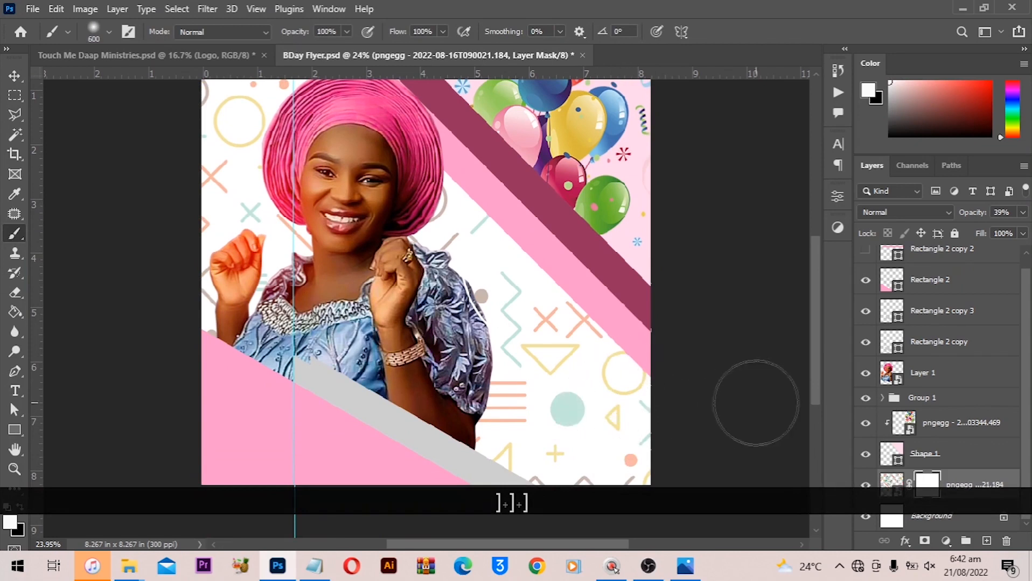
{"action": "key", "text": "x"}
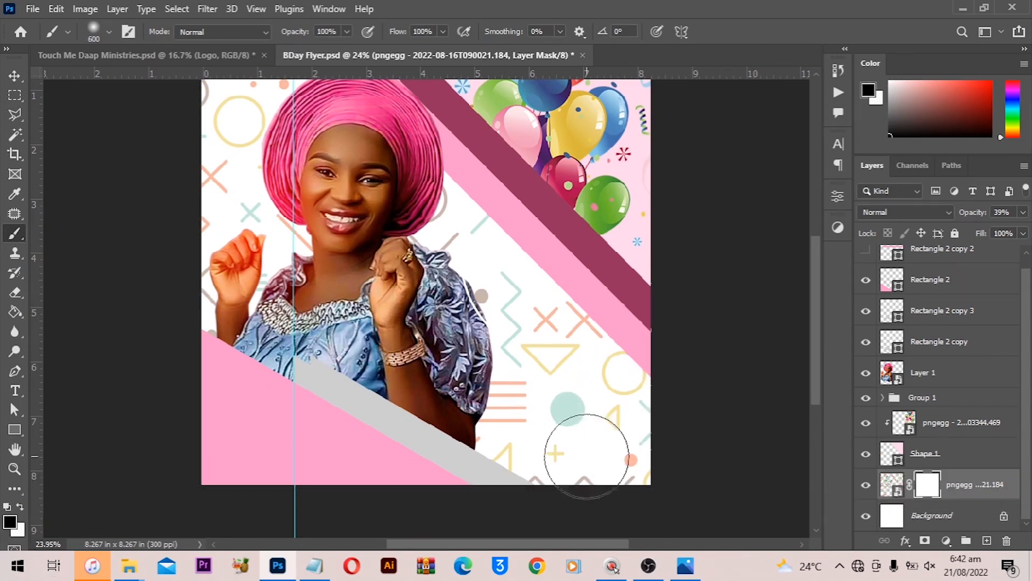
{"action": "mouse_move", "coordinate": [594, 450]}
{"action": "left_mouse_down"}
{"action": "mouse_move", "coordinate": [571, 464]}
{"action": "mouse_move", "coordinate": [654, 320]}
{"action": "mouse_move", "coordinate": [527, 366]}
{"action": "mouse_move", "coordinate": [477, 467]}
{"action": "left_mouse_up"}
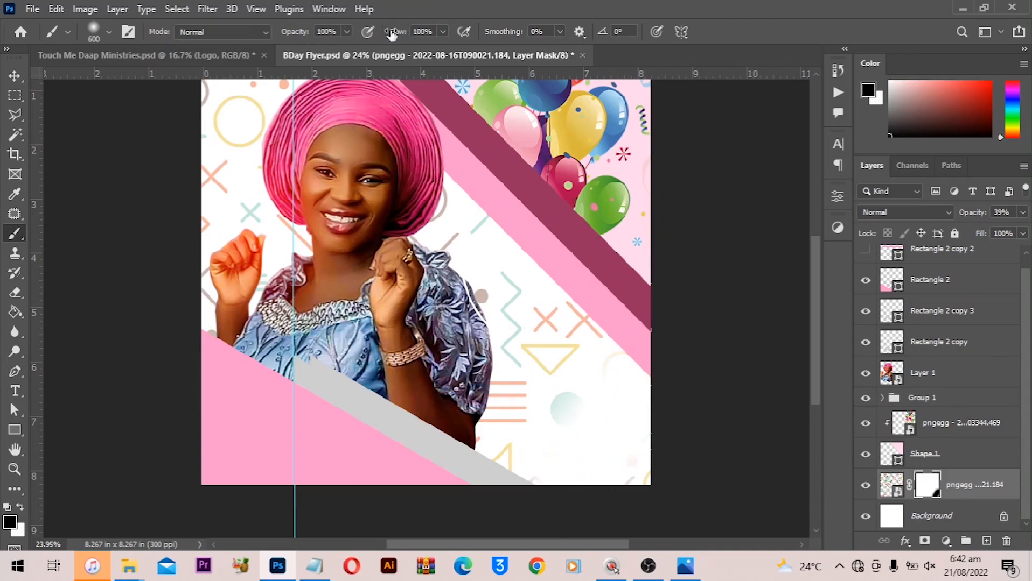
- Lower the brush flow to 14% and paint the mask with a 700 px brush to fade the pattern around the portrait
{"action": "left_click_drag", "start_coordinate": [392, 34], "coordinate": [368, 41]}
{"action": "key", "text": "bracketright"}
{"action": "mouse_move", "coordinate": [543, 375]}
{"action": "left_mouse_down"}
{"action": "mouse_move", "coordinate": [549, 302]}
{"action": "mouse_move", "coordinate": [534, 274]}
{"action": "mouse_move", "coordinate": [485, 242]}
{"action": "left_mouse_up"}
{"action": "left_click_drag", "start_coordinate": [392, 34], "coordinate": [384, 33]}
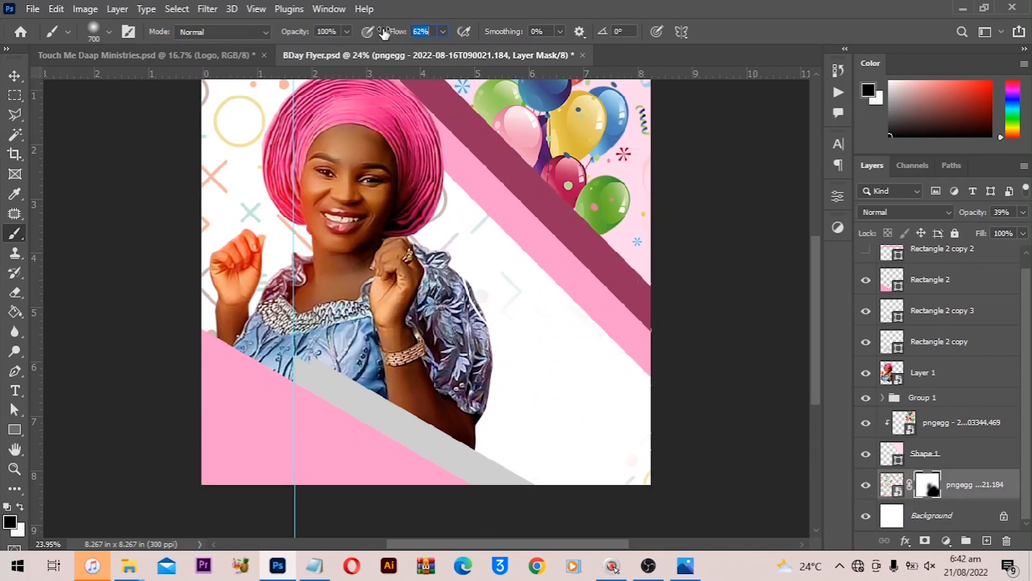
{"action": "mouse_move", "coordinate": [504, 245]}
{"action": "left_mouse_down"}
{"action": "mouse_move", "coordinate": [466, 307]}
{"action": "mouse_move", "coordinate": [455, 234]}
{"action": "mouse_move", "coordinate": [434, 215]}
{"action": "left_mouse_up"}
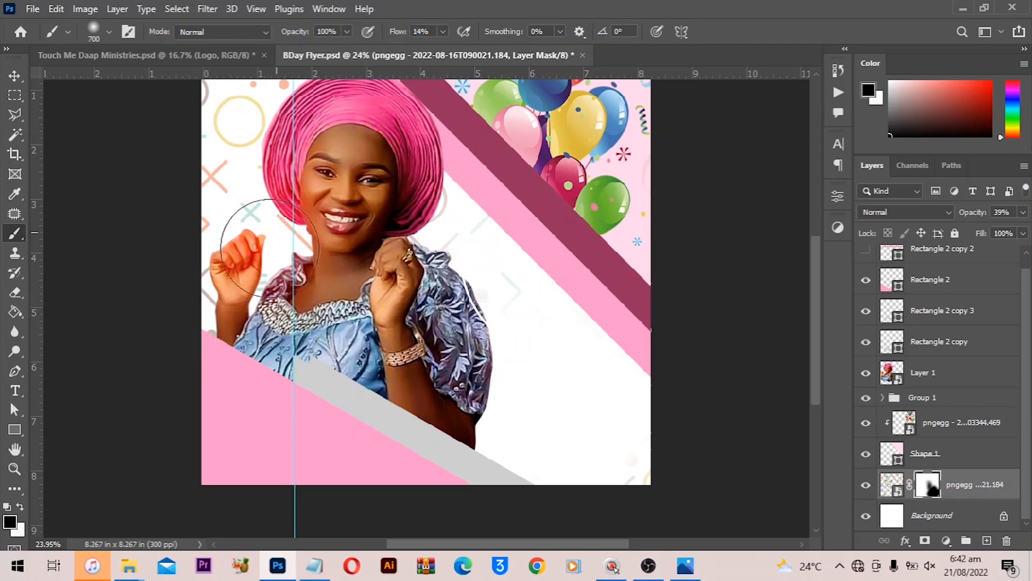
{"action": "scroll", "coordinate": [237, 175], "scroll_direction": "up", "scroll_amount": 2}
{"action": "mouse_move", "coordinate": [237, 175]}
{"action": "left_mouse_down"}
{"action": "mouse_move", "coordinate": [206, 132]}
{"action": "mouse_move", "coordinate": [291, 103]}
{"action": "mouse_move", "coordinate": [196, 307]}
{"action": "mouse_move", "coordinate": [225, 336]}
{"action": "mouse_move", "coordinate": [331, 353]}
{"action": "mouse_move", "coordinate": [241, 218]}
{"action": "mouse_move", "coordinate": [273, 95]}
{"action": "mouse_move", "coordinate": [323, 96]}
{"action": "left_mouse_up"}
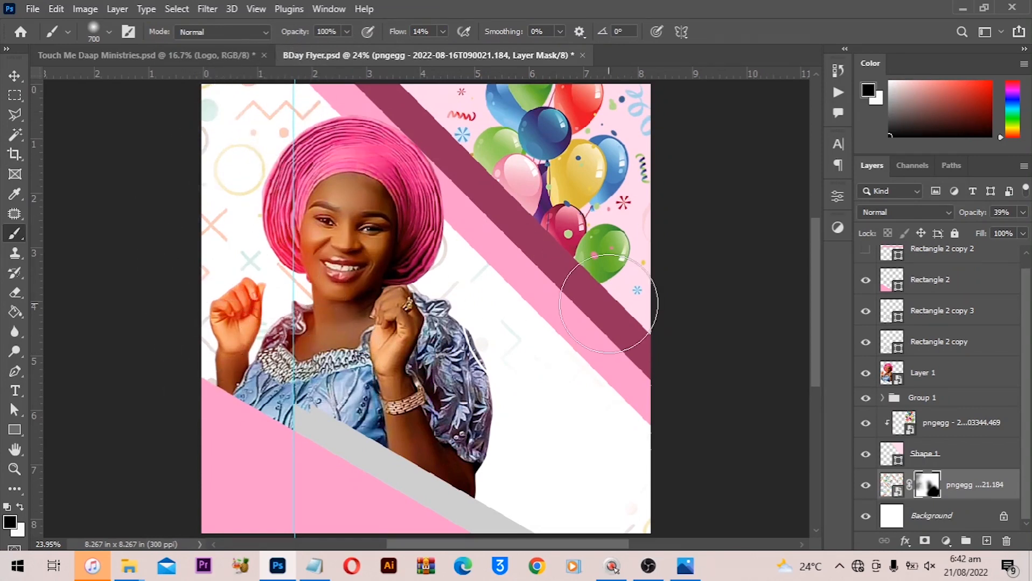
{"action": "key", "text": "v"}
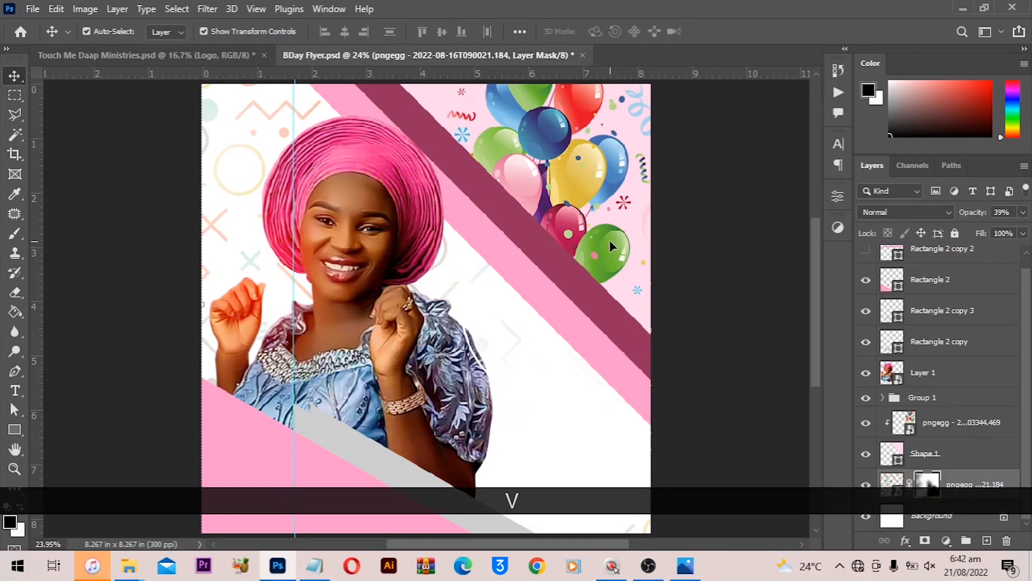
- Open the bottom-left pink shape's Gradient Overlay and set its left stop to the dark stripe colour 94305d sampled from the canvas
{"action": "scroll", "coordinate": [584, 300], "scroll_direction": "down", "scroll_amount": 3}
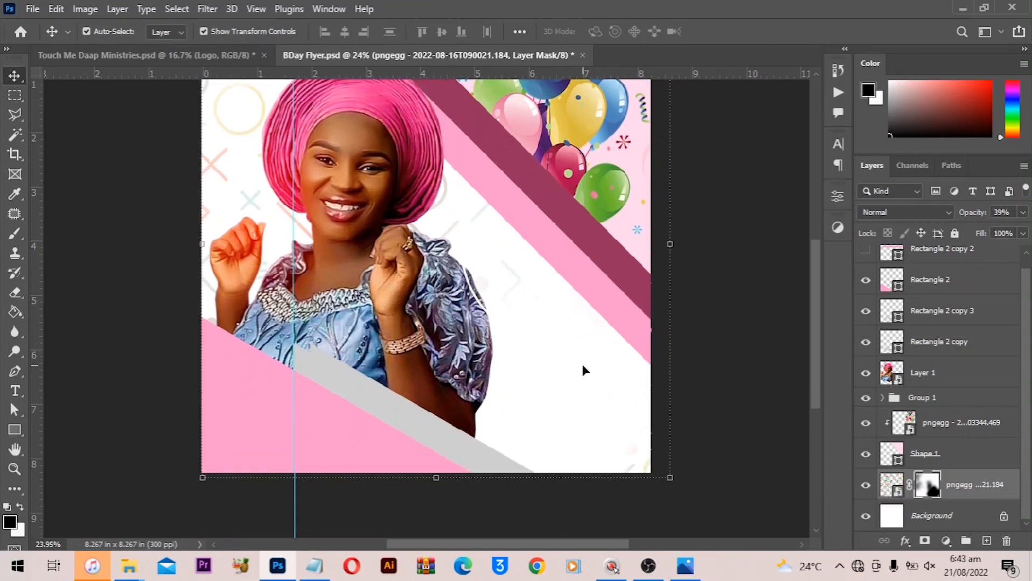
{"action": "left_click", "coordinate": [253, 396]}
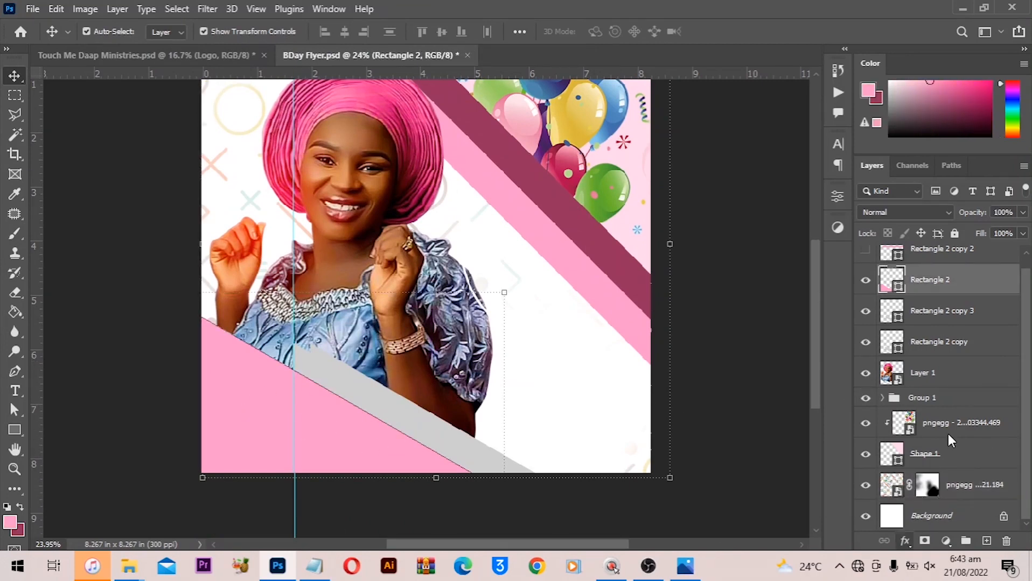
{"action": "double_click", "coordinate": [918, 339]}
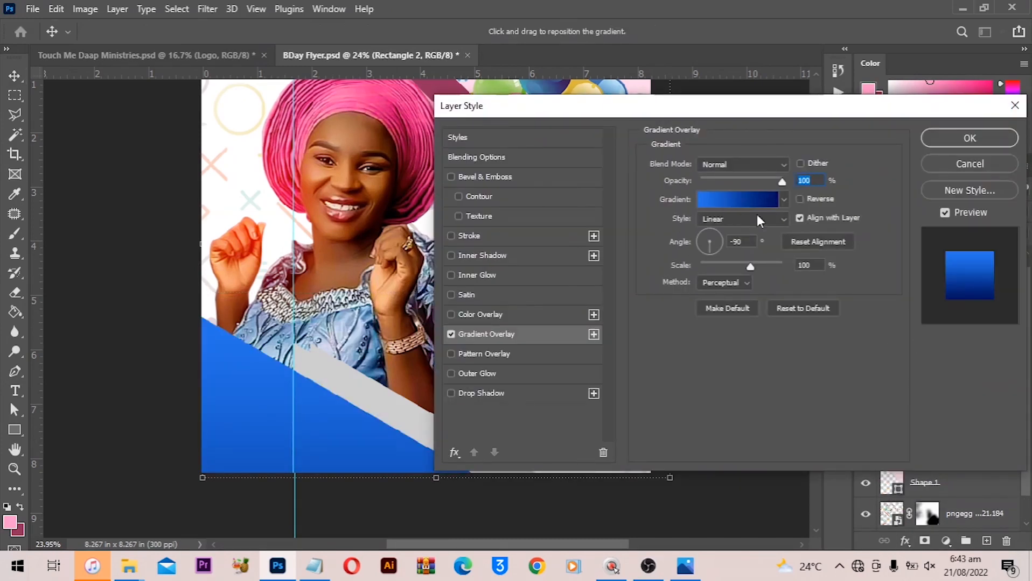
{"action": "left_click", "coordinate": [745, 198]}
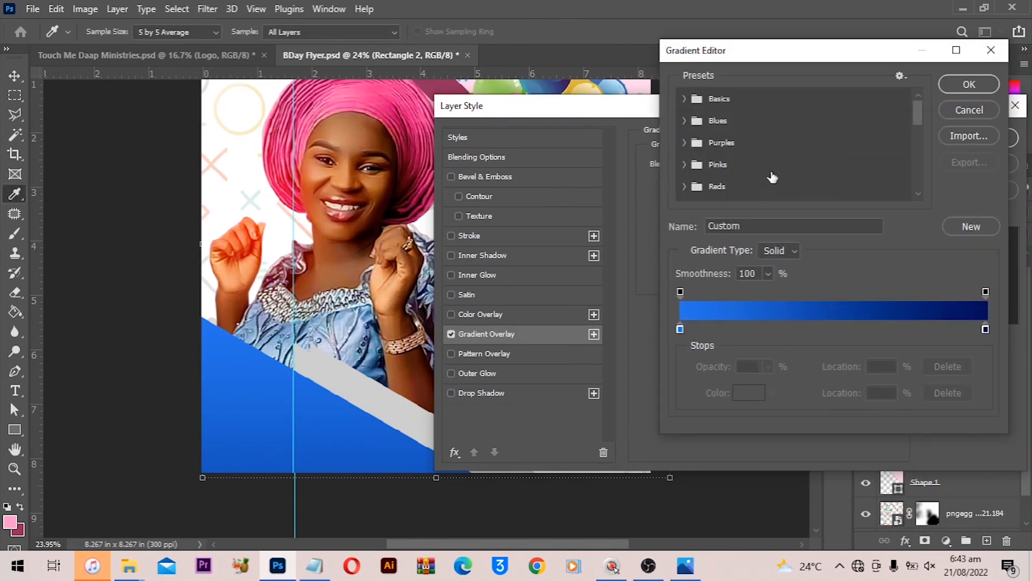
{"action": "left_click", "coordinate": [680, 329]}
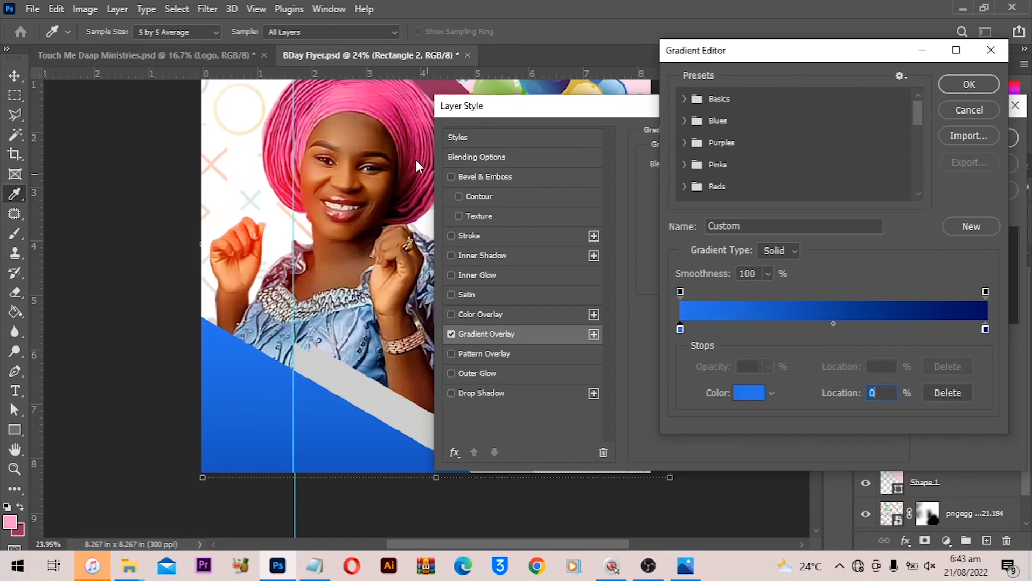
{"action": "key", "text": "space"}
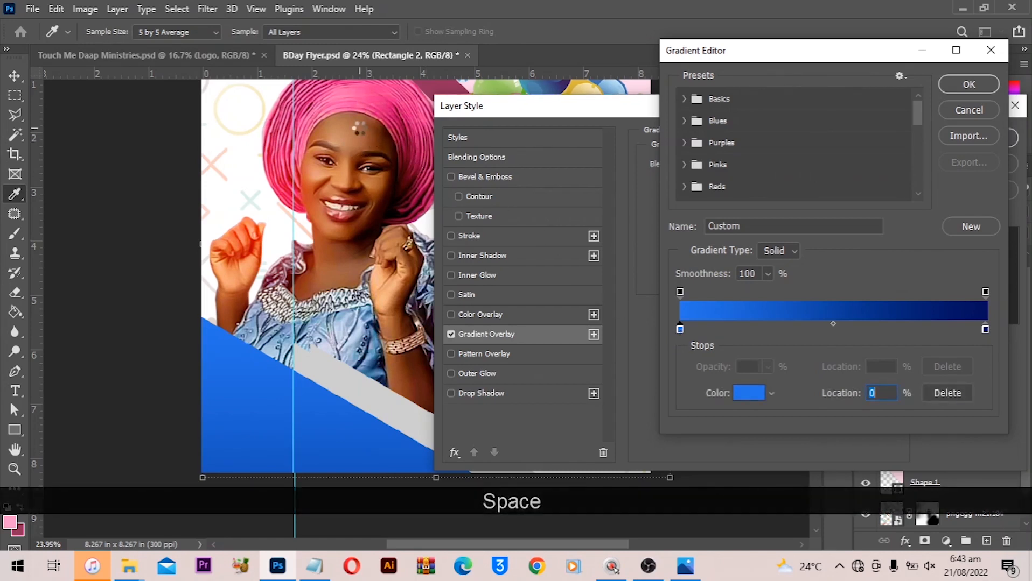
{"action": "left_click", "coordinate": [355, 121]}
{"action": "key", "text": "ctrl+equal"}
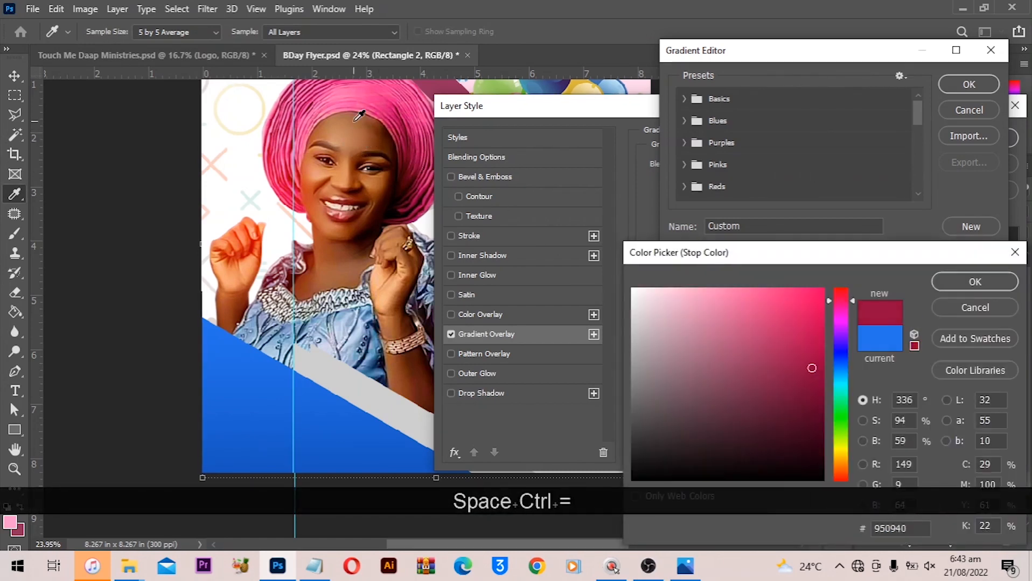
{"action": "key", "text": "space"}
{"action": "key", "text": "space"}
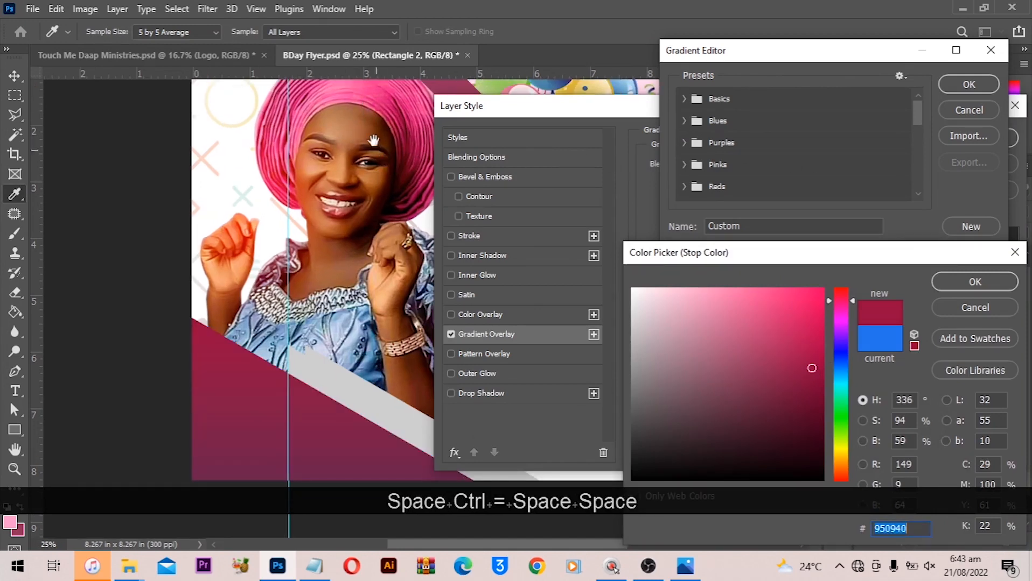
{"action": "left_click_drag", "start_coordinate": [358, 146], "coordinate": [262, 217]}
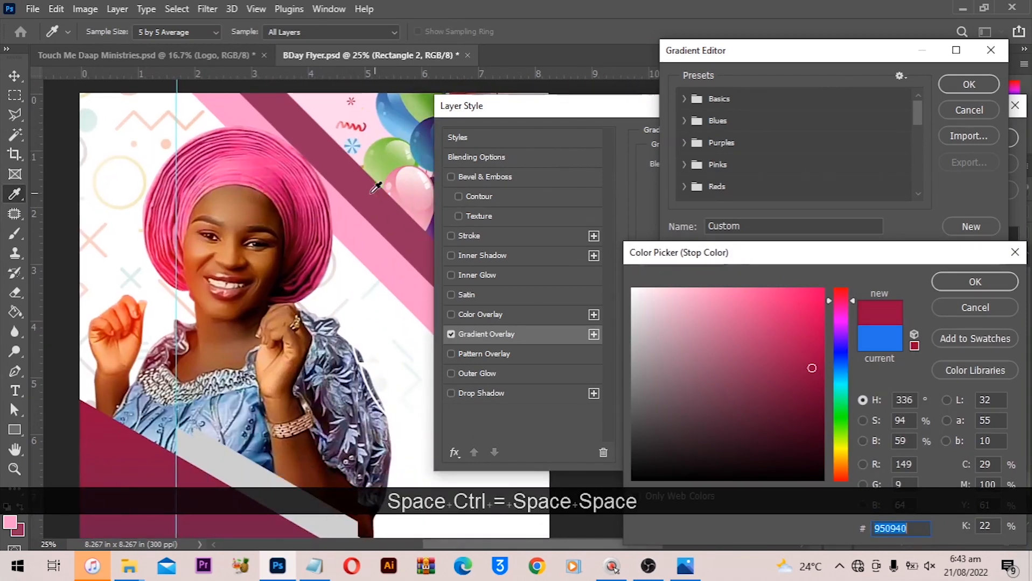
{"action": "left_click", "coordinate": [362, 171]}
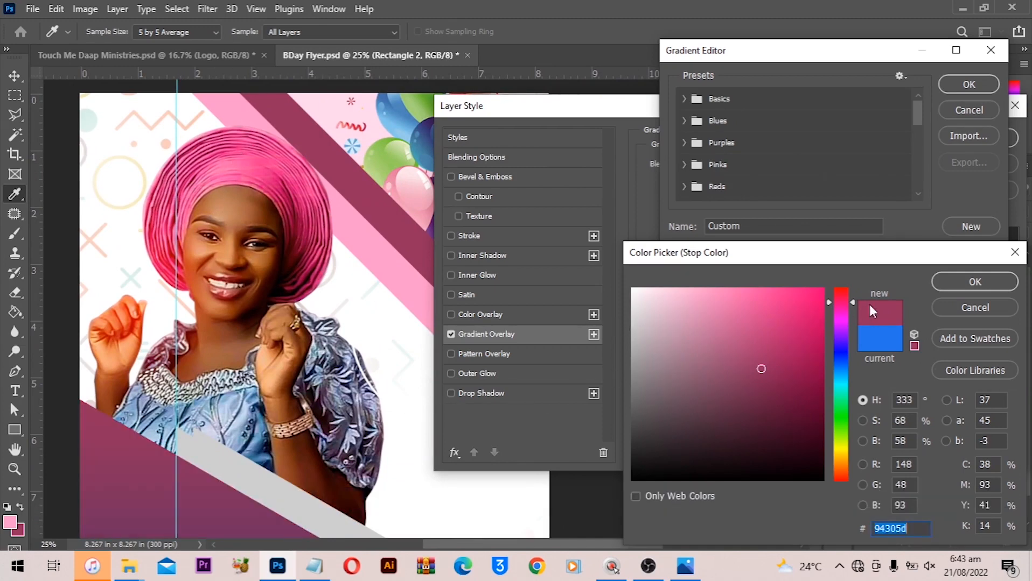
{"action": "left_click", "coordinate": [941, 287]}
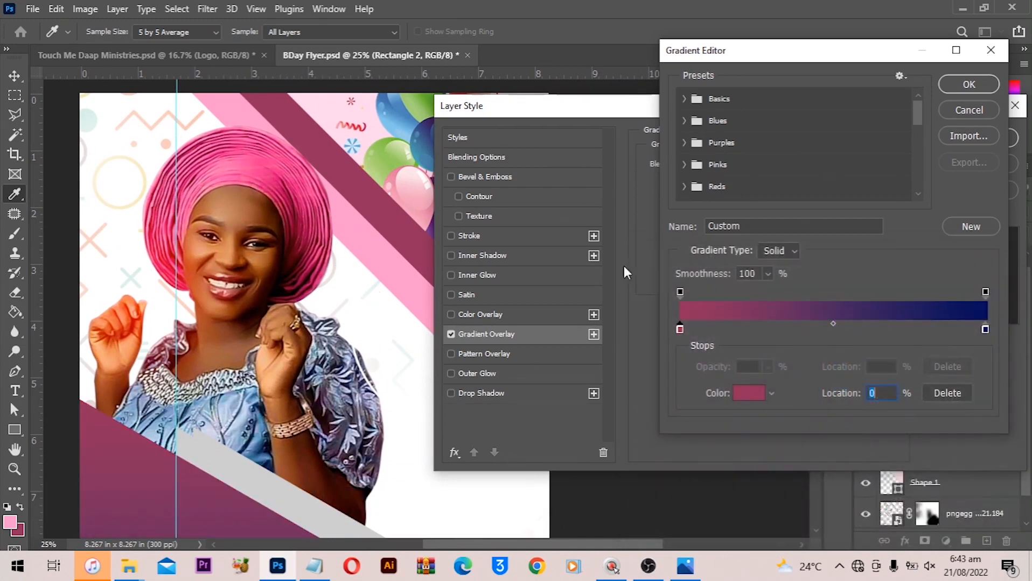
- Set the gradient's right stop to the pink ff99cb sampled from the canvas and apply the gradient
{"action": "left_click", "coordinate": [986, 330]}
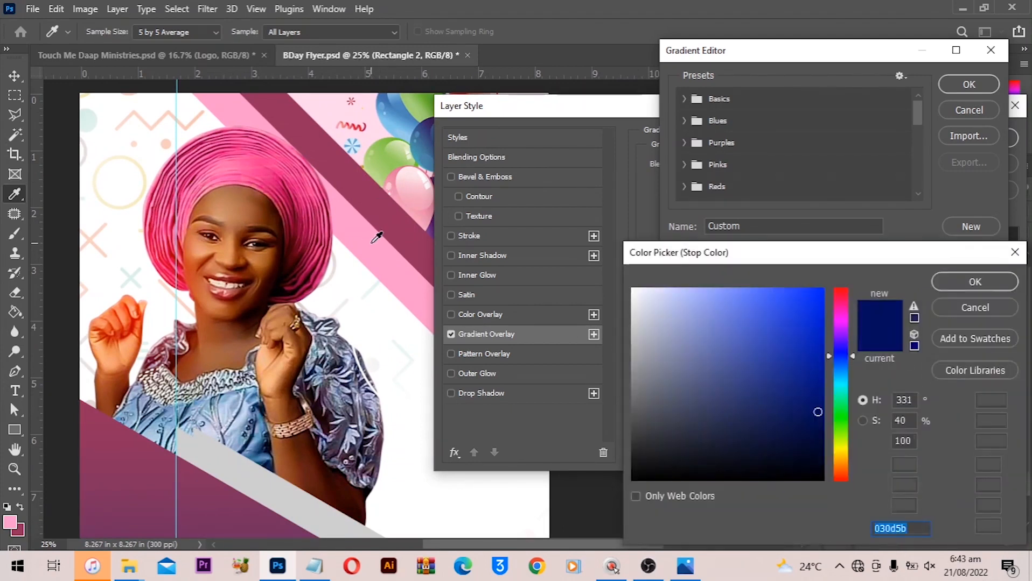
{"action": "left_click", "coordinate": [372, 242]}
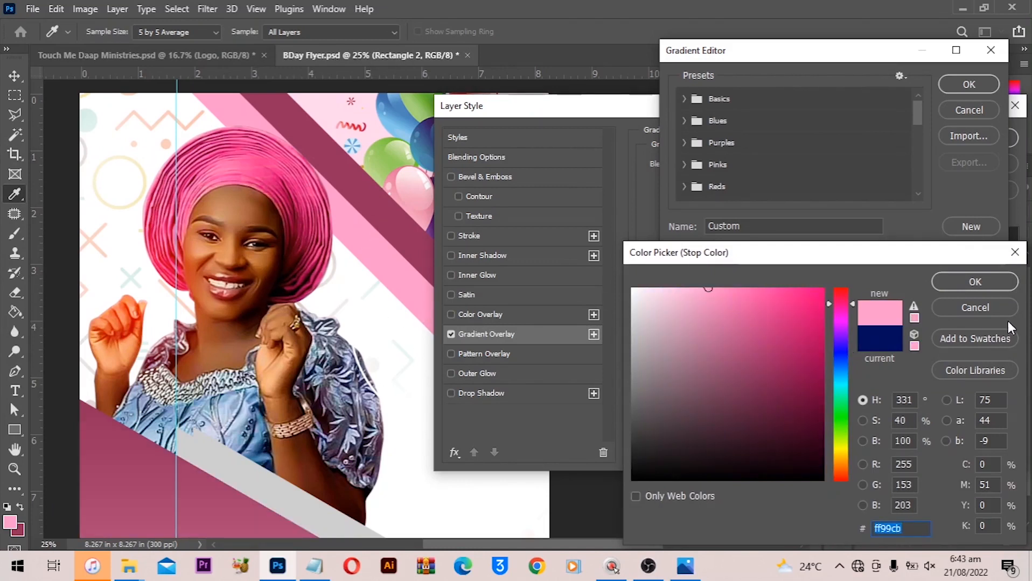
{"action": "left_click", "coordinate": [986, 287]}
{"action": "left_click", "coordinate": [680, 330]}
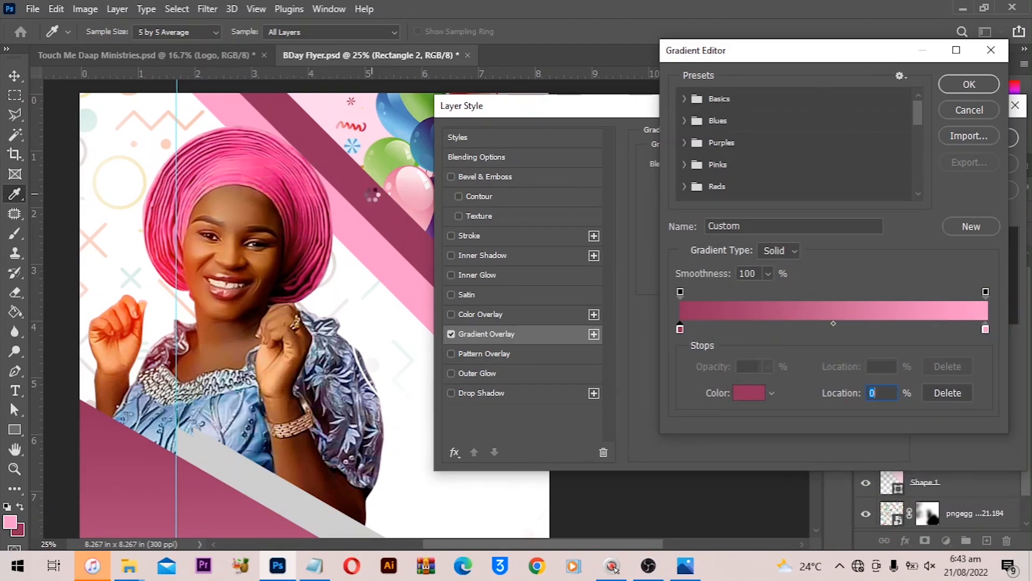
{"action": "left_click", "coordinate": [779, 391]}
{"action": "left_click", "coordinate": [981, 285]}
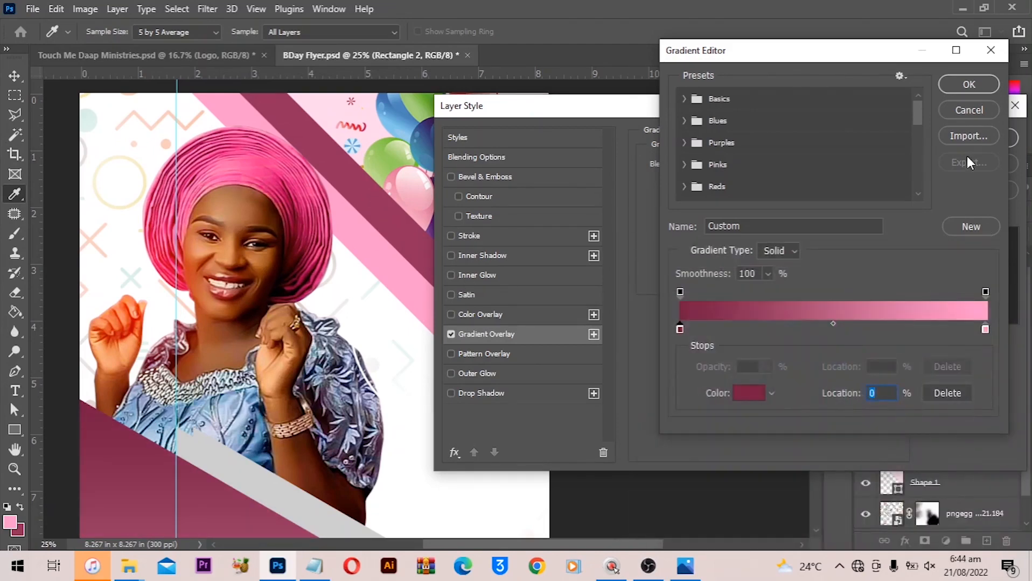
{"action": "left_click", "coordinate": [953, 85]}
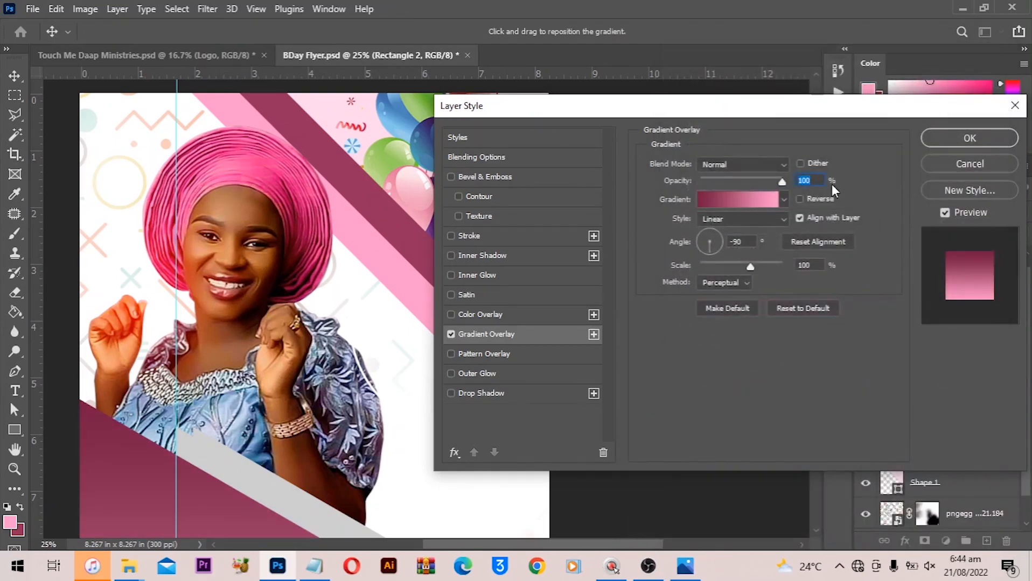
- Reverse the gradient overlay, set its scale to 44% and reposition it on the shape
{"action": "left_click", "coordinate": [800, 198]}
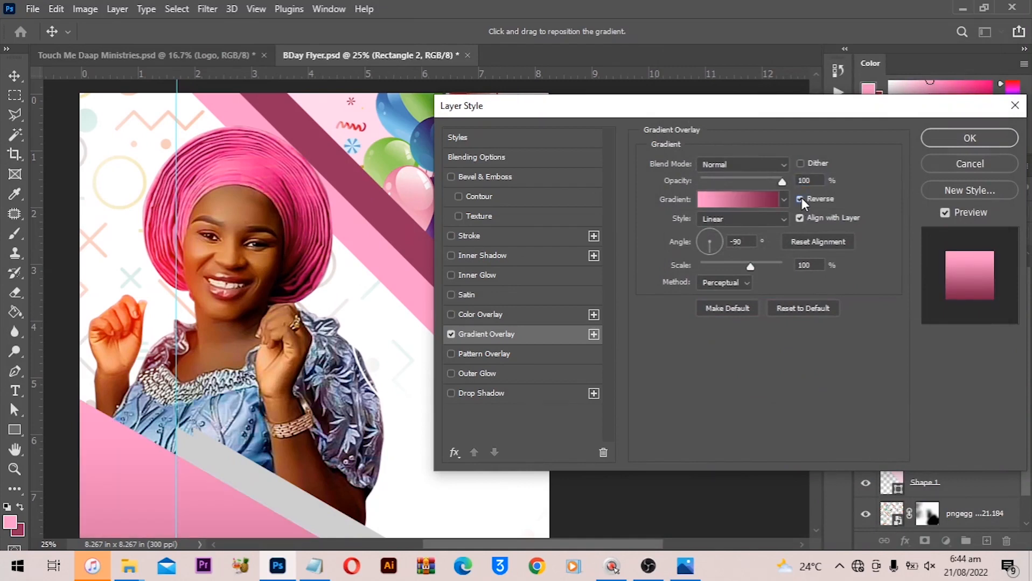
{"action": "scroll", "coordinate": [253, 458], "scroll_direction": "down", "scroll_amount": 5}
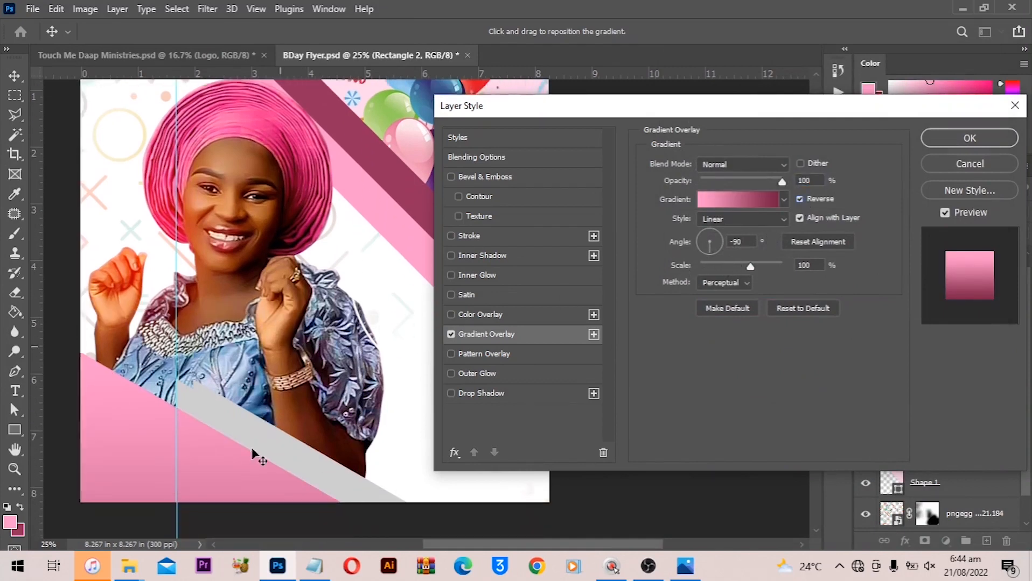
{"action": "left_click_drag", "start_coordinate": [247, 459], "coordinate": [194, 384]}
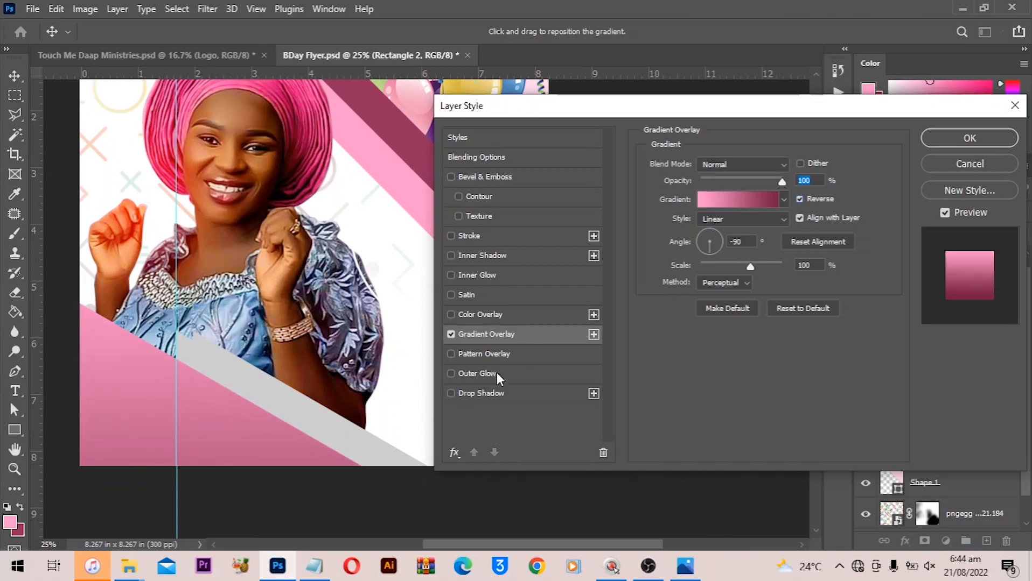
{"action": "left_click_drag", "start_coordinate": [750, 266], "coordinate": [715, 268]}
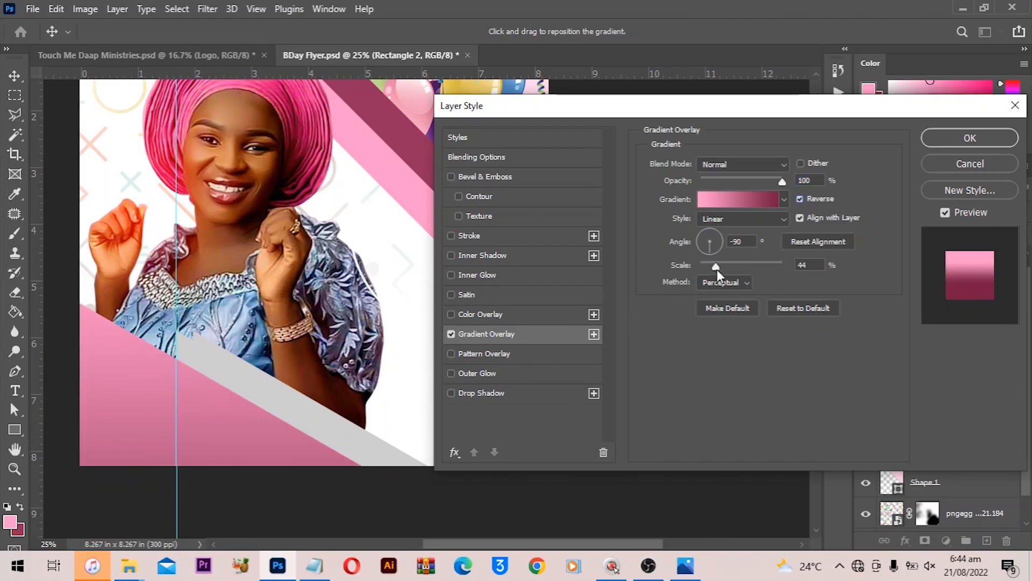
{"action": "left_click_drag", "start_coordinate": [227, 403], "coordinate": [225, 395]}
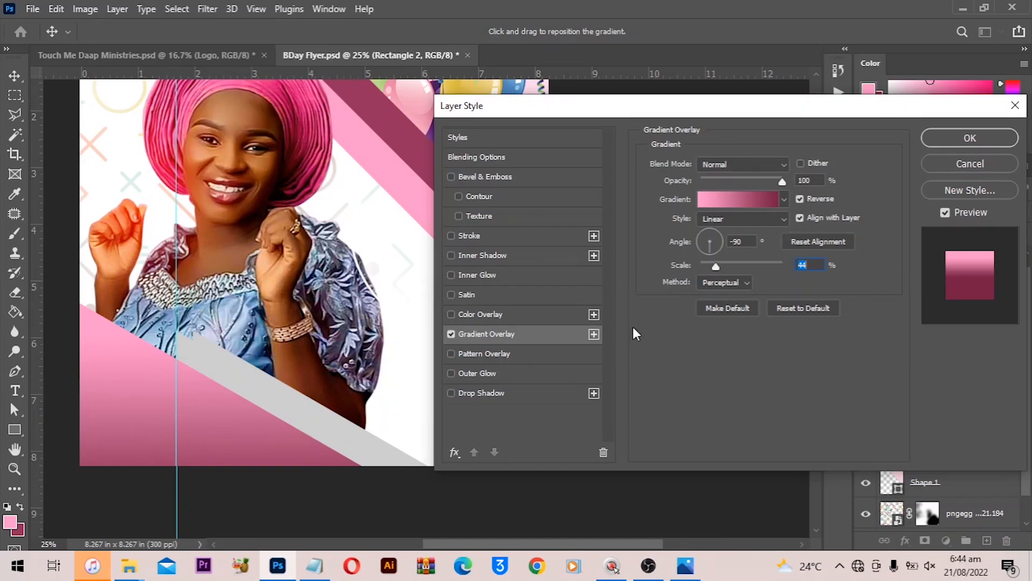
- Review the gradient's dark and pink colour stops and apply the gradient overlay to the bottom-left shape
{"action": "left_click", "coordinate": [732, 200]}
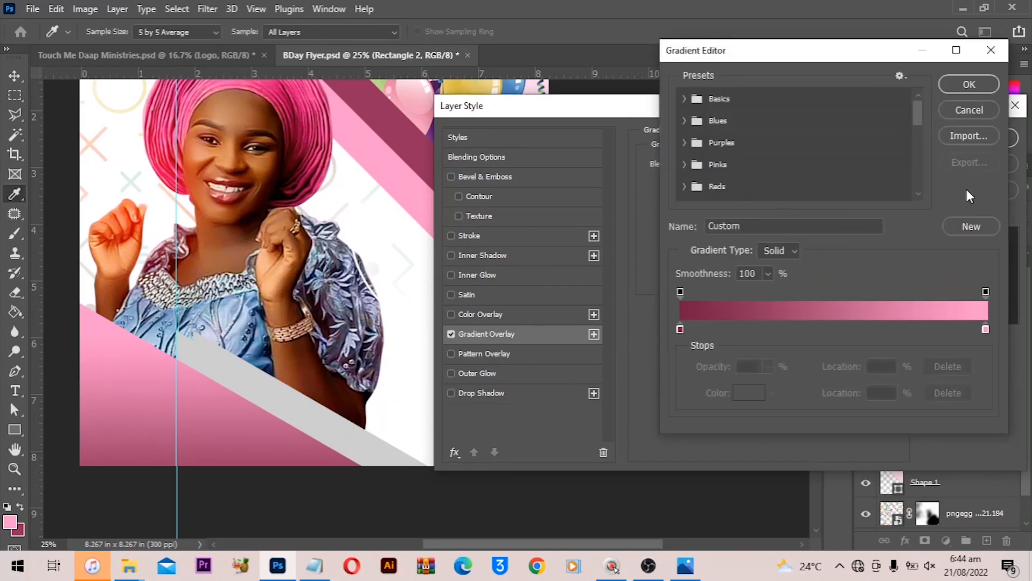
{"action": "left_click", "coordinate": [679, 329]}
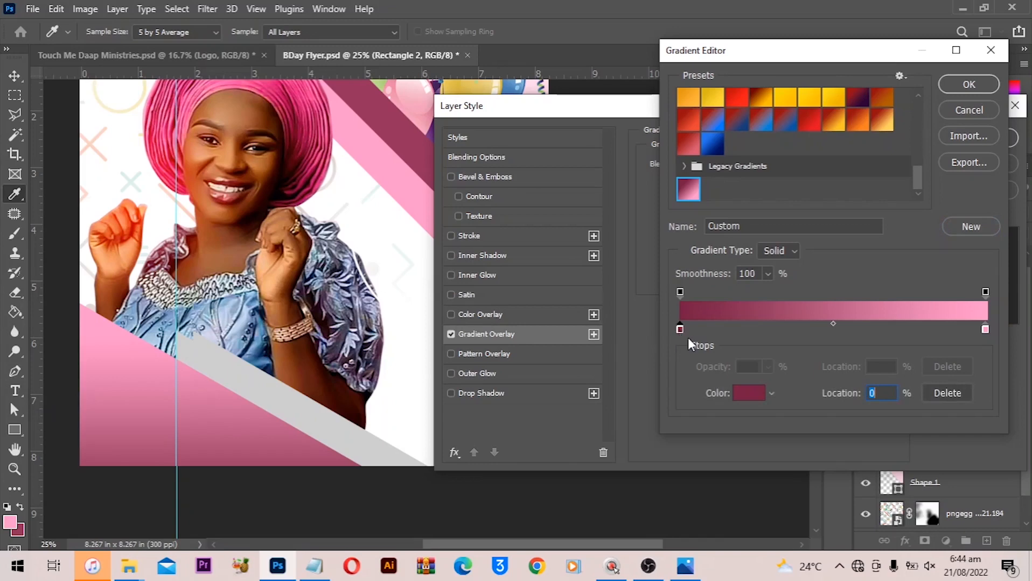
{"action": "double_click", "coordinate": [680, 329]}
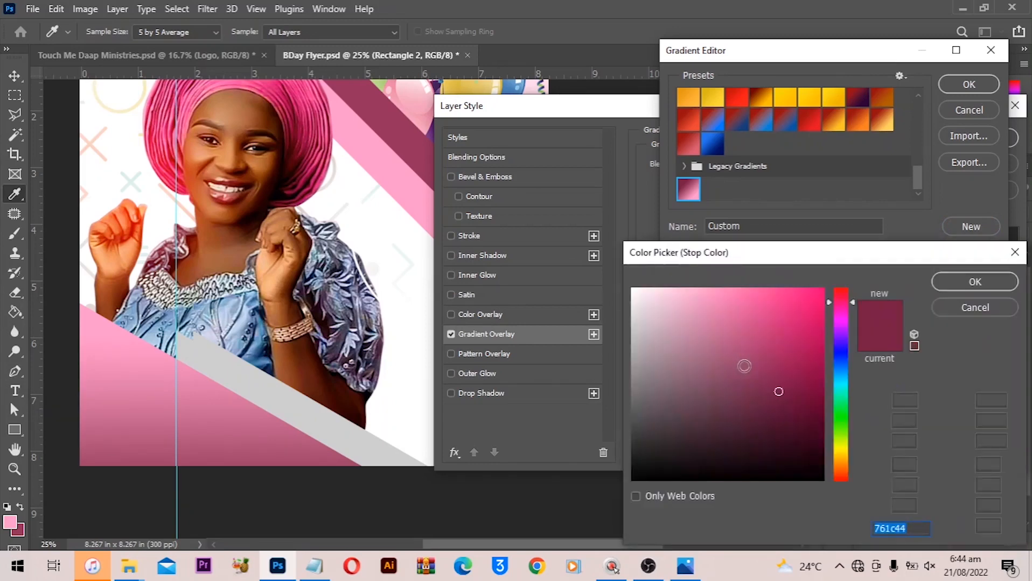
{"action": "left_click", "coordinate": [966, 281]}
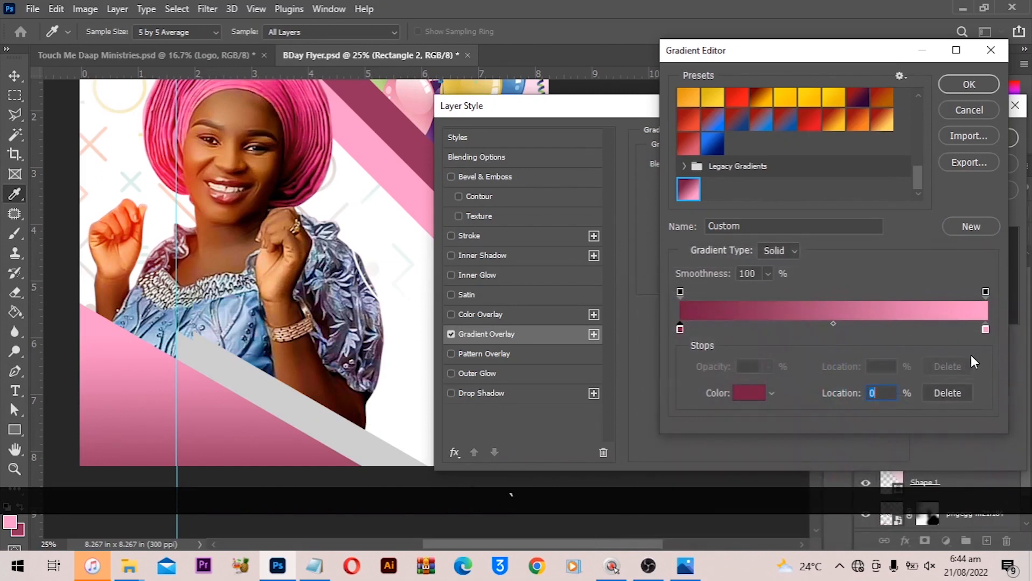
{"action": "left_click", "coordinate": [983, 331]}
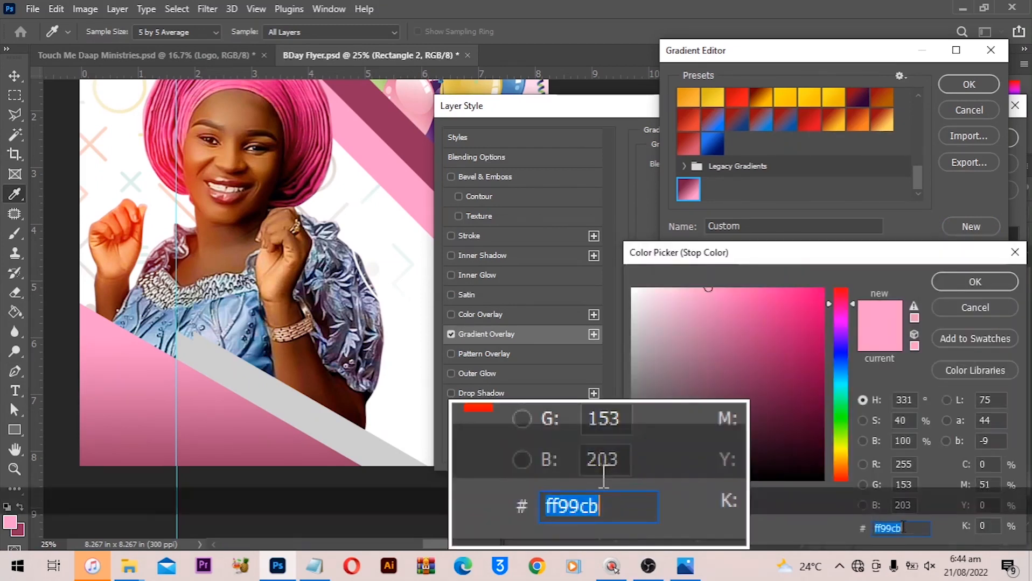
{"action": "left_click", "coordinate": [969, 286]}
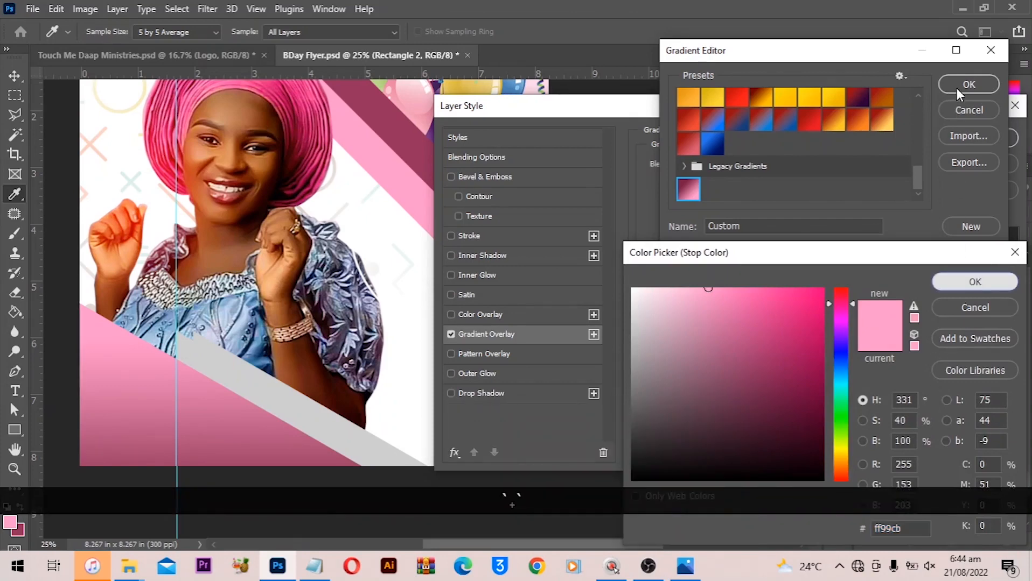
{"action": "key", "text": "Return"}
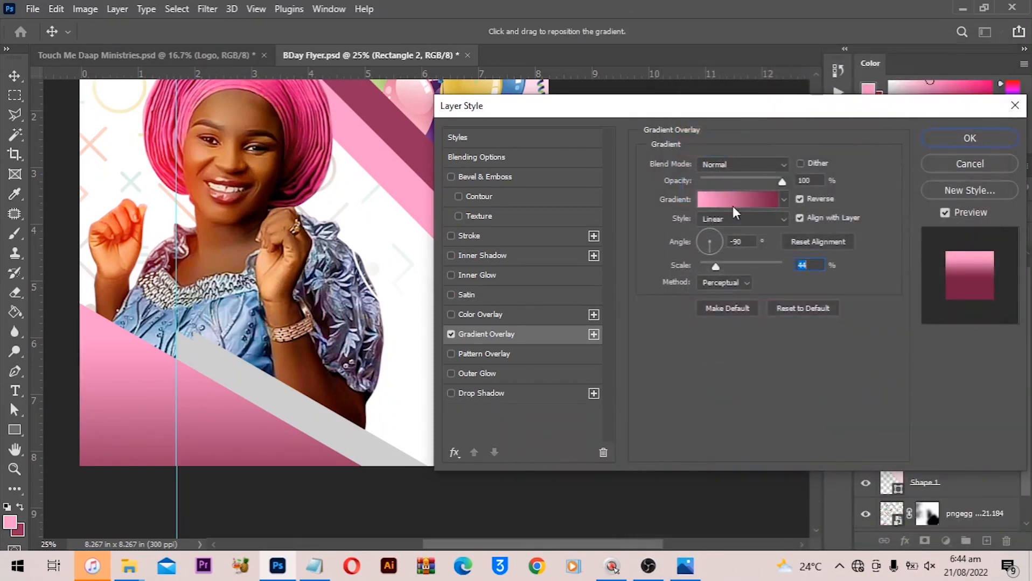
{"action": "key", "text": "Return"}
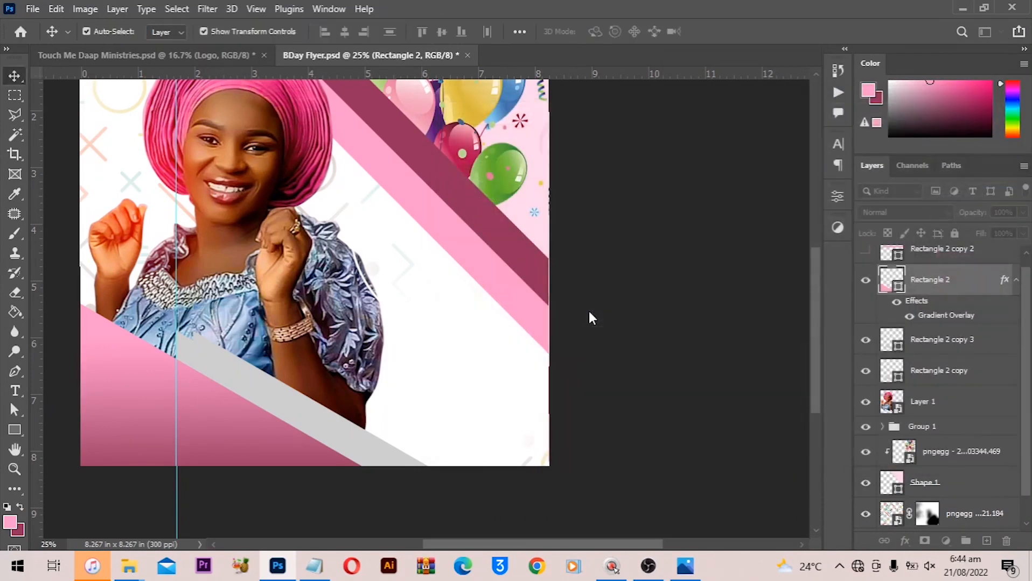
- Save the document and fit the whole canvas in the window
{"action": "key", "text": "ctrl"}
{"action": "key", "text": "ctrl+s"}
{"action": "key", "text": "ctrl+0"}
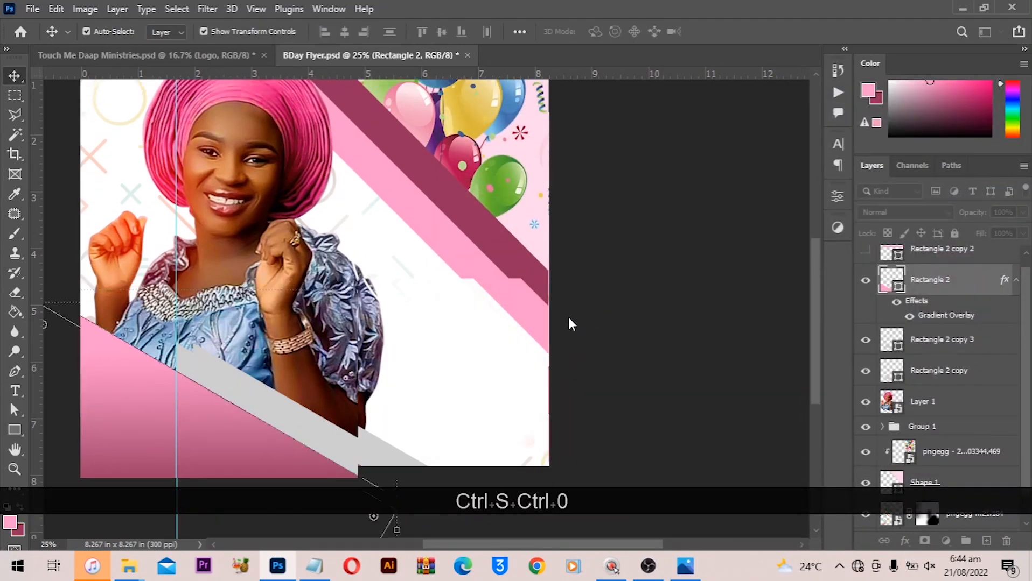
{"action": "scroll", "coordinate": [458, 362], "scroll_direction": "down", "scroll_amount": 3, "text": "alt"}
{"action": "key", "text": "ctrl+0"}
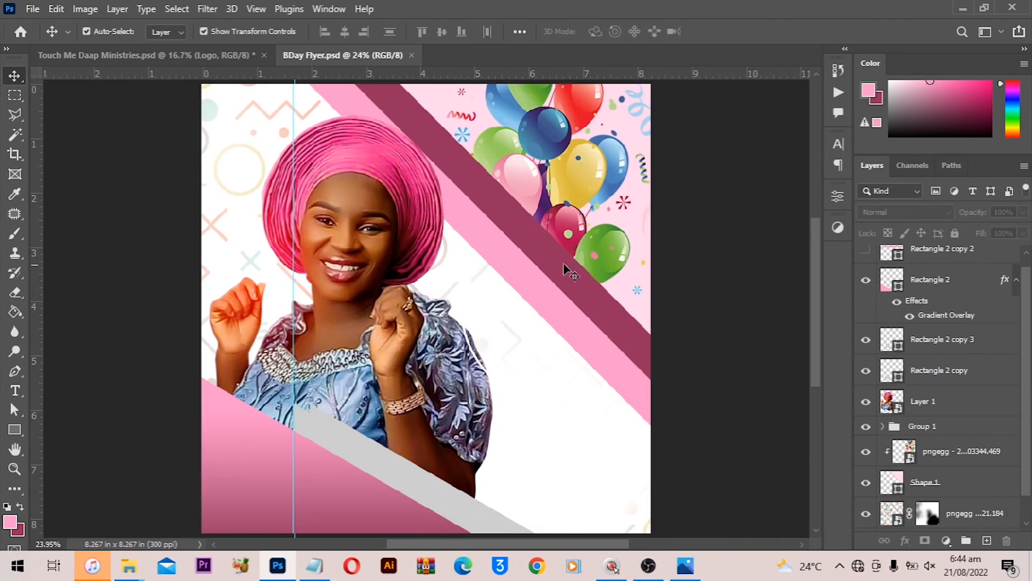
- Draw a thin vertical black rectangle about 0.04 in wide and 6.59 in tall down the portrait
{"action": "left_click", "coordinate": [19, 430]}
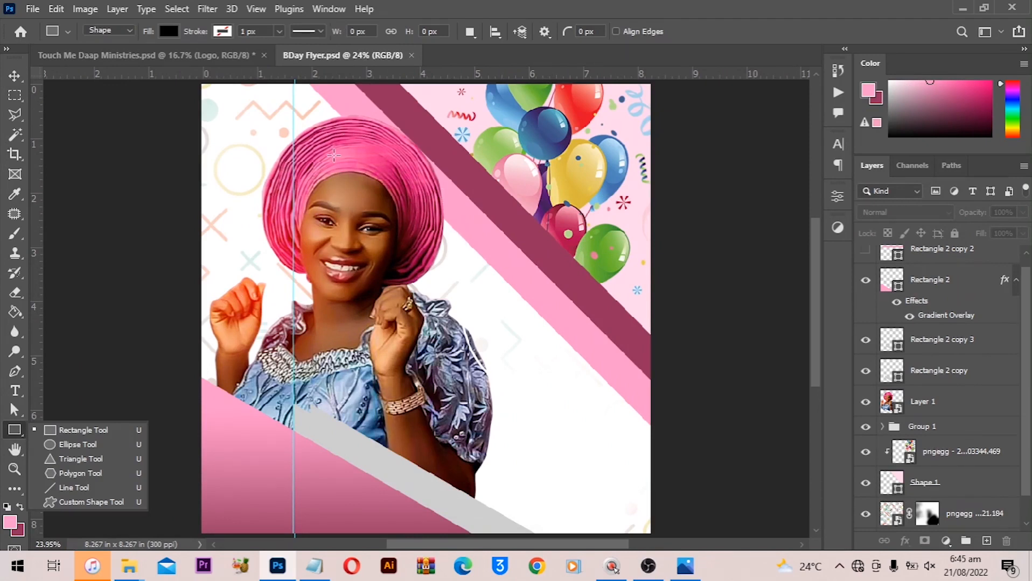
{"action": "left_click_drag", "start_coordinate": [333, 155], "coordinate": [335, 520]}
{"action": "key", "text": "v"}
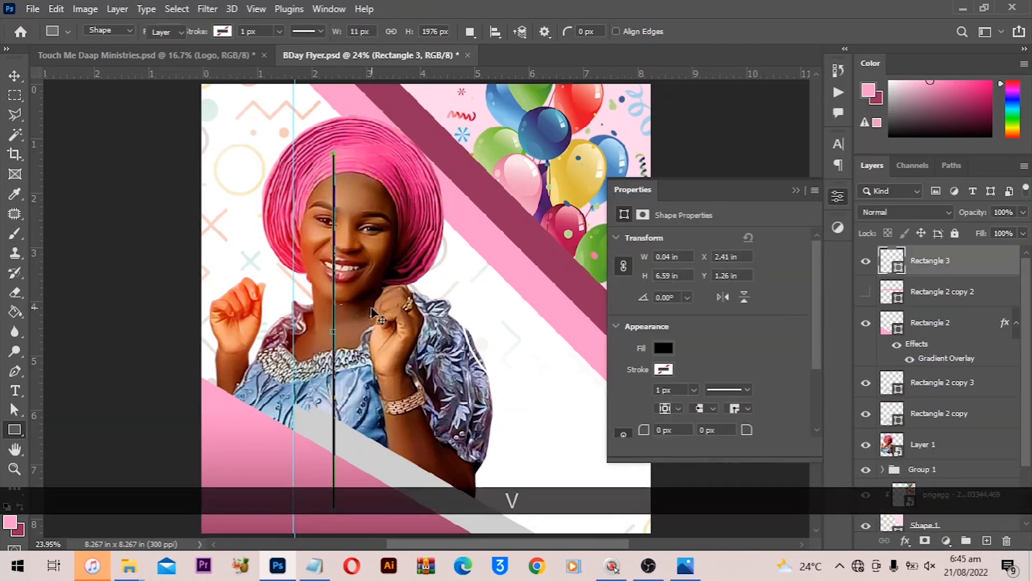
- Duplicate the thin rectangle into three evenly spaced vertical bars
{"action": "key", "text": "ctrl+equal"}
{"action": "key", "text": "ctrl+equal"}
{"action": "key", "text": "ctrl+equal"}
{"action": "key", "text": "ctrl+equal"}
{"action": "key", "text": "ctrl+equal"}
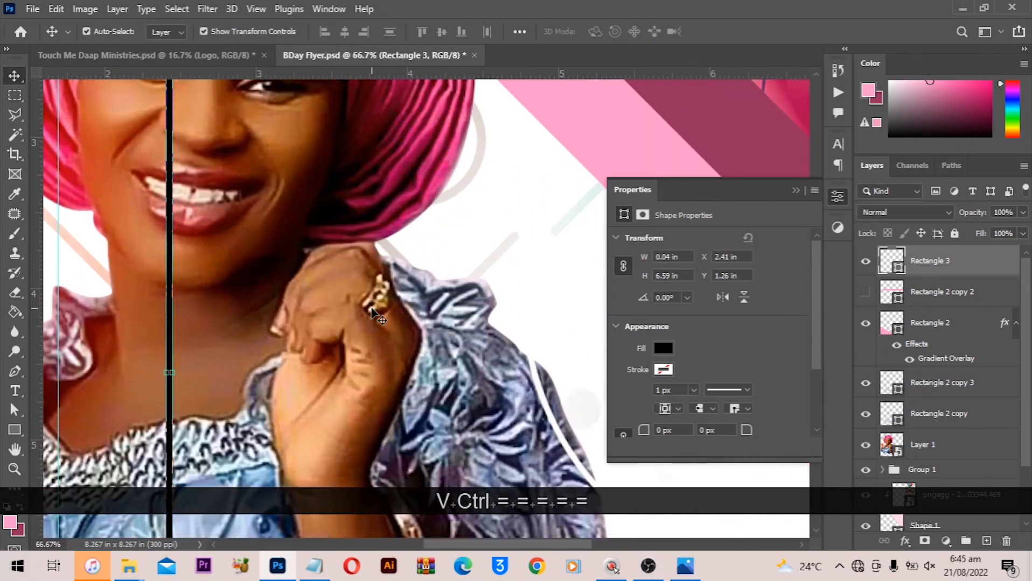
{"action": "left_click_drag", "start_coordinate": [172, 272], "coordinate": [207, 294]}
- Select the three bar layers and duplicate them together to the right
{"action": "scroll", "coordinate": [172, 288], "scroll_direction": "up", "scroll_amount": 5, "text": "alt"}
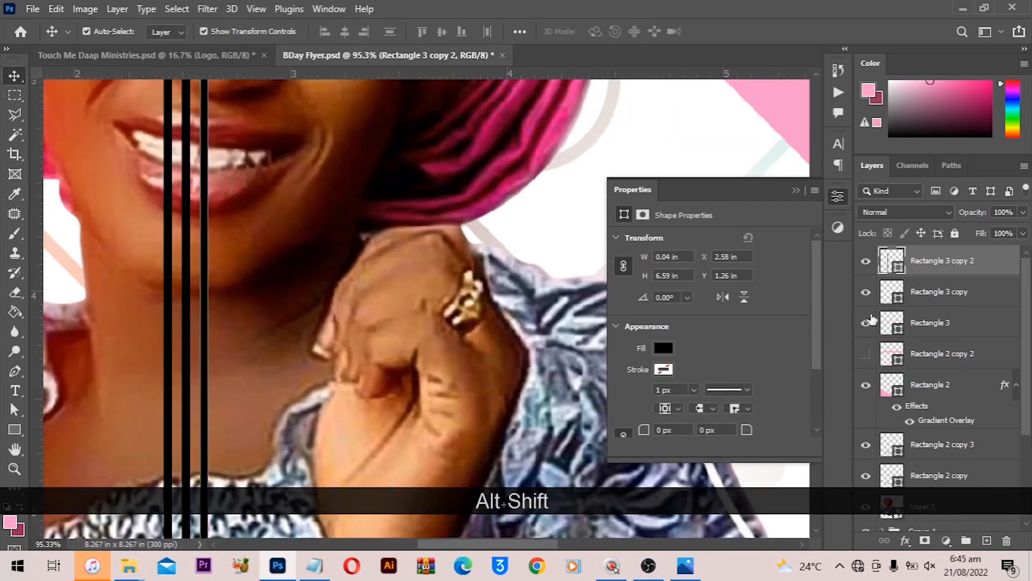
{"action": "left_click", "coordinate": [930, 323], "text": "shift"}
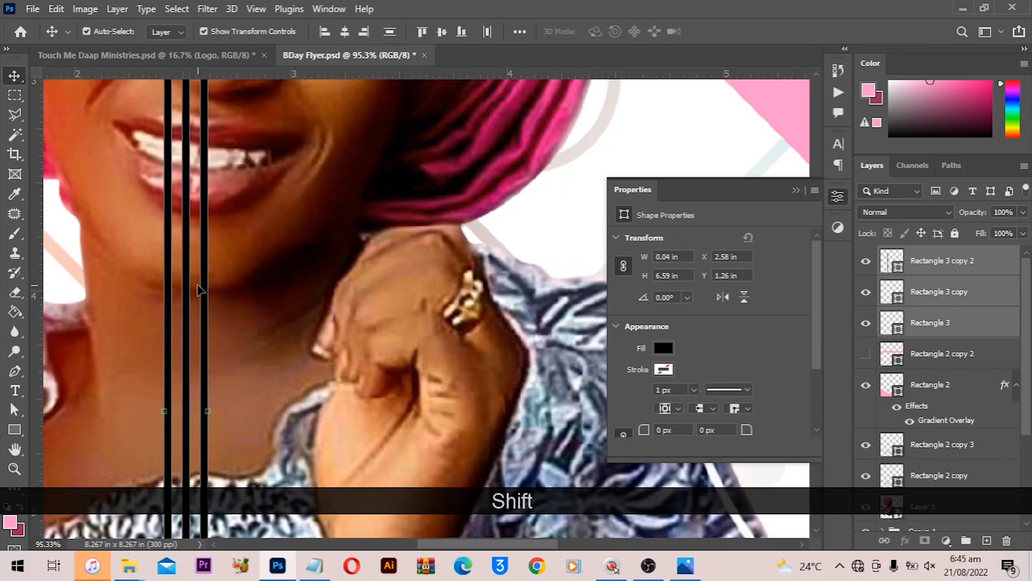
{"action": "left_click_drag", "start_coordinate": [211, 295], "coordinate": [245, 291]}
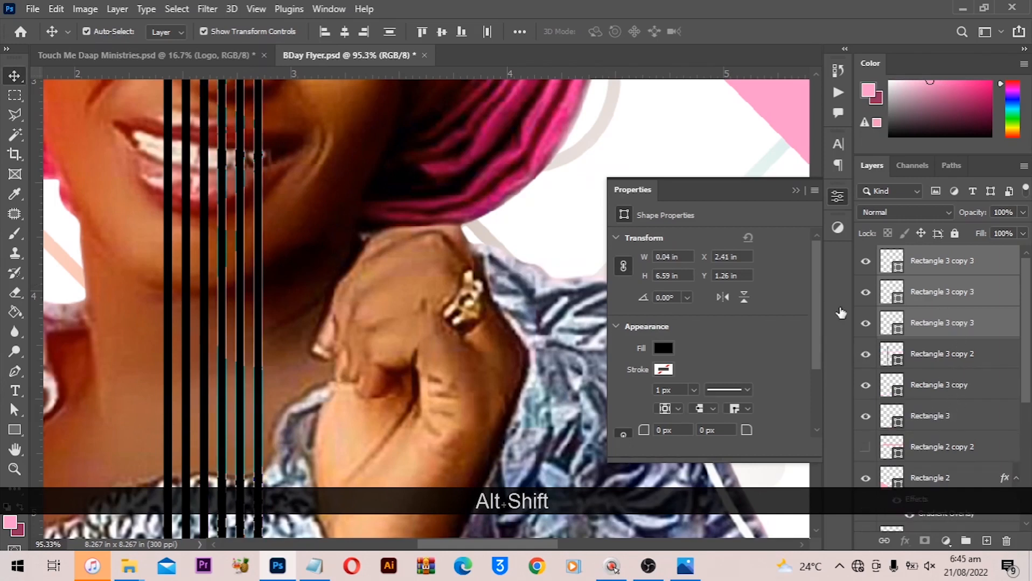
- Select all six bar layers and duplicate them to the right to extend the stripe group
{"action": "left_click", "coordinate": [929, 417]}
{"action": "left_click", "coordinate": [931, 262], "text": "shift"}
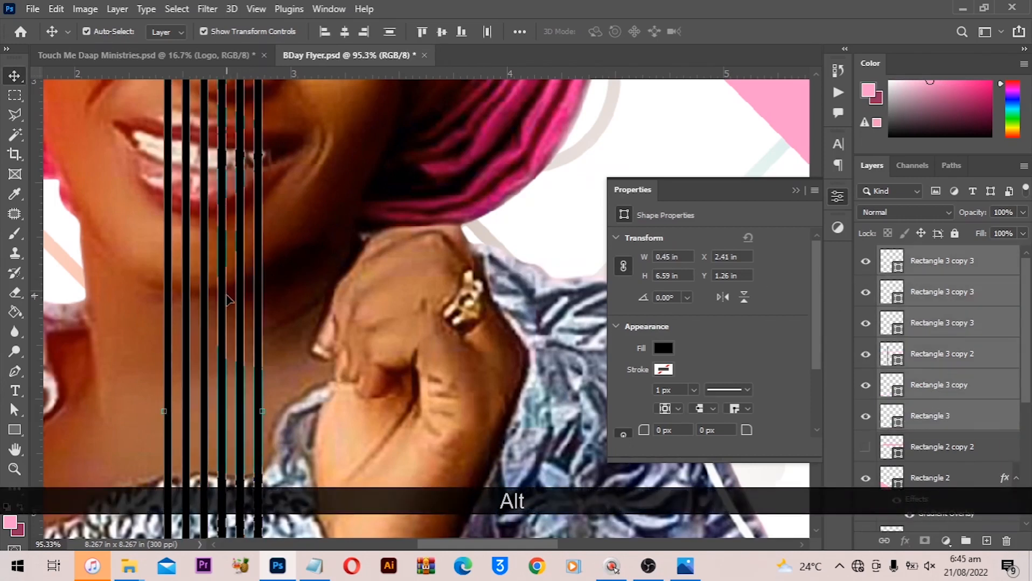
{"action": "left_click_drag", "start_coordinate": [225, 300], "coordinate": [334, 301]}
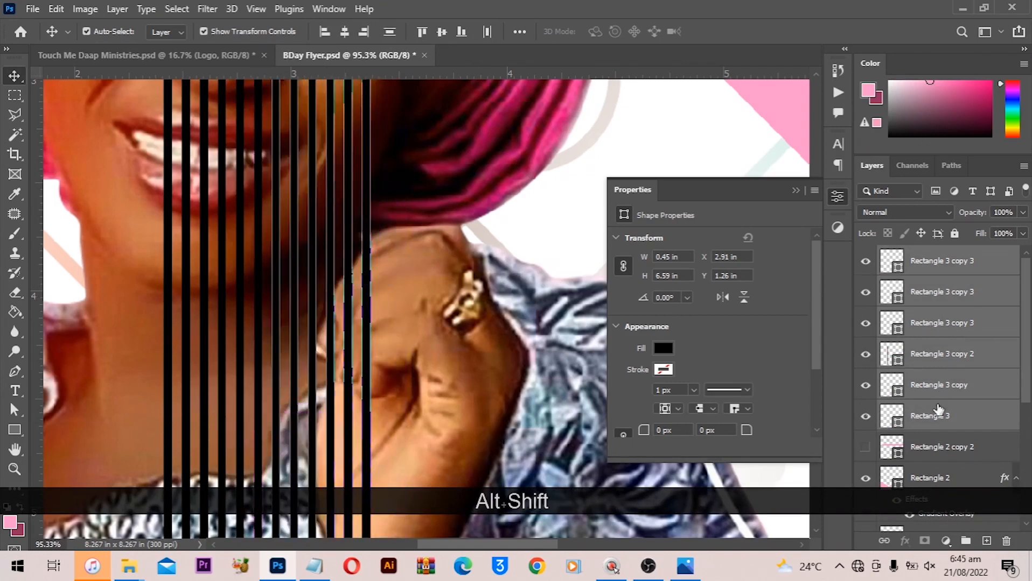
- Select all the bar layers and merge them into a single shape layer
{"action": "scroll", "coordinate": [937, 467], "scroll_direction": "down", "scroll_amount": 3}
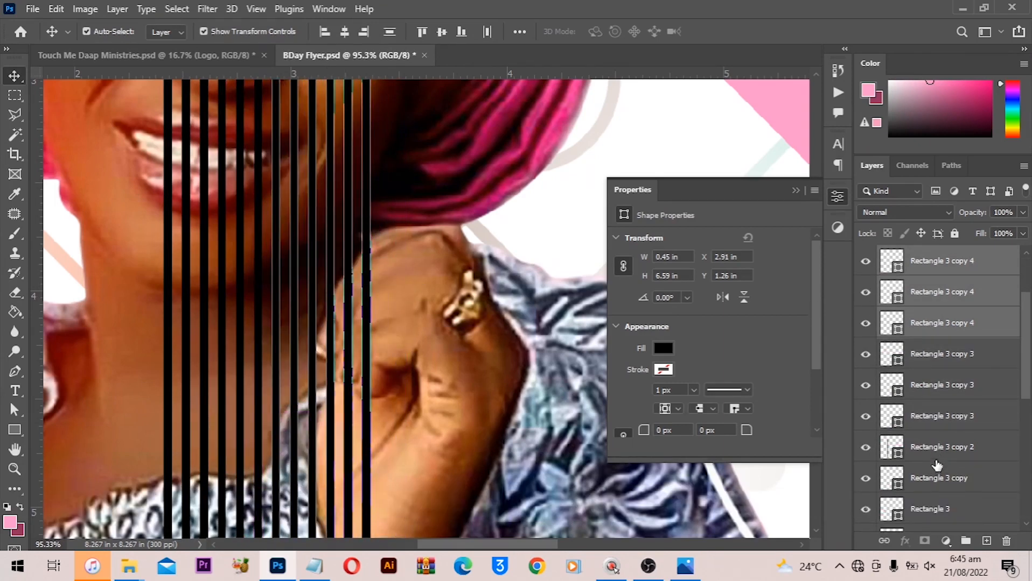
{"action": "scroll", "coordinate": [940, 448], "scroll_direction": "down", "scroll_amount": 2}
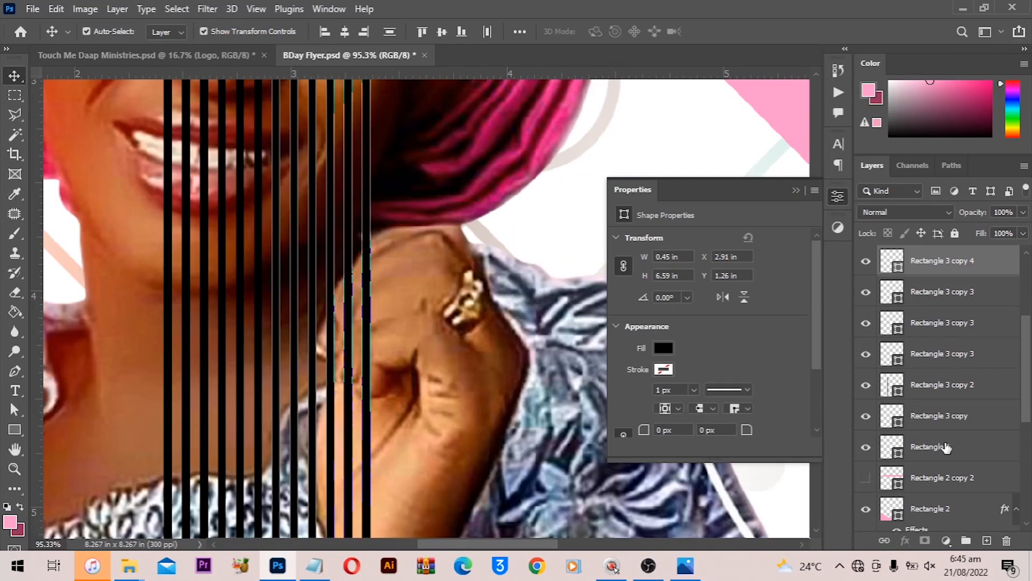
{"action": "scroll", "coordinate": [943, 399], "scroll_direction": "up", "scroll_amount": 5}
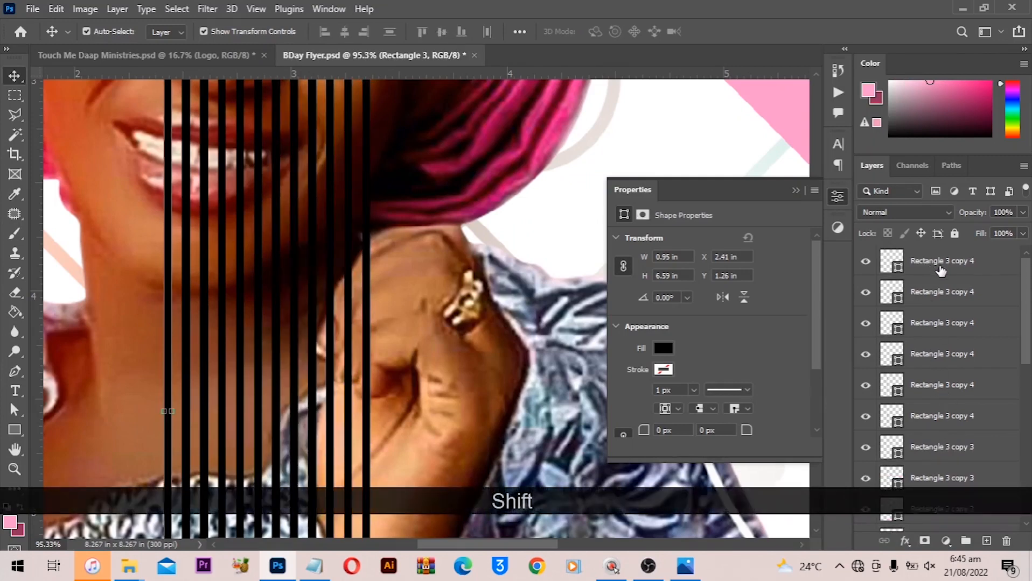
{"action": "left_click", "coordinate": [940, 293], "text": "shift"}
{"action": "right_click", "coordinate": [940, 294]}
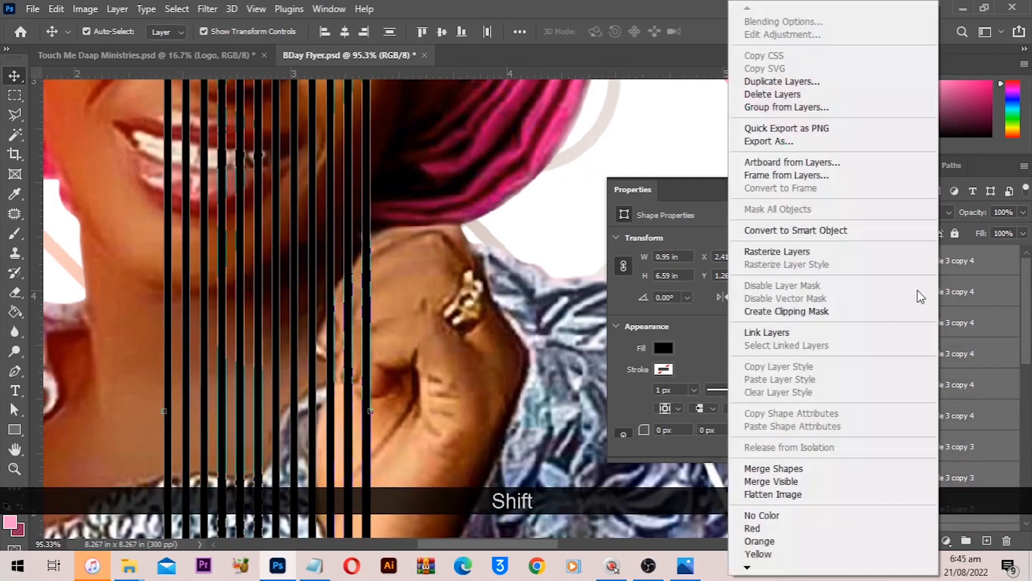
{"action": "left_click", "coordinate": [806, 472]}
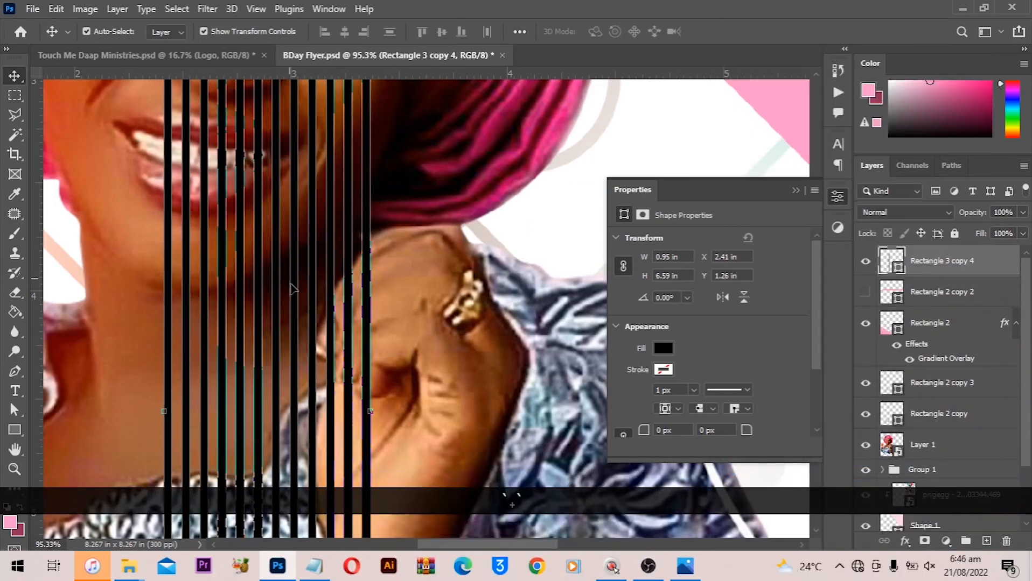
- Duplicate the merged bars to the right and nudge the copy into even spacing
{"action": "left_click_drag", "start_coordinate": [349, 315], "coordinate": [561, 315]}
{"action": "key", "text": "Right"}
{"action": "key", "text": "Right"}
{"action": "key", "text": "Right"}
{"action": "key", "text": "Right"}
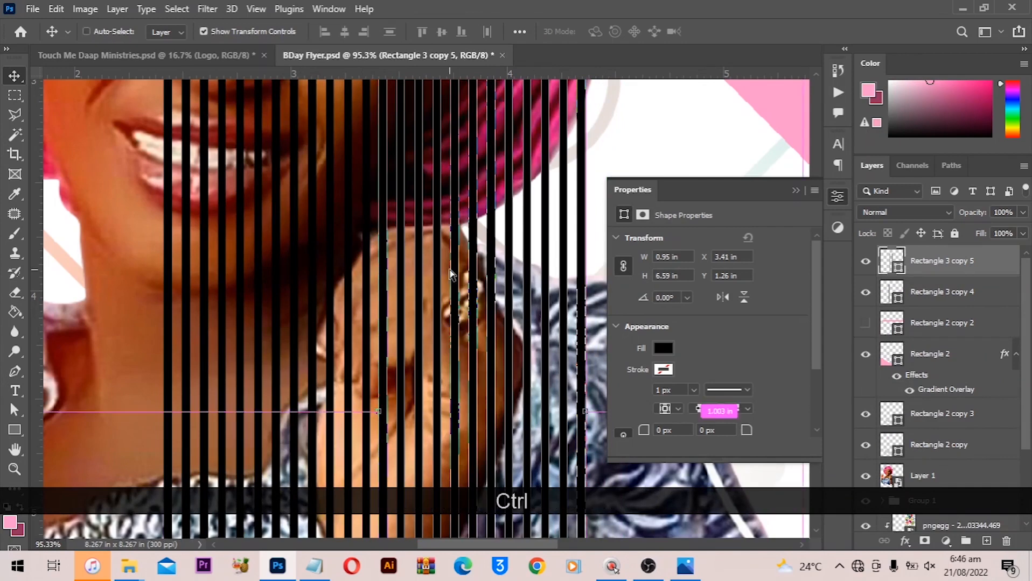
- Select both bar shape layers and merge them into one shape
{"action": "key", "text": "ctrl+0"}
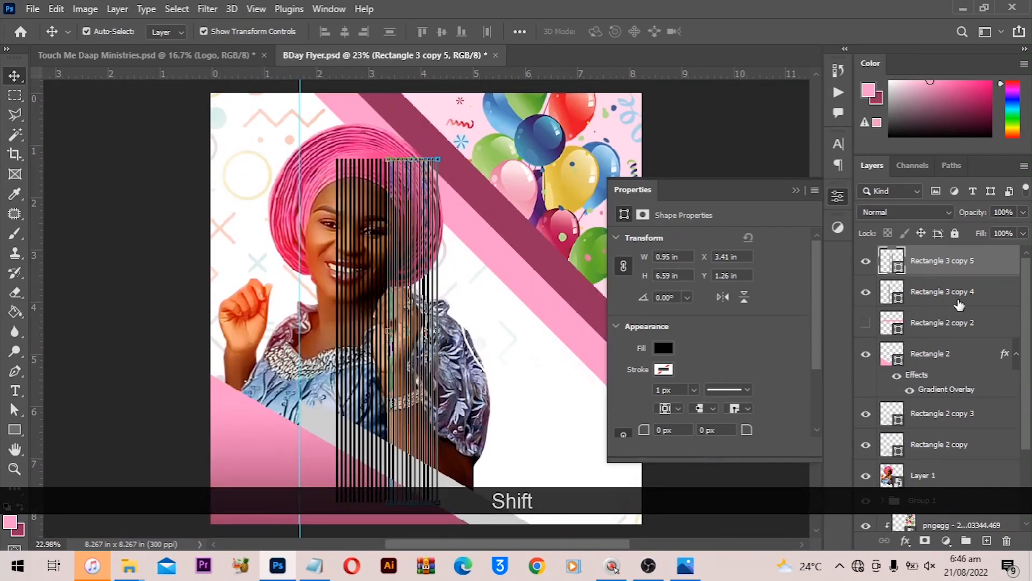
{"action": "left_click", "coordinate": [959, 305], "text": "shift"}
{"action": "right_click", "coordinate": [959, 305]}
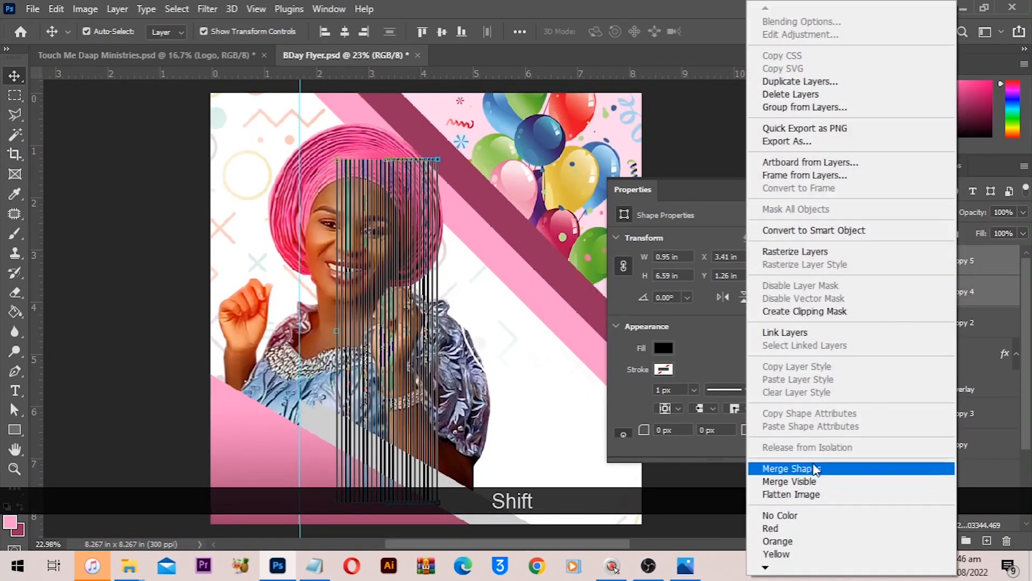
{"action": "left_click", "coordinate": [581, 392]}
{"action": "key", "text": "ctrl+e"}
{"action": "scroll", "coordinate": [433, 334], "scroll_direction": "down", "scroll_amount": 2}
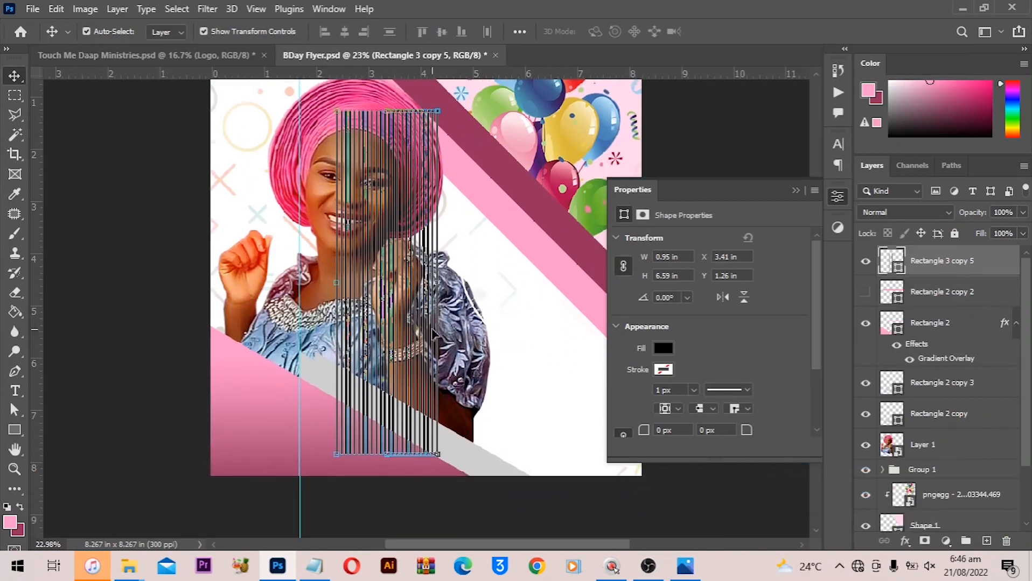
{"action": "left_click_drag", "start_coordinate": [380, 200], "coordinate": [362, 221]}
{"action": "key", "text": "ctrl+z"}
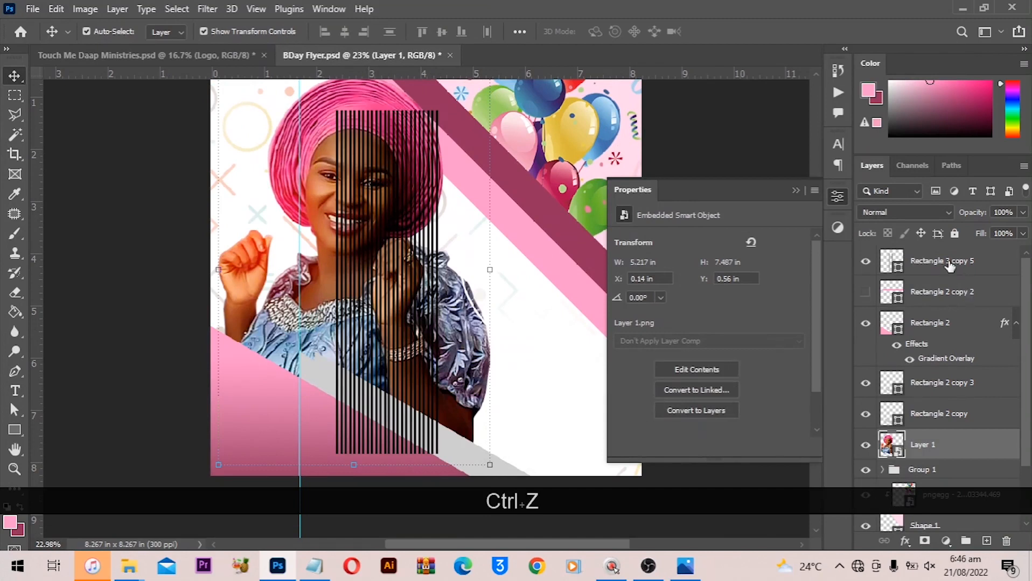
- Move the merged bars shape to the flyer's lower-left edge, at about X 0.05 in and Y 2.61 in
{"action": "left_click", "coordinate": [949, 264]}
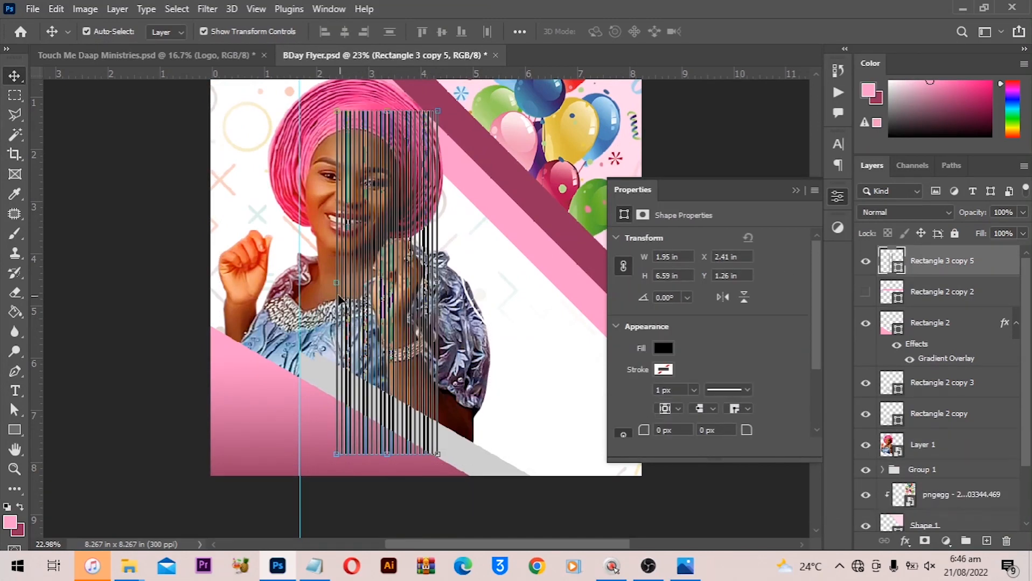
{"action": "scroll", "coordinate": [338, 299], "scroll_direction": "up", "scroll_amount": 1}
{"action": "left_click_drag", "start_coordinate": [367, 379], "coordinate": [376, 199]}
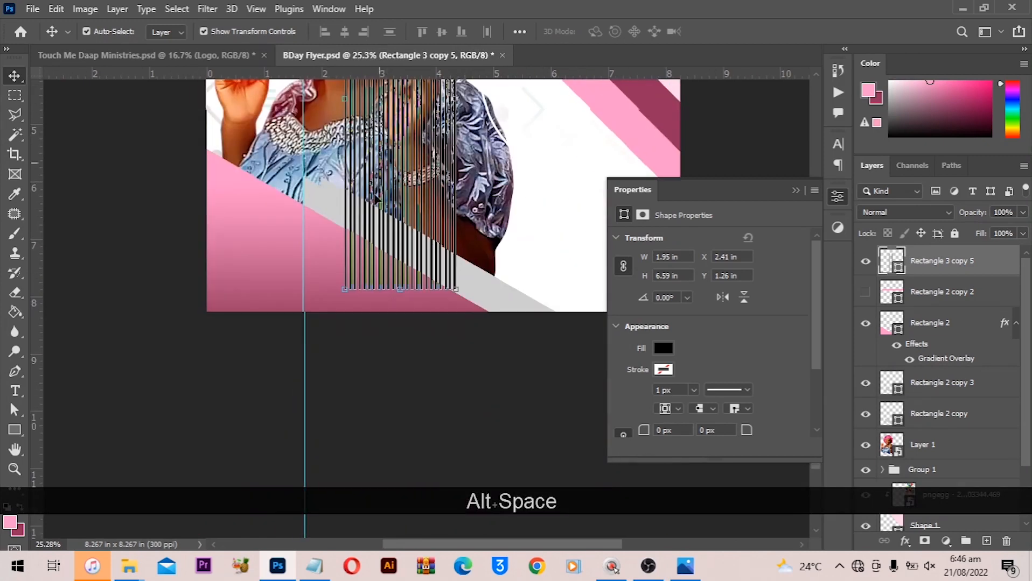
{"action": "scroll", "coordinate": [364, 284], "scroll_direction": "up", "scroll_amount": 4}
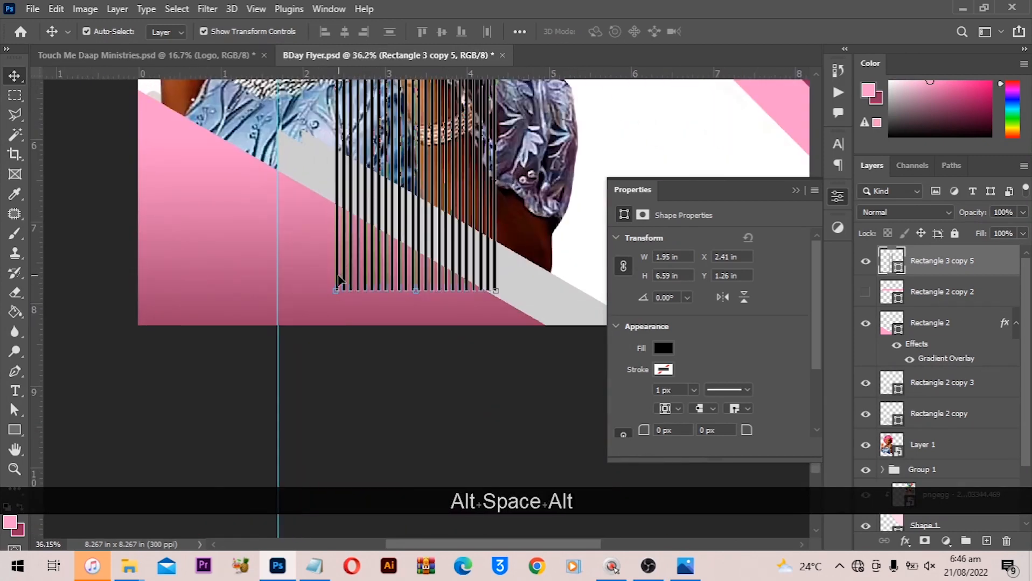
{"action": "left_click_drag", "start_coordinate": [337, 280], "coordinate": [149, 397]}
{"action": "key", "text": "Left"}
{"action": "key", "text": "Left"}
{"action": "key", "text": "Left"}
{"action": "key", "text": "Left"}
{"action": "key", "text": "Left"}
{"action": "key", "text": "Left"}
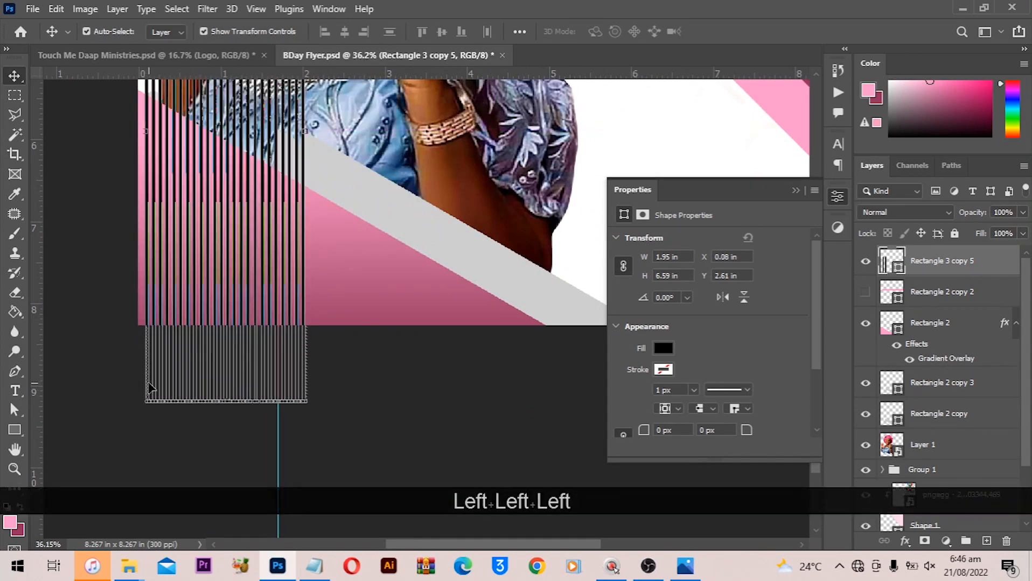
{"action": "key", "text": "Left"}
{"action": "key", "text": "Left"}
{"action": "key", "text": "Left"}
{"action": "key", "text": "Left"}
{"action": "key", "text": "Left"}
{"action": "key", "text": "Left"}
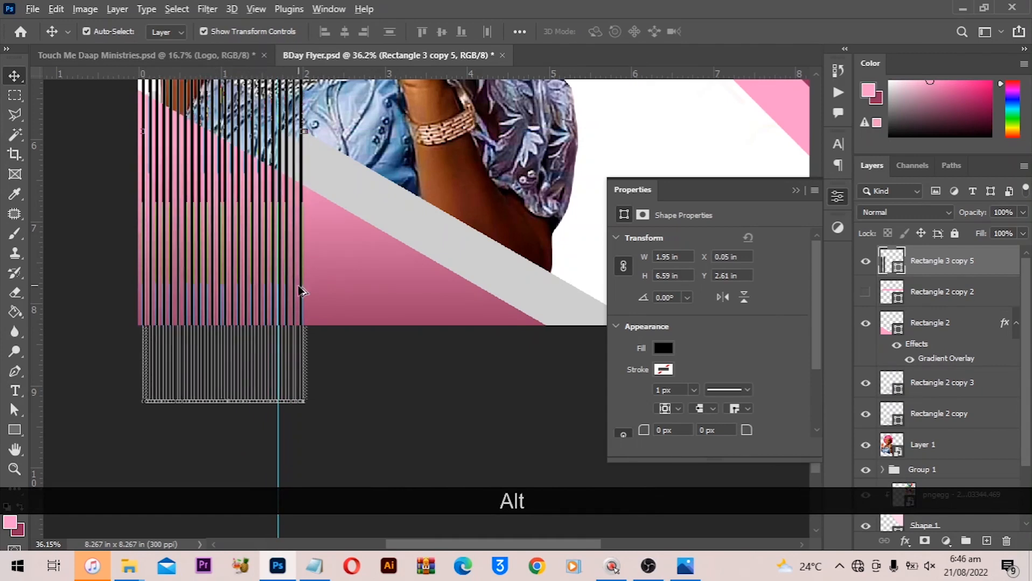
- Duplicate the bars shape to the right and nudge the copy against the first group
{"action": "left_click_drag", "start_coordinate": [318, 299], "coordinate": [476, 275]}
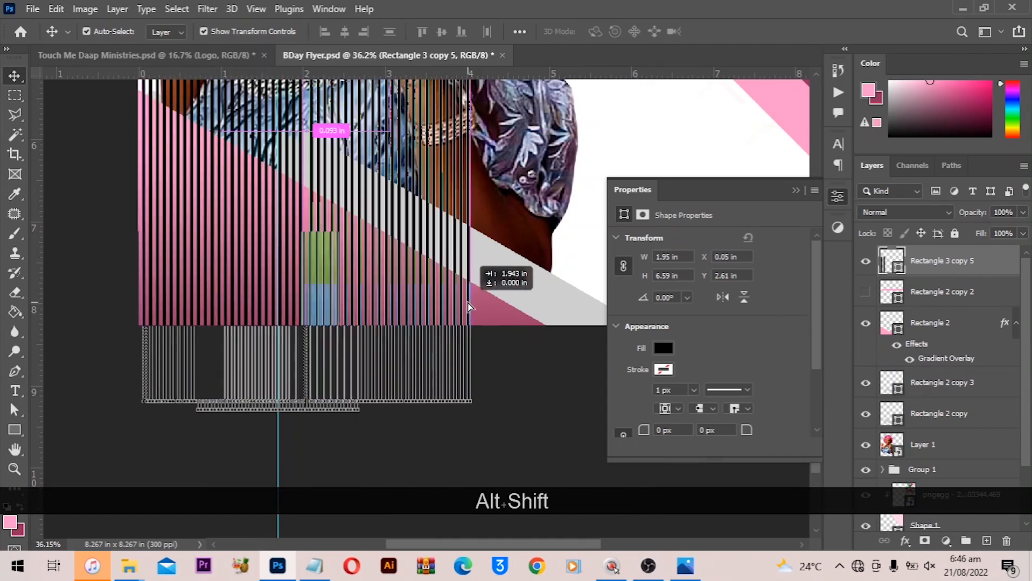
{"action": "key", "text": "Left"}
{"action": "key", "text": "Left"}
{"action": "key", "text": "Left"}
{"action": "key", "text": "Left"}
{"action": "key", "text": "Left"}
- Merge the two bar shape copies into a single shape layer
{"action": "left_click", "coordinate": [940, 292], "text": "shift"}
{"action": "right_click", "coordinate": [949, 292]}
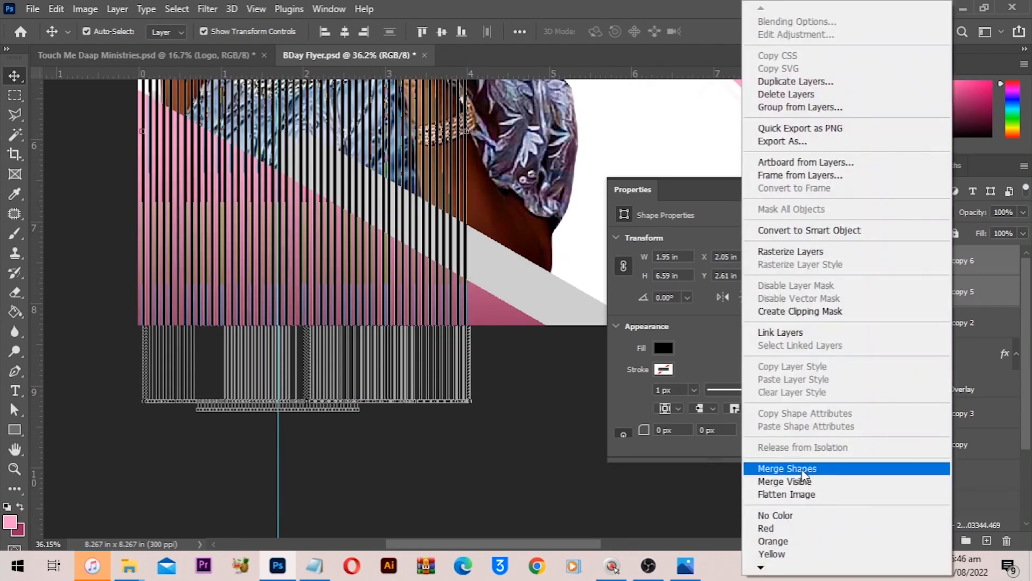
{"action": "left_click", "coordinate": [802, 472]}
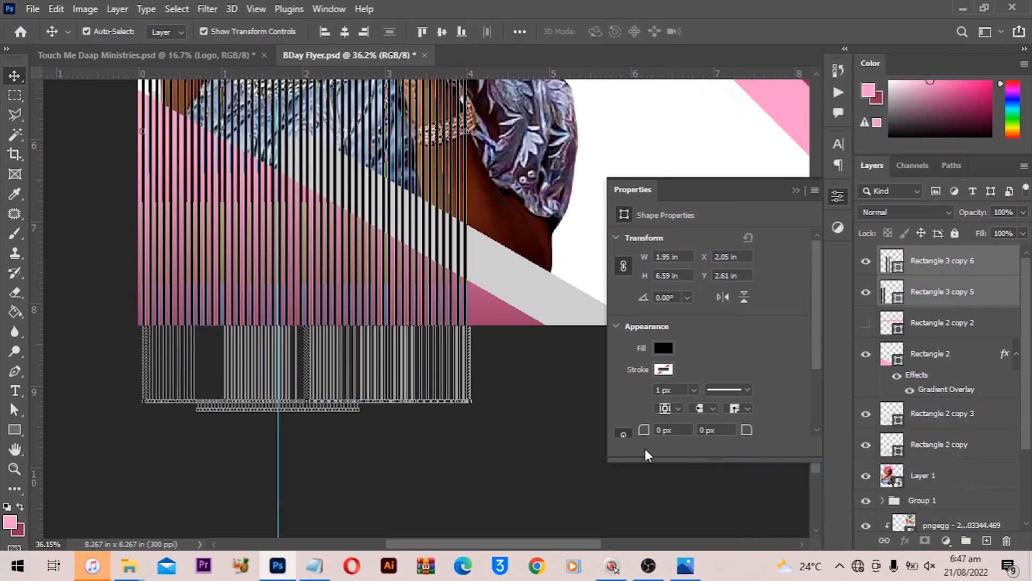
- Enlarge the merged bars to about 136% and rotate them about -22.5° across the flyer's lower-left area
{"action": "key", "text": "ctrl+0"}
{"action": "scroll", "coordinate": [613, 449], "scroll_direction": "down", "scroll_amount": 3}
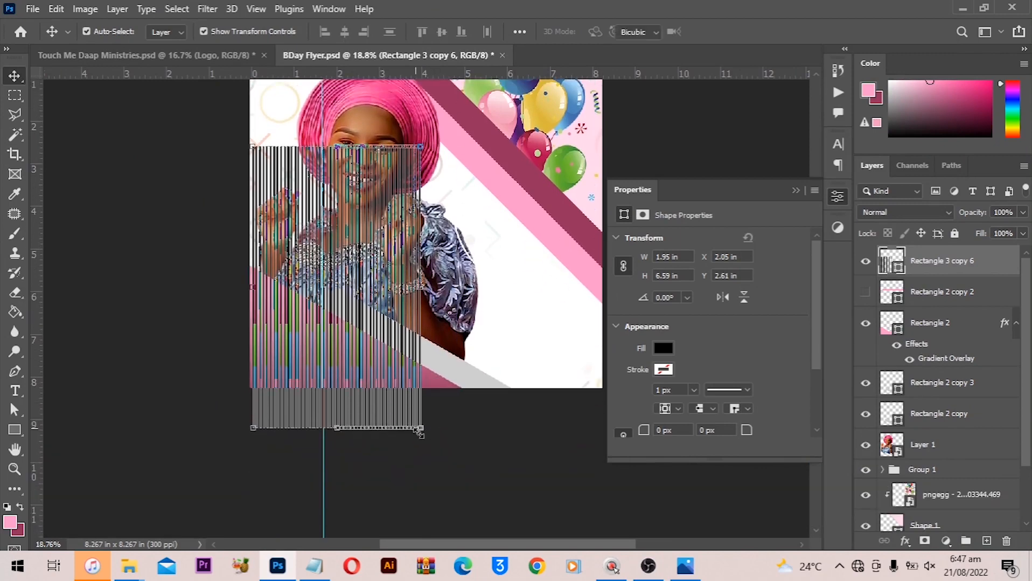
{"action": "left_click_drag", "start_coordinate": [417, 428], "coordinate": [481, 529]}
{"action": "key", "text": "Left"}
{"action": "key", "text": "Left"}
{"action": "key", "text": "Left"}
{"action": "key", "text": "Left"}
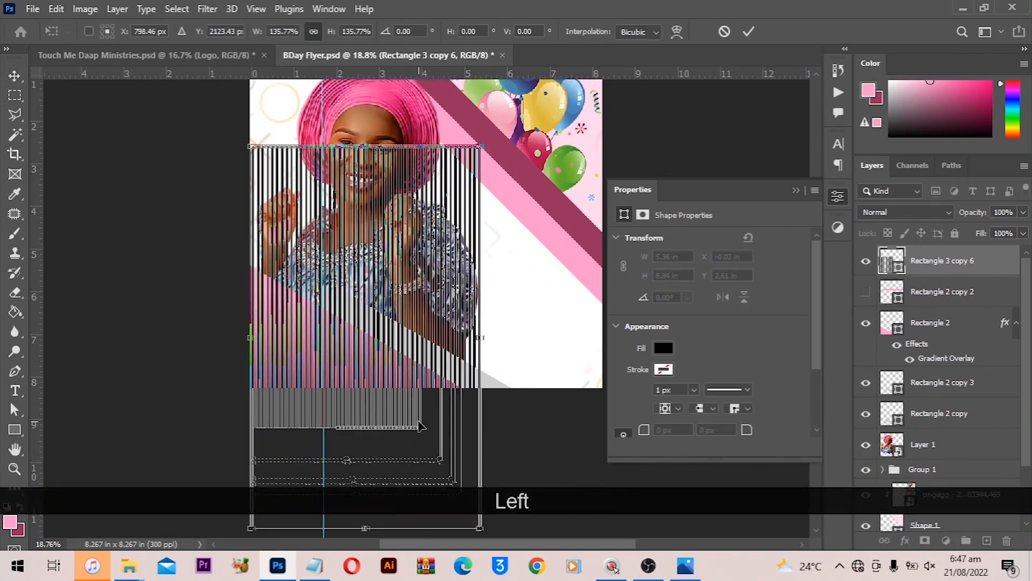
{"action": "left_click_drag", "start_coordinate": [370, 122], "coordinate": [341, 111]}
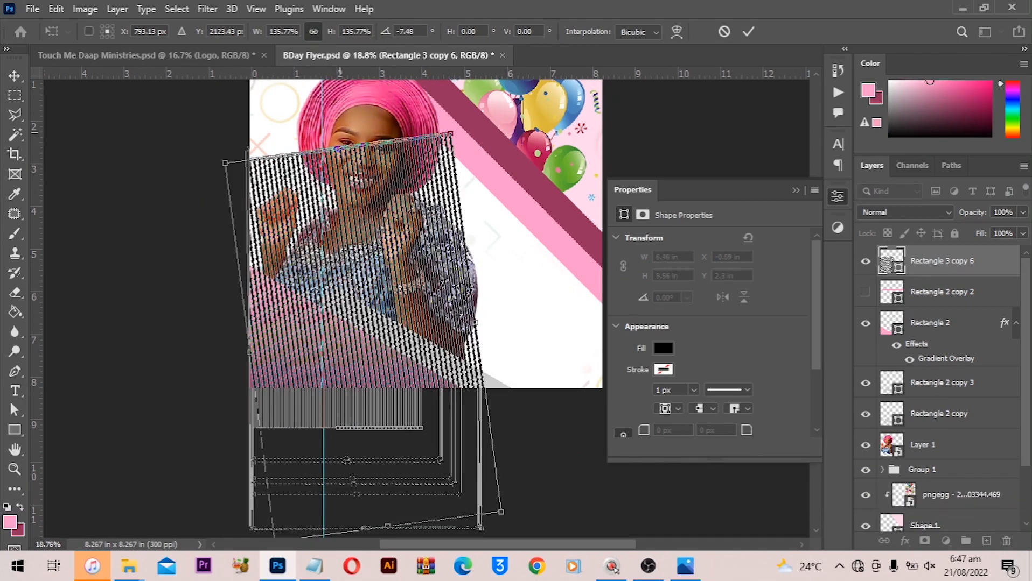
{"action": "scroll", "coordinate": [364, 276], "scroll_direction": "down", "scroll_amount": 1}
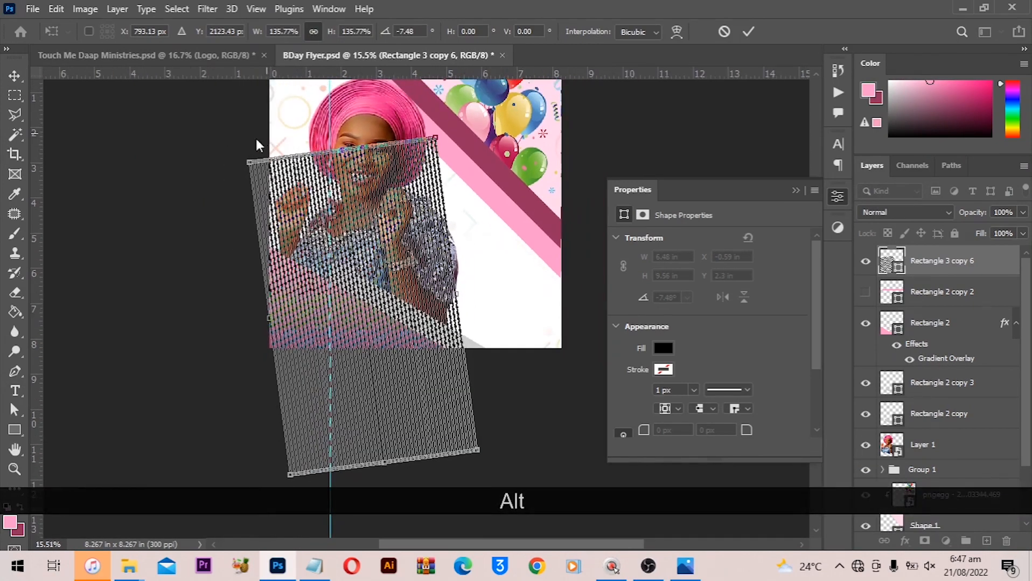
{"action": "left_click_drag", "start_coordinate": [224, 148], "coordinate": [183, 220]}
- Move the bars layer above the gradient triangle layer and clip it to that layer
{"action": "left_click_drag", "start_coordinate": [936, 269], "coordinate": [931, 299]}
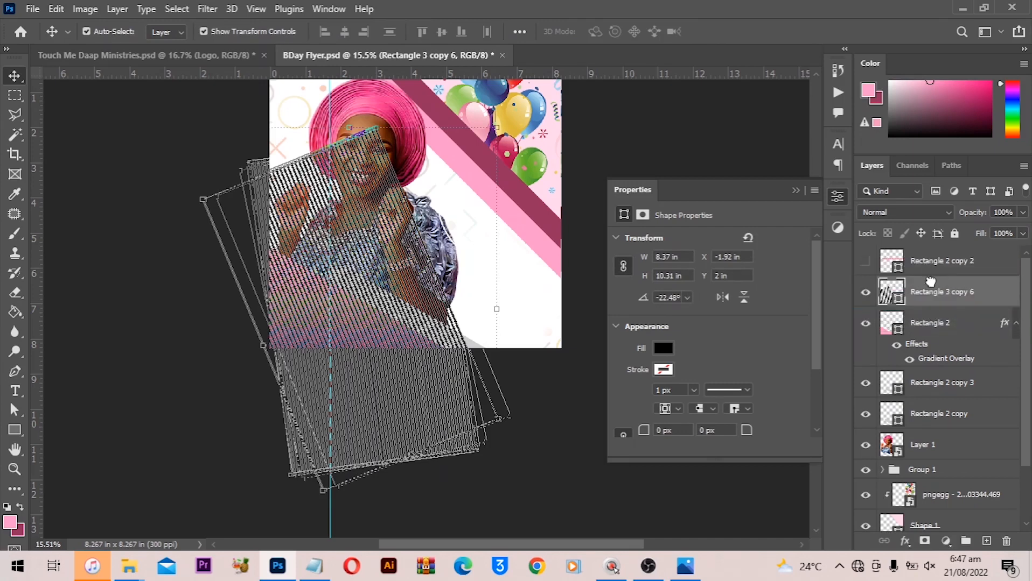
{"action": "right_click", "coordinate": [928, 304]}
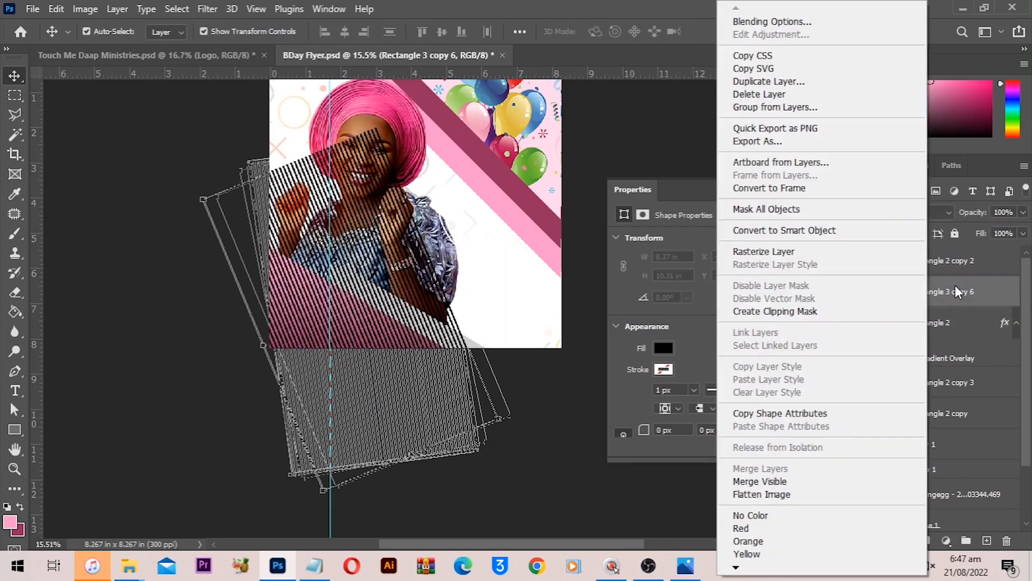
{"action": "left_click", "coordinate": [955, 291]}
{"action": "right_click", "coordinate": [942, 295]}
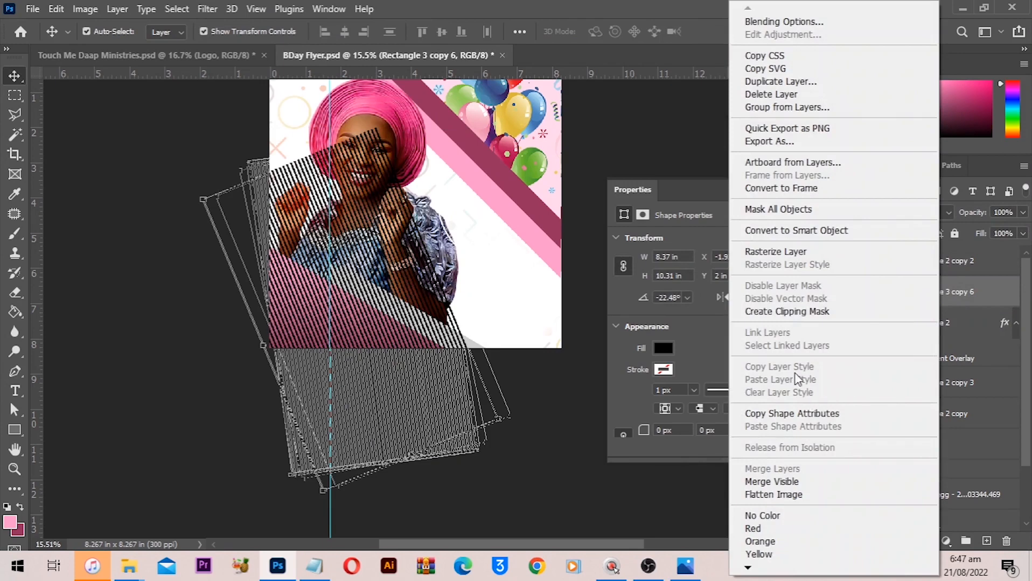
{"action": "left_click", "coordinate": [794, 311]}
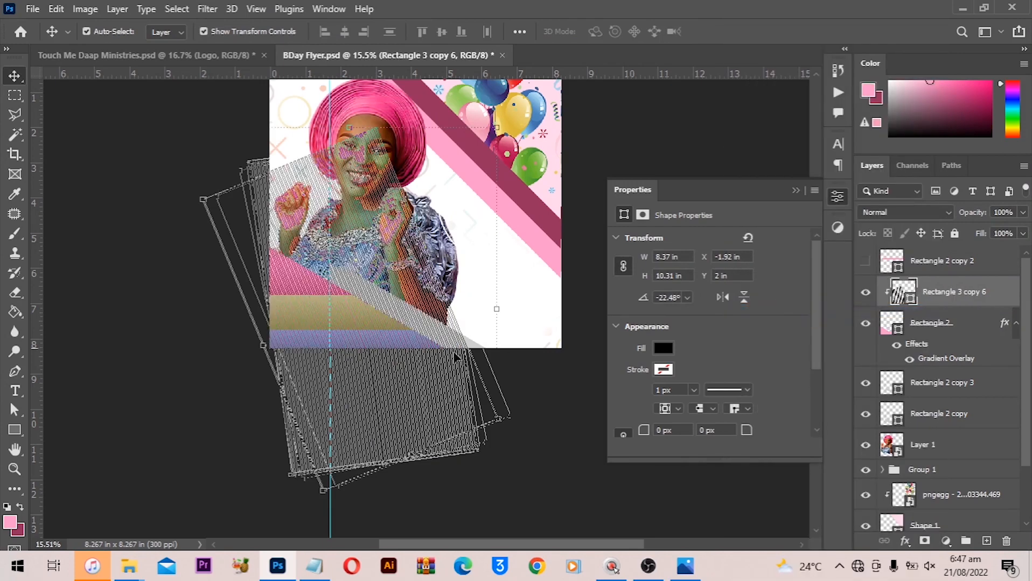
- Undo the clipping mask on the bars layer
{"action": "scroll", "coordinate": [305, 326], "scroll_direction": "up", "scroll_amount": 3}
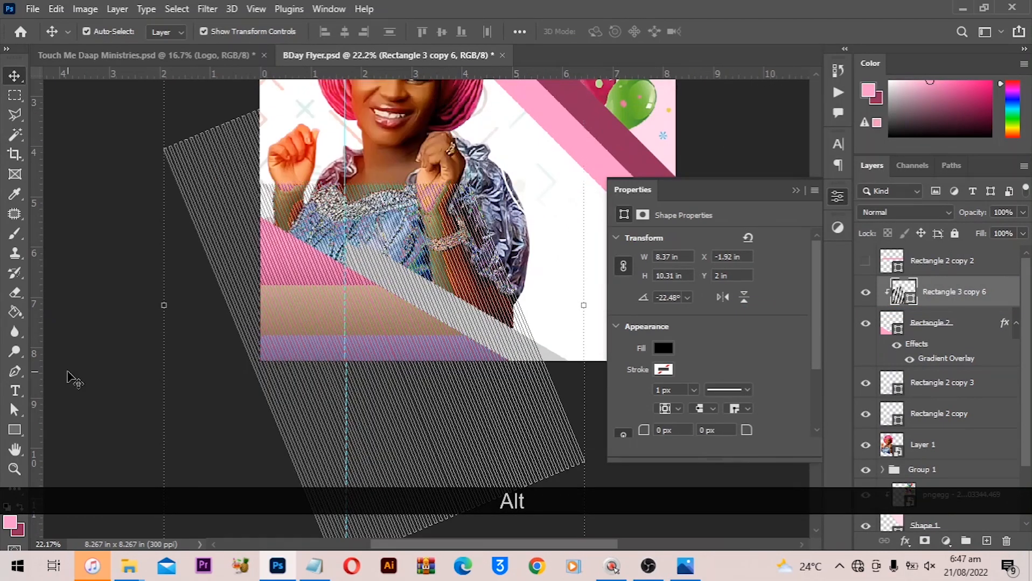
{"action": "scroll", "coordinate": [335, 318], "scroll_direction": "up", "scroll_amount": 2}
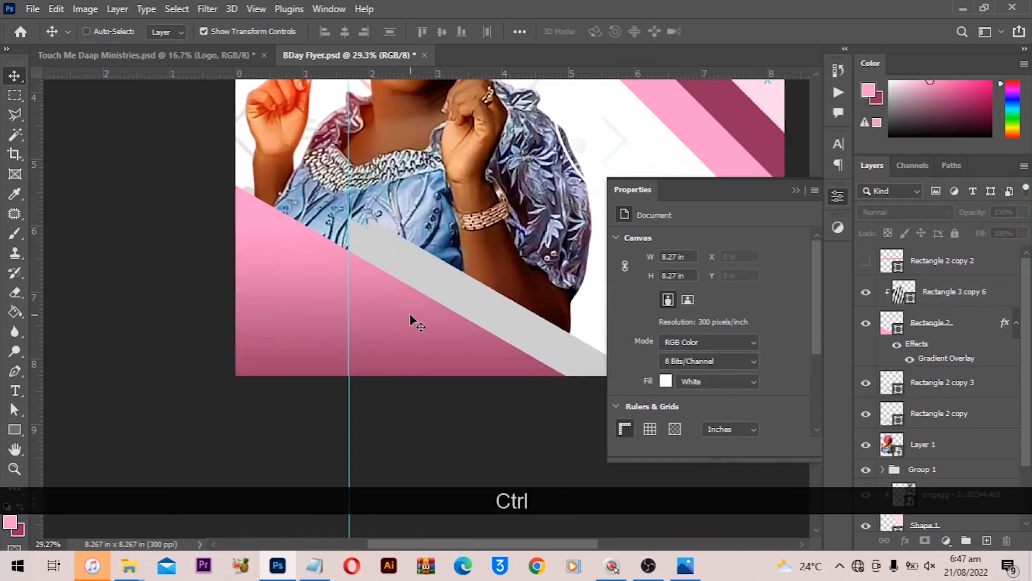
{"action": "key", "text": "ctrl+z"}
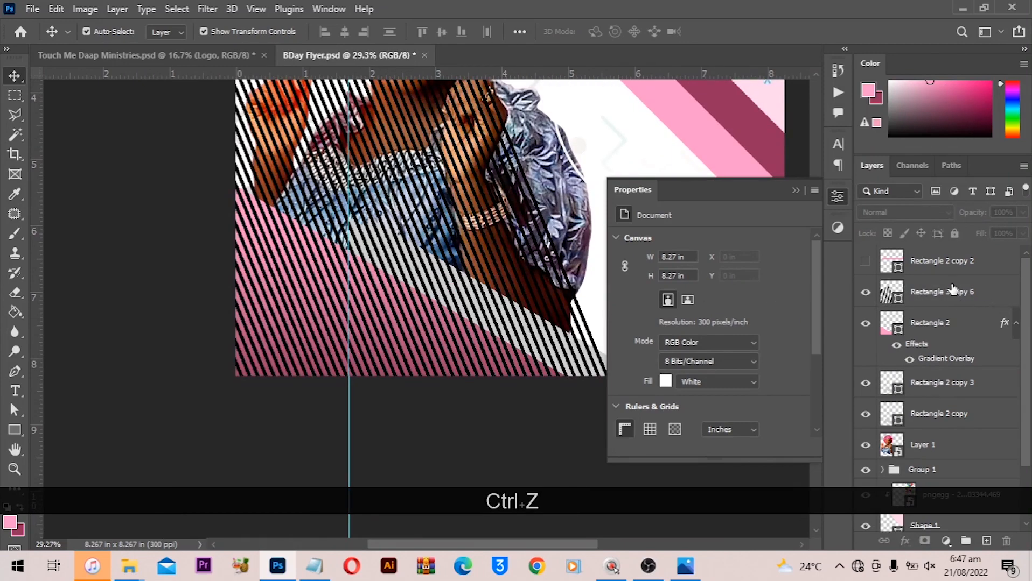
- Convert the bars layer to a smart object and try clipping it to the gradient triangle
{"action": "right_click", "coordinate": [952, 289]}
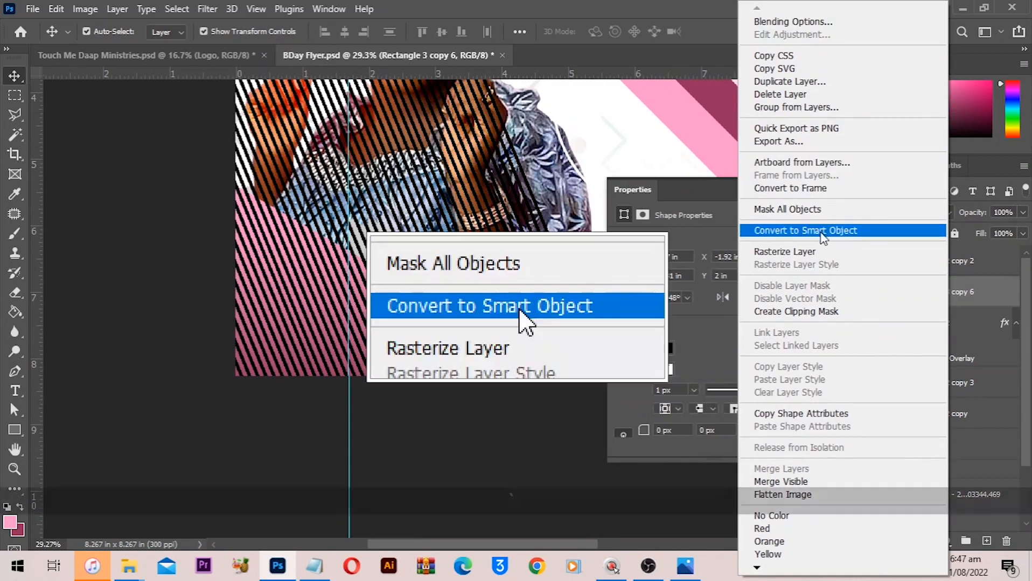
{"action": "left_click", "coordinate": [822, 232]}
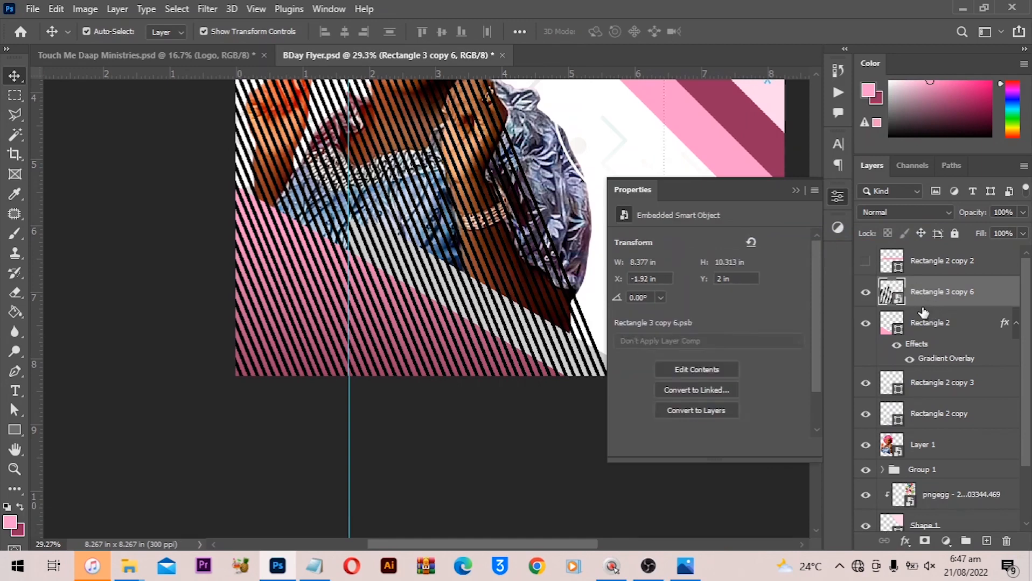
{"action": "left_click", "coordinate": [920, 304], "text": "alt"}
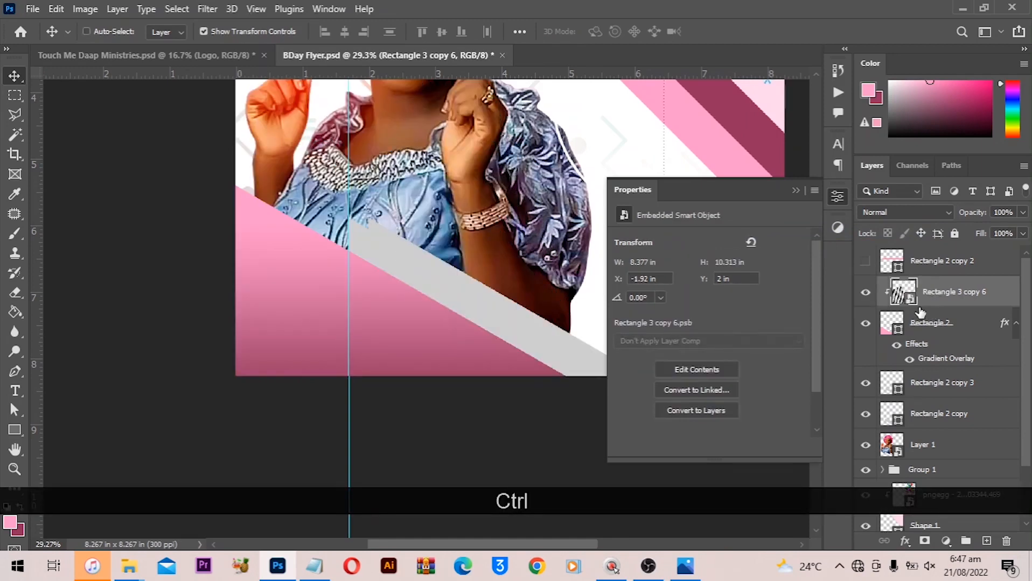
{"action": "key", "text": "ctrl+z"}
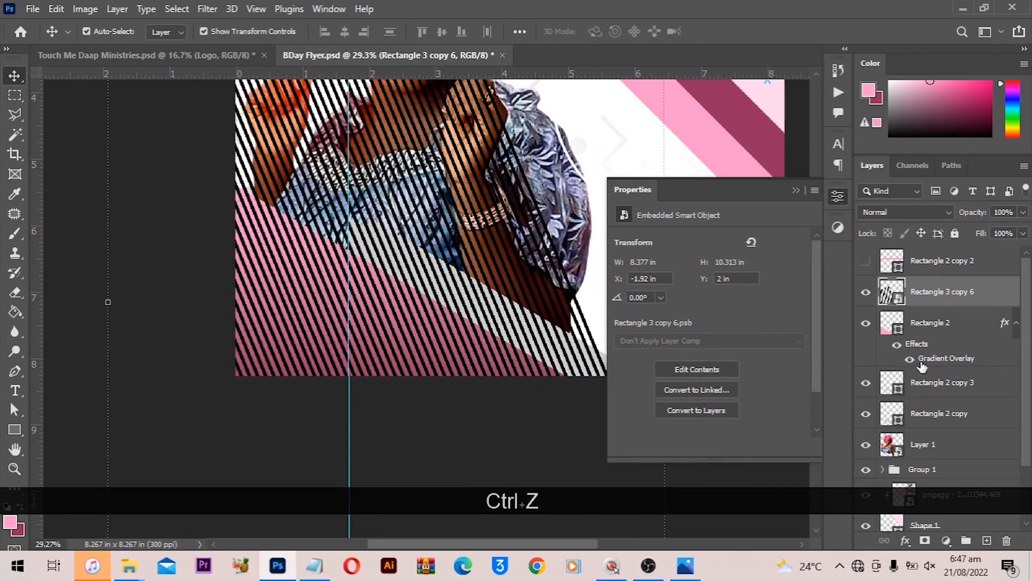
- Convert the gradient triangle layer Rectangle 2 to a smart object
{"action": "right_click", "coordinate": [944, 326]}
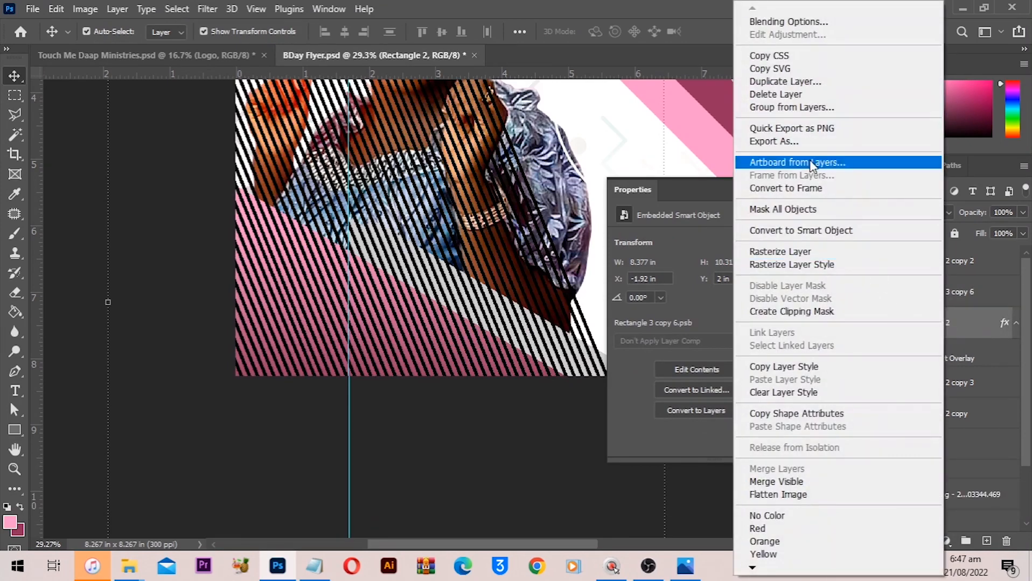
{"action": "left_click", "coordinate": [978, 323]}
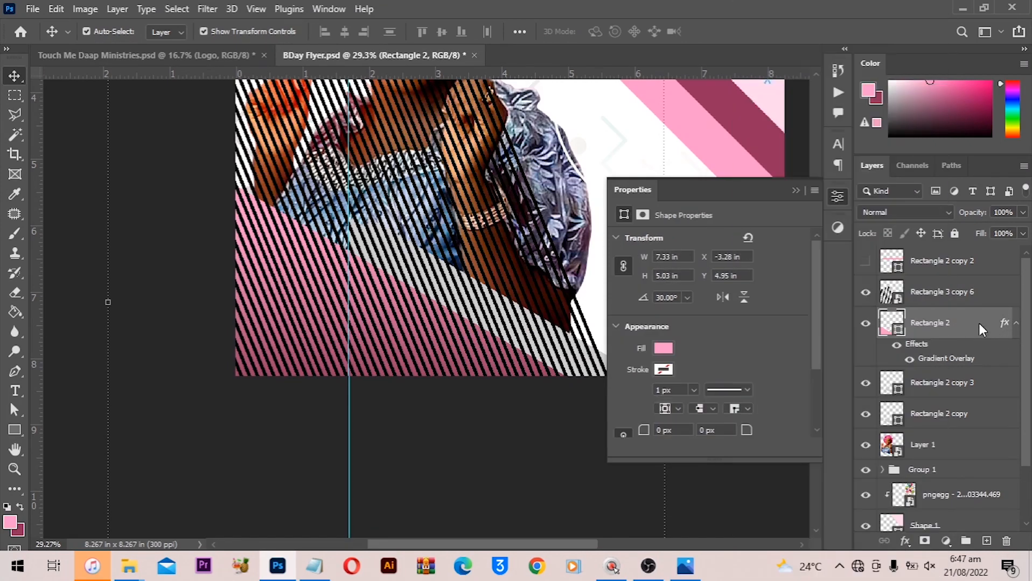
{"action": "right_click", "coordinate": [953, 329]}
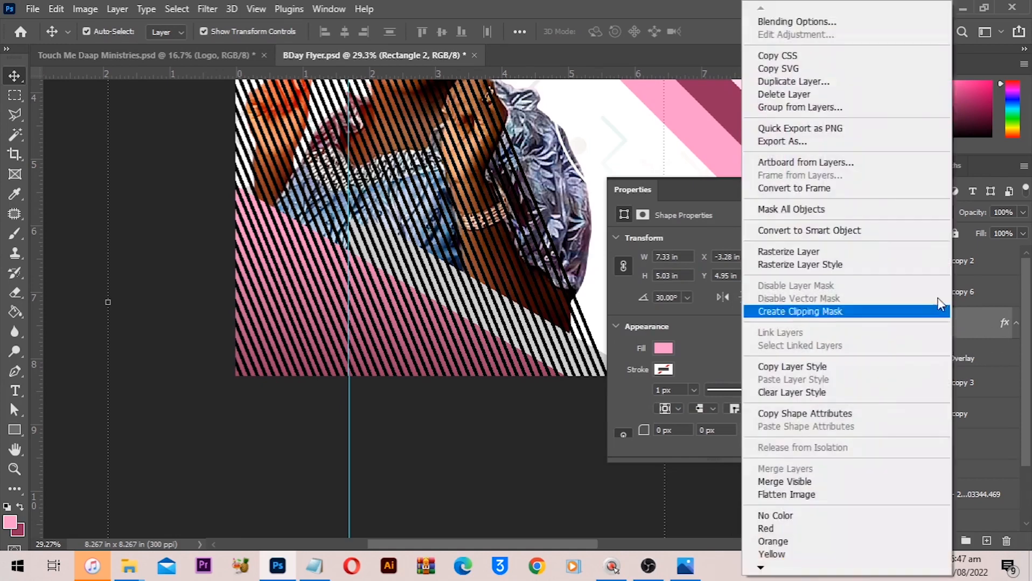
{"action": "left_click", "coordinate": [813, 230]}
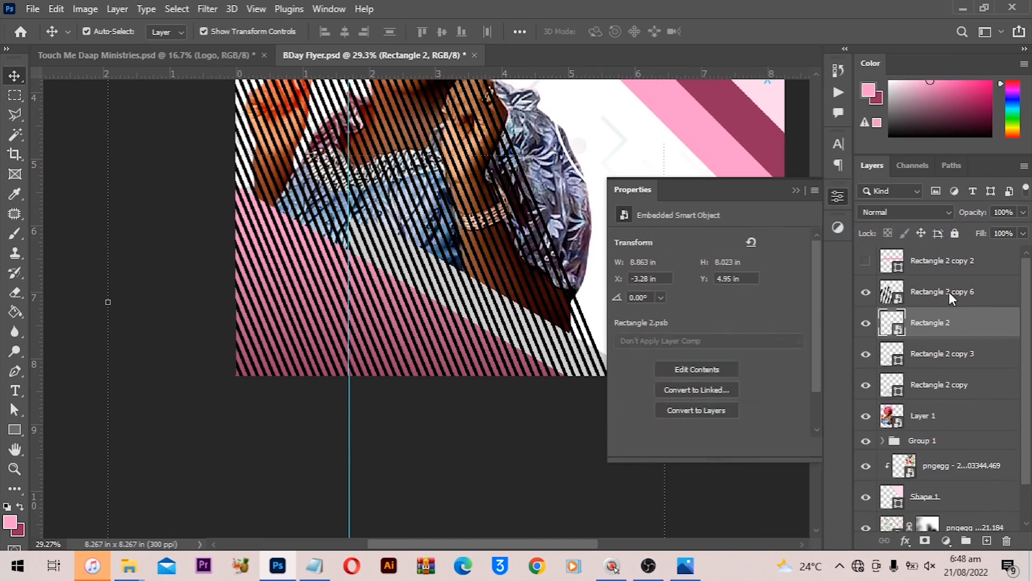
- Clip the bars layer to the gradient triangle smart object
{"action": "left_click", "coordinate": [924, 309], "text": "alt"}
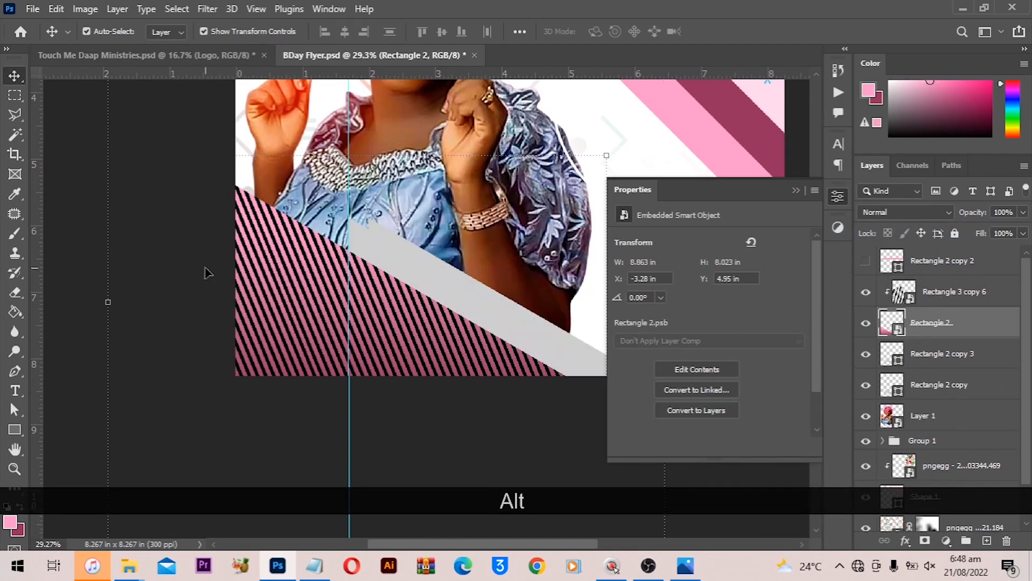
{"action": "scroll", "coordinate": [205, 269], "scroll_direction": "down", "scroll_amount": 4}
{"action": "left_click", "coordinate": [792, 191]}
{"action": "left_click", "coordinate": [745, 227]}
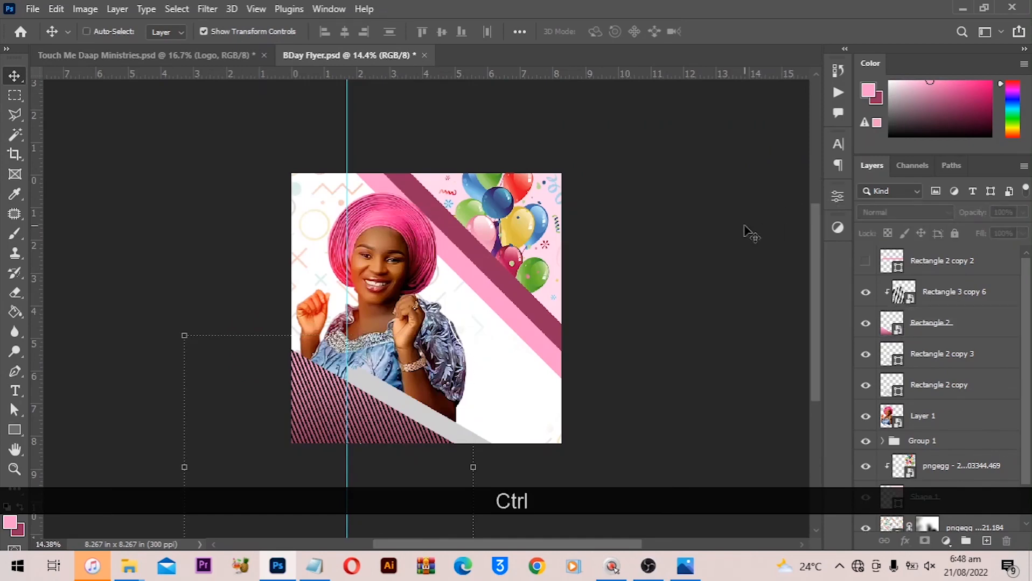
{"action": "key", "text": "ctrl+0"}
{"action": "scroll", "coordinate": [177, 312], "scroll_direction": "down", "scroll_amount": 1}
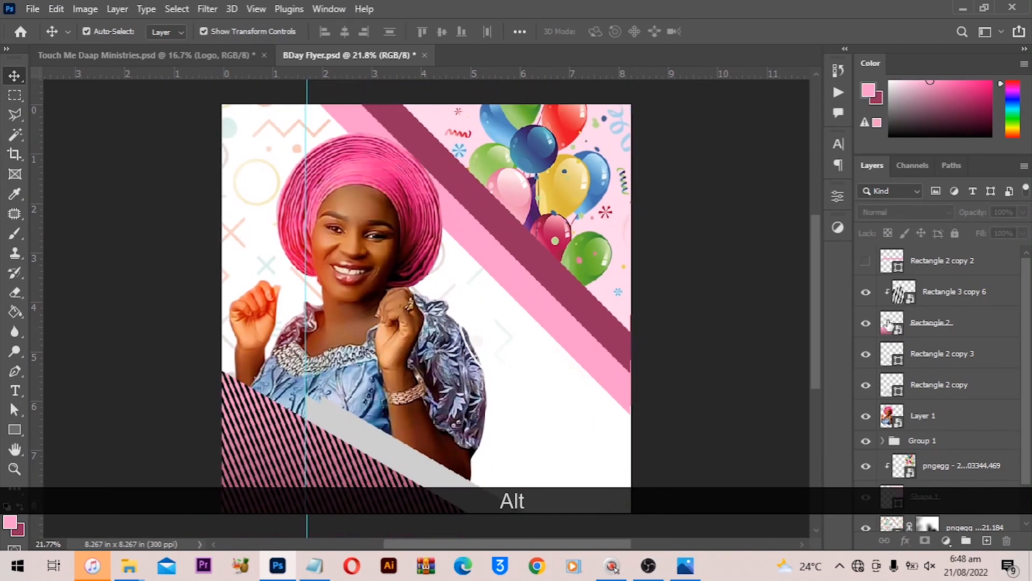
- Set the clipped bars layer's opacity to 20%
{"action": "left_click", "coordinate": [961, 297]}
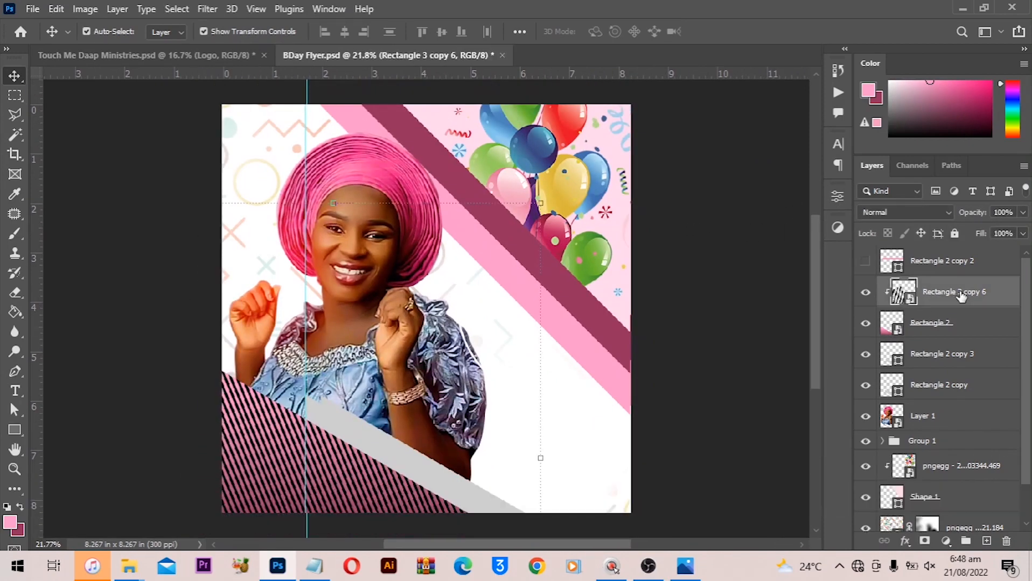
{"action": "left_click", "coordinate": [1002, 213]}
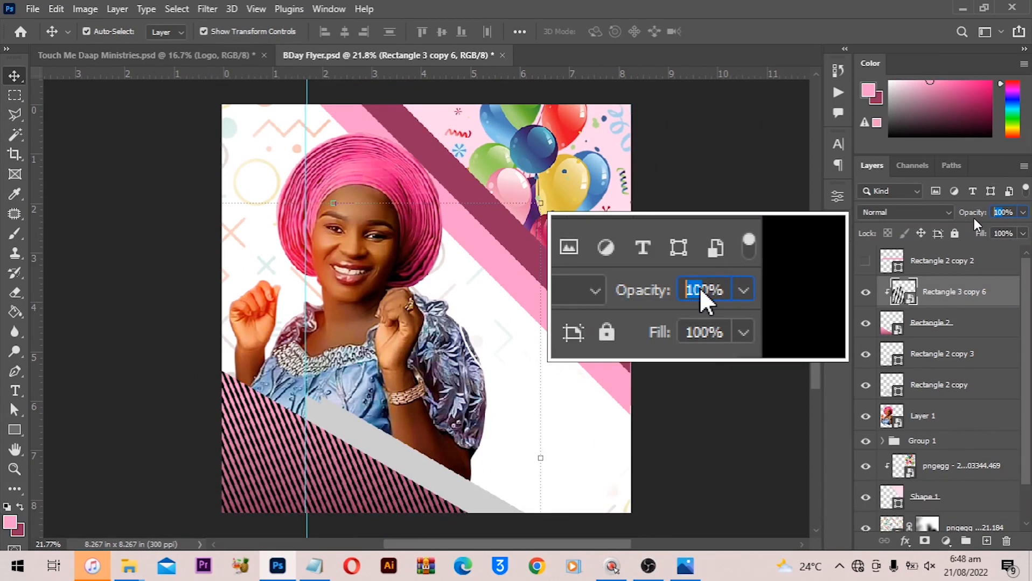
{"action": "key", "text": "ctrl+a"}
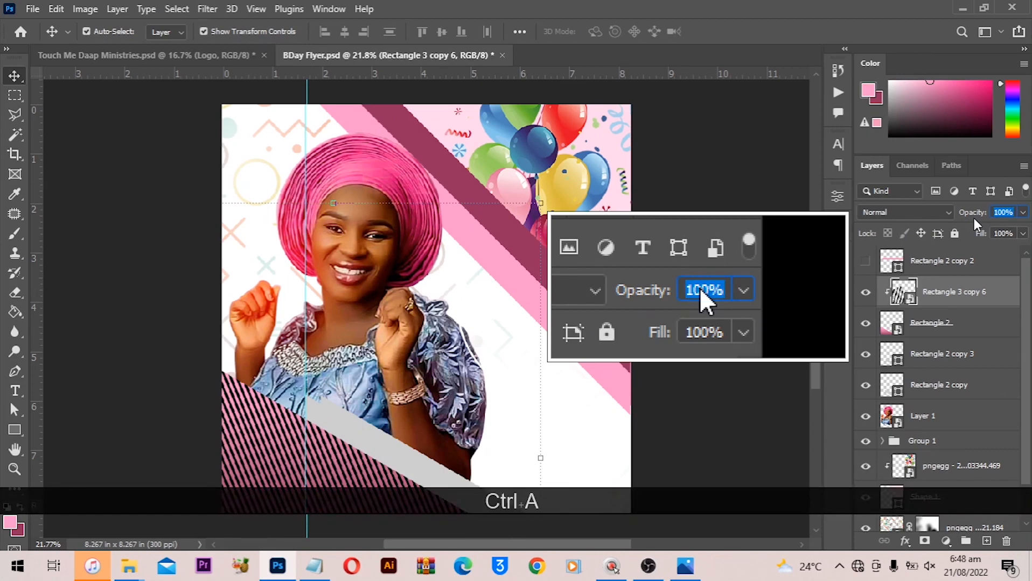
{"action": "type", "text": "20"}
{"action": "key", "text": "Return"}
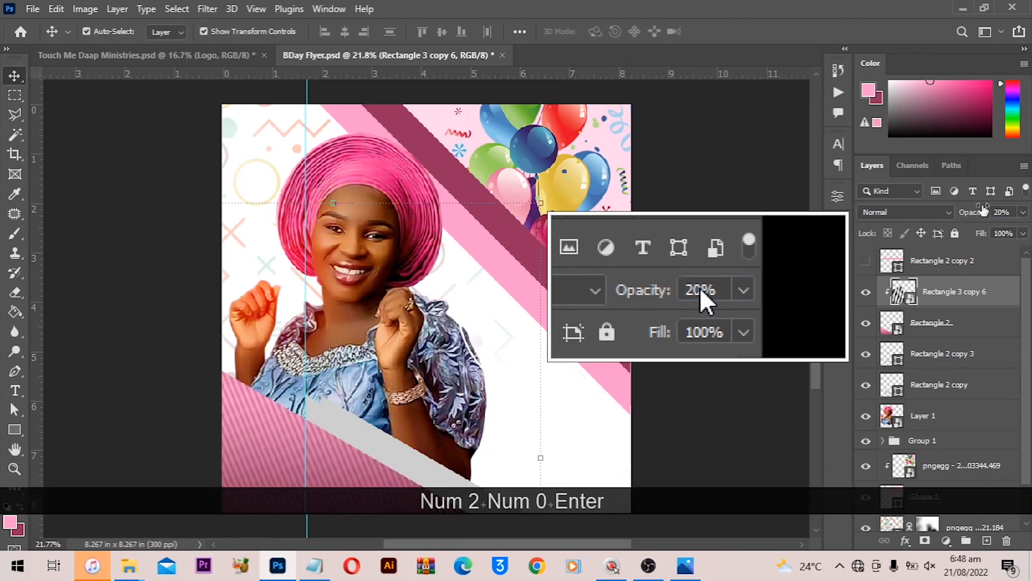
{"action": "left_click", "coordinate": [1003, 212]}
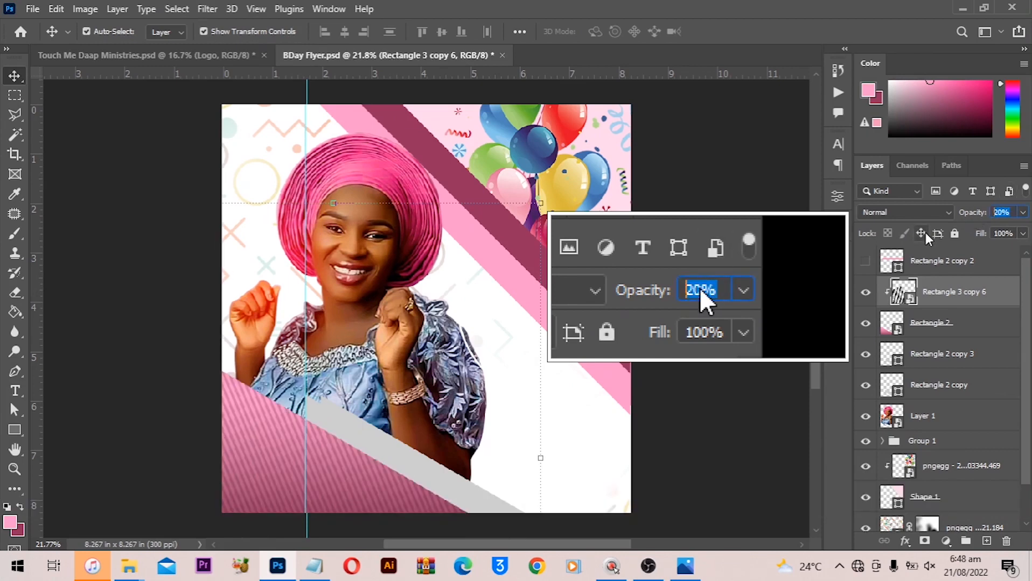
{"action": "type", "text": "10"}
{"action": "key", "text": "Return"}
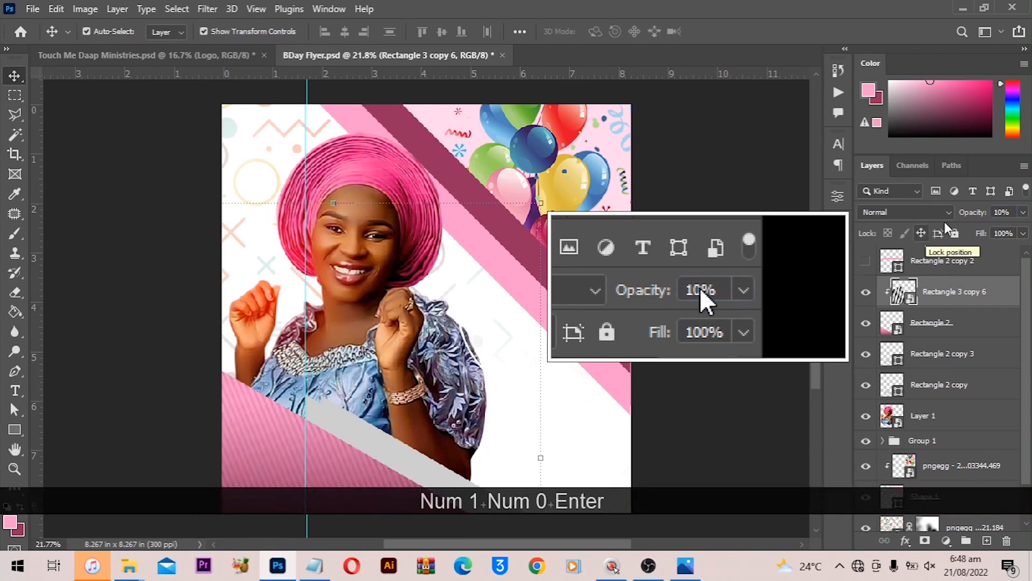
{"action": "left_click", "coordinate": [1001, 213]}
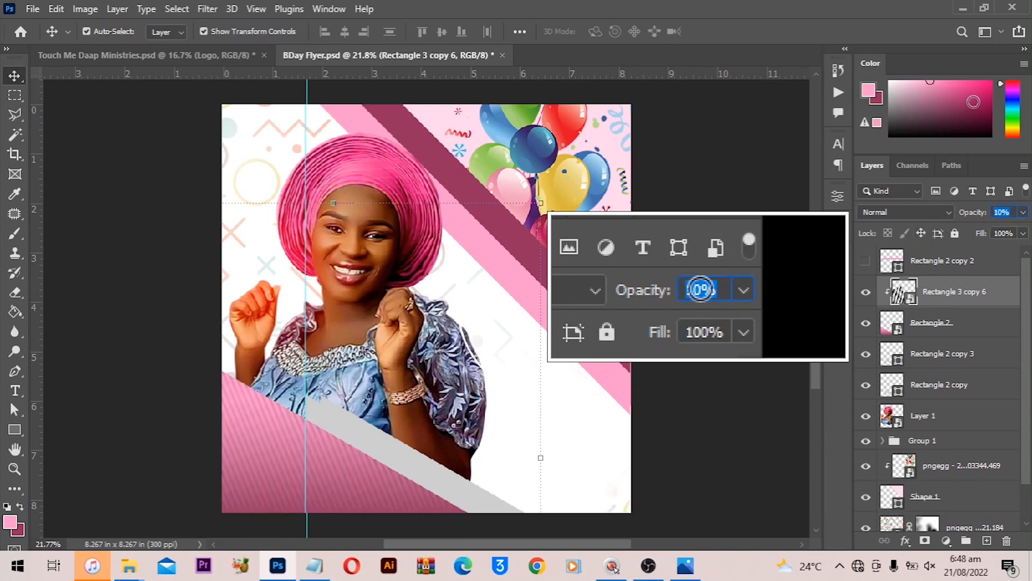
{"action": "type", "text": "30"}
{"action": "key", "text": "Return"}
{"action": "left_click", "coordinate": [1001, 213]}
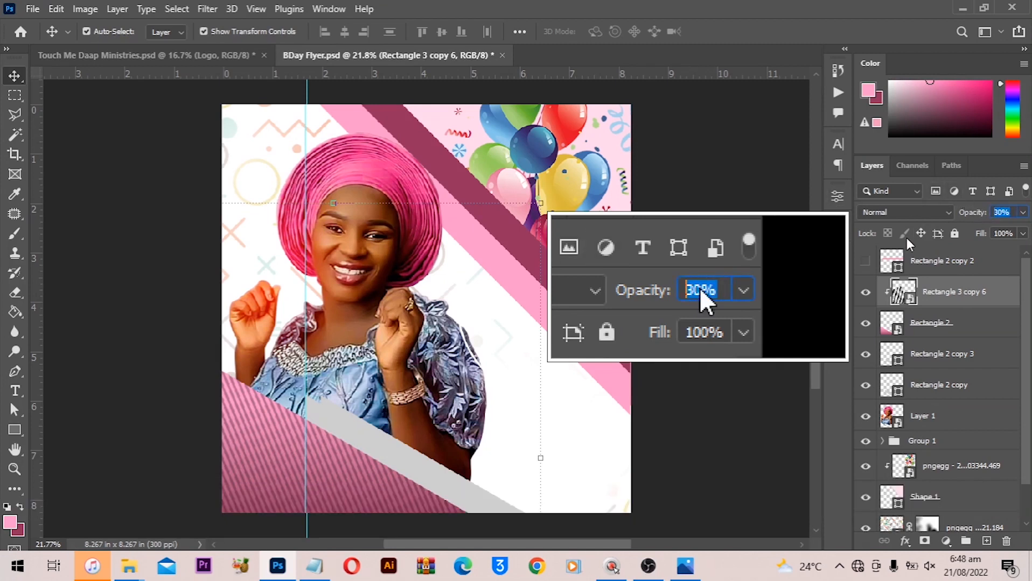
{"action": "type", "text": "20"}
{"action": "key", "text": "Return"}
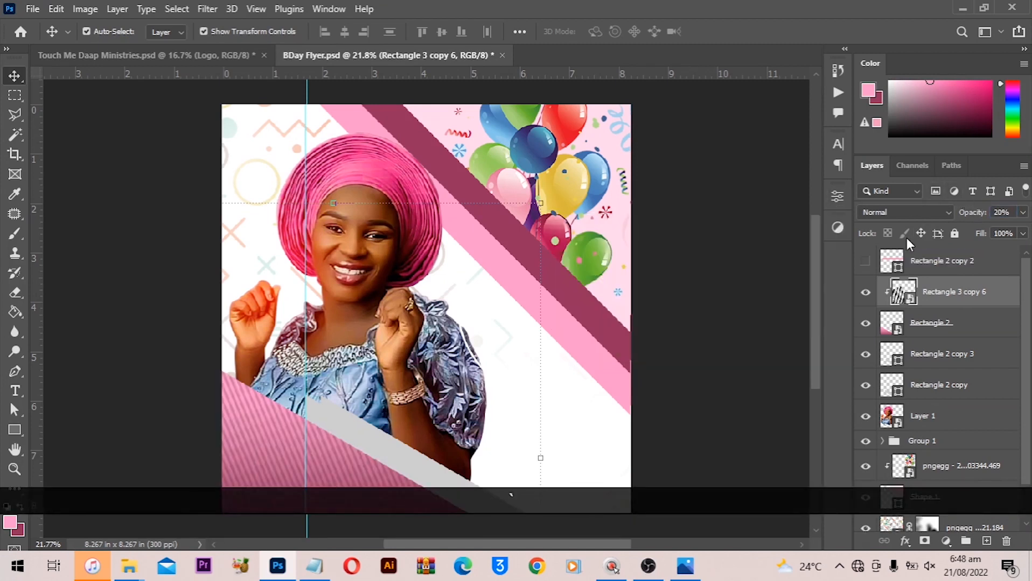
- Deselect the layer and save the flyer document
{"action": "left_click", "coordinate": [743, 226]}
{"action": "scroll", "coordinate": [702, 251], "scroll_direction": "down", "scroll_amount": 1}
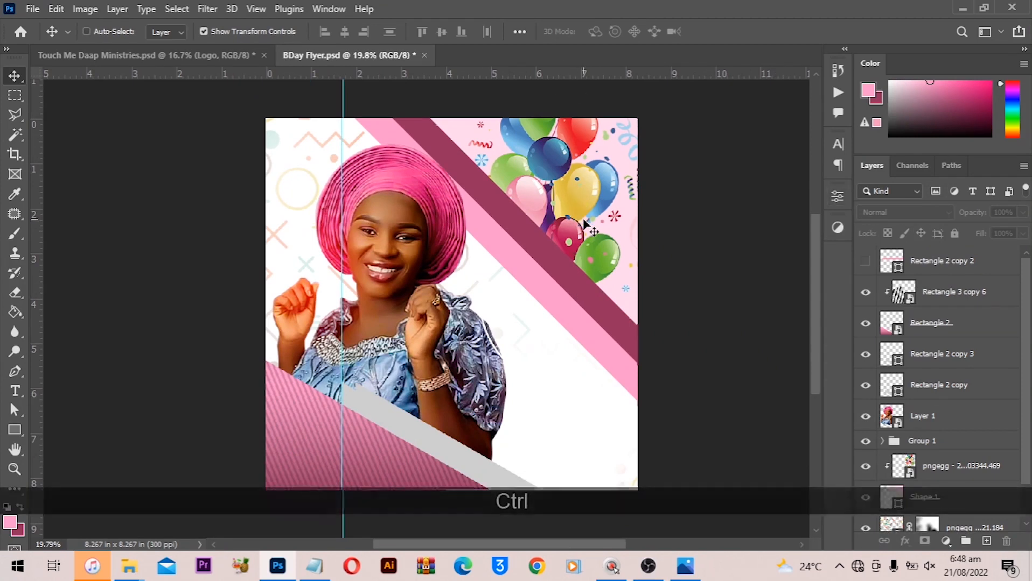
{"action": "key", "text": "ctrl+s"}
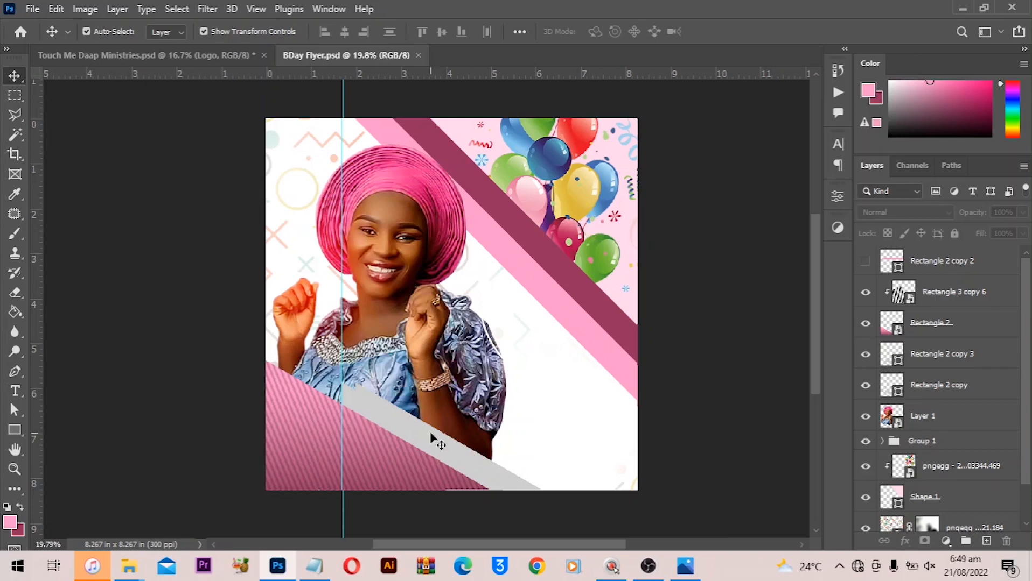
- Recolor the Rectangle 2 copy bar's fill to white sampled from the canvas
{"action": "left_click", "coordinate": [401, 411]}
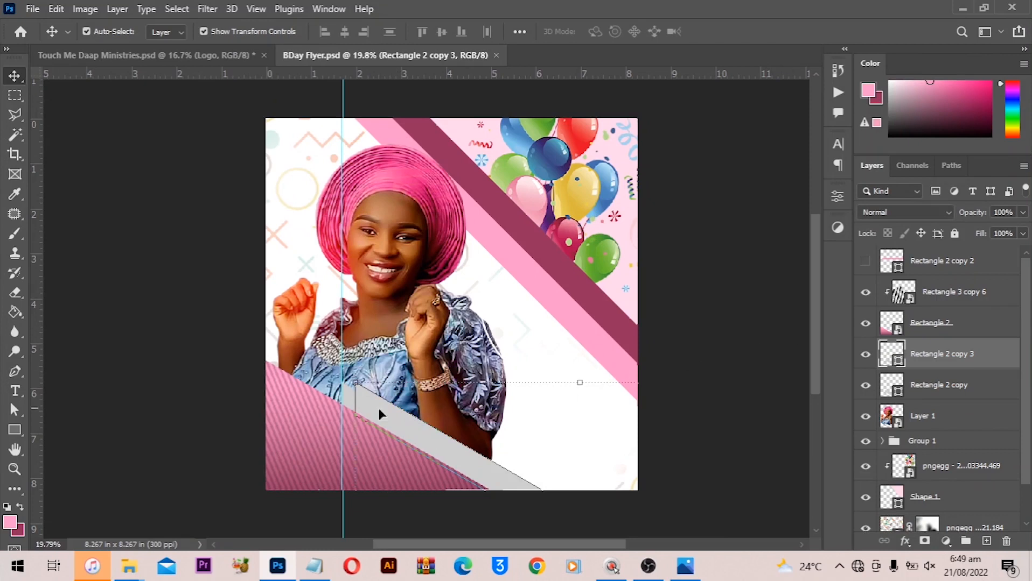
{"action": "left_click", "coordinate": [942, 386]}
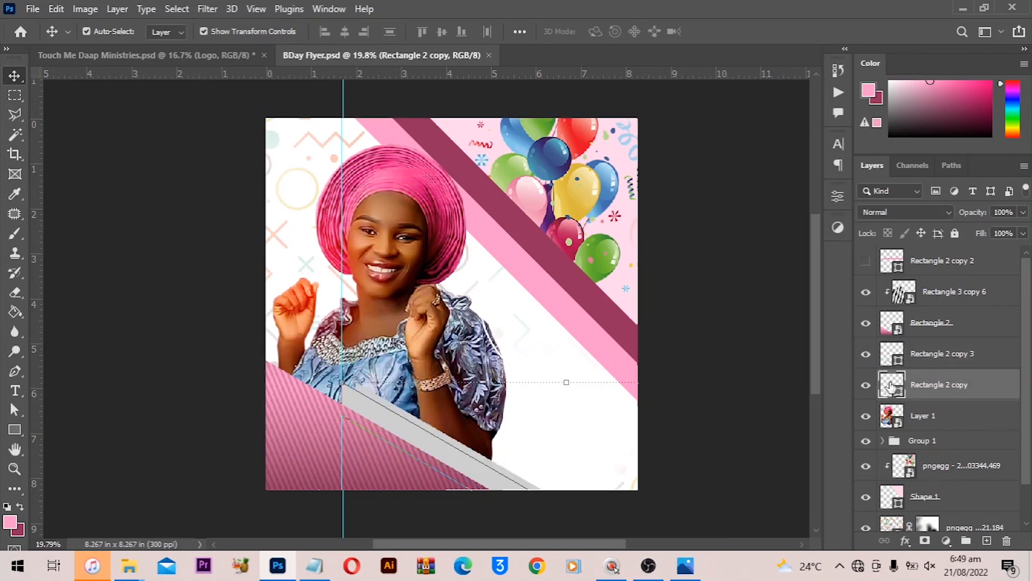
{"action": "double_click", "coordinate": [891, 386]}
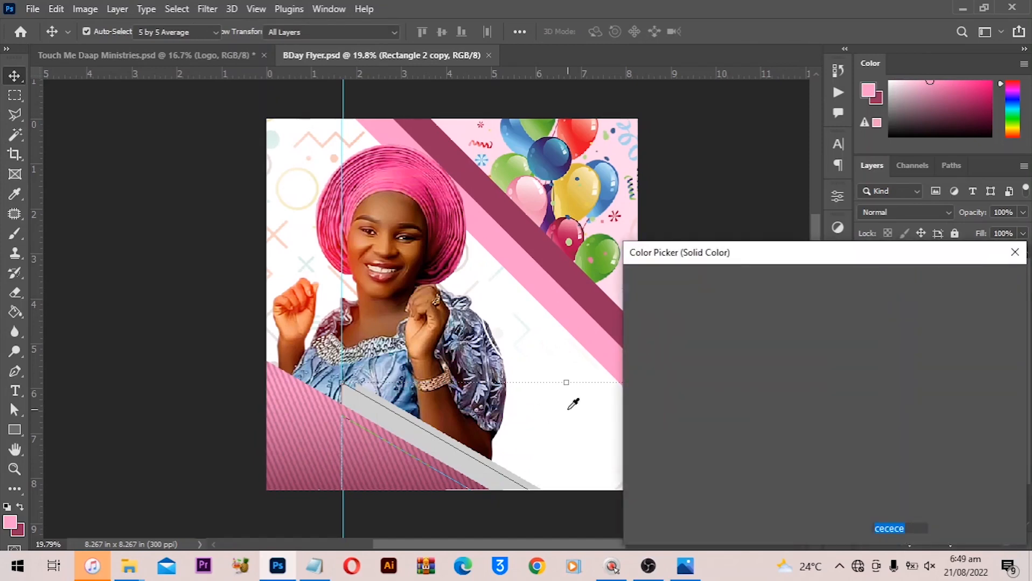
{"action": "left_click", "coordinate": [573, 404]}
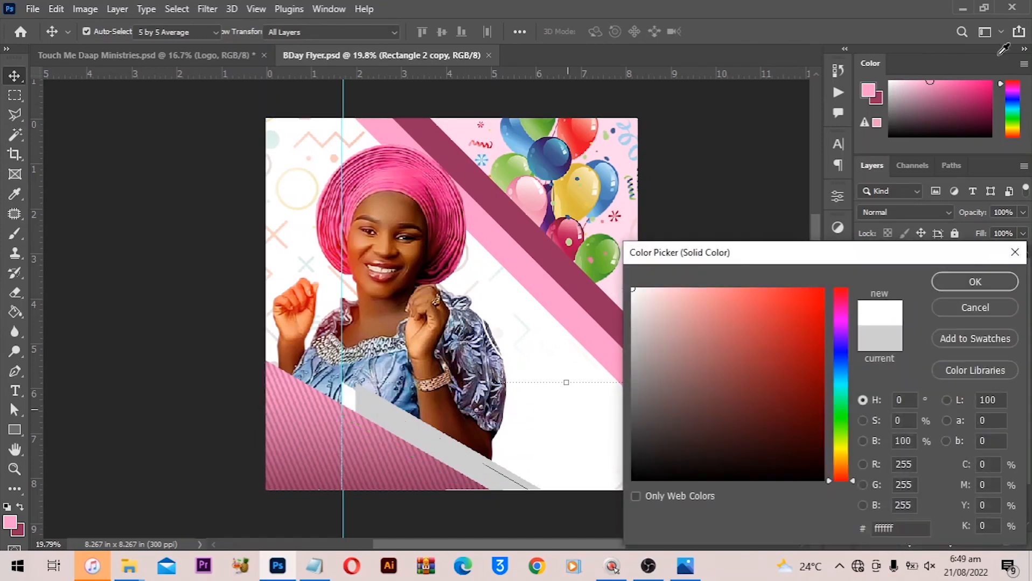
{"action": "left_click", "coordinate": [969, 281]}
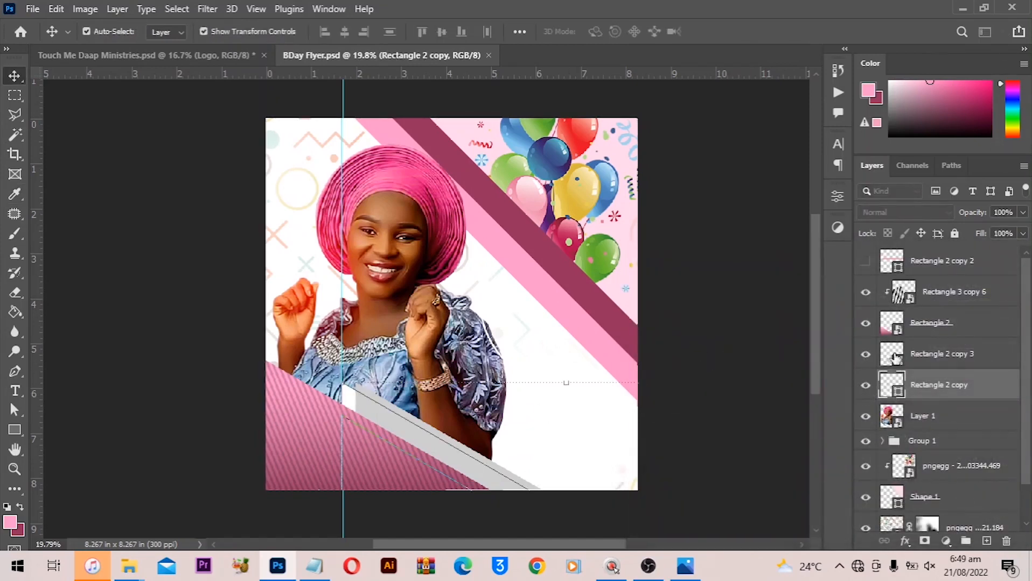
- Recolor the Rectangle 2 copy 3 bar's fill to the off-white f2f0f0 sampled from the canvas, then deselect
{"action": "double_click", "coordinate": [891, 354]}
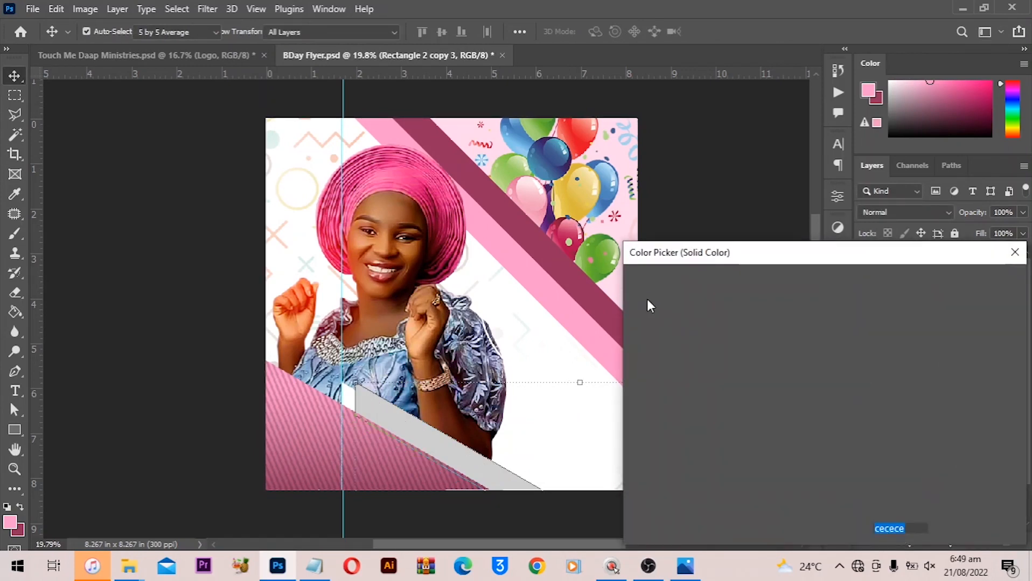
{"action": "left_click", "coordinate": [632, 298]}
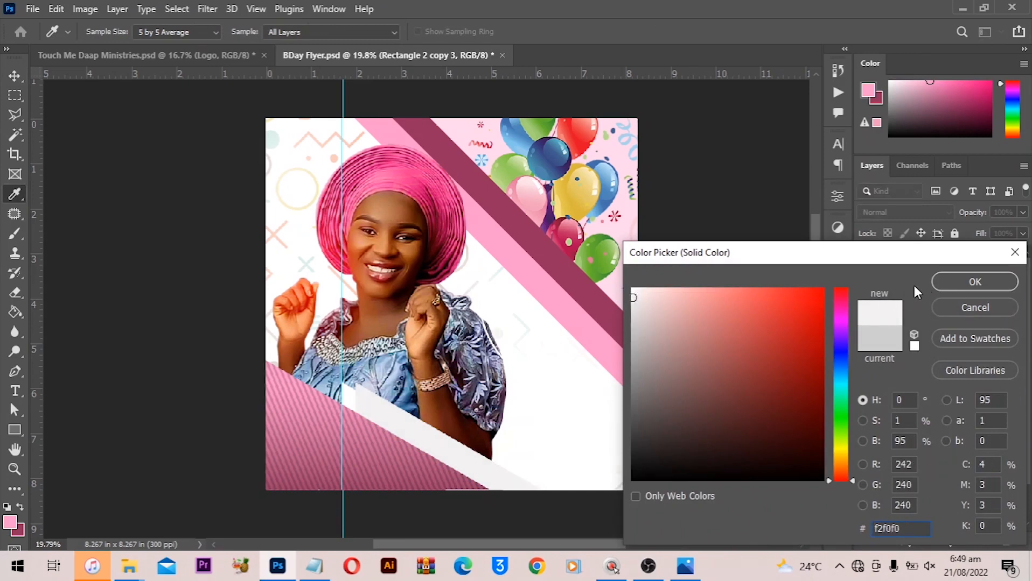
{"action": "left_click", "coordinate": [943, 281]}
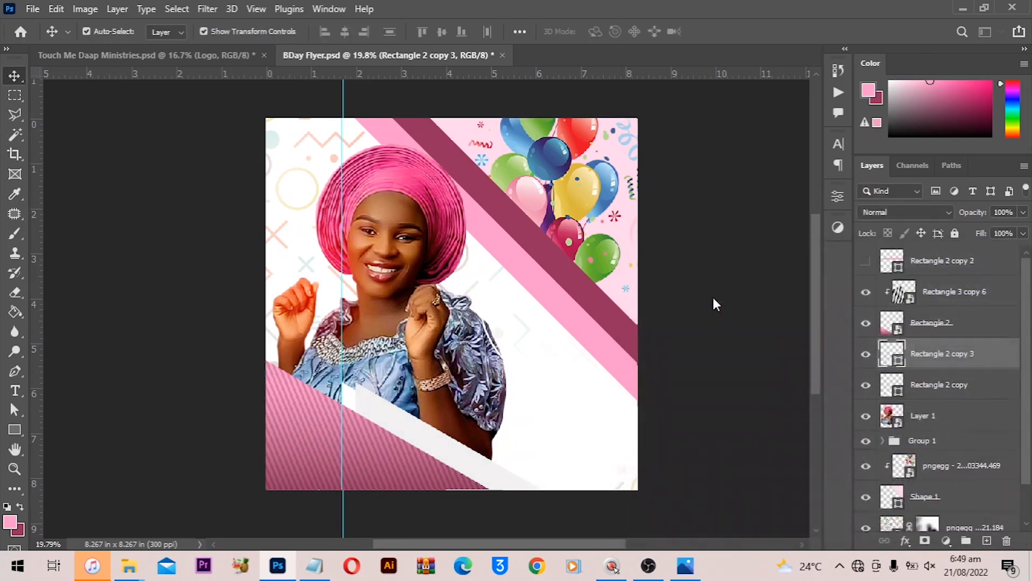
{"action": "left_click", "coordinate": [714, 306]}
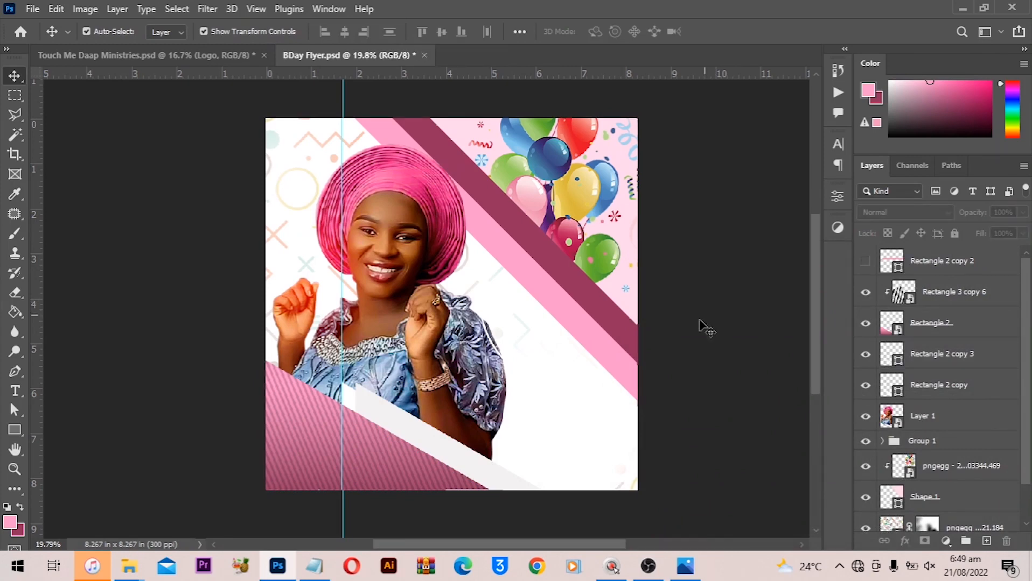
{"action": "scroll", "coordinate": [555, 381], "scroll_direction": "up", "scroll_amount": 3}
{"action": "left_click_drag", "start_coordinate": [480, 383], "coordinate": [492, 215]}
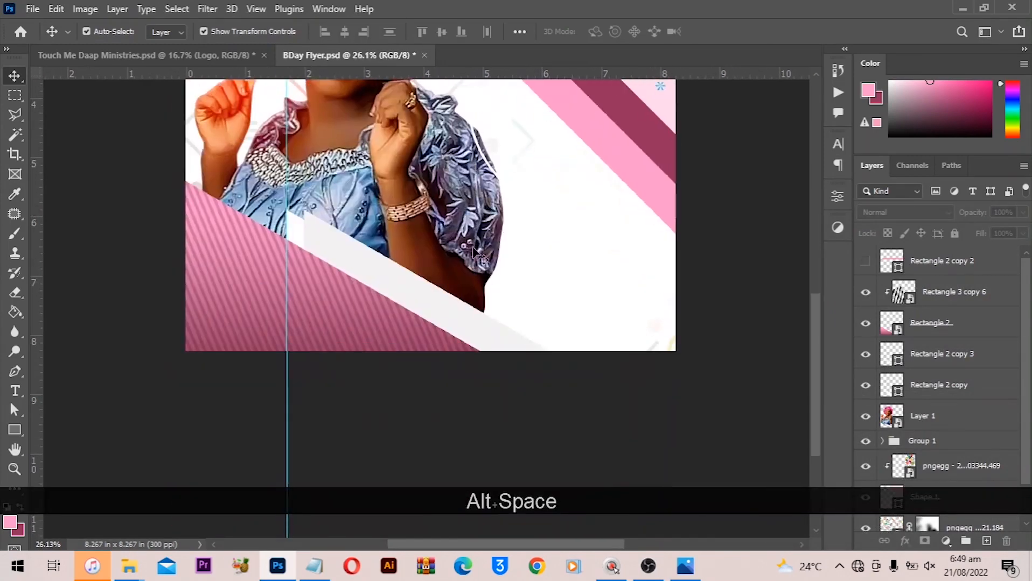
{"action": "scroll", "coordinate": [397, 231], "scroll_direction": "up", "scroll_amount": 1}
{"action": "left_click_drag", "start_coordinate": [360, 209], "coordinate": [421, 225]}
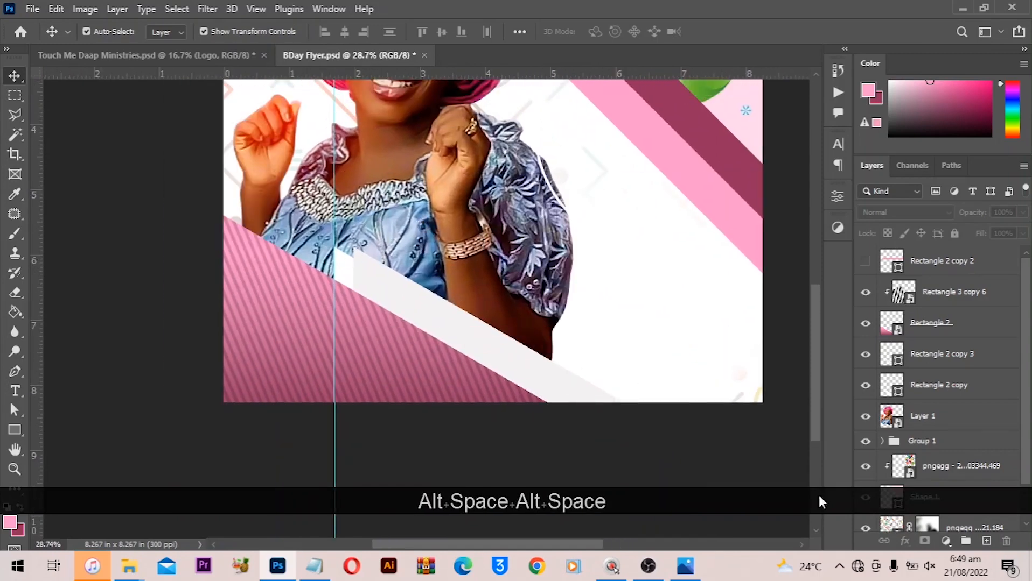
{"action": "left_click", "coordinate": [961, 575]}
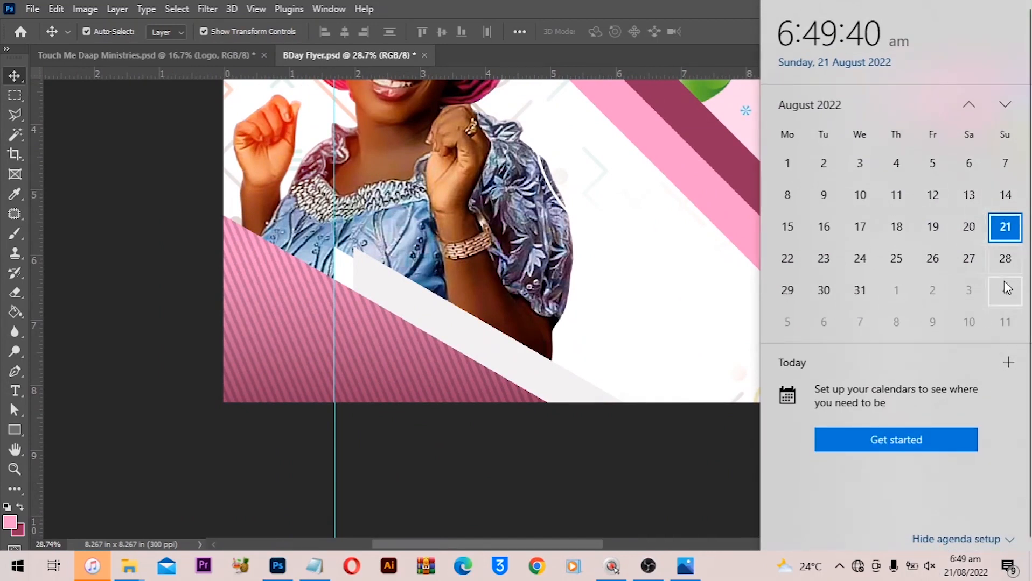
{"action": "left_click", "coordinate": [14, 412]}
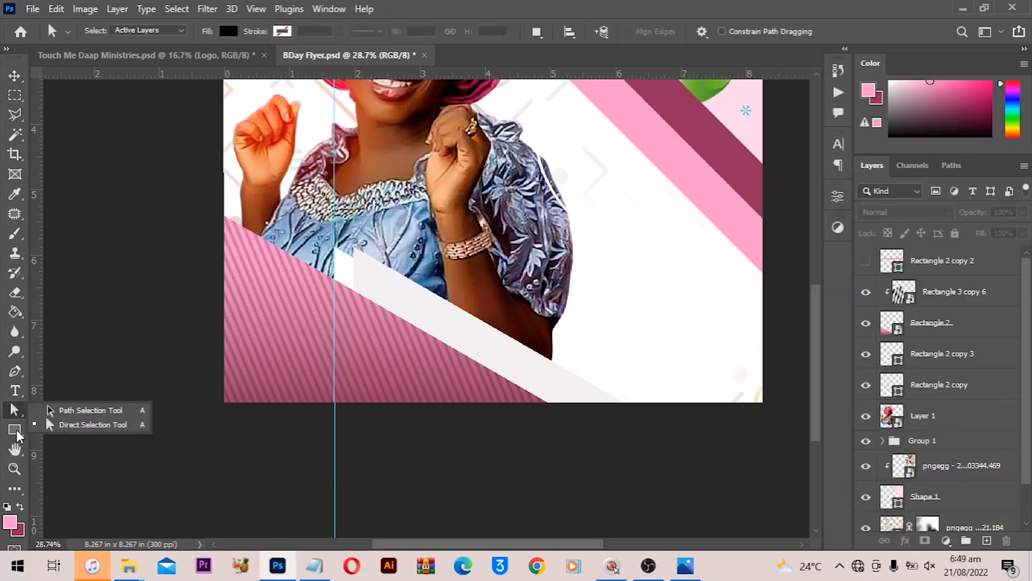
{"action": "left_click", "coordinate": [17, 434]}
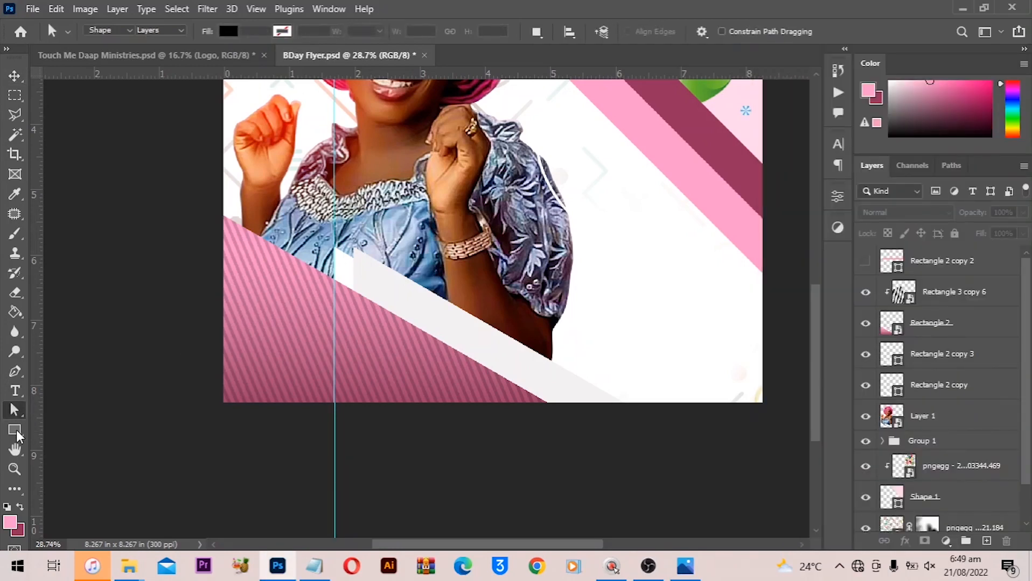
{"action": "left_click", "coordinate": [81, 430]}
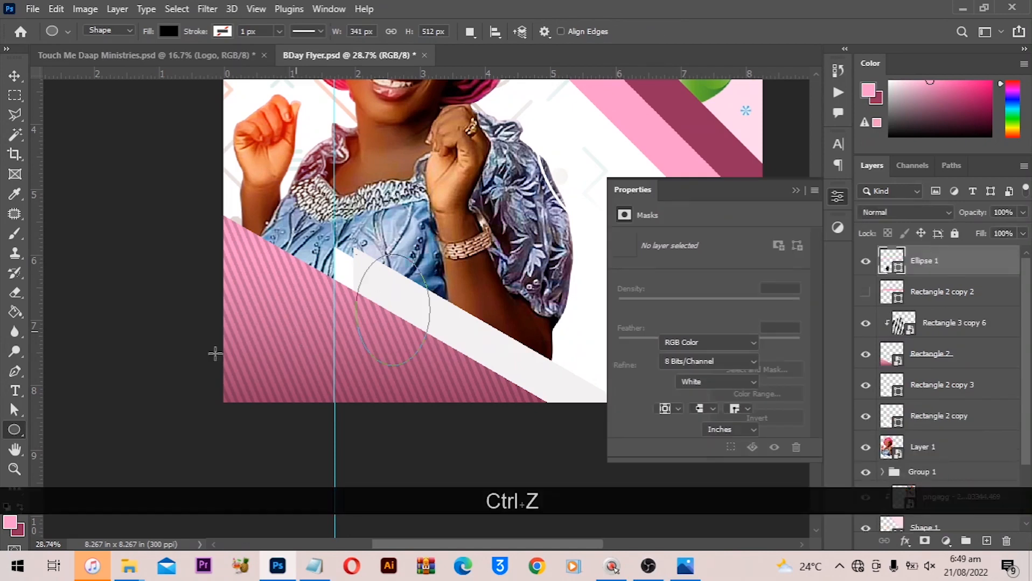
{"action": "key", "text": "ctrl+z"}
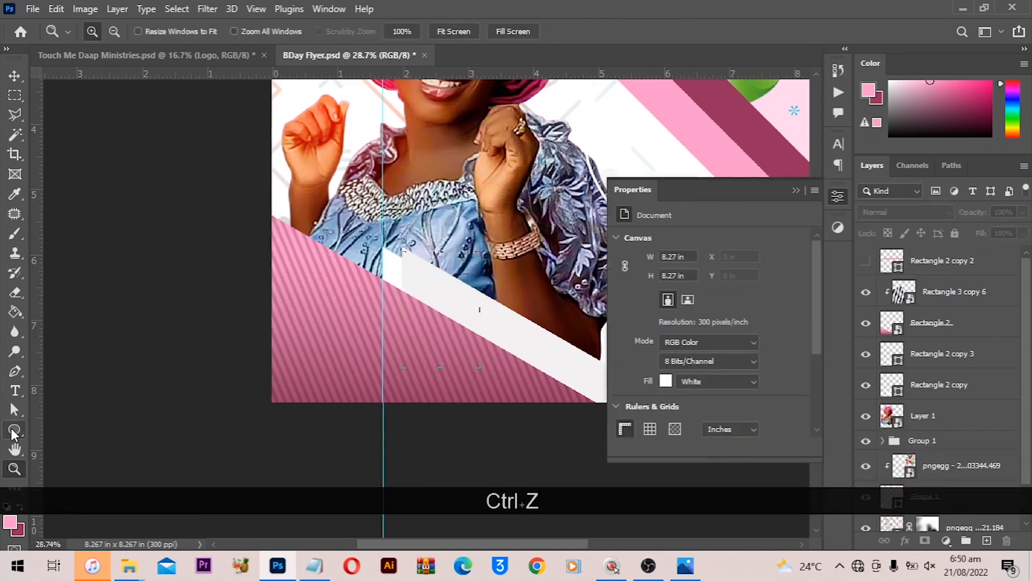
{"action": "key", "text": "ctrl+shift+z"}
{"action": "left_click_drag", "start_coordinate": [499, 294], "coordinate": [462, 299]}
{"action": "key", "text": "ctrl+z"}
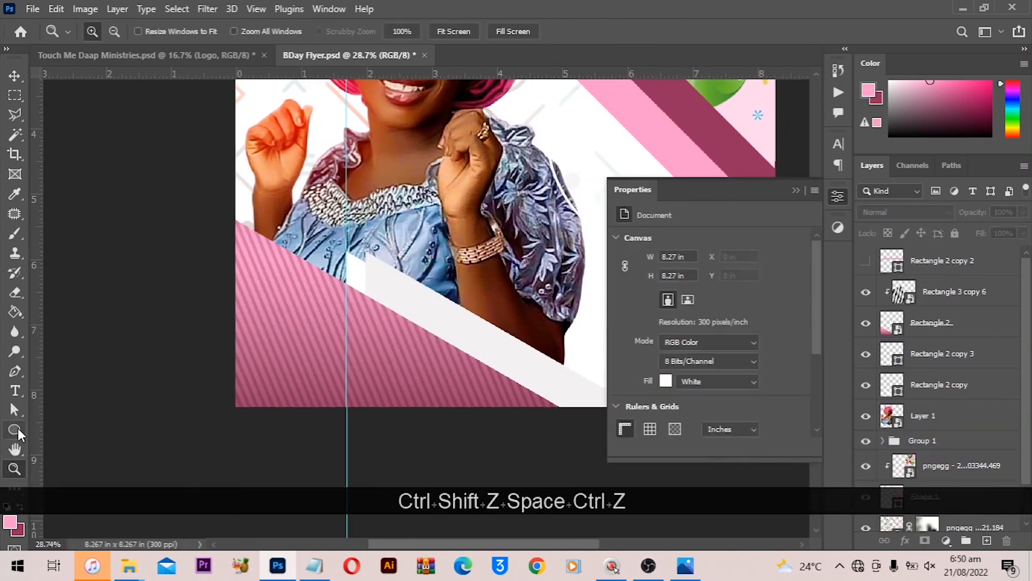
- Draw a circle about 1.81 in across, fill it with near-white, and place it on the lower white bar
{"action": "left_click", "coordinate": [14, 430]}
{"action": "left_click_drag", "start_coordinate": [347, 249], "coordinate": [467, 368]}
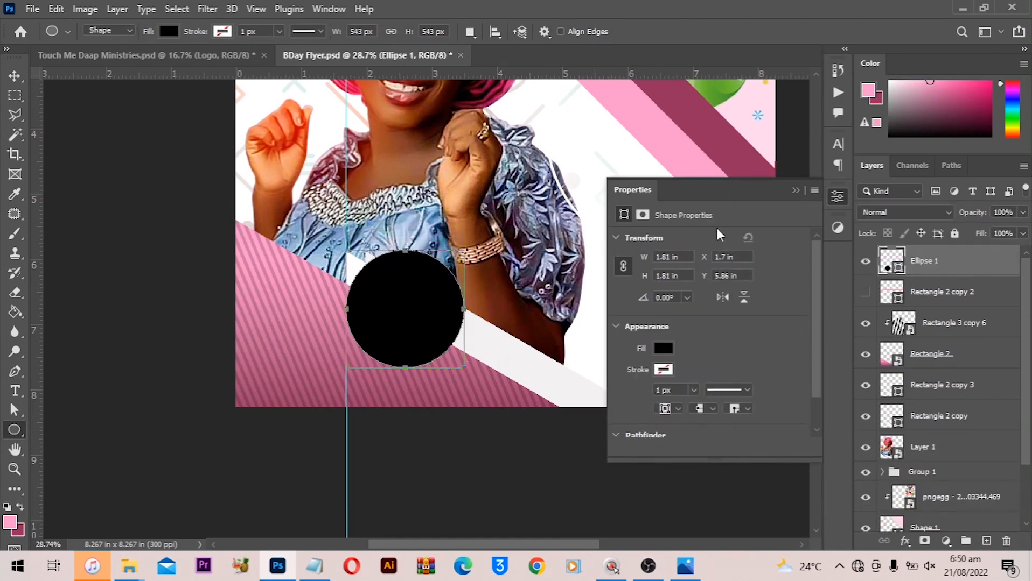
{"action": "left_click", "coordinate": [662, 349]}
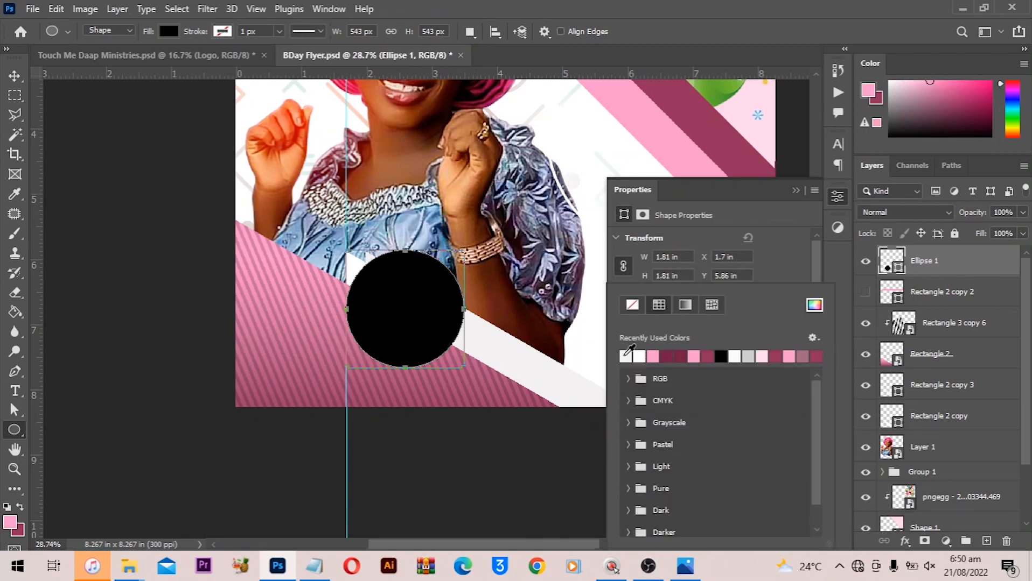
{"action": "left_click", "coordinate": [21, 75]}
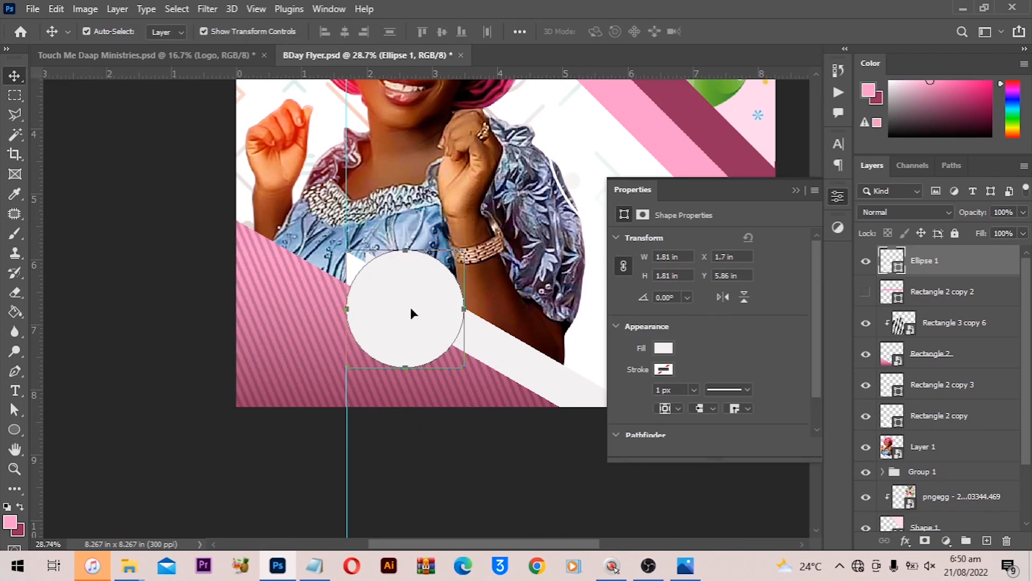
{"action": "left_click_drag", "start_coordinate": [410, 314], "coordinate": [430, 340]}
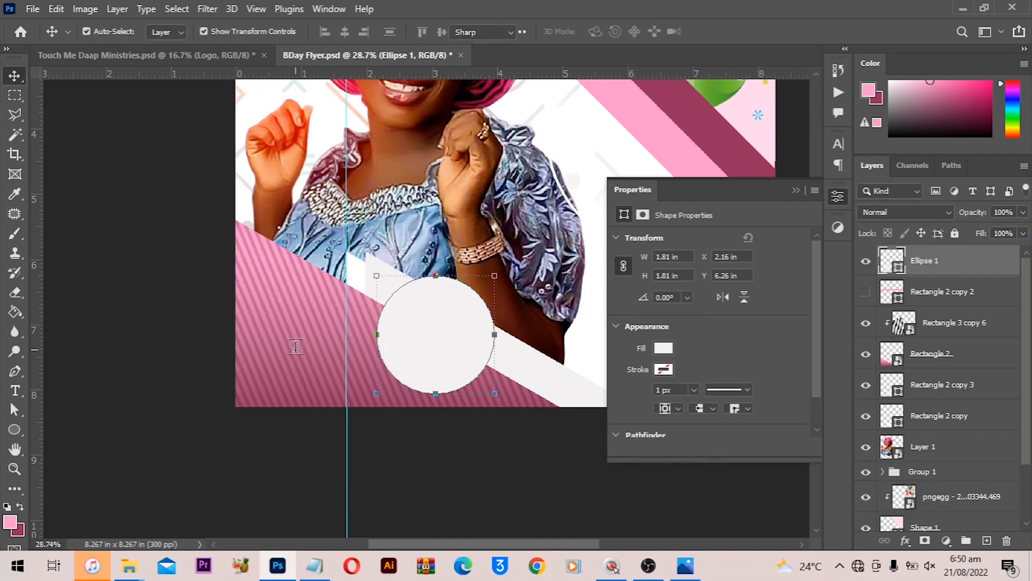
- Add the text "Sept" at 66 pt on the pink striped area left of the circle
{"action": "left_click", "coordinate": [295, 347]}
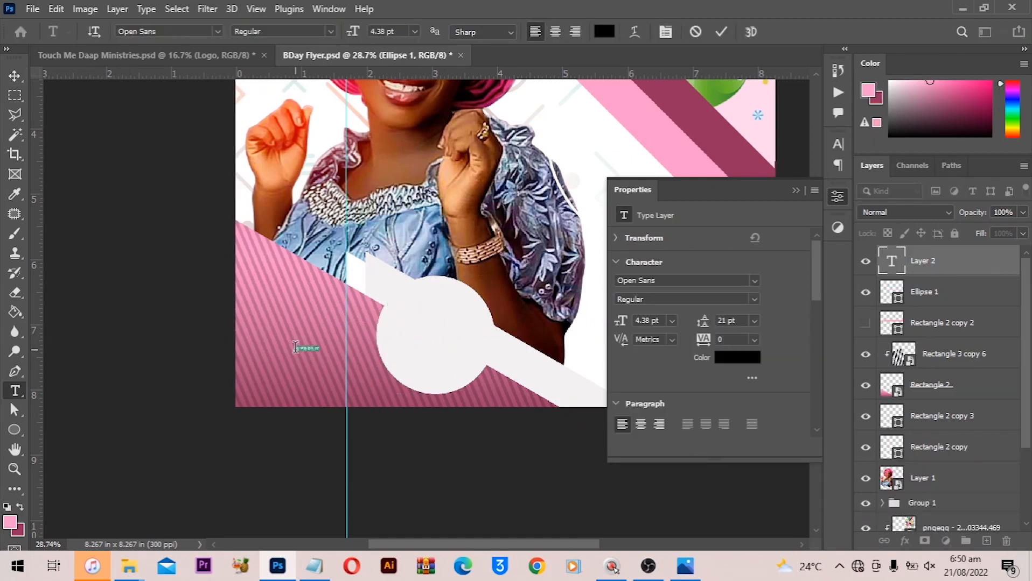
{"action": "key", "text": "shift"}
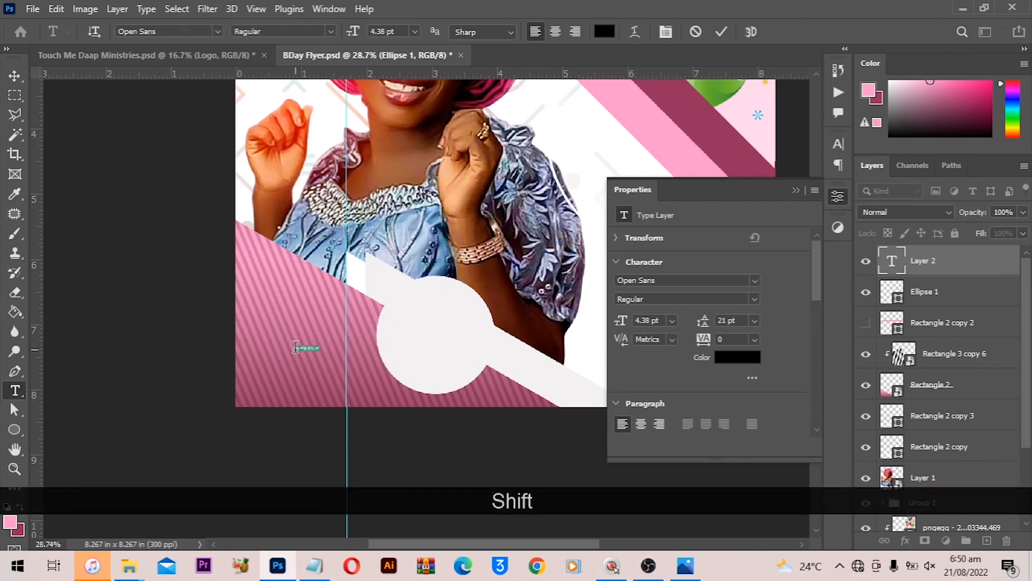
{"action": "type", "text": "Sept"}
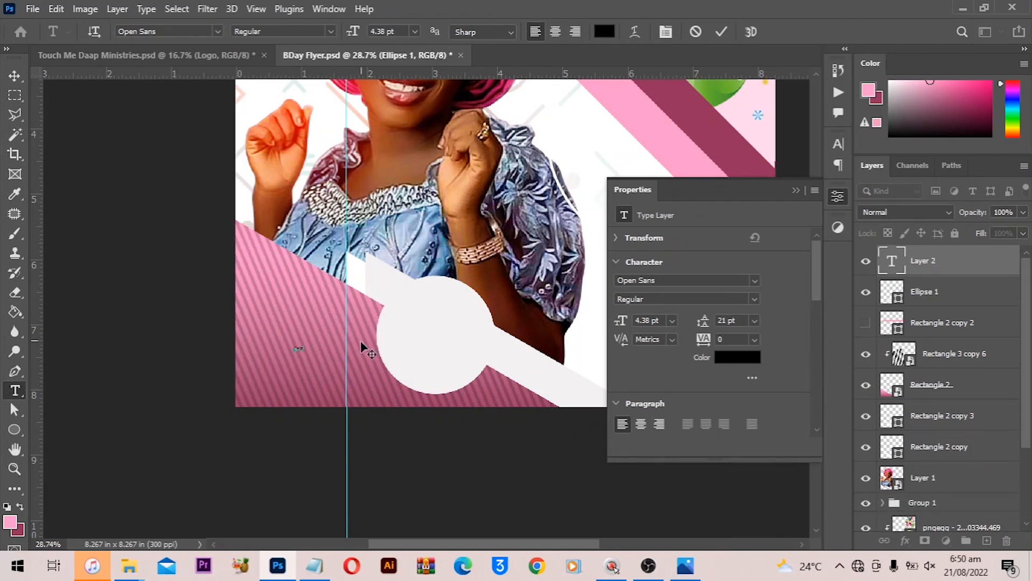
{"action": "key", "text": "ctrl+a"}
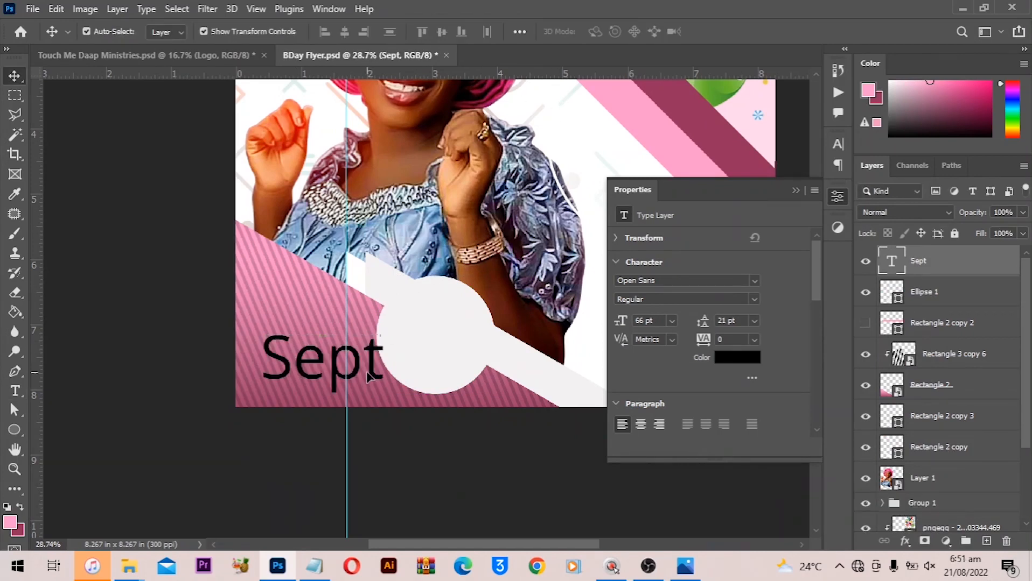
- Choose a different font for the Sept text
{"action": "left_click", "coordinate": [754, 281]}
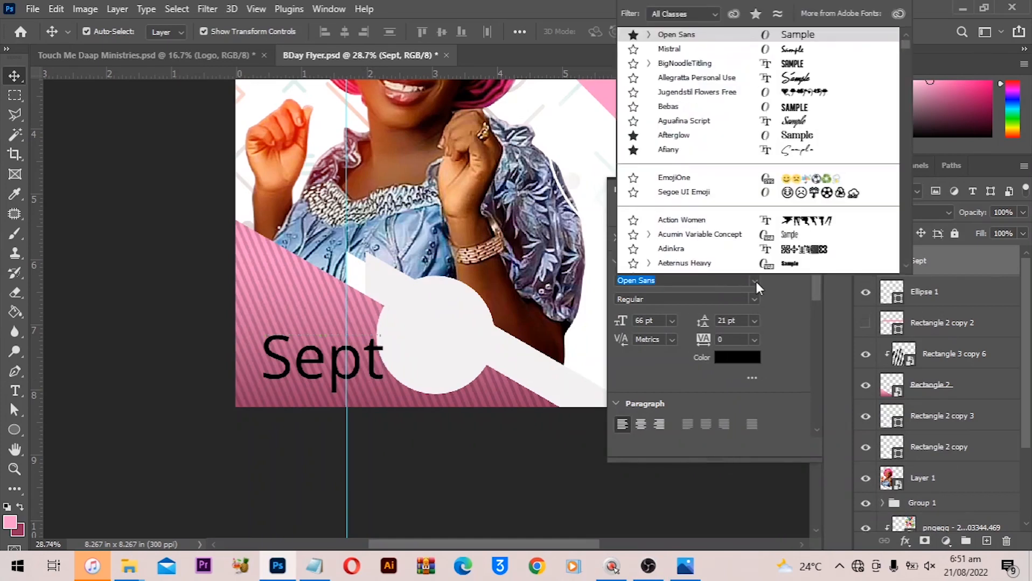
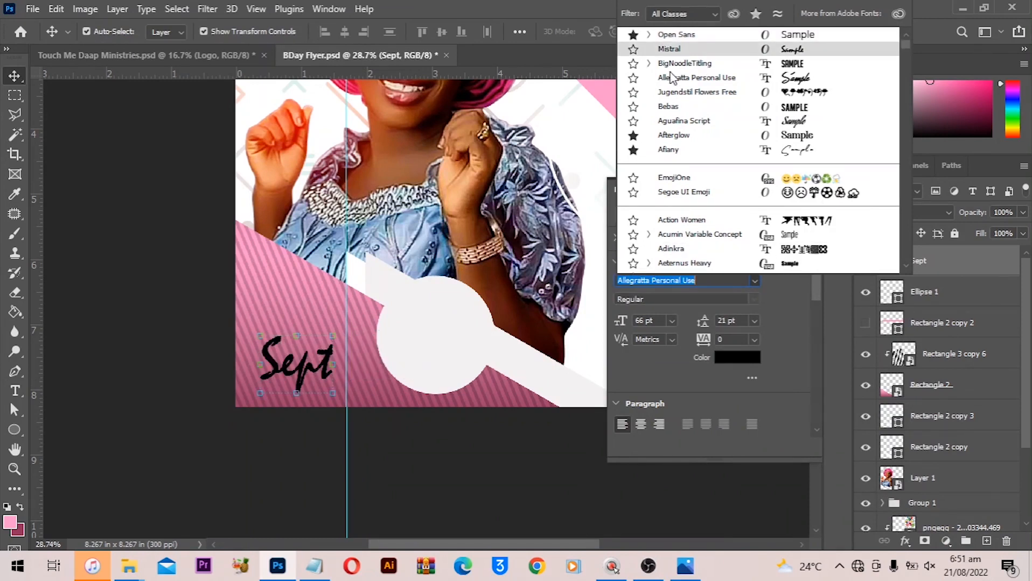
- Apply Allegratta Personal Use to the Sept text and set its color to white ffffff
{"action": "left_click", "coordinate": [595, 127]}
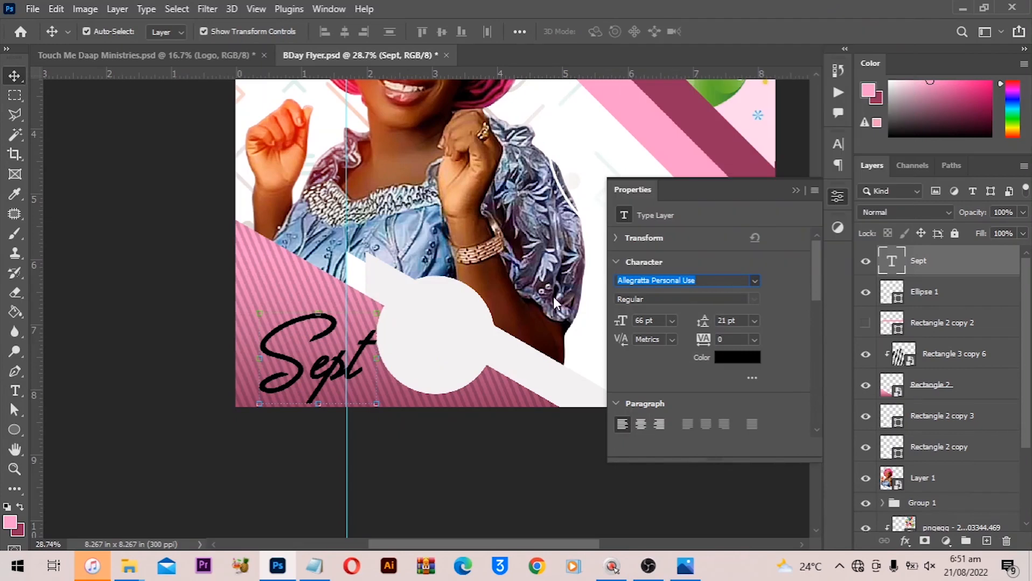
{"action": "left_click", "coordinate": [334, 362]}
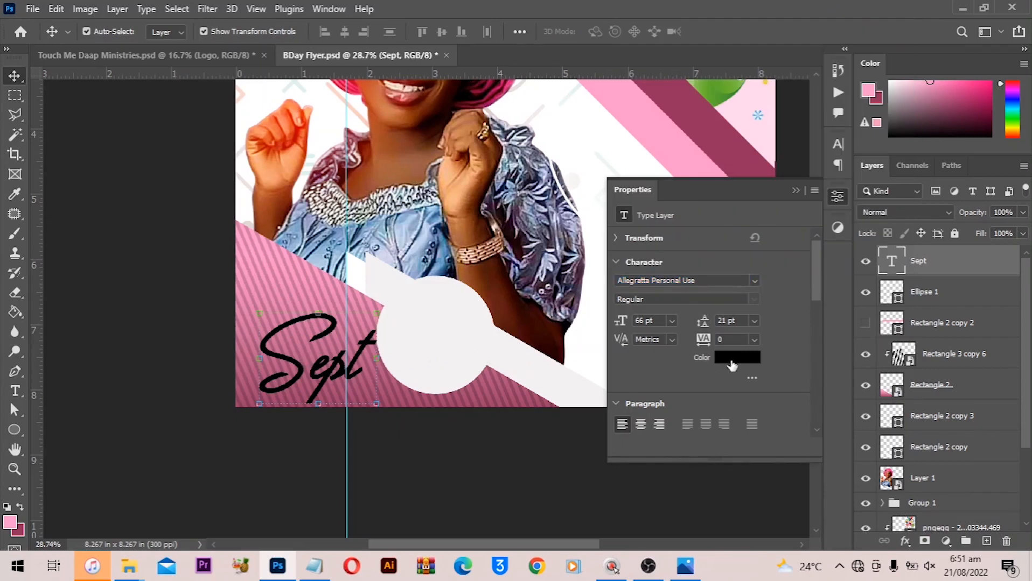
{"action": "left_click", "coordinate": [732, 361]}
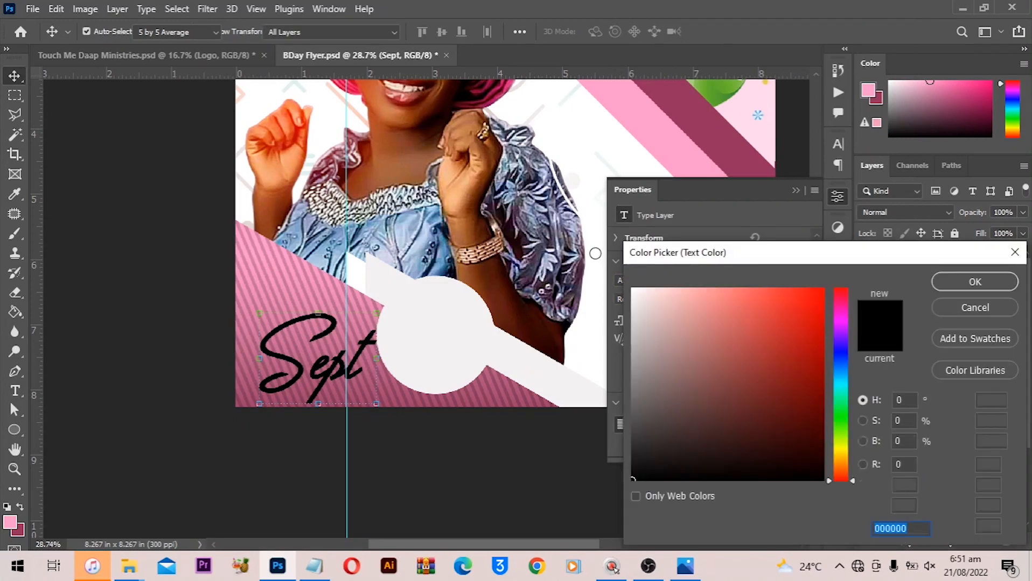
{"action": "type", "text": "ffffff"}
{"action": "left_click", "coordinate": [963, 282]}
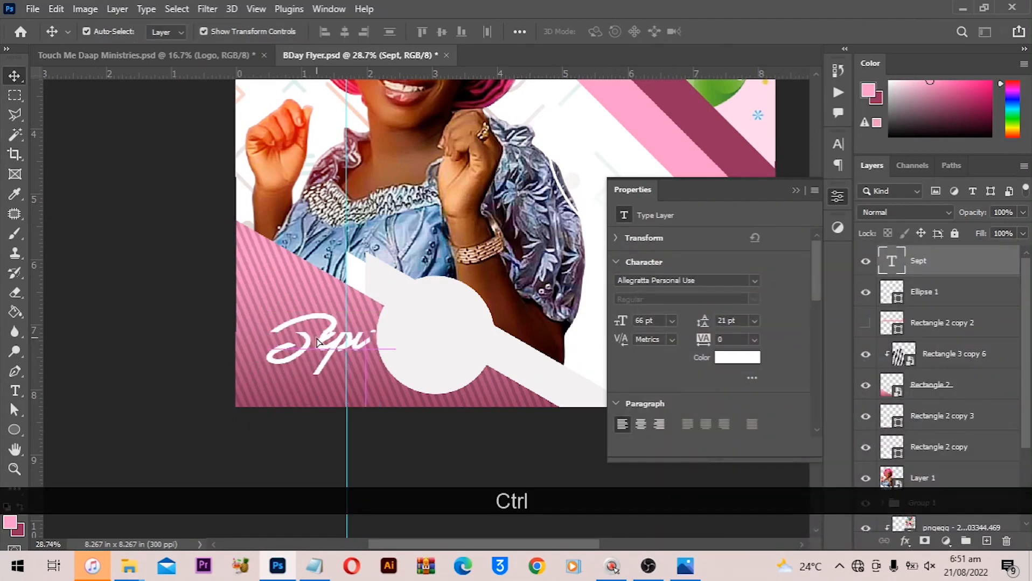
- Add a new text layer reading 2022 and set its font to Open Sans
{"action": "key", "text": "ctrl+Return"}
{"action": "scroll", "coordinate": [352, 421], "scroll_direction": "up", "scroll_amount": 3}
{"action": "key", "text": "t"}
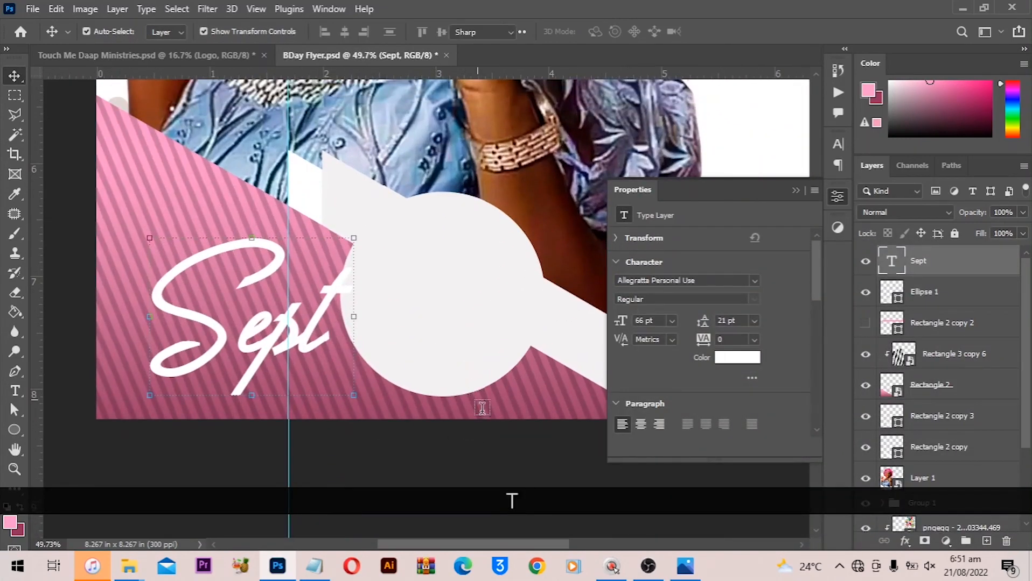
{"action": "left_click", "coordinate": [482, 408]}
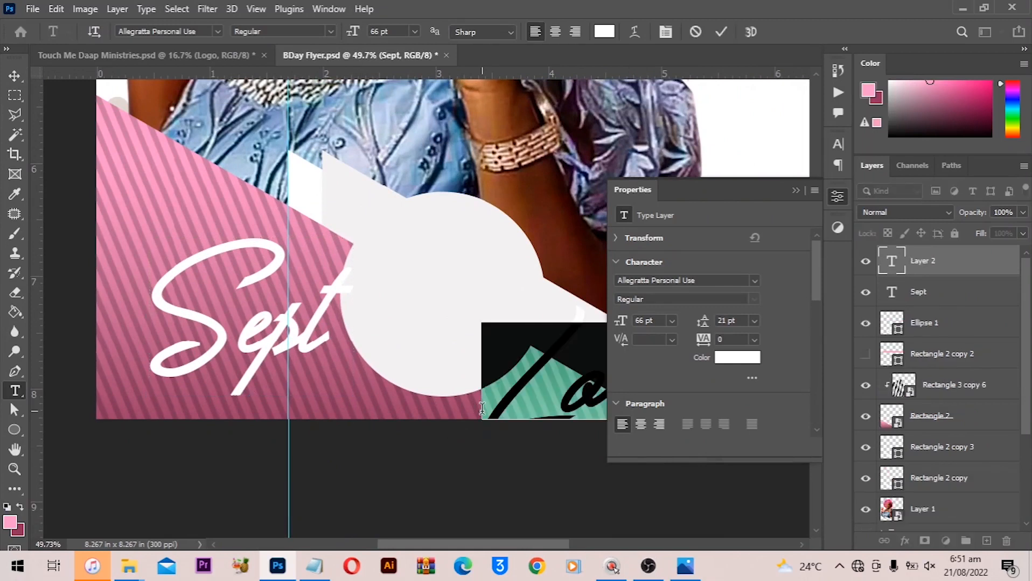
{"action": "type", "text": "2022"}
{"action": "key", "text": "ctrl+a"}
{"action": "left_click", "coordinate": [751, 276]}
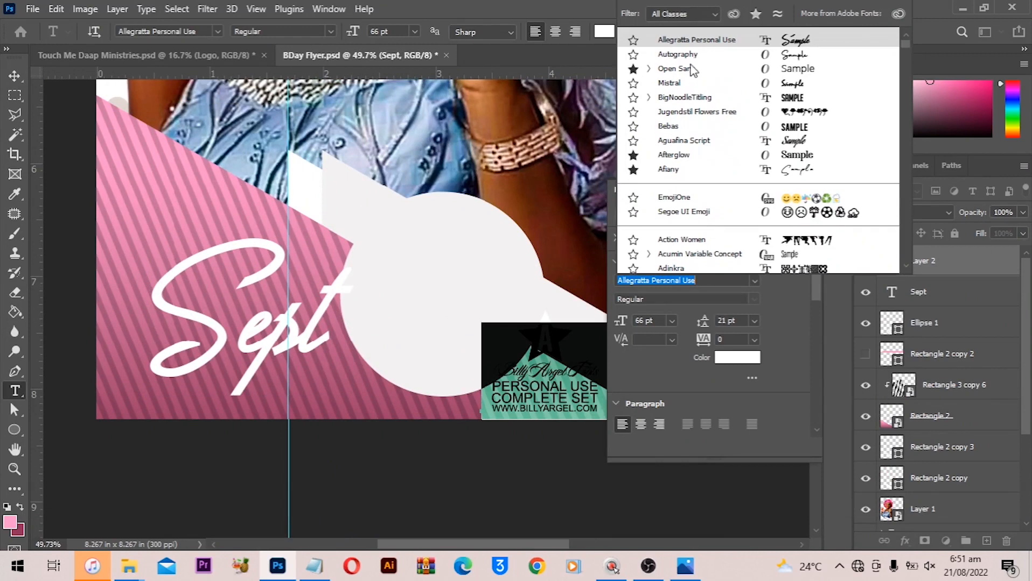
{"action": "left_click", "coordinate": [693, 70]}
{"action": "left_click", "coordinate": [15, 75]}
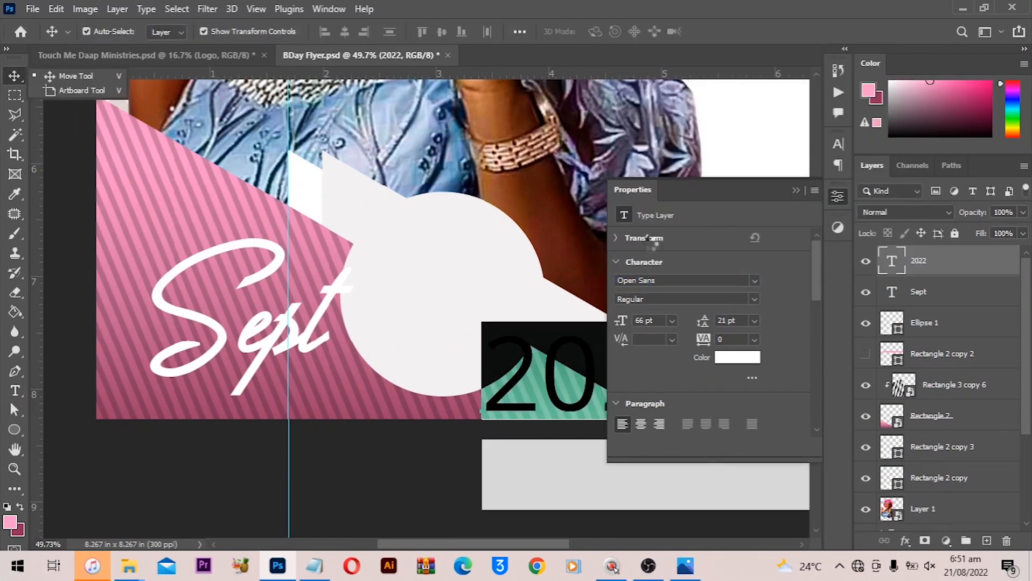
- Move the 2022 text just below Sept, scale it down, and nudge it into alignment
{"action": "left_click_drag", "start_coordinate": [638, 367], "coordinate": [335, 375]}
{"action": "key", "text": "ctrl+t"}
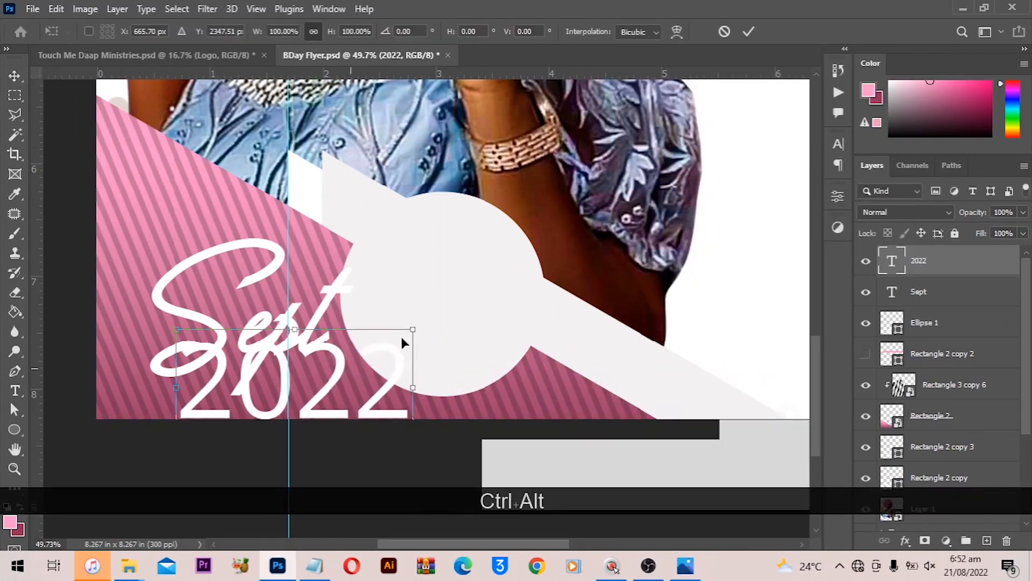
{"action": "left_click_drag", "start_coordinate": [414, 332], "coordinate": [372, 349]}
{"action": "left_click_drag", "start_coordinate": [338, 368], "coordinate": [328, 374]}
{"action": "key", "text": "Return"}
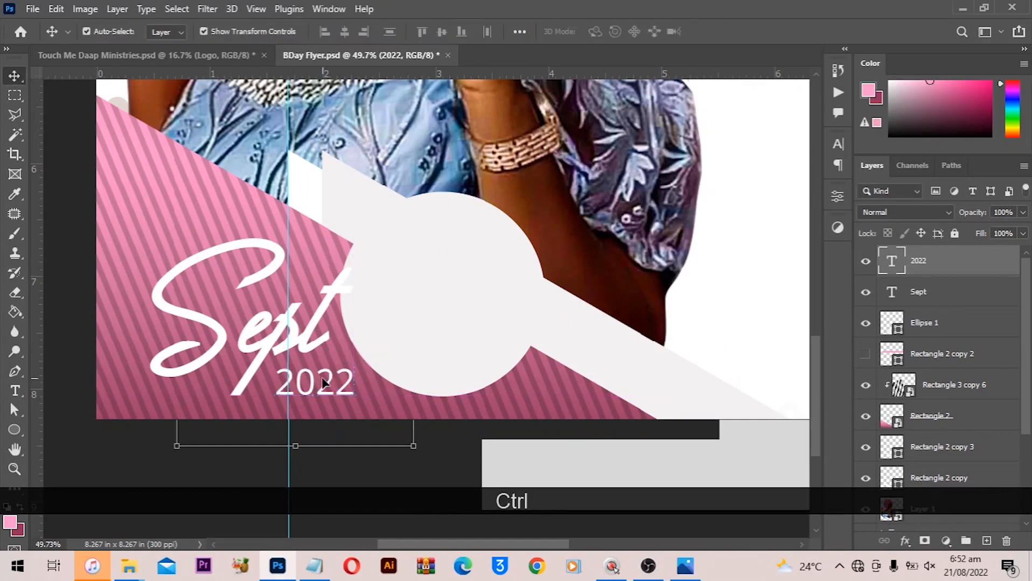
{"action": "key", "text": "Left"}
{"action": "key", "text": "Left"}
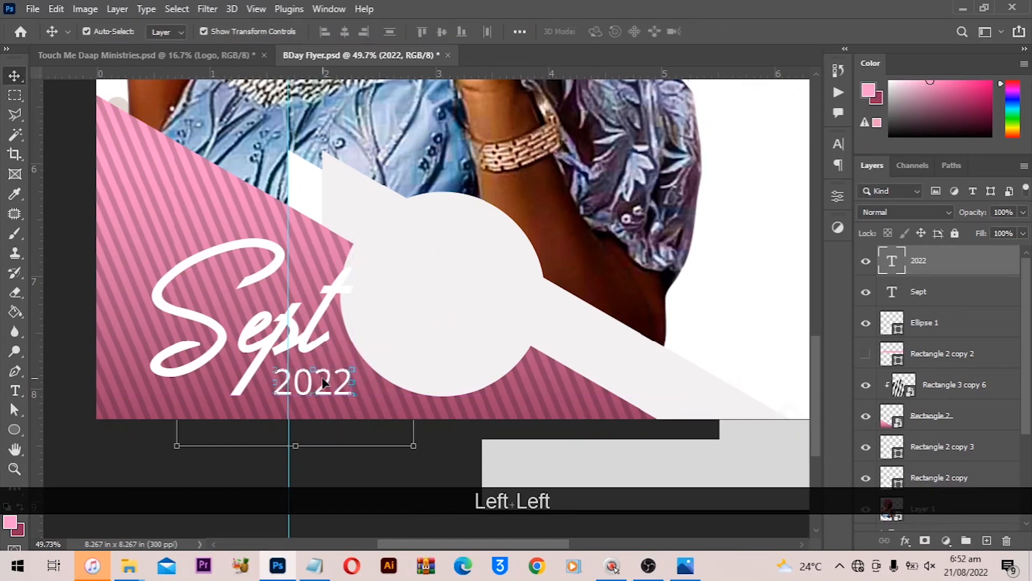
{"action": "key", "text": "Up"}
{"action": "key", "text": "Up"}
{"action": "key", "text": "Left"}
{"action": "key", "text": "Left"}
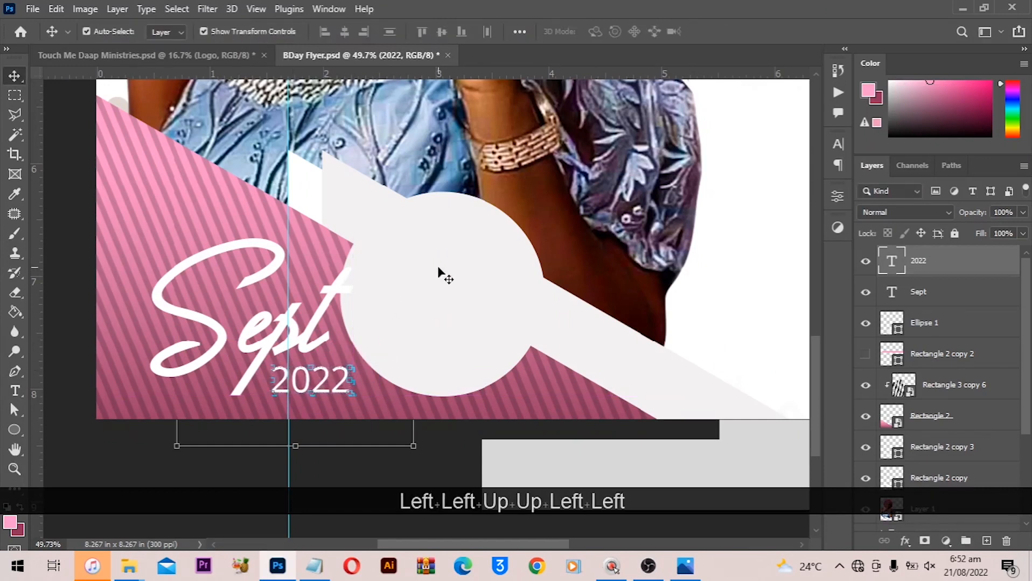
- Add the text 04 on the circle and color it 94305d, sampled from the dark pink stripe
{"action": "key", "text": "t"}
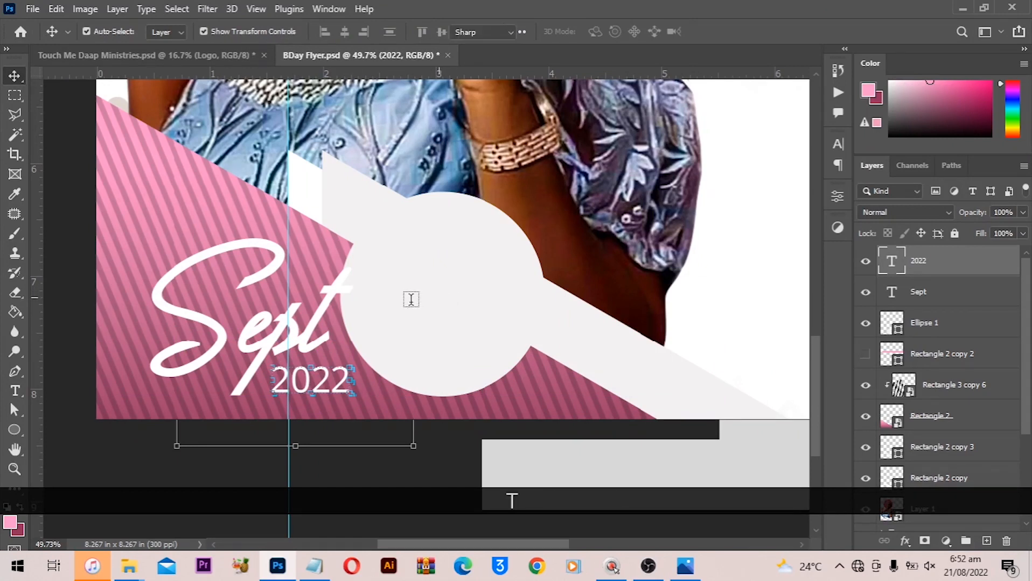
{"action": "left_click", "coordinate": [410, 300]}
{"action": "type", "text": "04"}
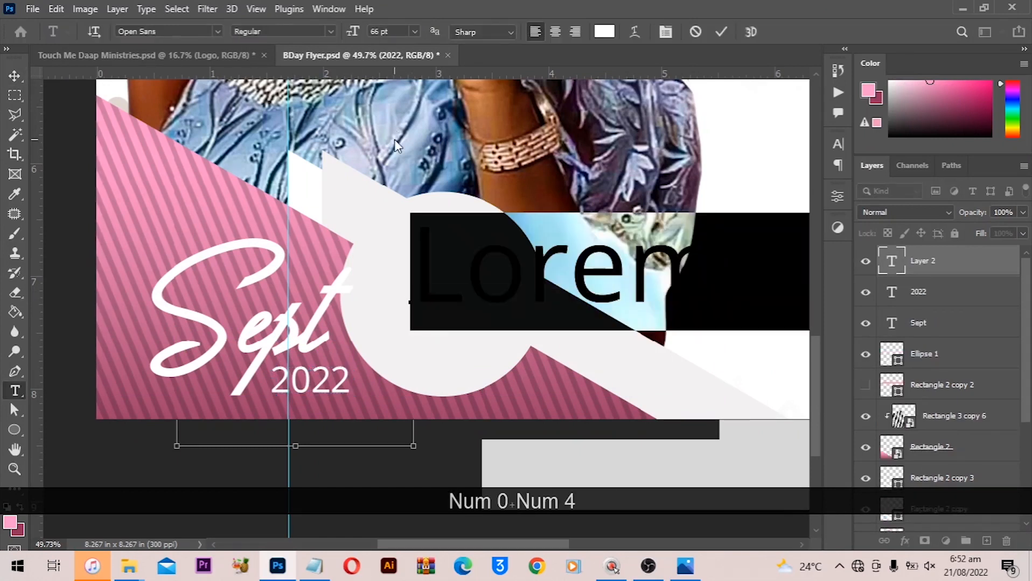
{"action": "key", "text": "ctrl+a"}
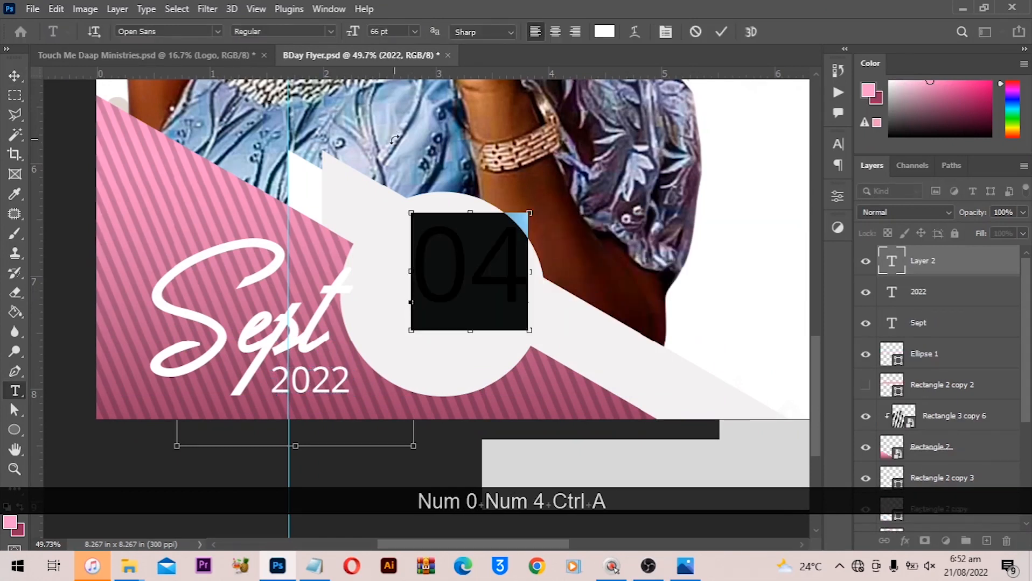
{"action": "left_click", "coordinate": [604, 31]}
{"action": "key", "text": "space"}
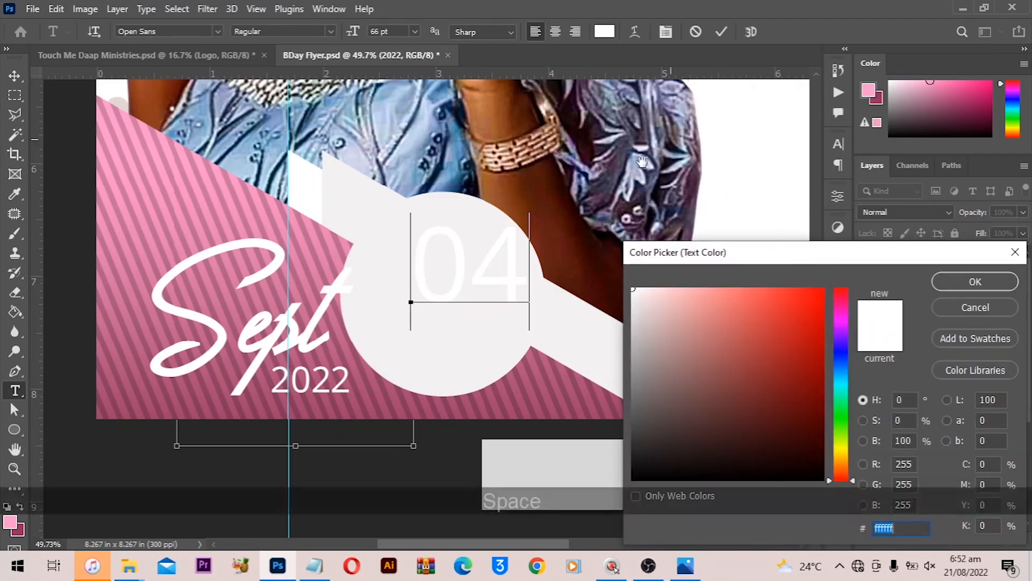
{"action": "left_click_drag", "start_coordinate": [642, 162], "coordinate": [397, 371]}
{"action": "left_click_drag", "start_coordinate": [542, 147], "coordinate": [476, 395]}
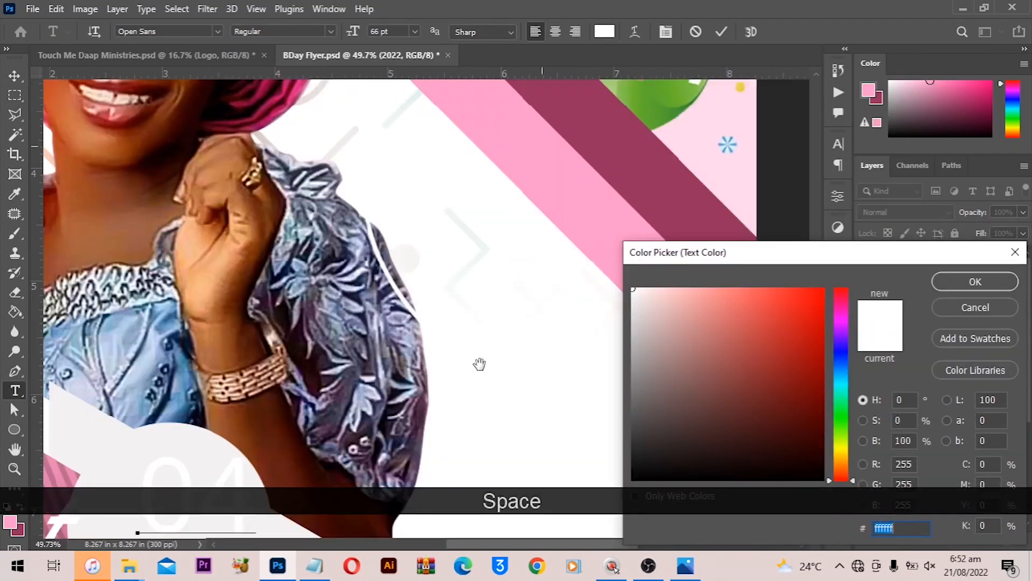
{"action": "left_click_drag", "start_coordinate": [571, 110], "coordinate": [486, 320]}
{"action": "left_click", "coordinate": [516, 322]}
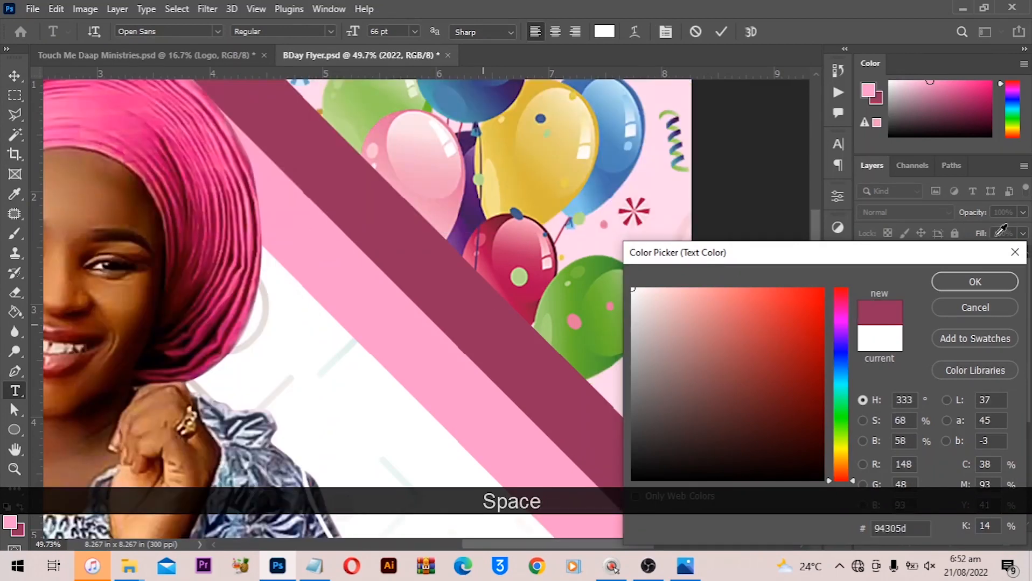
{"action": "left_click", "coordinate": [960, 284]}
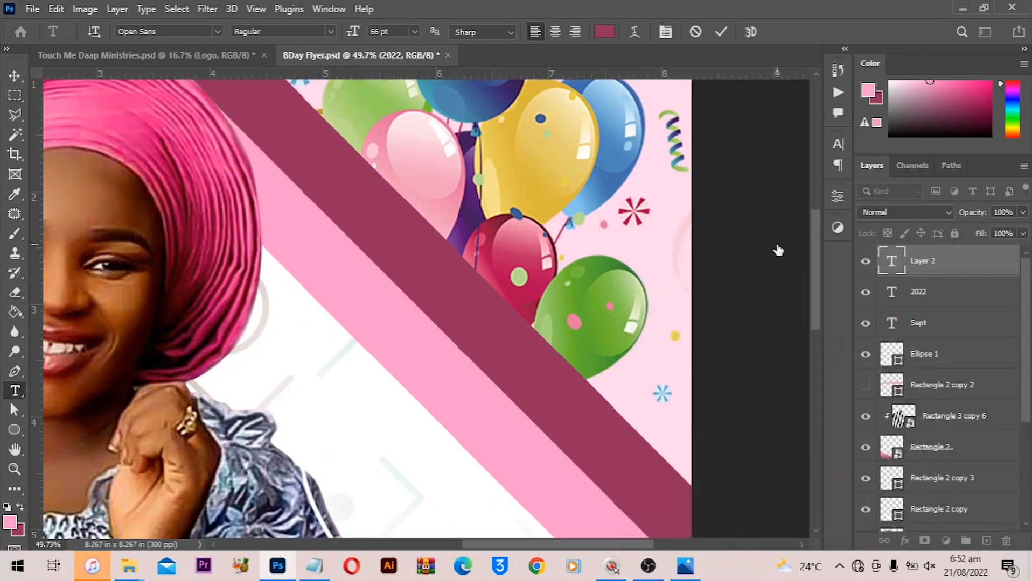
- Set the 04 text's font style to Extrabold Italic and nudge it slightly into place
{"action": "key", "text": "ctrl+0"}
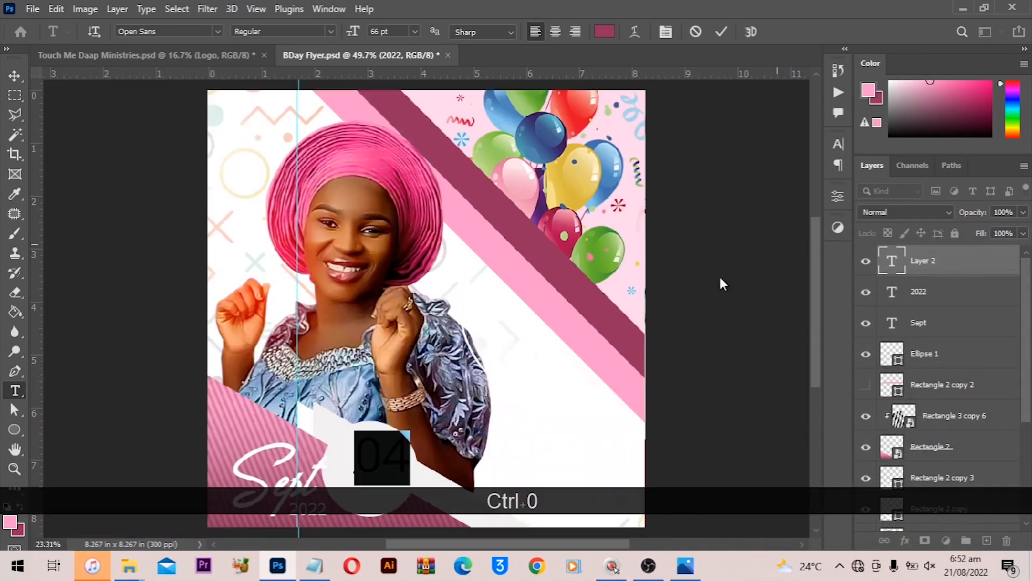
{"action": "left_click", "coordinate": [13, 84]}
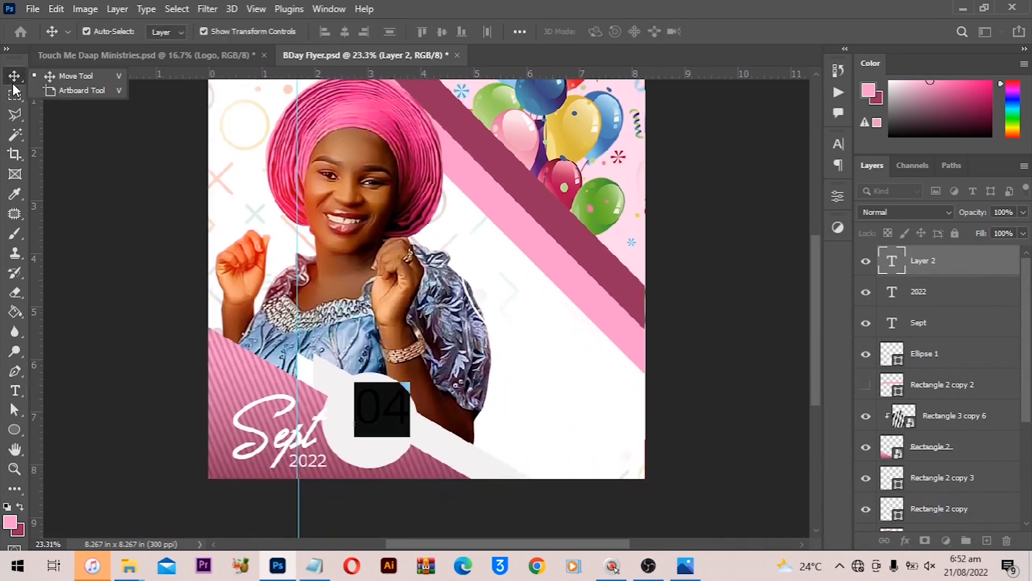
{"action": "left_click", "coordinate": [837, 146]}
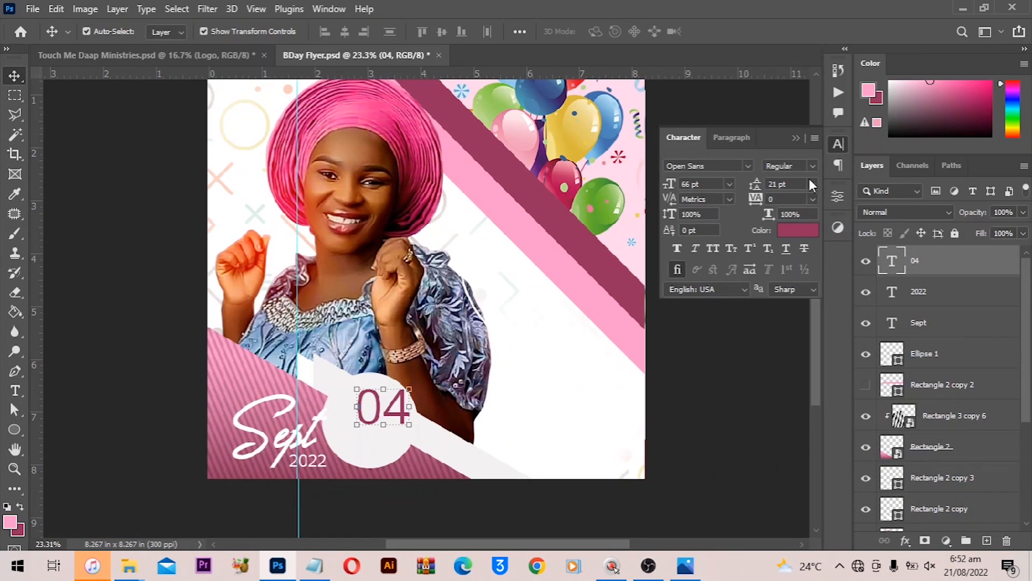
{"action": "left_click", "coordinate": [813, 170]}
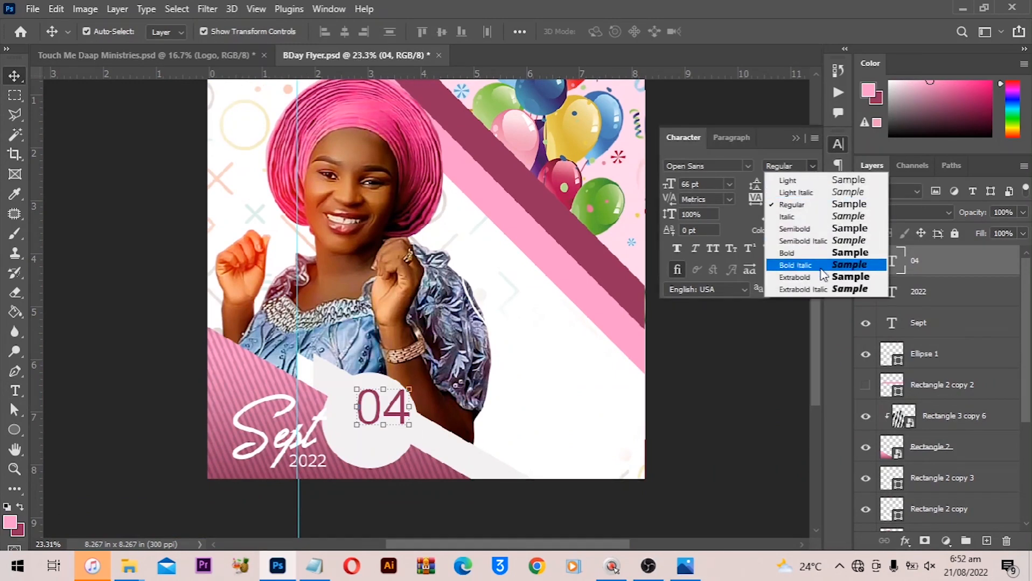
{"action": "left_click", "coordinate": [807, 290]}
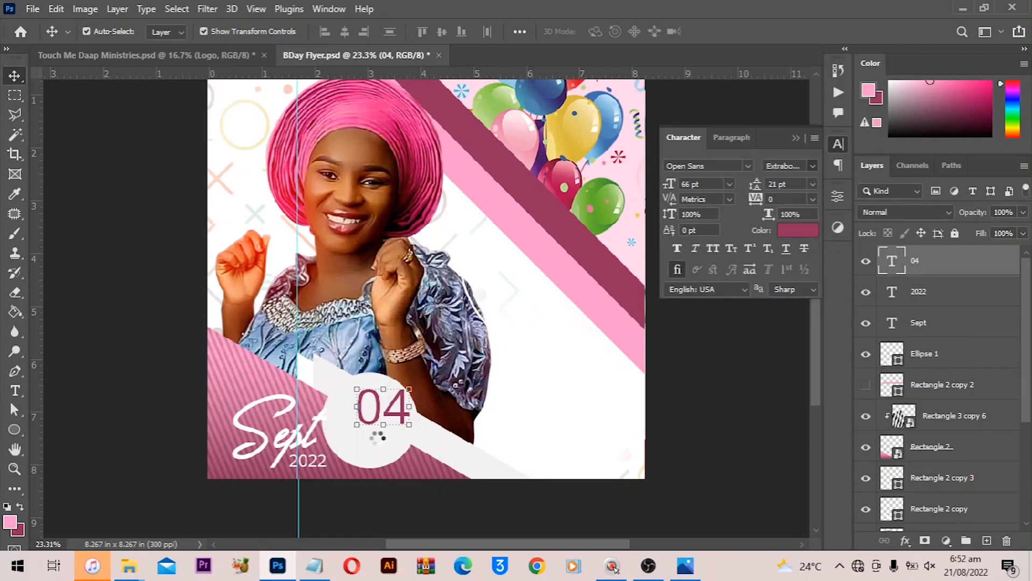
{"action": "left_click_drag", "start_coordinate": [379, 413], "coordinate": [372, 423]}
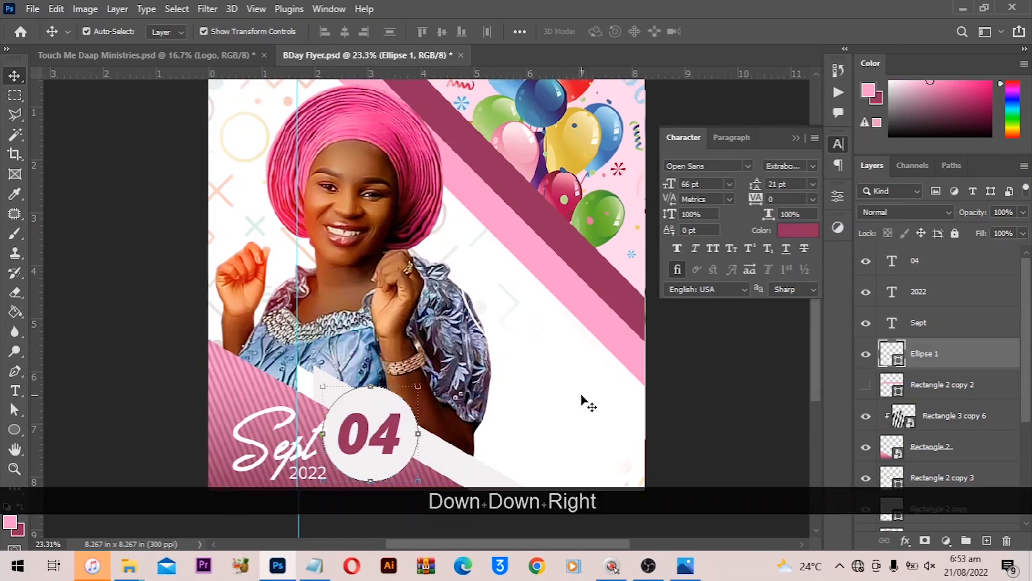
- Duplicate the circle onto the stripes beside the balloons and enlarge the copy to about 142%
{"action": "scroll", "coordinate": [582, 399], "scroll_direction": "up", "scroll_amount": 1}
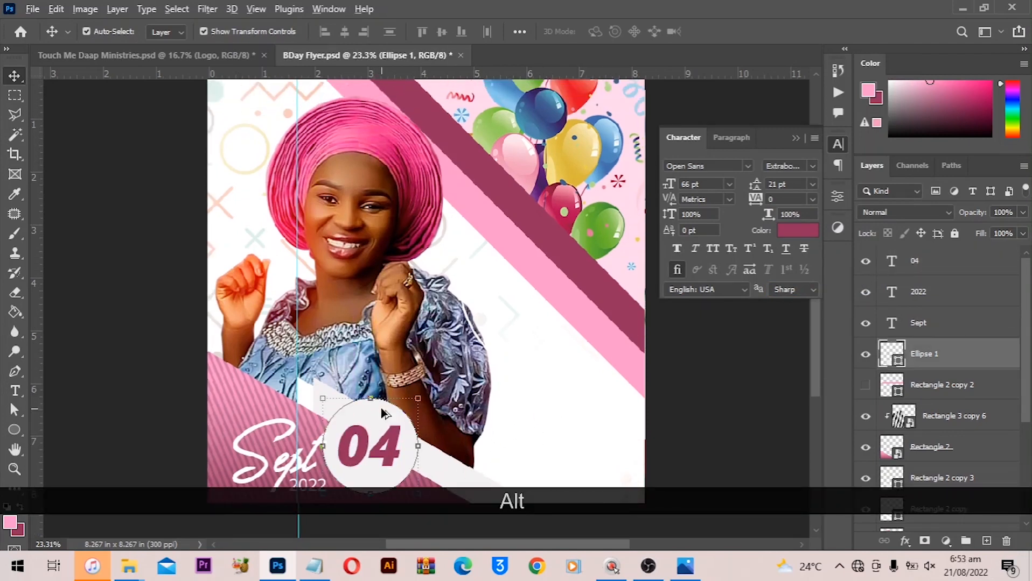
{"action": "left_click_drag", "start_coordinate": [380, 408], "coordinate": [513, 249]}
{"action": "key", "text": "space"}
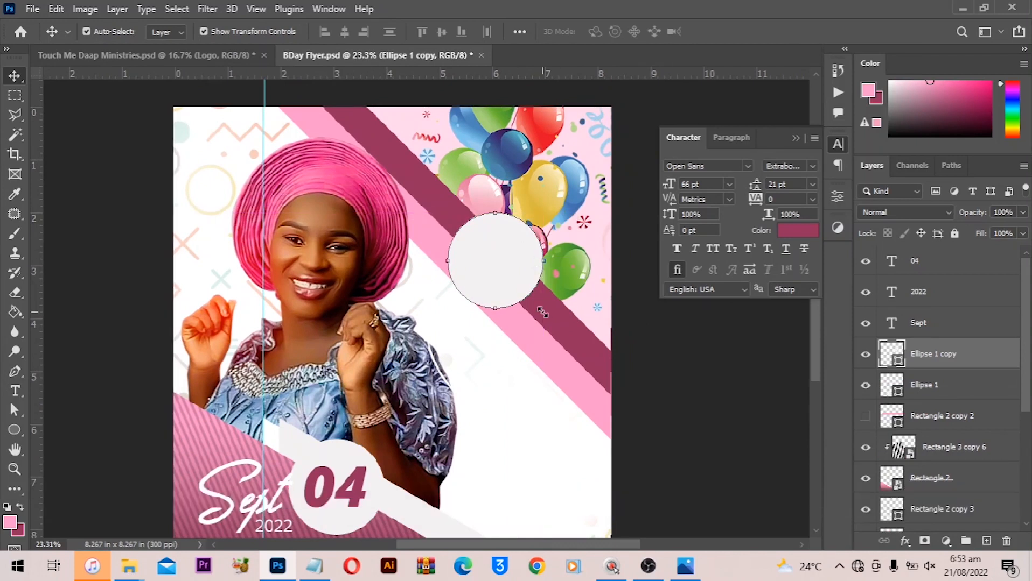
{"action": "key", "text": "ctrl+alt+t"}
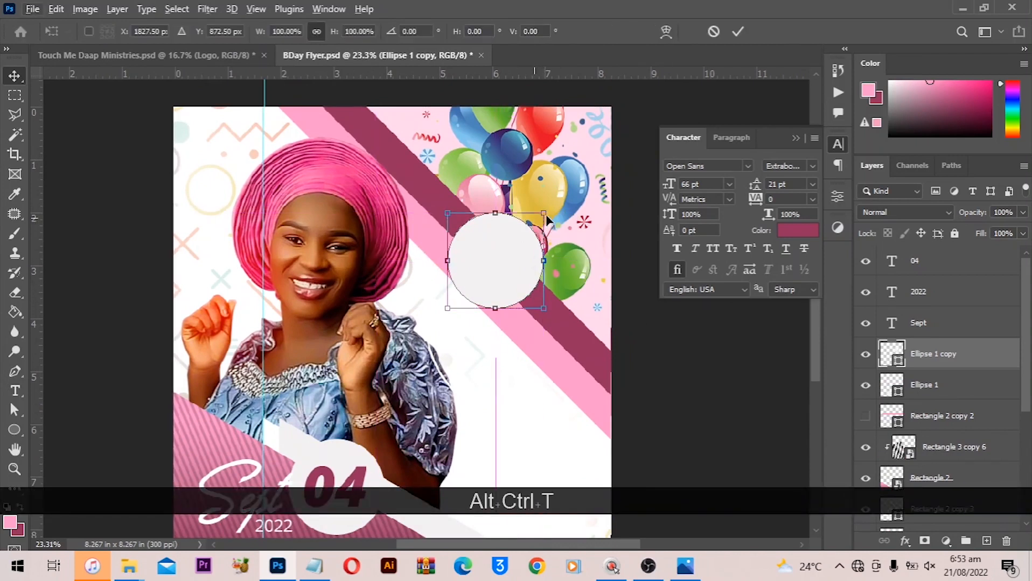
{"action": "left_click_drag", "start_coordinate": [546, 217], "coordinate": [563, 192]}
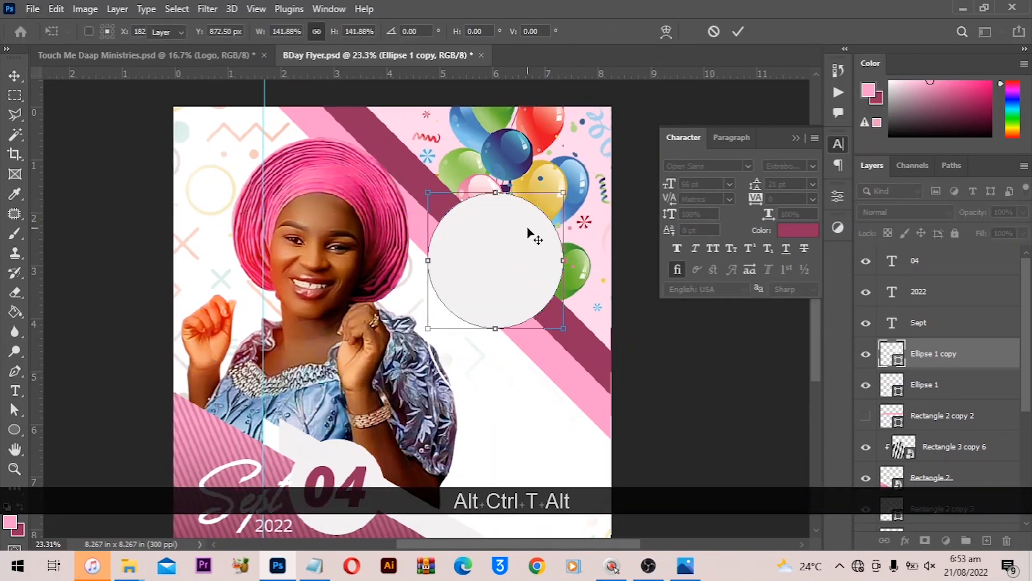
{"action": "double_click", "coordinate": [527, 229]}
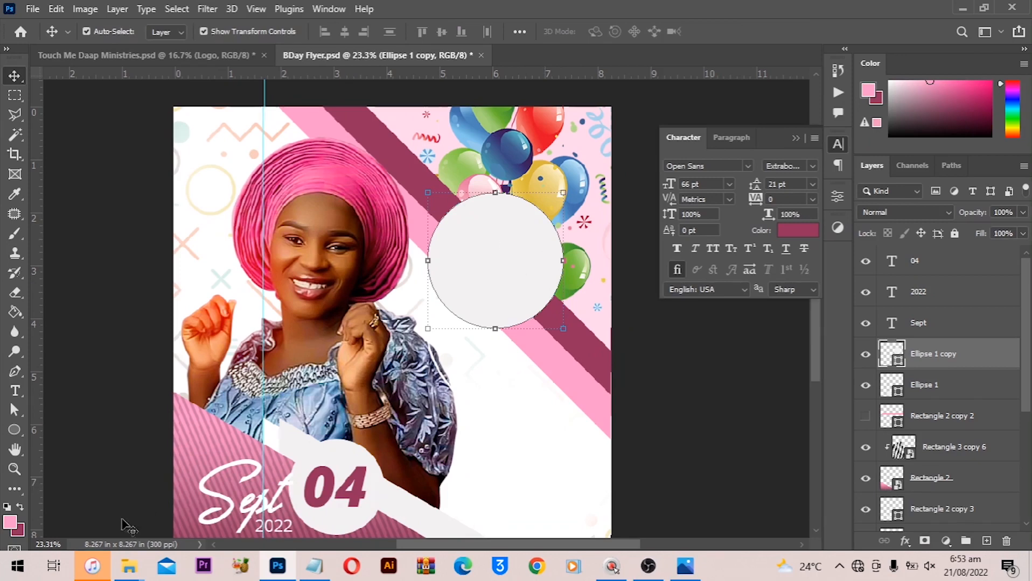
- Drag the Happy Birthday PNG from the BDay Flyer Tutorial folder into the flyer and scale it onto the new circle
{"action": "mouse_move", "coordinate": [130, 566]}
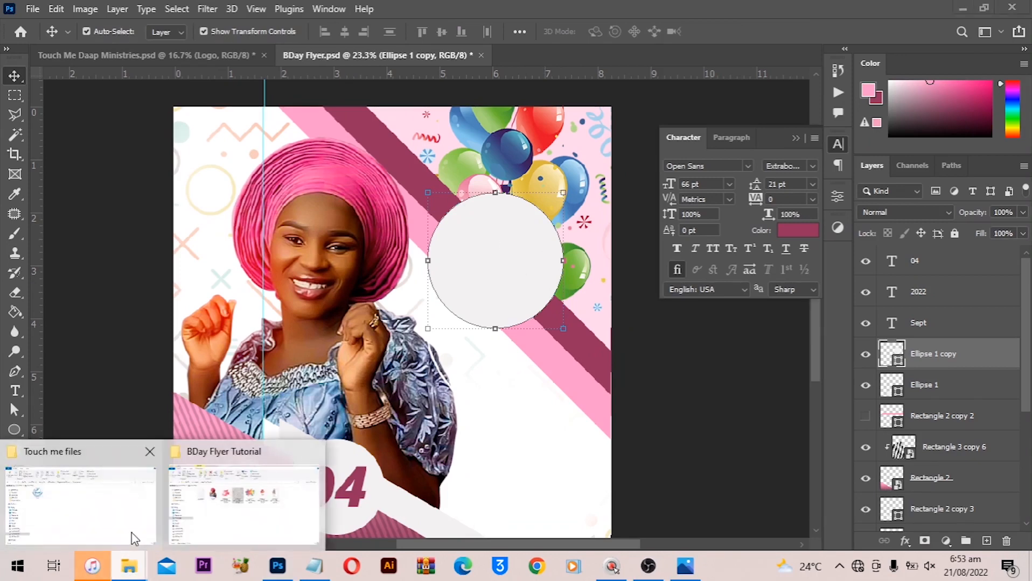
{"action": "left_click", "coordinate": [231, 513]}
{"action": "left_click", "coordinate": [560, 204]}
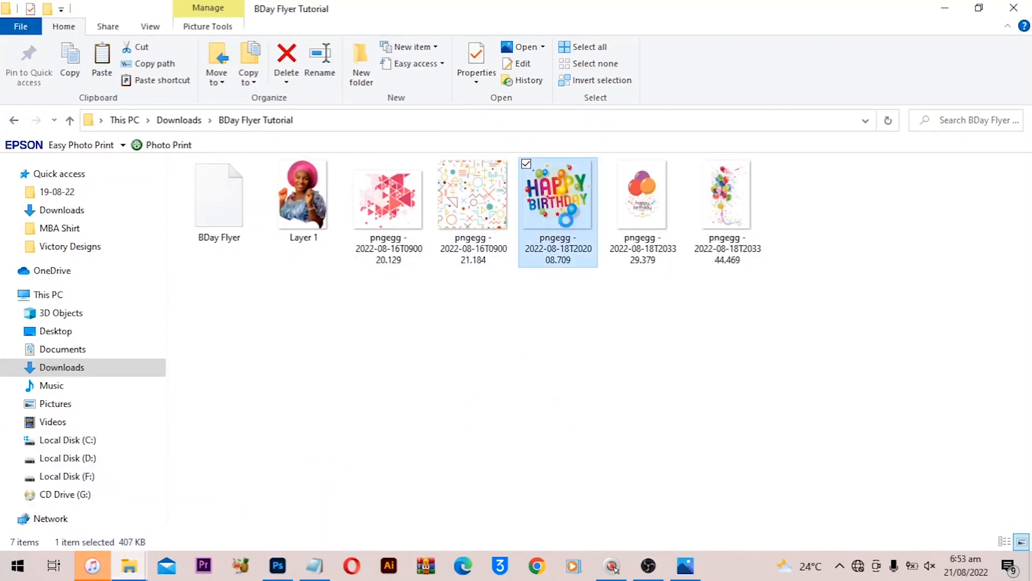
{"action": "left_click_drag", "start_coordinate": [566, 187], "coordinate": [468, 298]}
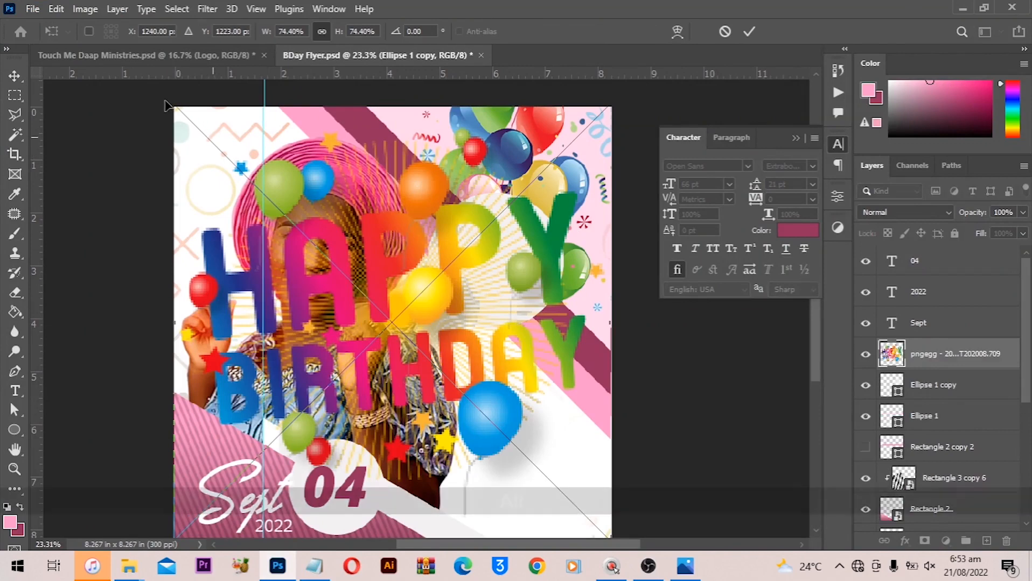
{"action": "left_click_drag", "start_coordinate": [174, 106], "coordinate": [214, 171]}
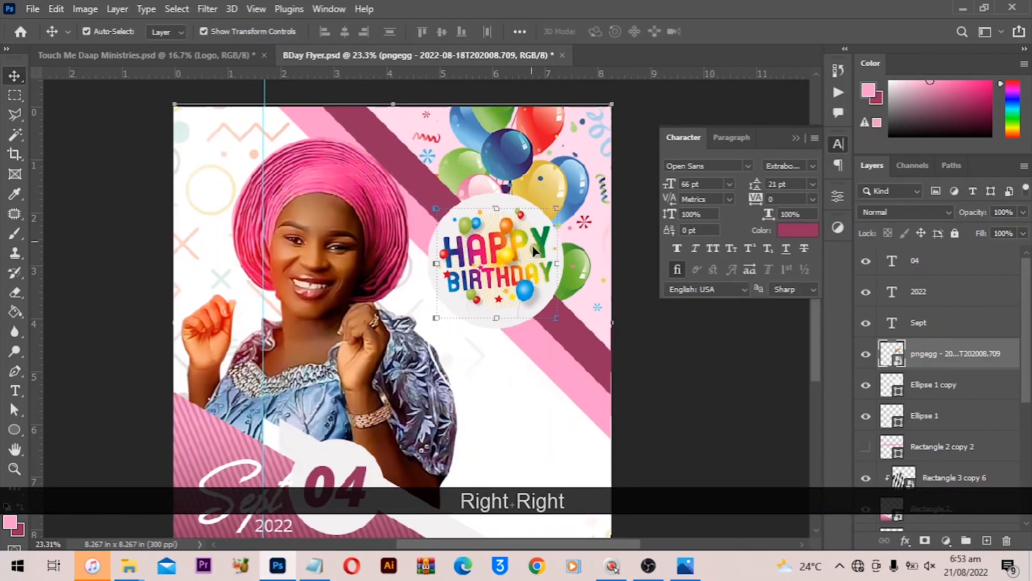
{"action": "scroll", "coordinate": [529, 263], "scroll_direction": "up", "scroll_amount": 1, "text": "alt"}
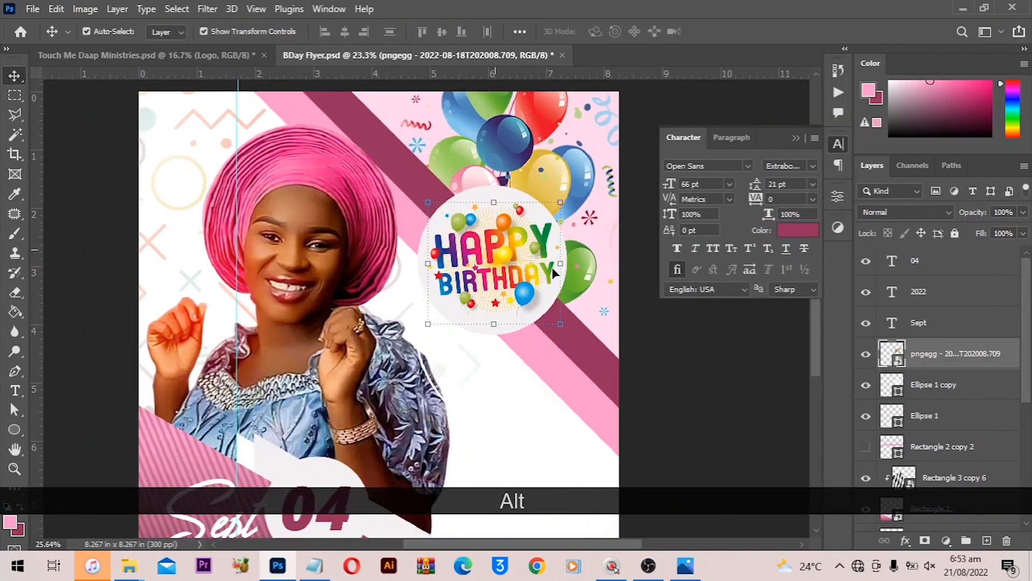
- Reposition the circle copy beneath the Happy Birthday graphic and enlarge it slightly from its center
{"action": "left_click", "coordinate": [934, 386], "text": "shift"}
{"action": "left_click_drag", "start_coordinate": [523, 232], "coordinate": [515, 251]}
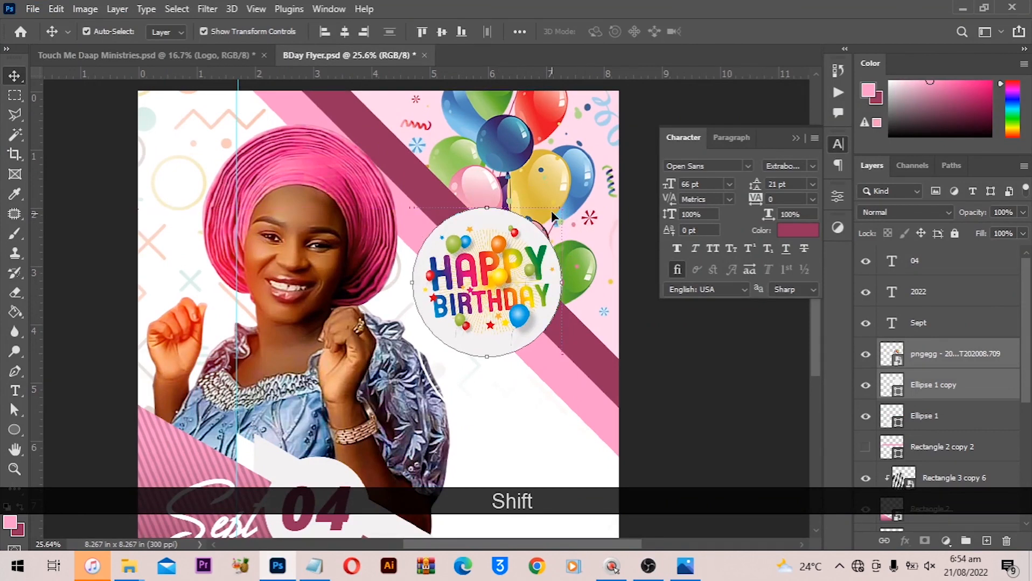
{"action": "key", "text": "alt"}
{"action": "left_click_drag", "start_coordinate": [563, 206], "coordinate": [566, 203]}
{"action": "key", "text": "Return"}
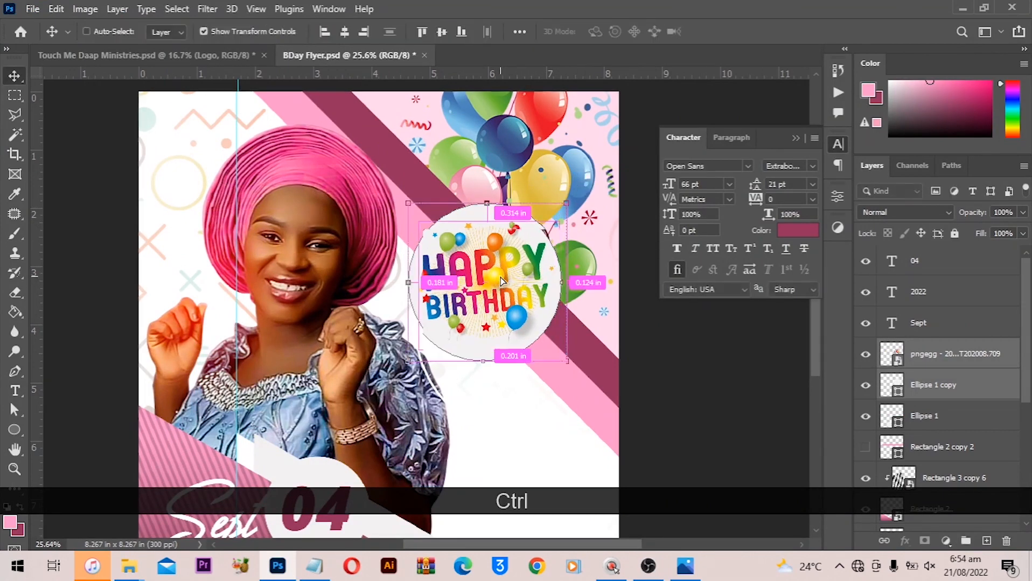
{"action": "left_click_drag", "start_coordinate": [500, 277], "coordinate": [509, 286]}
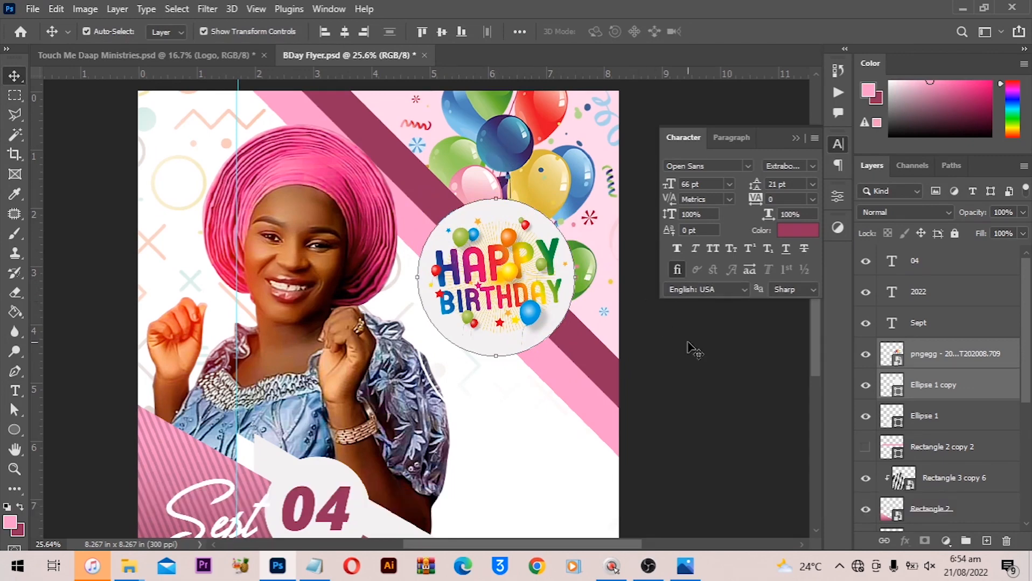
- Select the balloons image and lower its opacity to 50%
{"action": "left_click", "coordinate": [515, 148]}
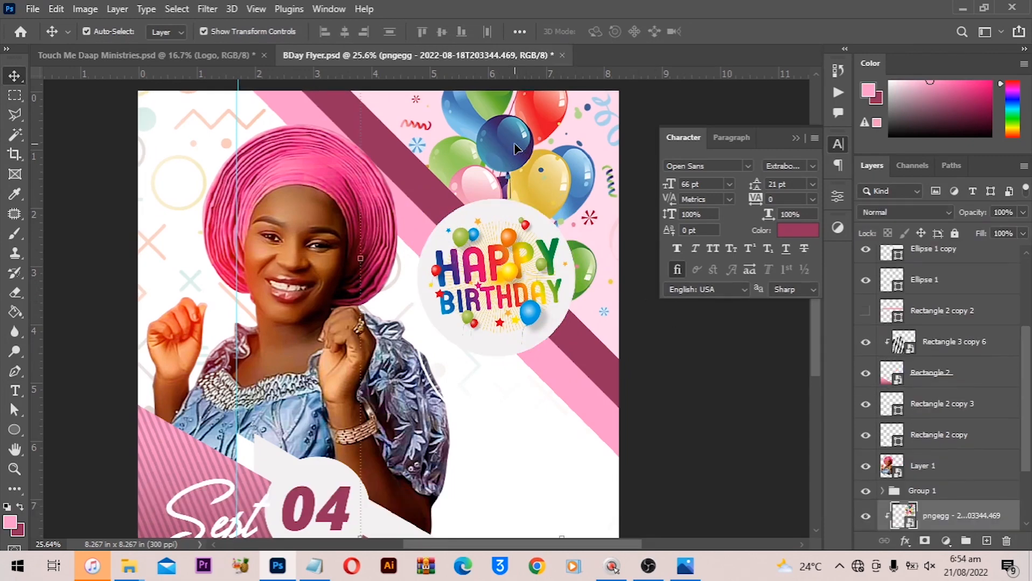
{"action": "key", "text": "Tab"}
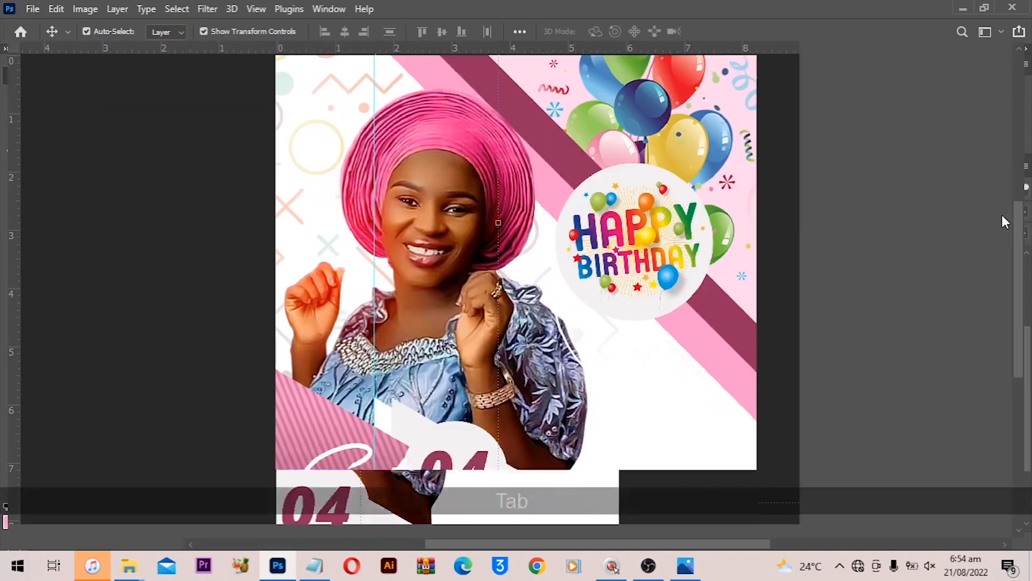
{"action": "key", "text": "Tab"}
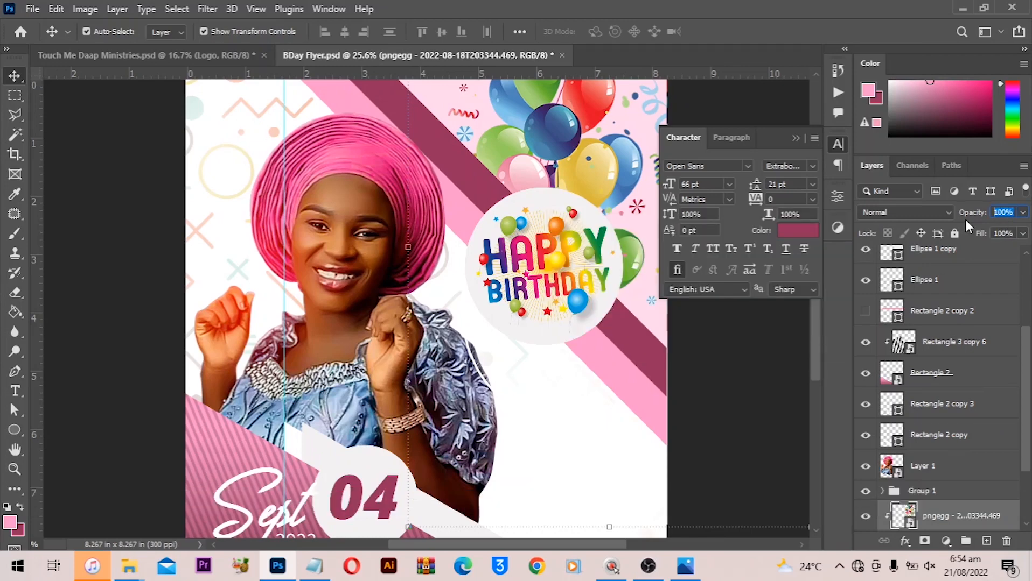
{"action": "type", "text": "50"}
{"action": "key", "text": "Return"}
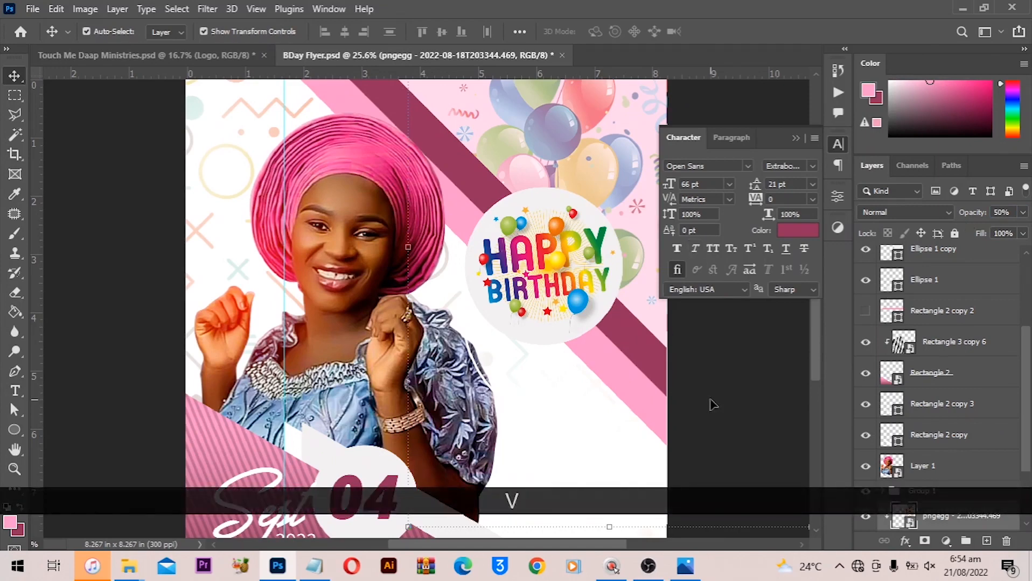
- Duplicate the Happy Birthday circle and enlarge the copy to about 105% around the original
{"action": "key", "text": "ctrl+0"}
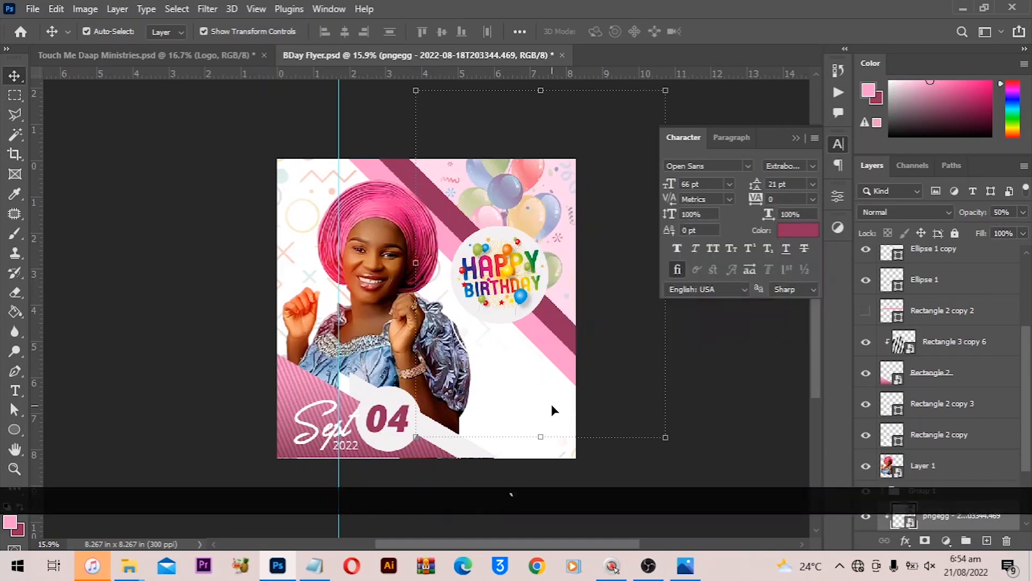
{"action": "scroll", "coordinate": [552, 355], "scroll_direction": "up", "scroll_amount": 2}
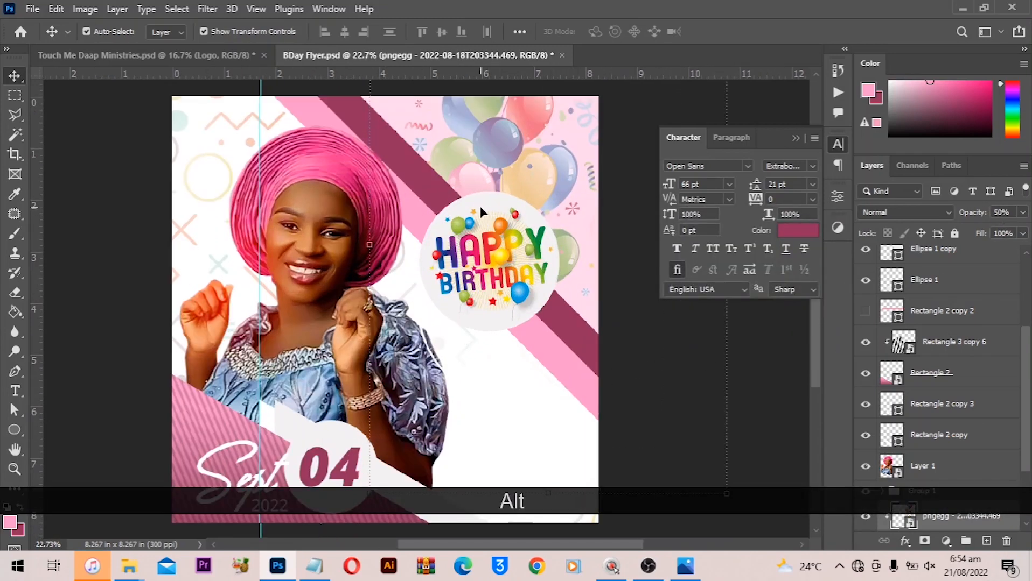
{"action": "left_click", "coordinate": [485, 196]}
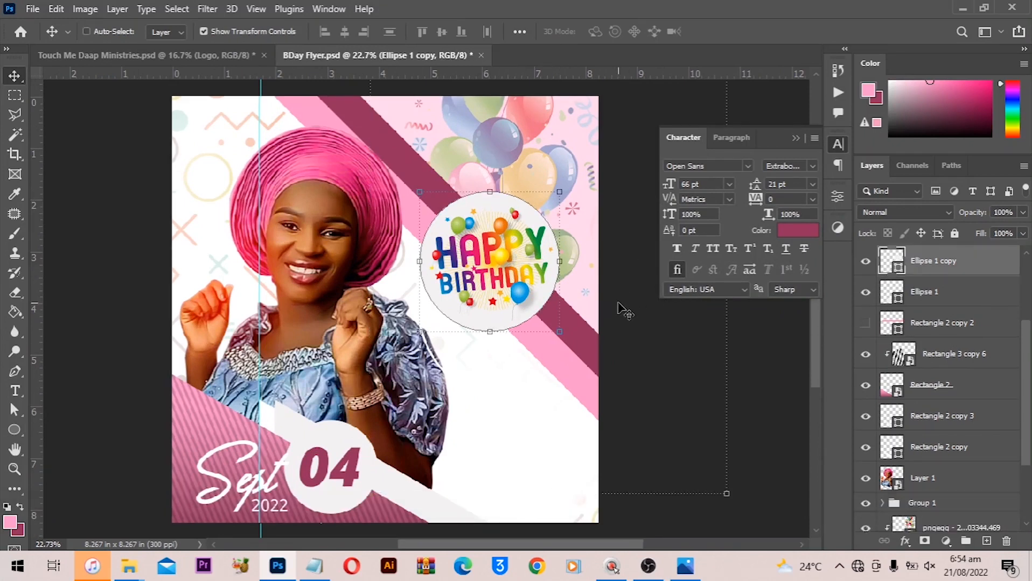
{"action": "key", "text": "ctrl"}
{"action": "key", "text": "ctrl+j"}
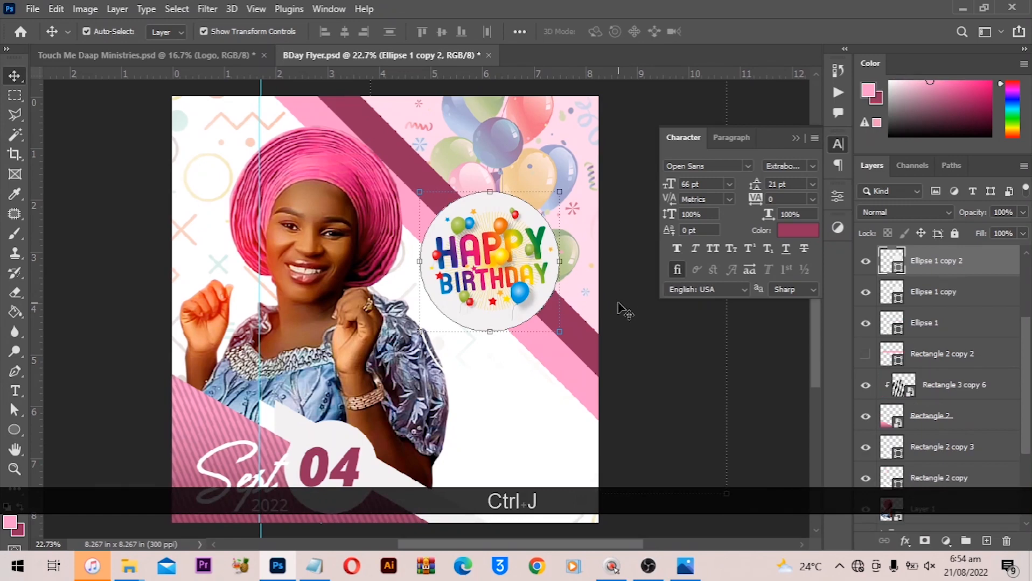
{"action": "key", "text": "alt"}
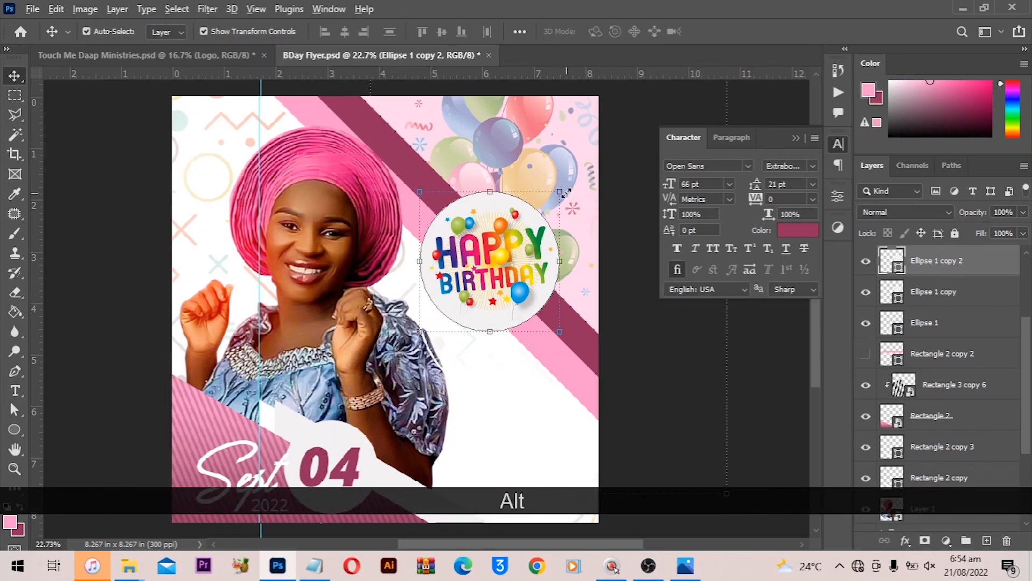
{"action": "left_click_drag", "start_coordinate": [564, 191], "coordinate": [569, 188]}
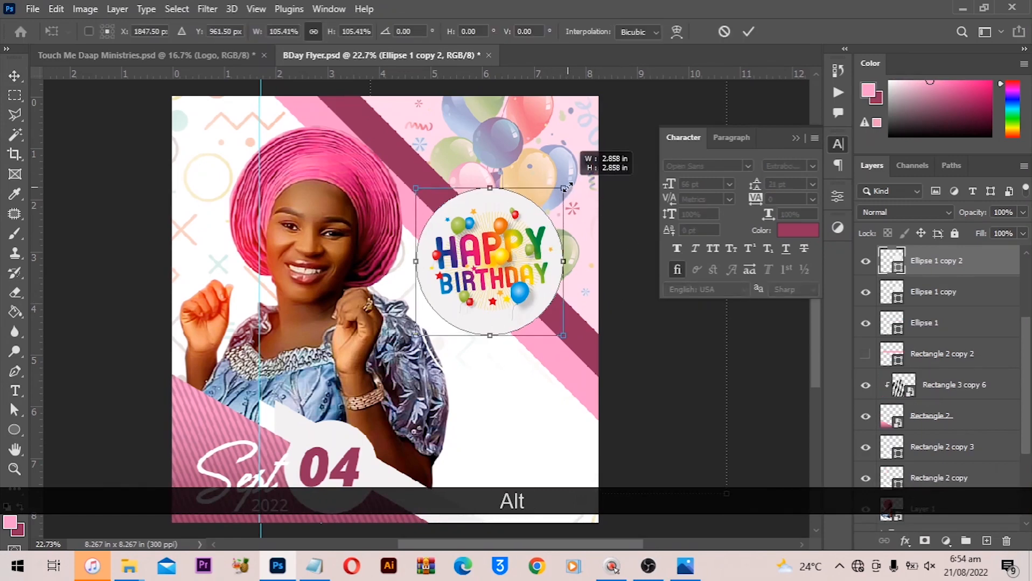
{"action": "double_click", "coordinate": [515, 216]}
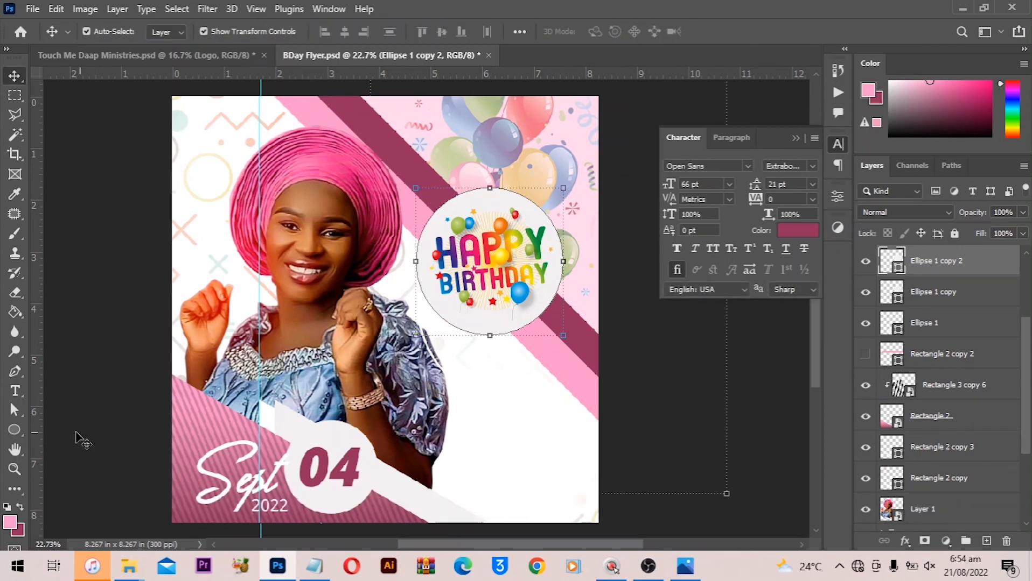
- Give the duplicated circle no fill and a dark pink stroke of 20 px
{"action": "left_click", "coordinate": [13, 432]}
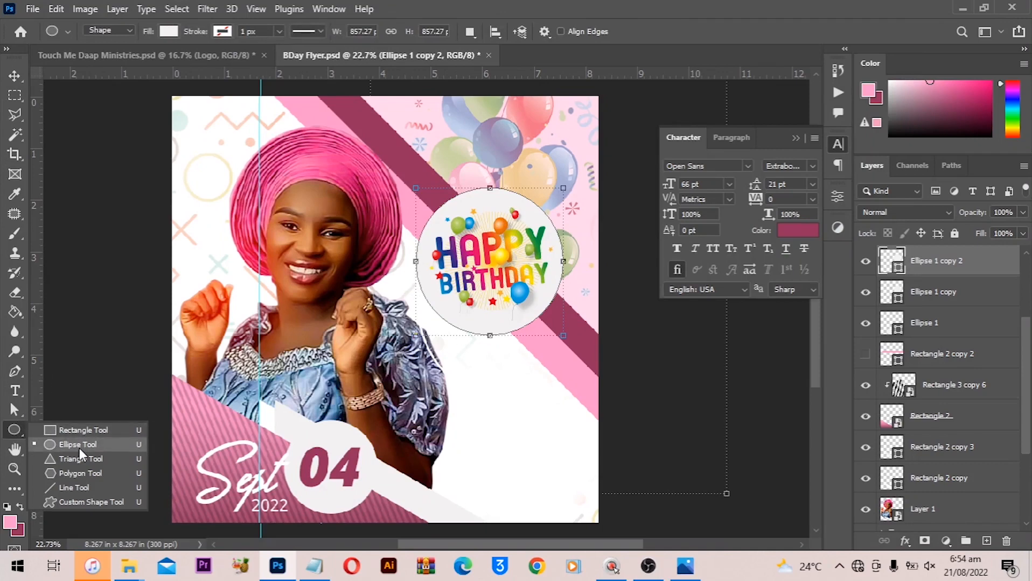
{"action": "left_click", "coordinate": [167, 31]}
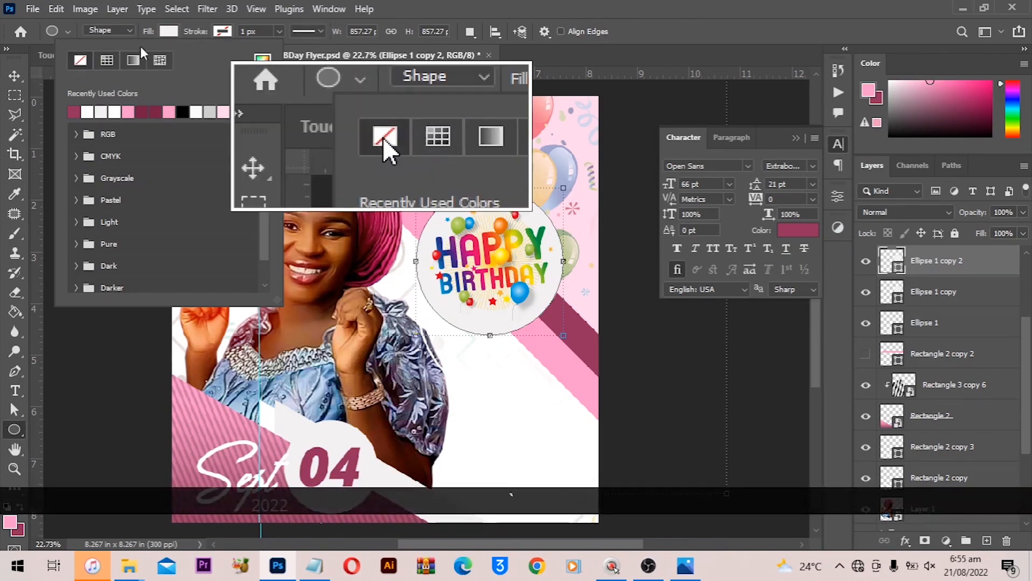
{"action": "left_click", "coordinate": [218, 33]}
{"action": "left_click", "coordinate": [220, 40]}
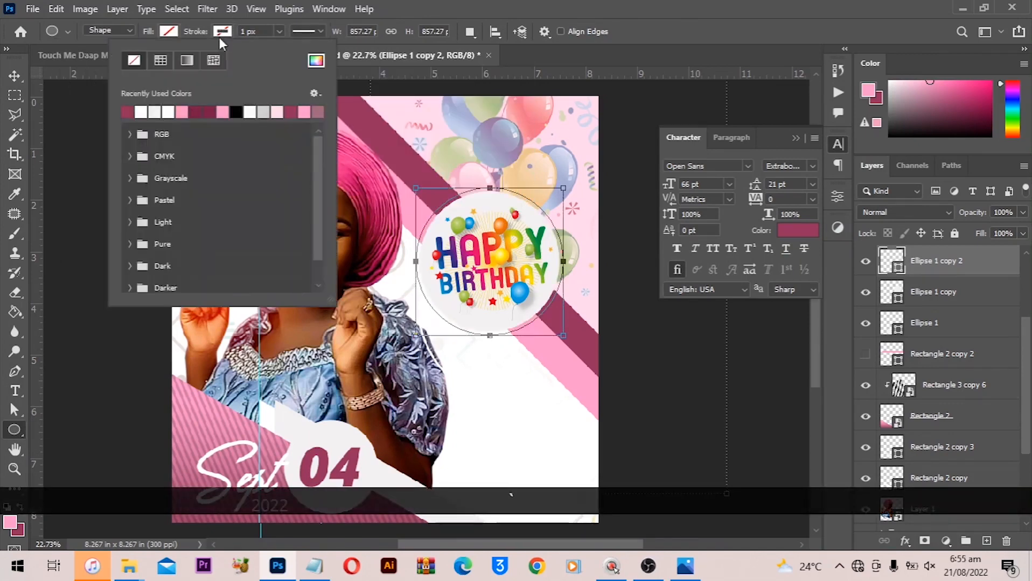
{"action": "left_click", "coordinate": [146, 109]}
{"action": "left_click", "coordinate": [141, 111]}
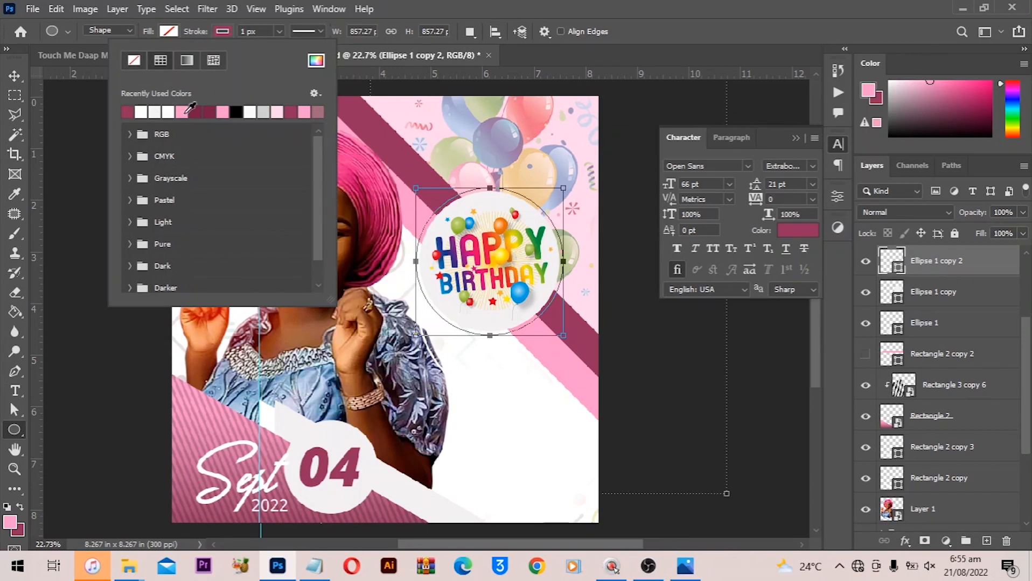
{"action": "left_click", "coordinate": [257, 37]}
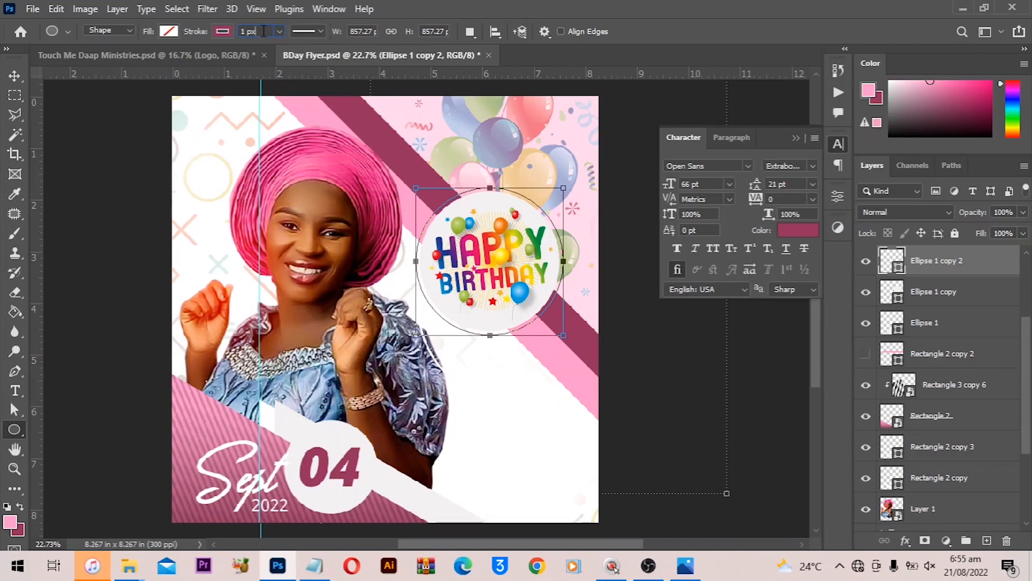
{"action": "left_click", "coordinate": [263, 30]}
{"action": "type", "text": "10"}
{"action": "key", "text": "Return"}
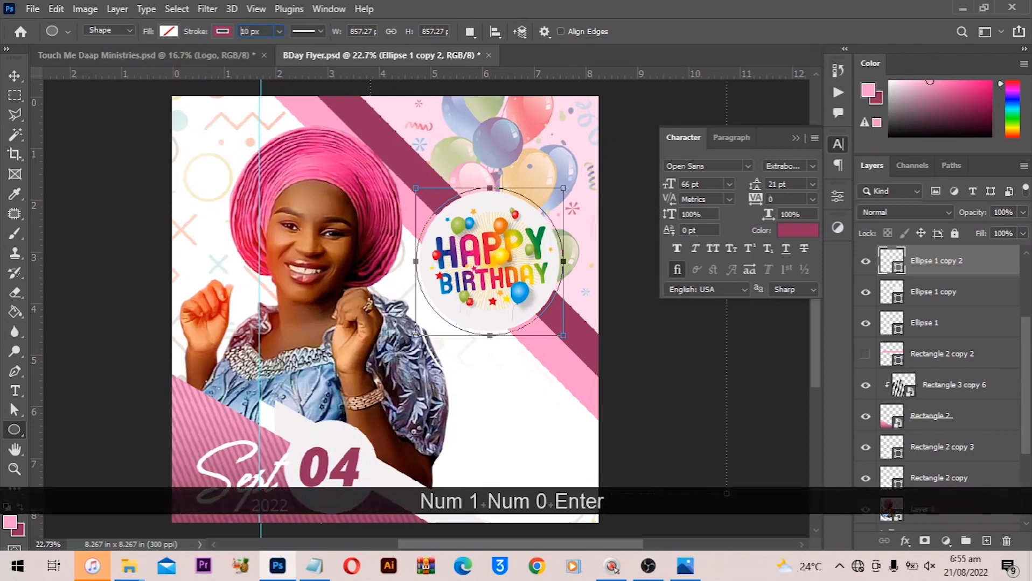
{"action": "left_click", "coordinate": [271, 30]}
{"action": "type", "text": "20"}
{"action": "key", "text": "Return"}
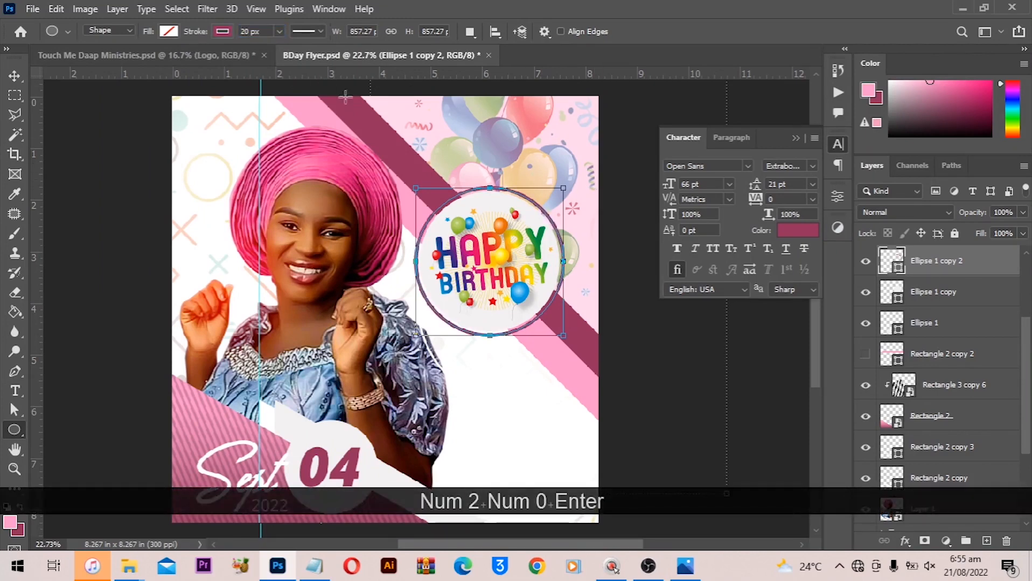
- Scale the stroked ring up to about 104% around the Happy Birthday circle
{"action": "key", "text": "v"}
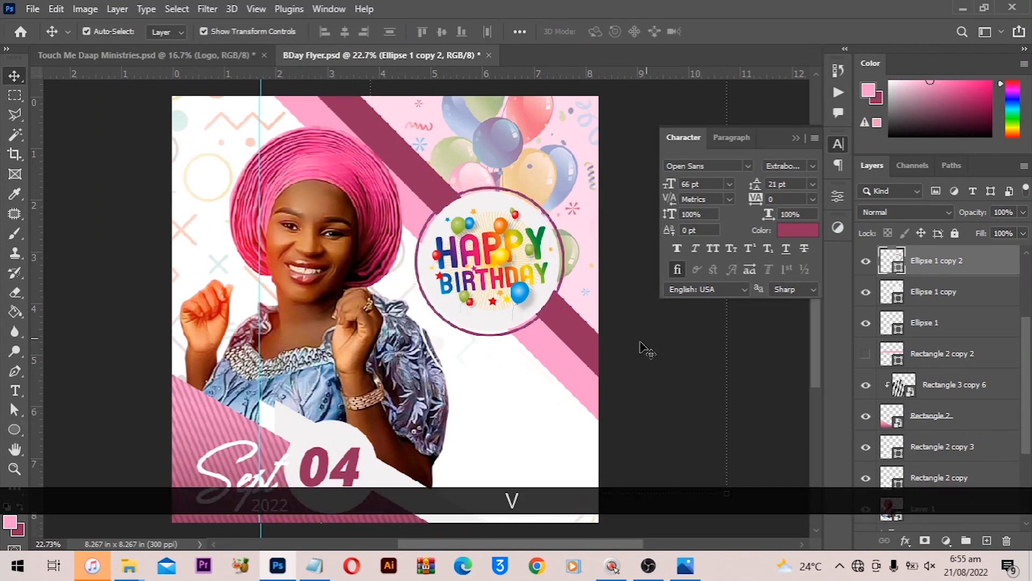
{"action": "left_click", "coordinate": [603, 338]}
{"action": "scroll", "coordinate": [603, 338], "scroll_direction": "down", "scroll_amount": 2}
{"action": "scroll", "coordinate": [548, 308], "scroll_direction": "down", "scroll_amount": 3}
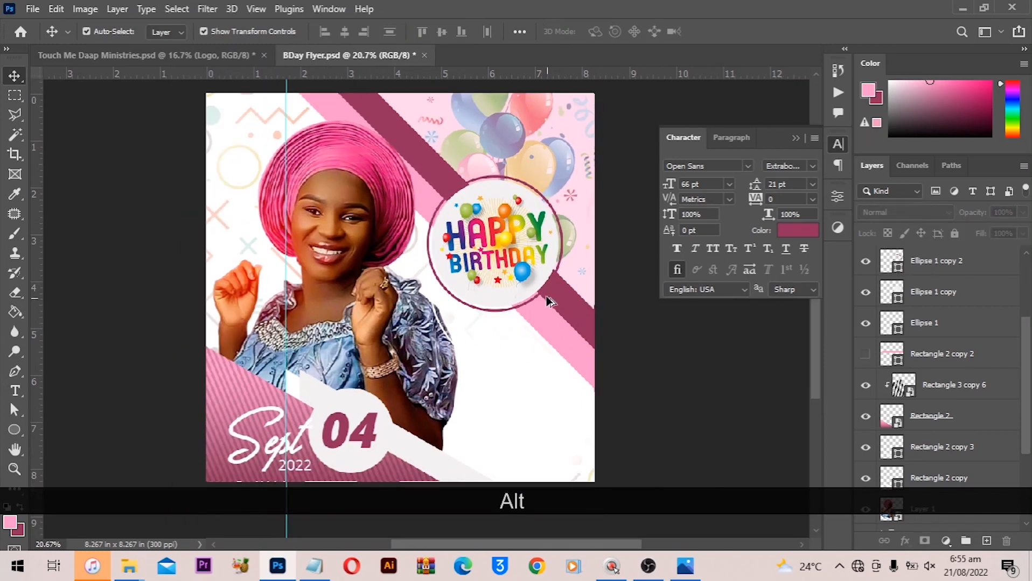
{"action": "scroll", "coordinate": [624, 363], "scroll_direction": "up", "scroll_amount": 2}
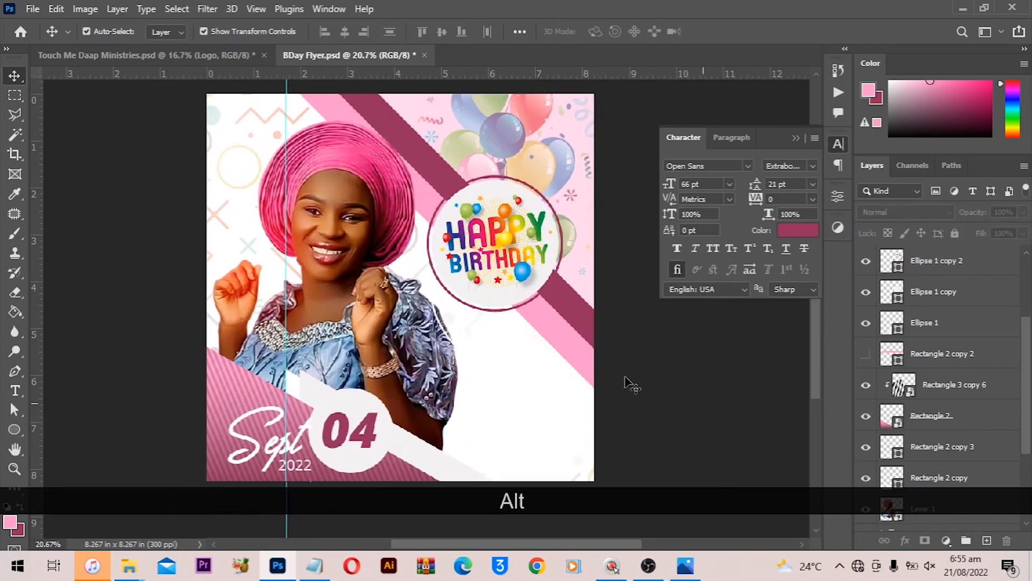
{"action": "scroll", "coordinate": [516, 325], "scroll_direction": "down", "scroll_amount": 3}
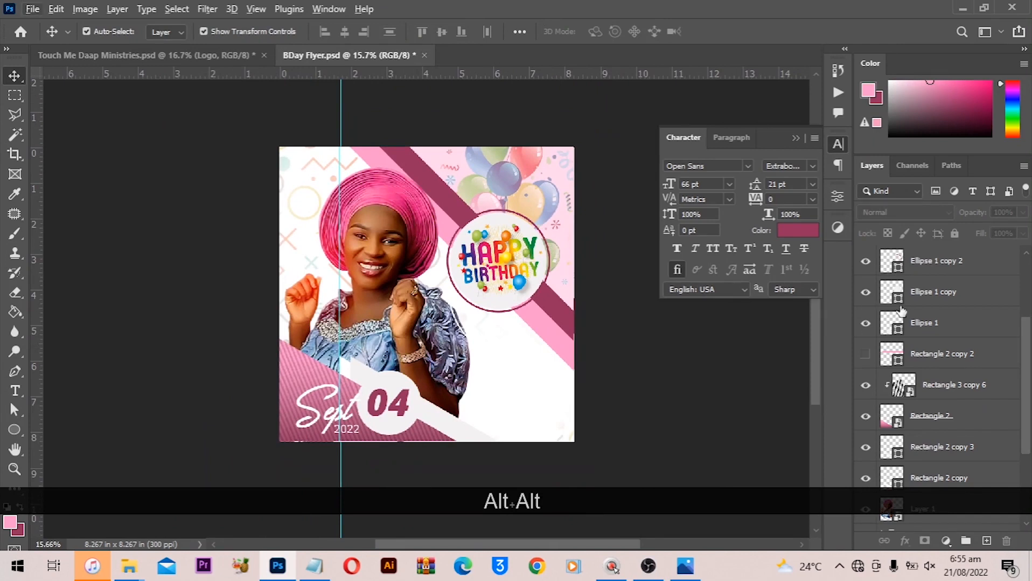
{"action": "left_click", "coordinate": [925, 296]}
{"action": "scroll", "coordinate": [575, 243], "scroll_direction": "up", "scroll_amount": 1}
{"action": "scroll", "coordinate": [428, 313], "scroll_direction": "up", "scroll_amount": 1}
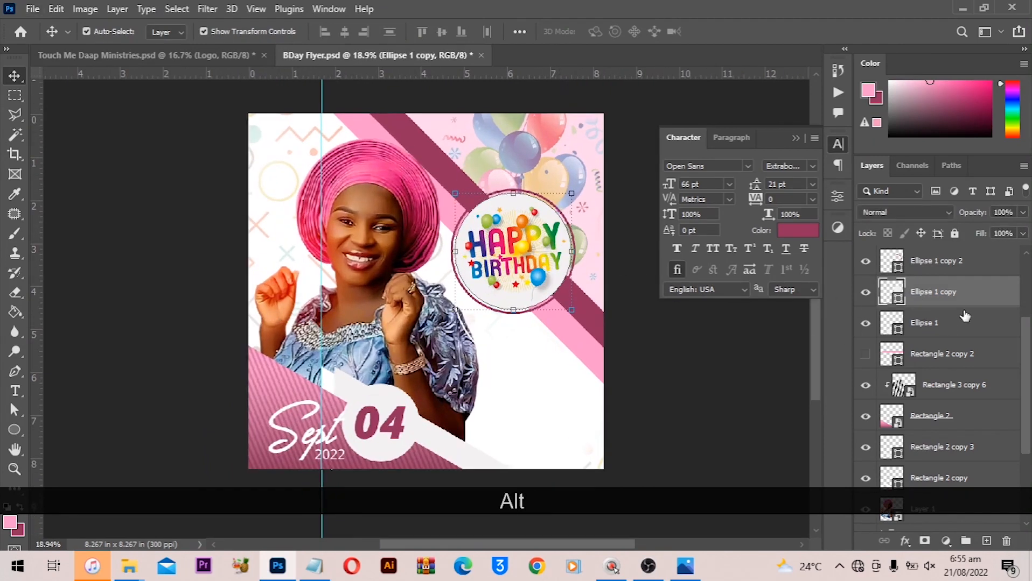
{"action": "left_click", "coordinate": [566, 177]}
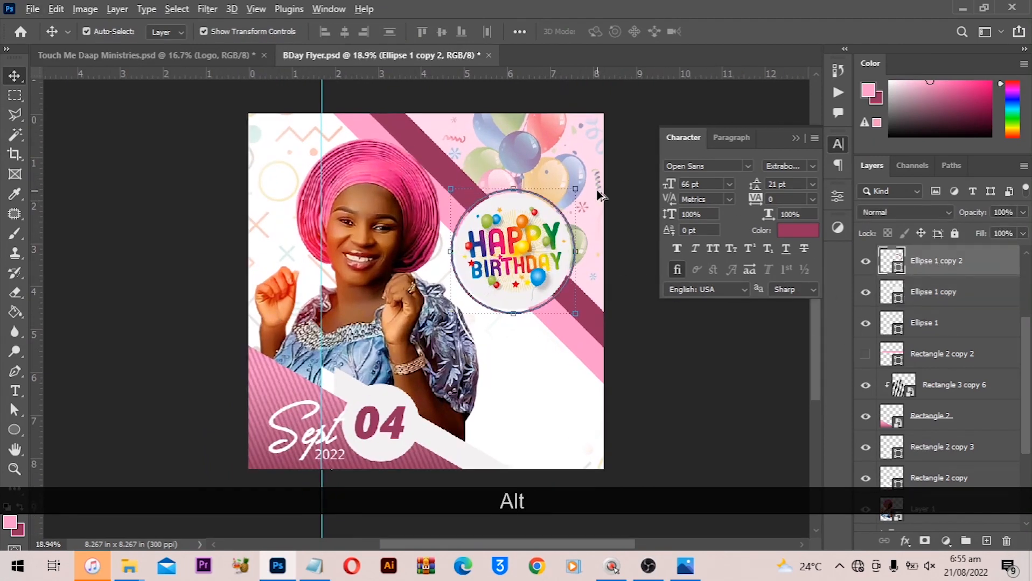
{"action": "left_click_drag", "start_coordinate": [573, 187], "coordinate": [577, 185]}
{"action": "scroll", "coordinate": [580, 194], "scroll_direction": "up", "scroll_amount": 1}
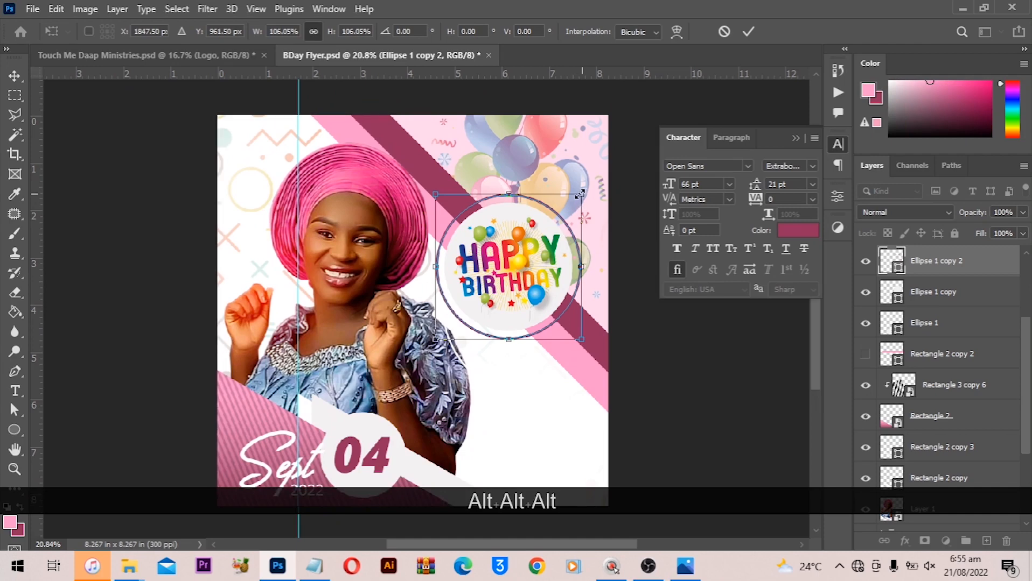
{"action": "left_click_drag", "start_coordinate": [579, 194], "coordinate": [578, 196]}
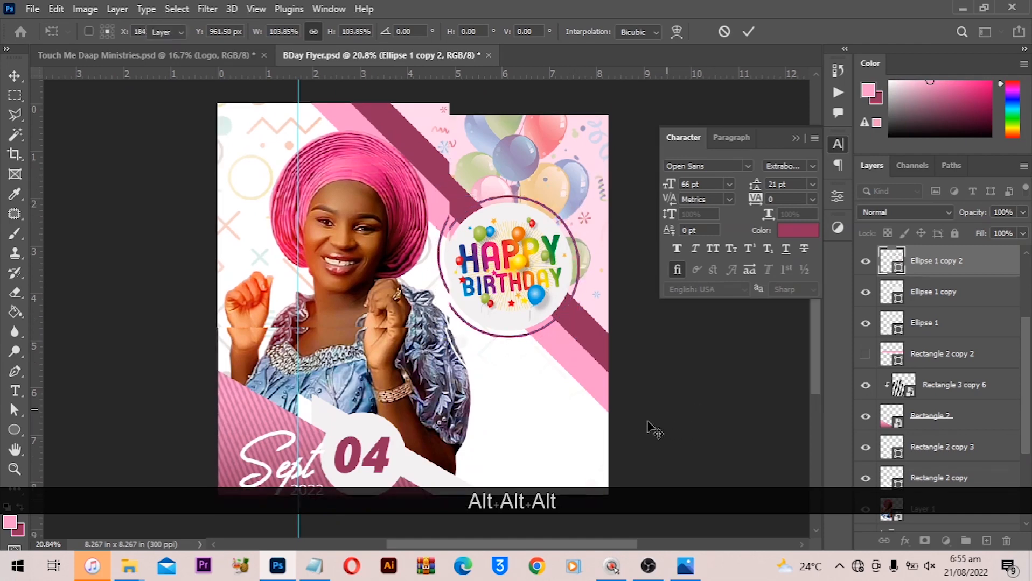
{"action": "left_click", "coordinate": [652, 429]}
{"action": "key", "text": "ctrl+0"}
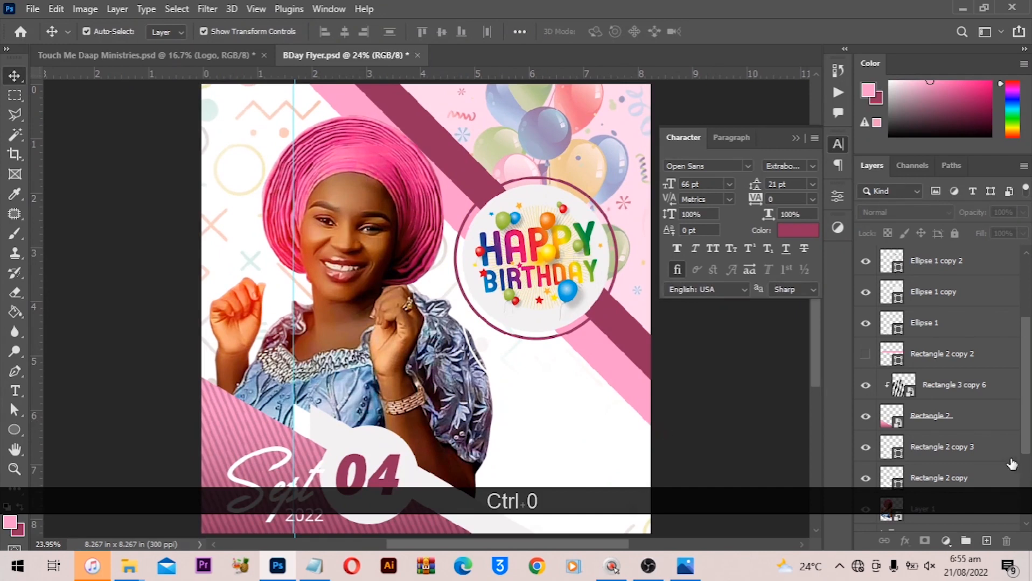
- Lower the stroked ring's opacity to 60%
{"action": "left_click", "coordinate": [941, 264]}
{"action": "left_click", "coordinate": [940, 292]}
{"action": "left_click", "coordinate": [945, 263]}
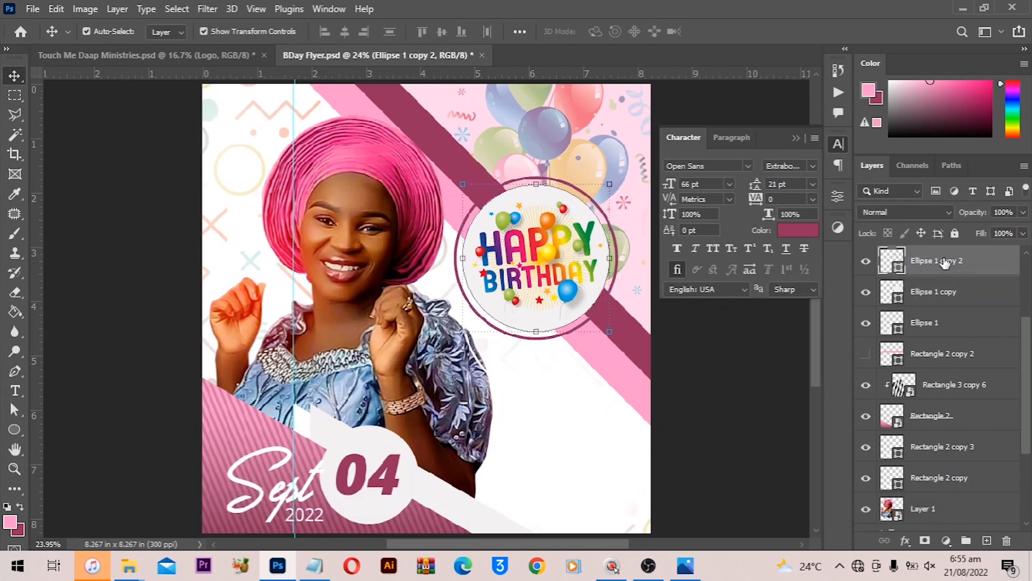
{"action": "key", "text": "KP_7"}
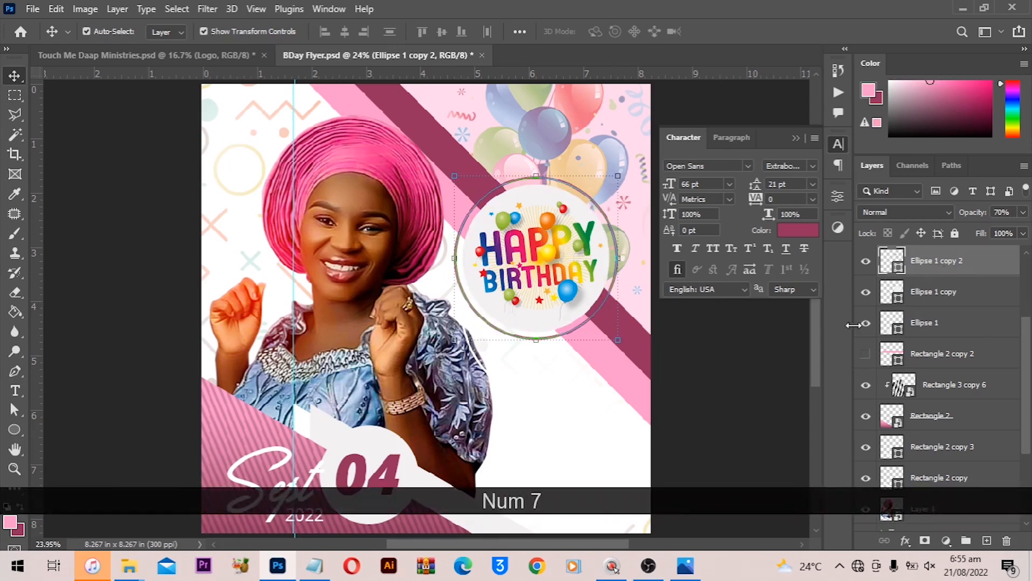
{"action": "left_click", "coordinate": [742, 391]}
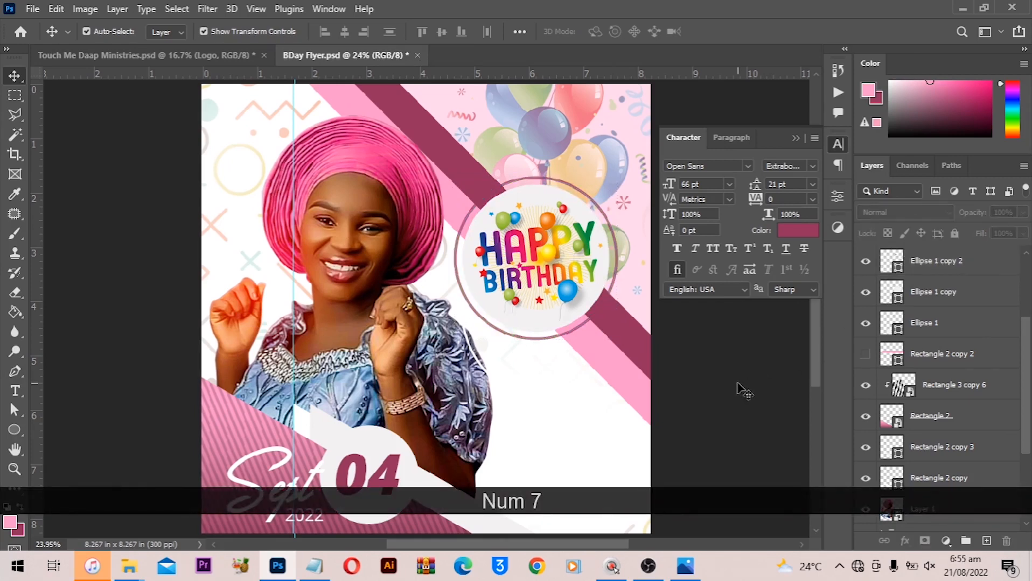
{"action": "left_click", "coordinate": [950, 265]}
{"action": "key", "text": "KP_6"}
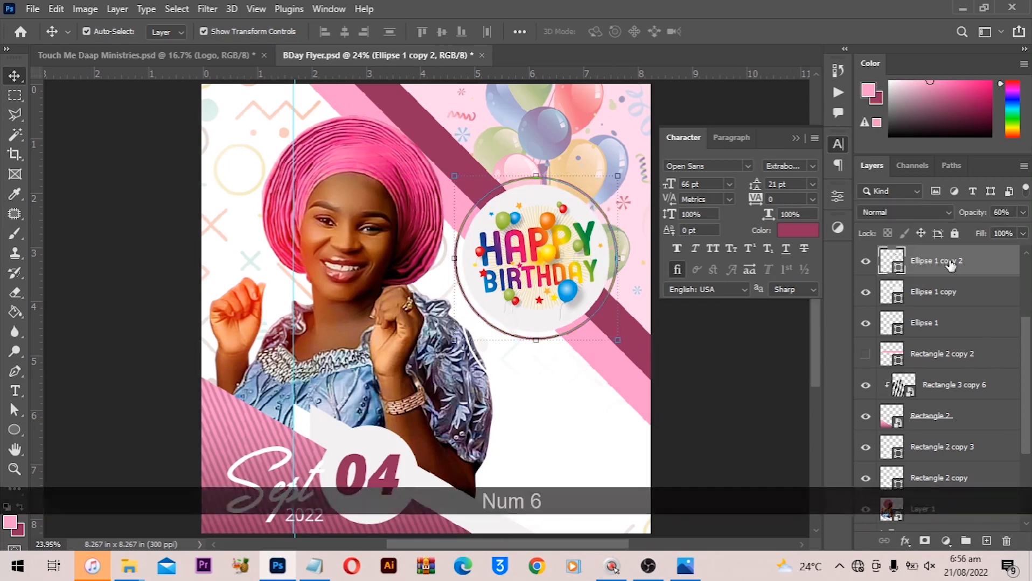
{"action": "left_click", "coordinate": [786, 334]}
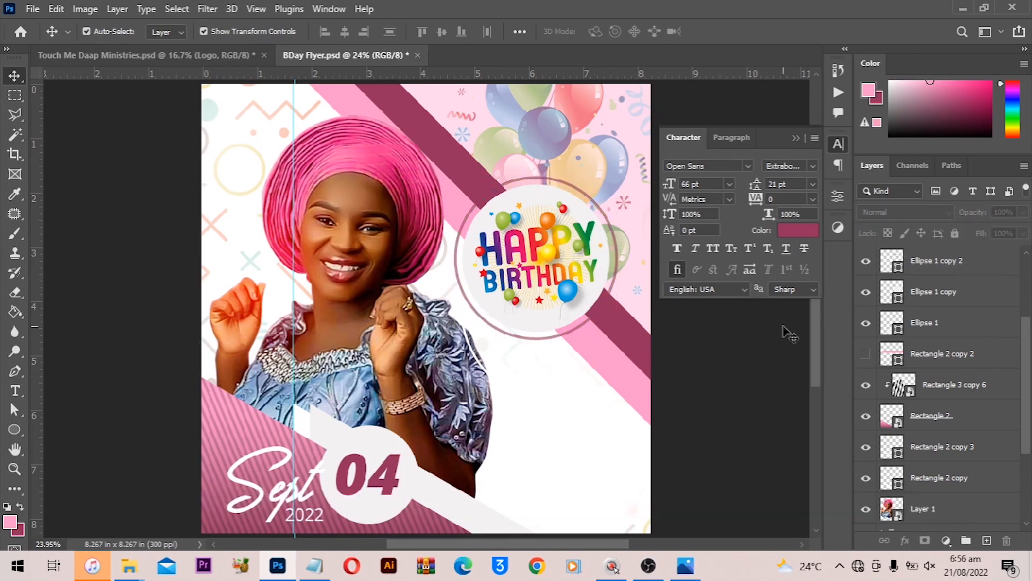
- Draw a small black circle about 0.36 in wide in the white area below the Happy Birthday badge
{"action": "scroll", "coordinate": [576, 357], "scroll_direction": "down", "scroll_amount": 2, "text": "alt"}
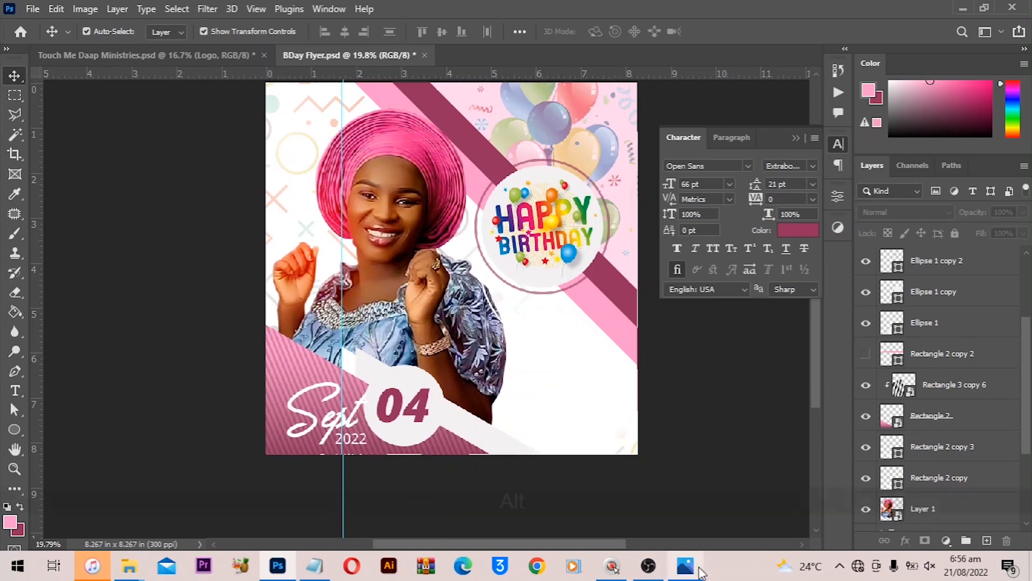
{"action": "scroll", "coordinate": [610, 516], "scroll_direction": "up", "scroll_amount": 4, "text": "alt"}
{"action": "left_click_drag", "start_coordinate": [566, 338], "coordinate": [552, 295]}
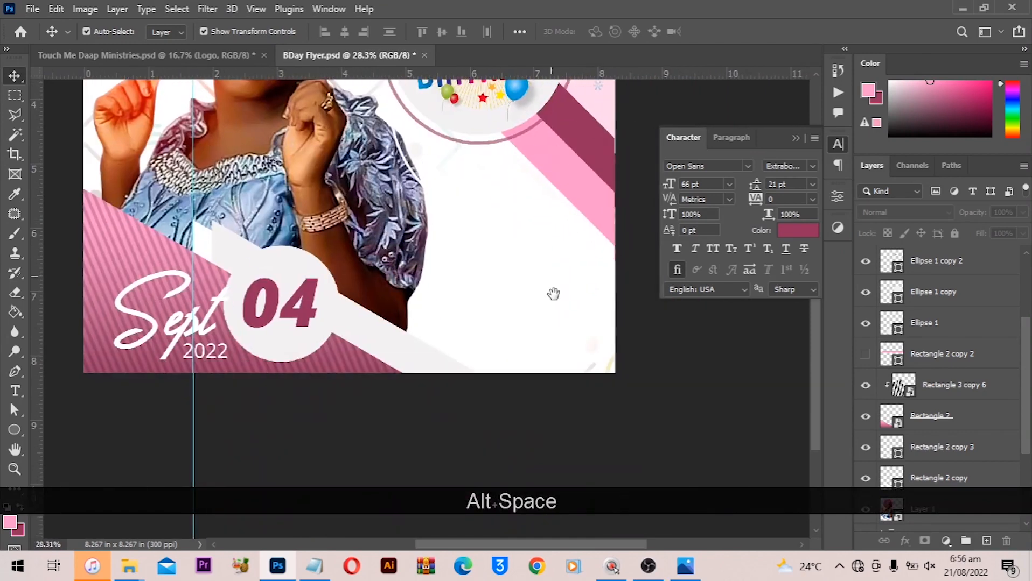
{"action": "scroll", "coordinate": [514, 272], "scroll_direction": "up", "scroll_amount": 3, "text": "alt"}
{"action": "left_click_drag", "start_coordinate": [522, 230], "coordinate": [513, 282]}
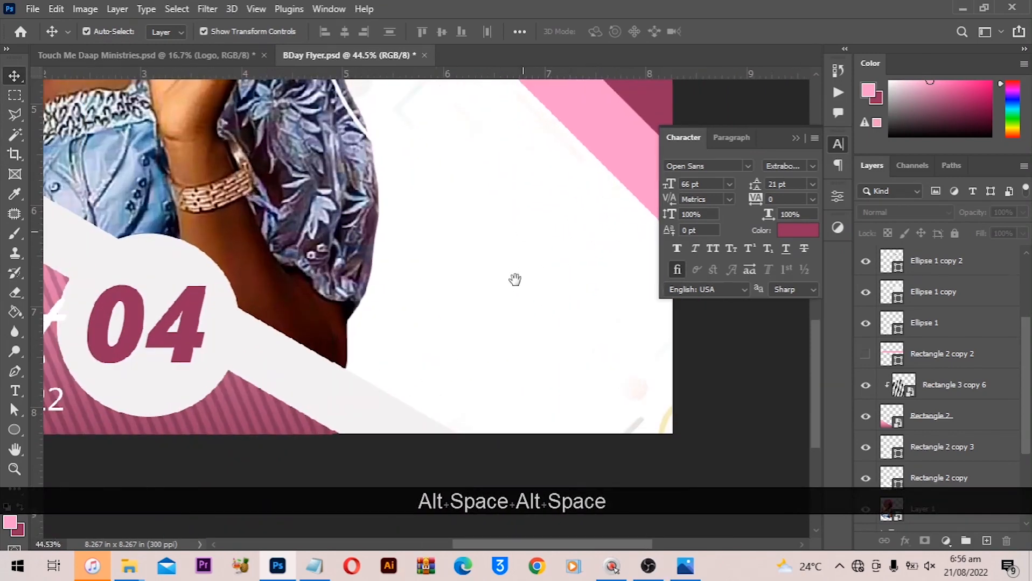
{"action": "left_click", "coordinate": [15, 431]}
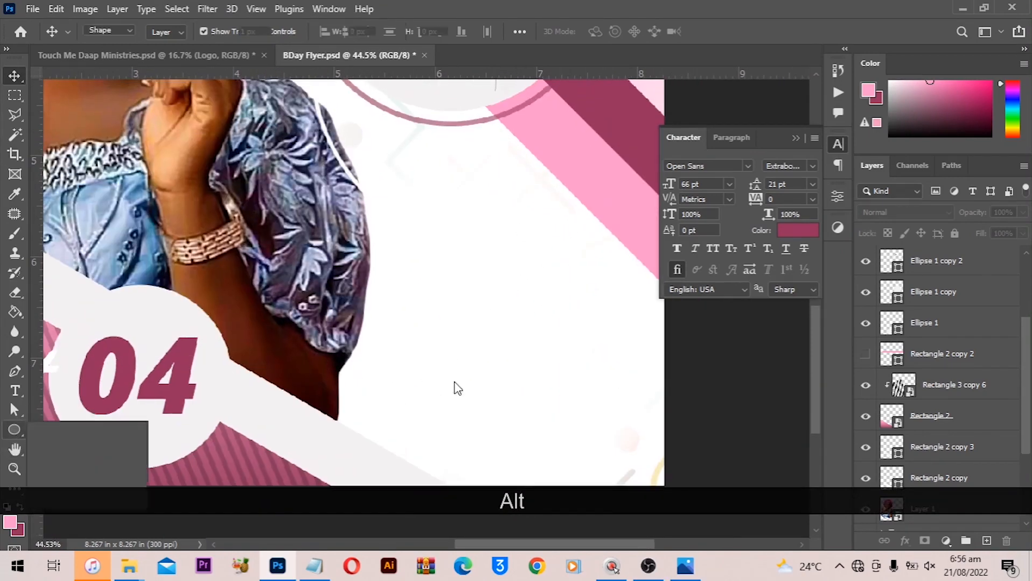
{"action": "scroll", "coordinate": [468, 367], "scroll_direction": "up", "scroll_amount": 1, "text": "alt"}
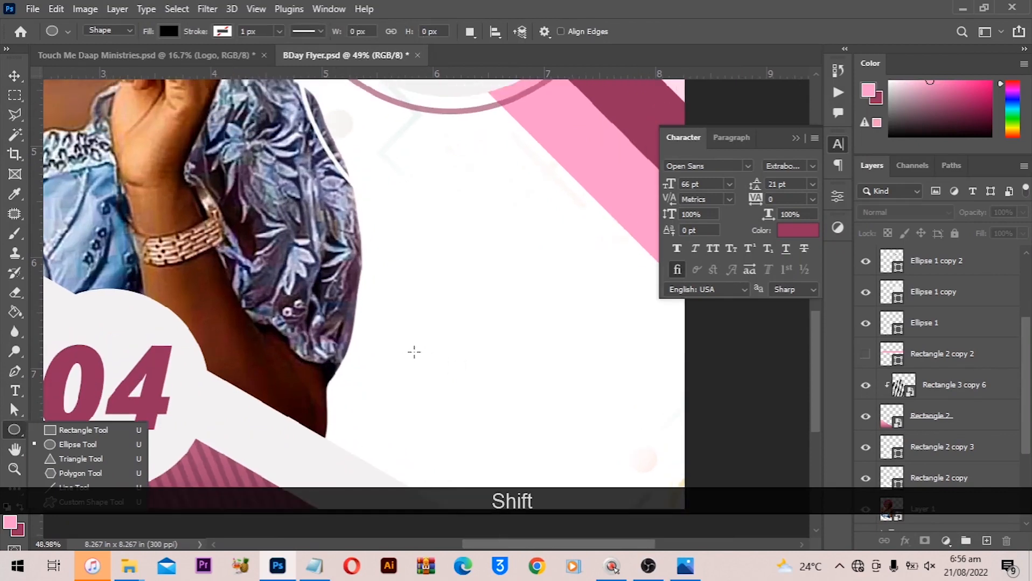
{"action": "left_click_drag", "start_coordinate": [414, 353], "coordinate": [437, 376]}
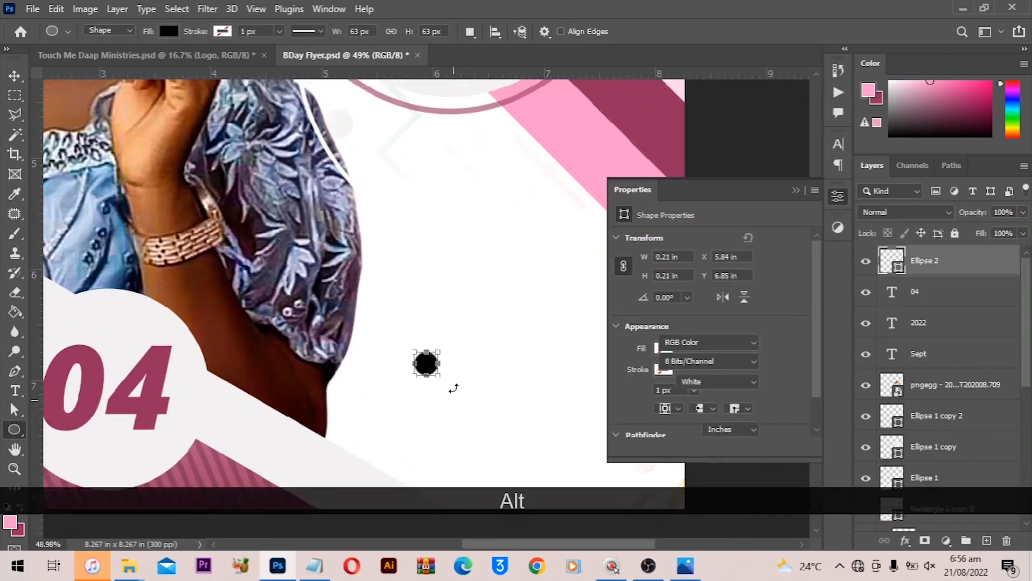
{"action": "scroll", "coordinate": [454, 389], "scroll_direction": "up", "scroll_amount": 2}
{"action": "left_click_drag", "start_coordinate": [450, 369], "coordinate": [458, 359]}
{"action": "left_click_drag", "start_coordinate": [343, 315], "coordinate": [345, 300]}
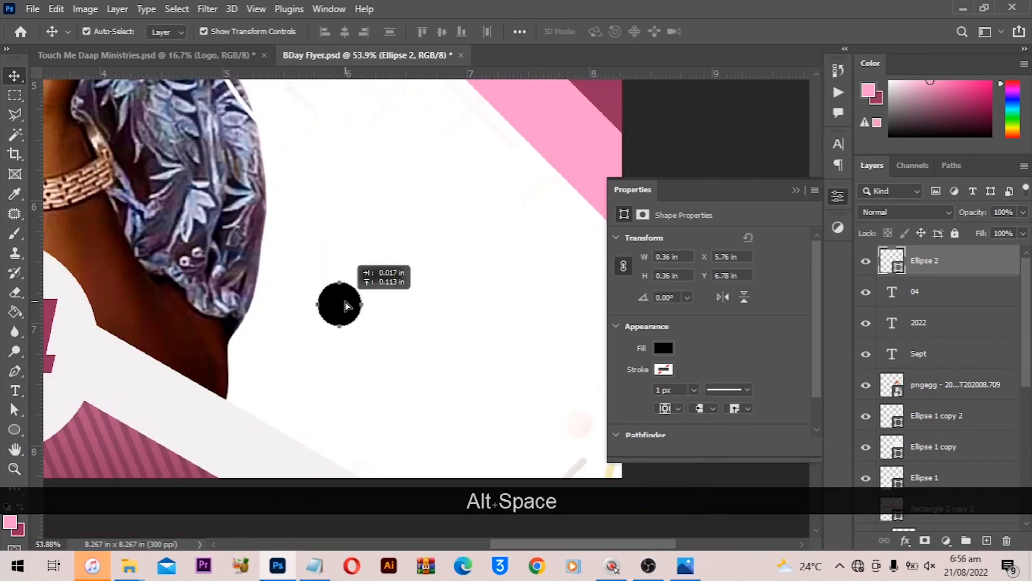
- Draw a Forward arrow custom shape from the legacy Web shapes, about 0.28 in wide, above the circle
{"action": "left_click", "coordinate": [15, 430]}
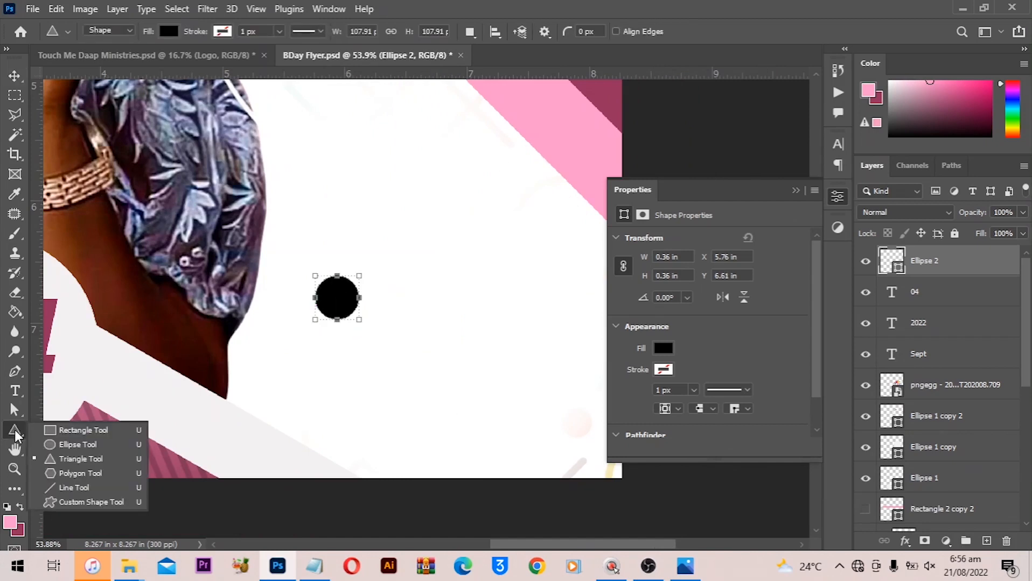
{"action": "left_click", "coordinate": [241, 367]}
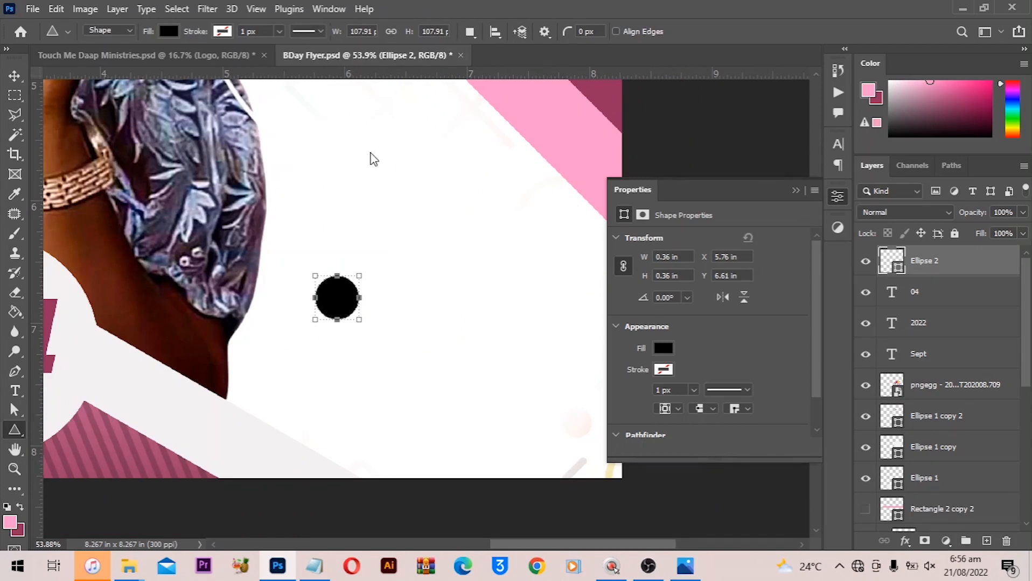
{"action": "key", "text": "shift+u"}
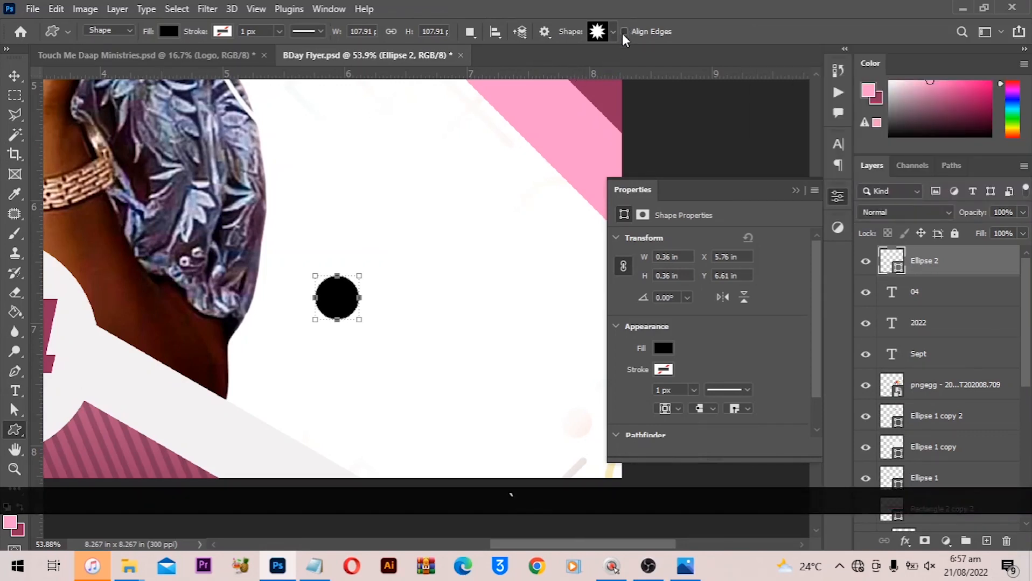
{"action": "left_click", "coordinate": [624, 32]}
{"action": "left_click", "coordinate": [614, 32]}
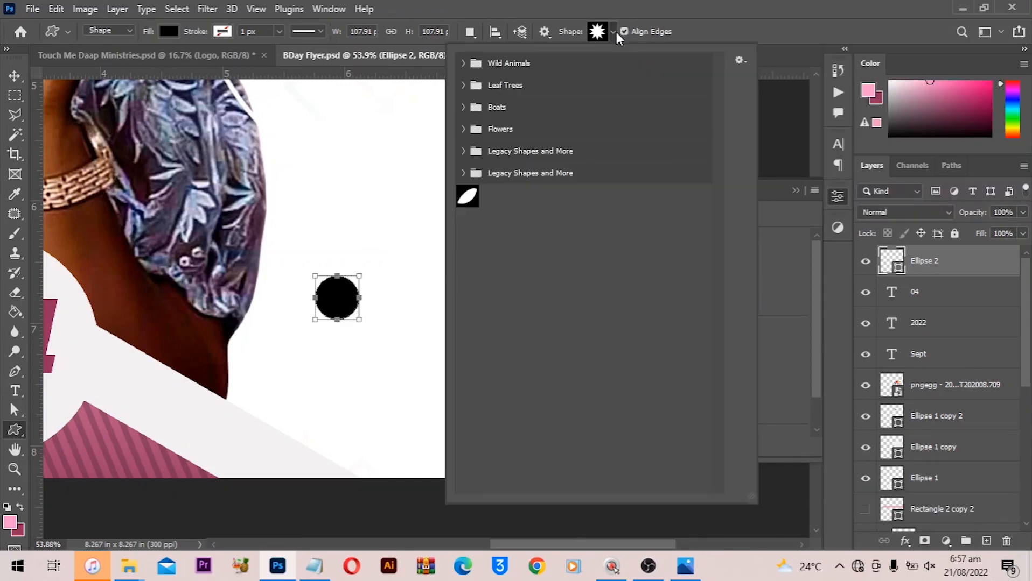
{"action": "left_click", "coordinate": [462, 155]}
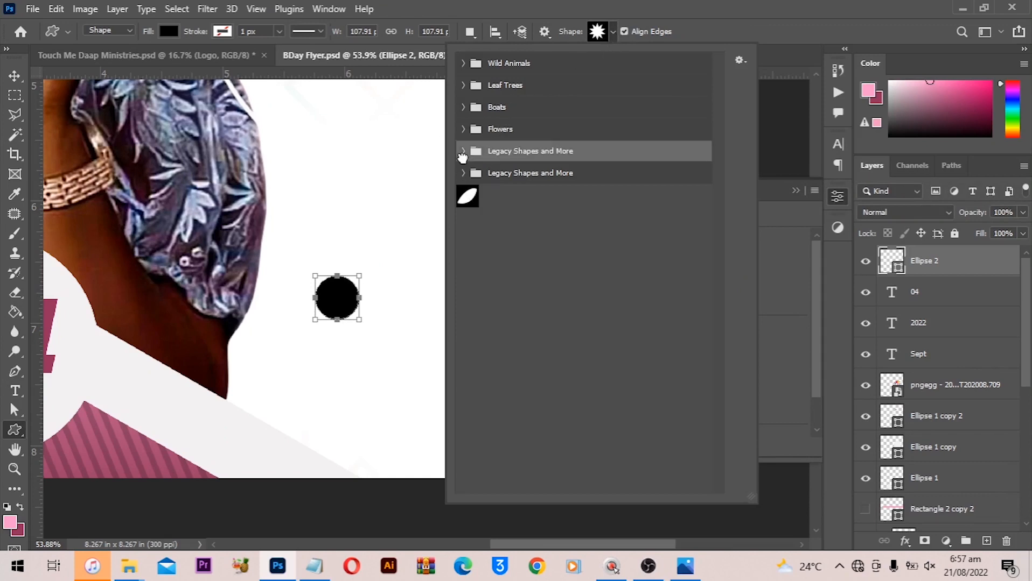
{"action": "left_click", "coordinate": [464, 152]}
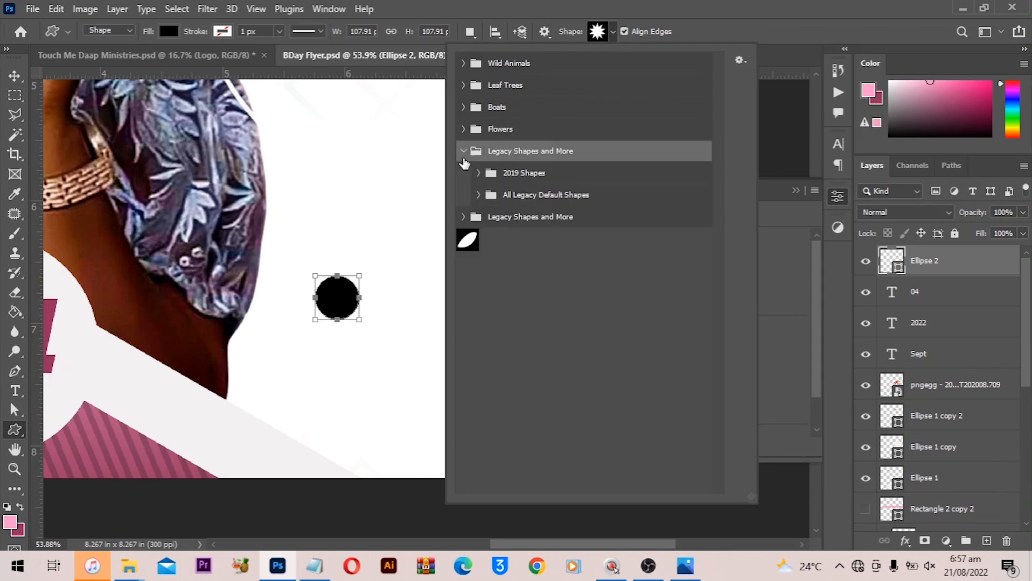
{"action": "left_click", "coordinate": [480, 195]}
{"action": "scroll", "coordinate": [578, 278], "scroll_direction": "down", "scroll_amount": 5}
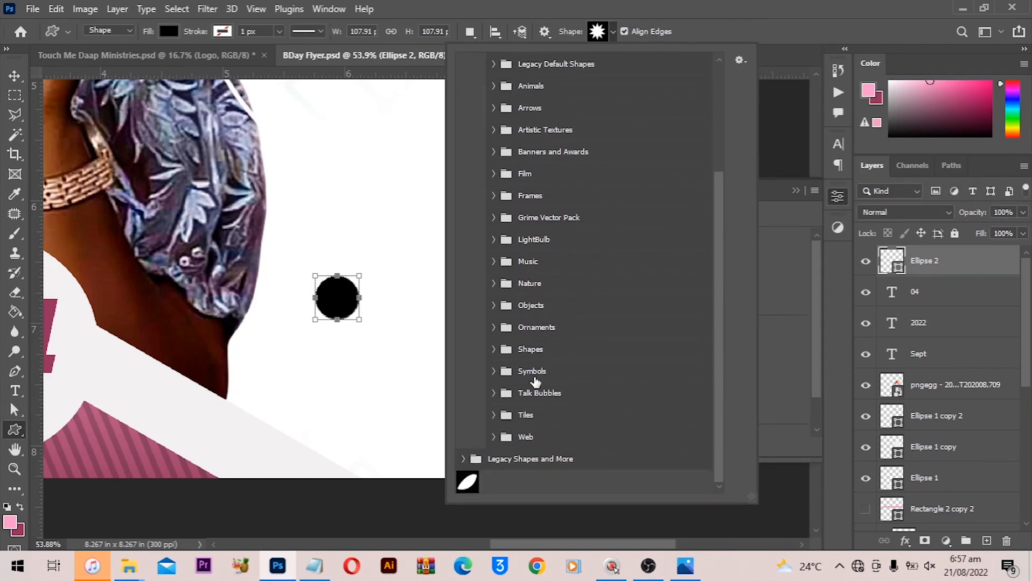
{"action": "left_click", "coordinate": [494, 437]}
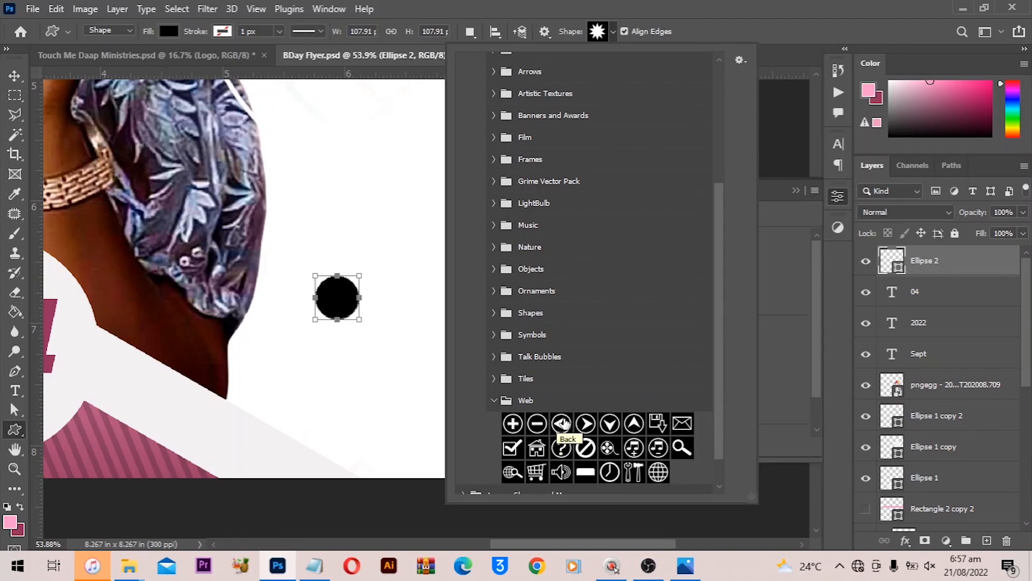
{"action": "left_click_drag", "start_coordinate": [586, 424], "coordinate": [315, 287]}
{"action": "left_click_drag", "start_coordinate": [321, 226], "coordinate": [355, 253]}
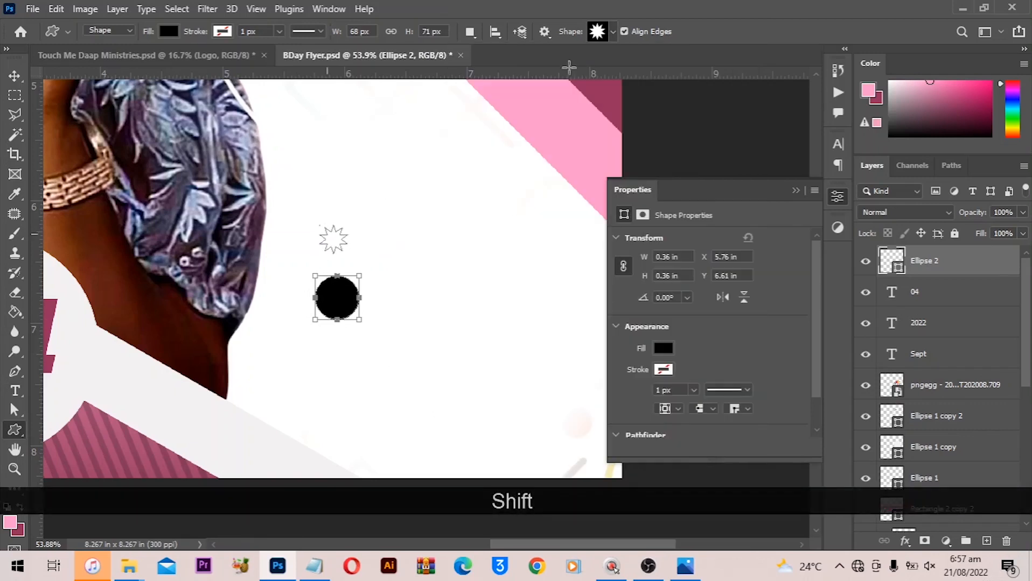
{"action": "left_click", "coordinate": [613, 33]}
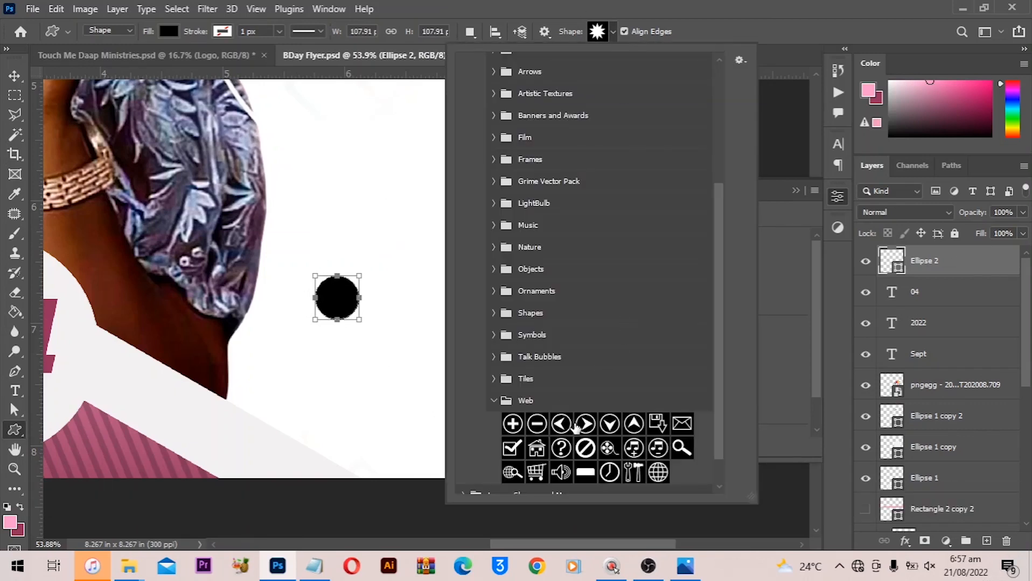
{"action": "left_click", "coordinate": [584, 425]}
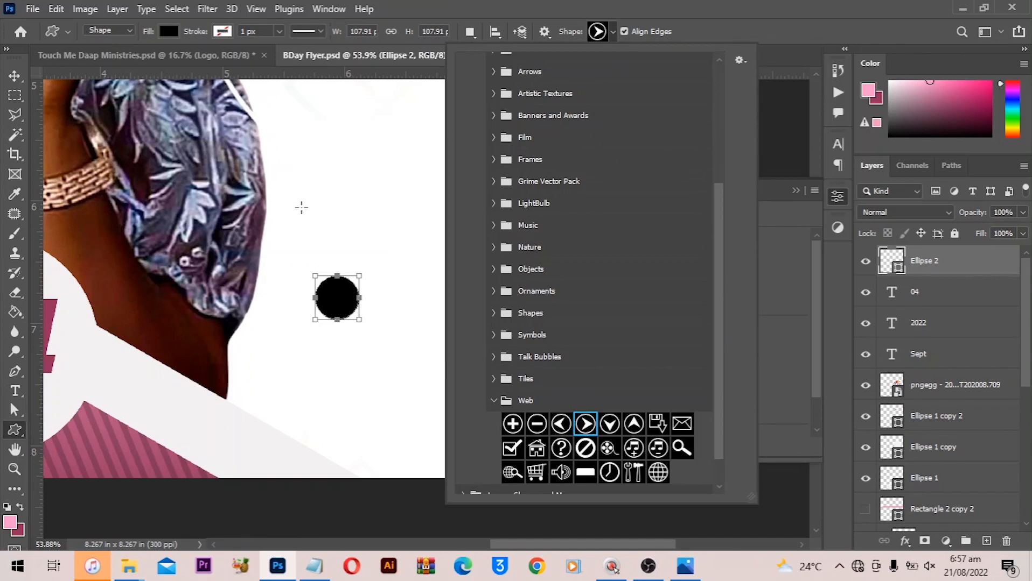
{"action": "left_click_drag", "start_coordinate": [302, 208], "coordinate": [335, 241]}
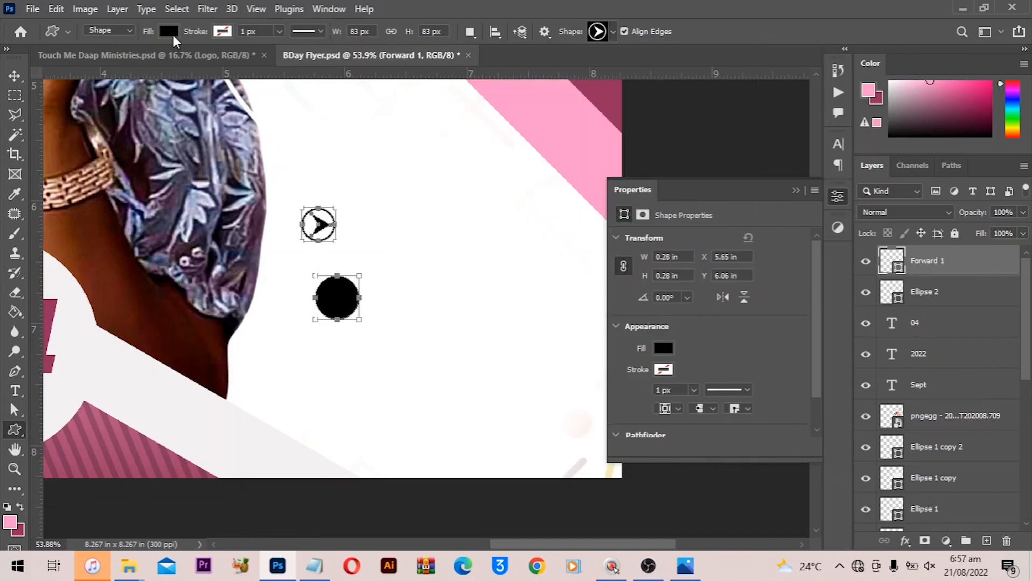
- Fill the arrow shape with dark pink
{"action": "left_click", "coordinate": [169, 31]}
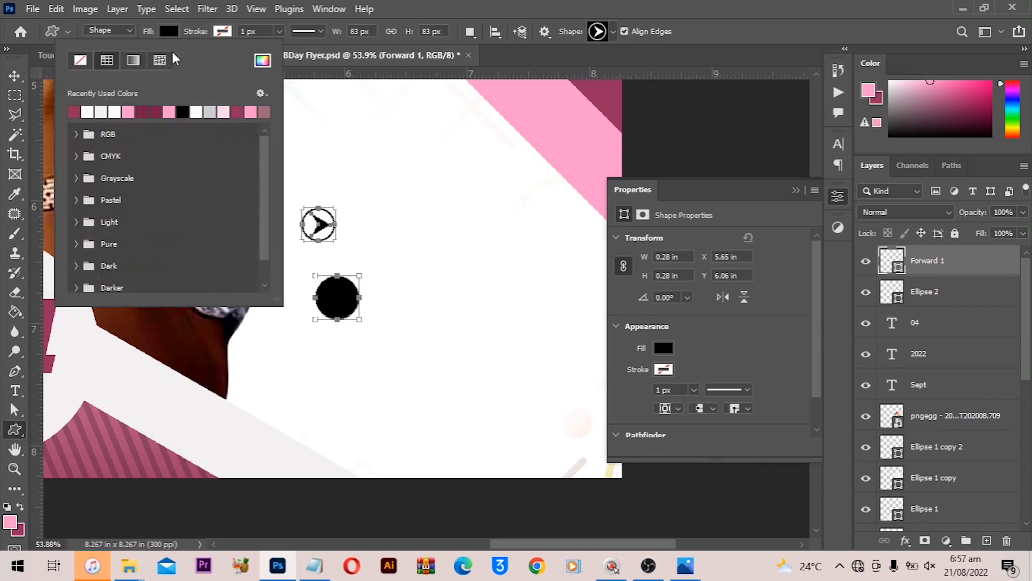
{"action": "left_click", "coordinate": [87, 112]}
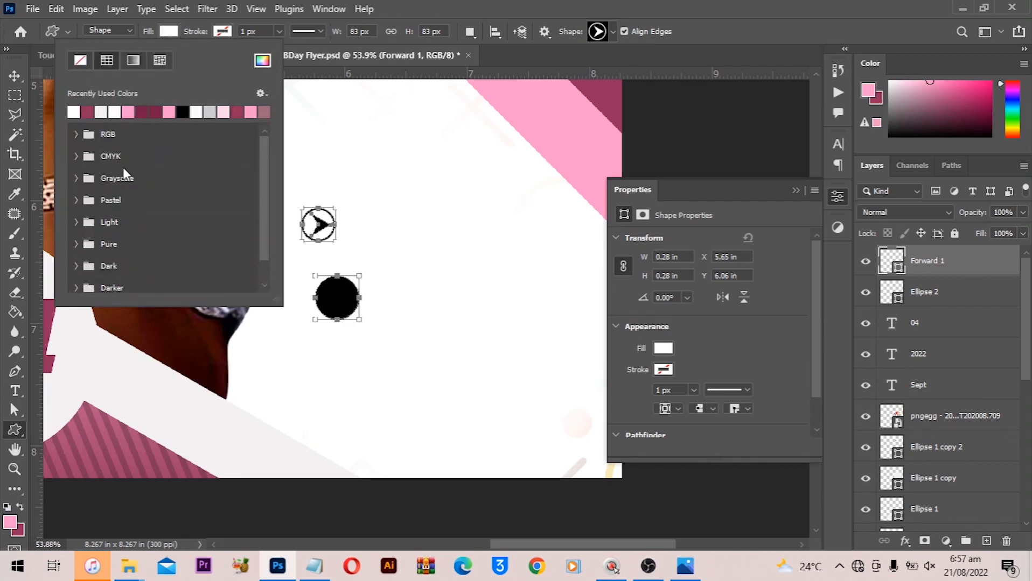
{"action": "left_click", "coordinate": [90, 112]}
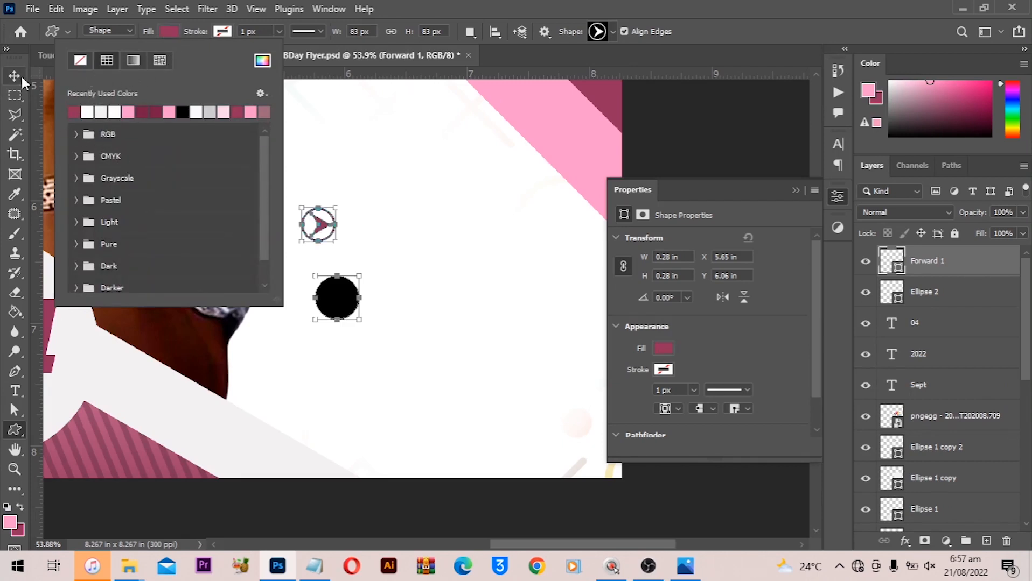
- Select the arrow and circle layers together and align their horizontal and vertical centers
{"action": "left_click", "coordinate": [15, 76]}
{"action": "key", "text": "alt"}
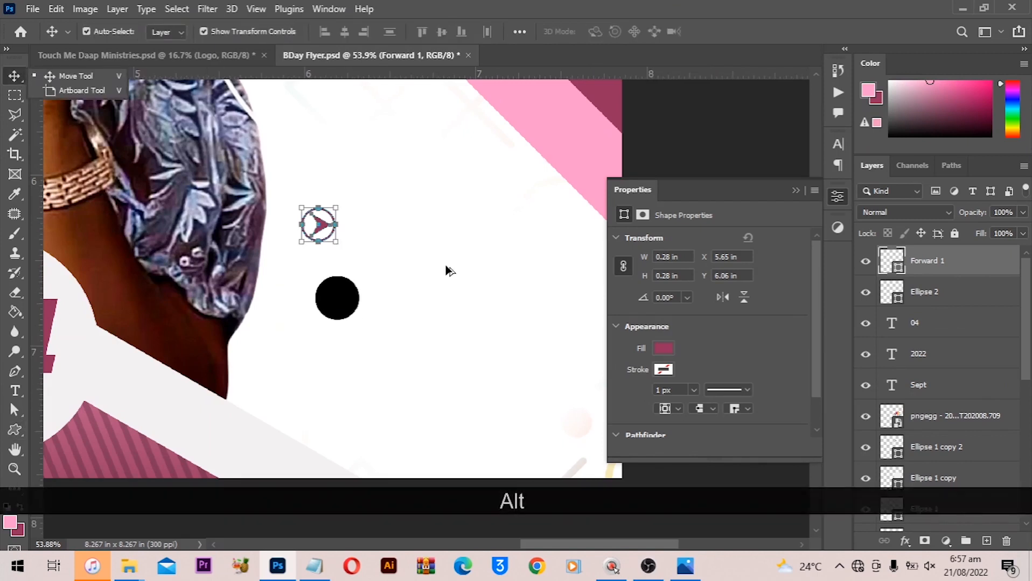
{"action": "scroll", "coordinate": [445, 269], "scroll_direction": "up", "scroll_amount": 5}
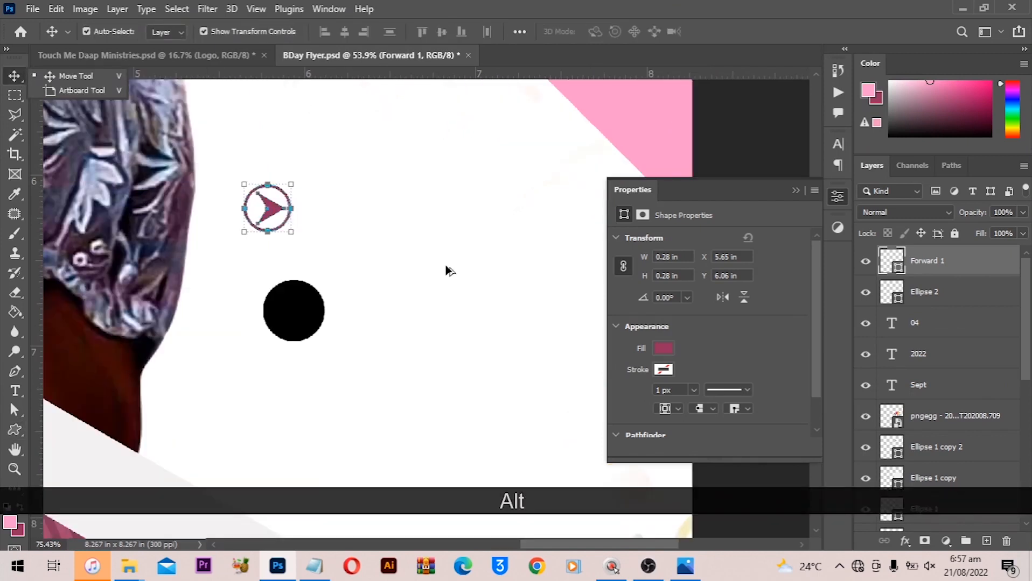
{"action": "left_click", "coordinate": [937, 294]}
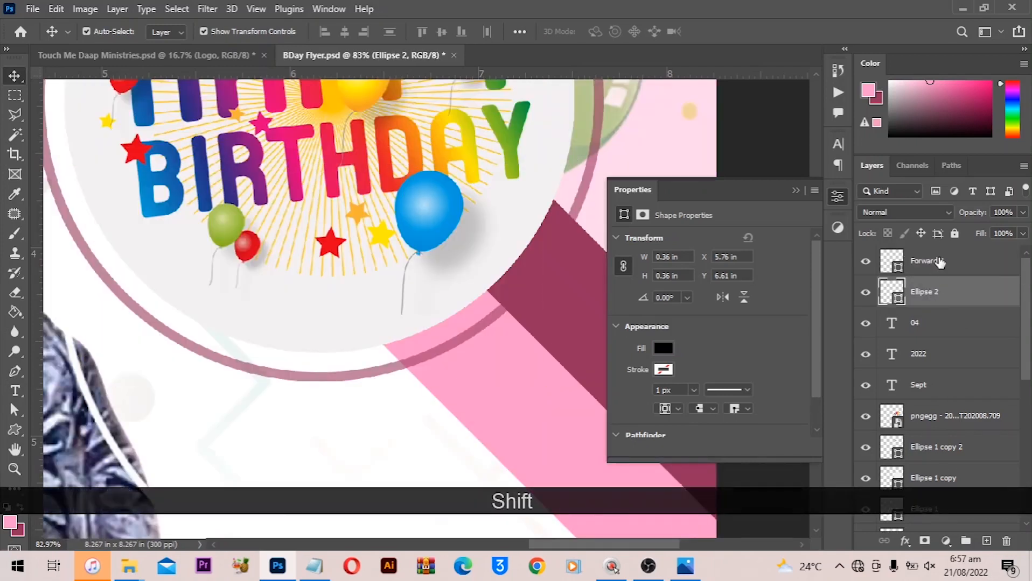
{"action": "key", "text": "space"}
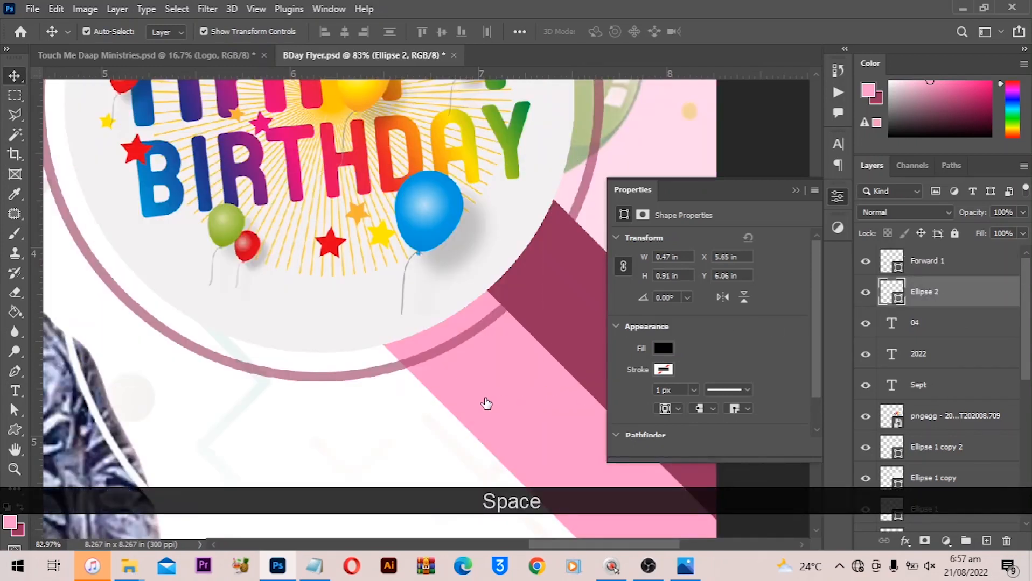
{"action": "left_click_drag", "start_coordinate": [465, 415], "coordinate": [472, 177]}
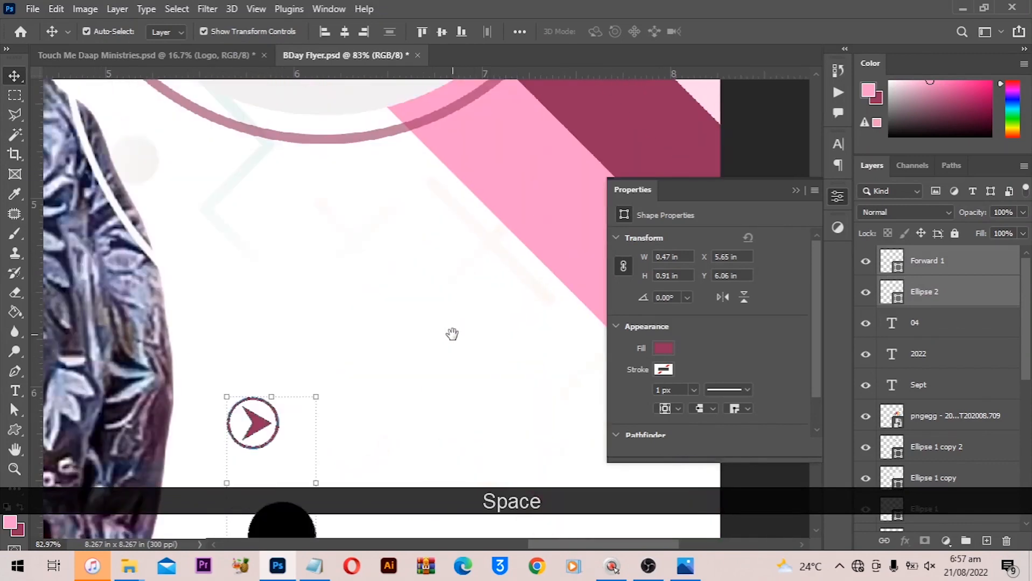
{"action": "left_click_drag", "start_coordinate": [452, 334], "coordinate": [451, 158]}
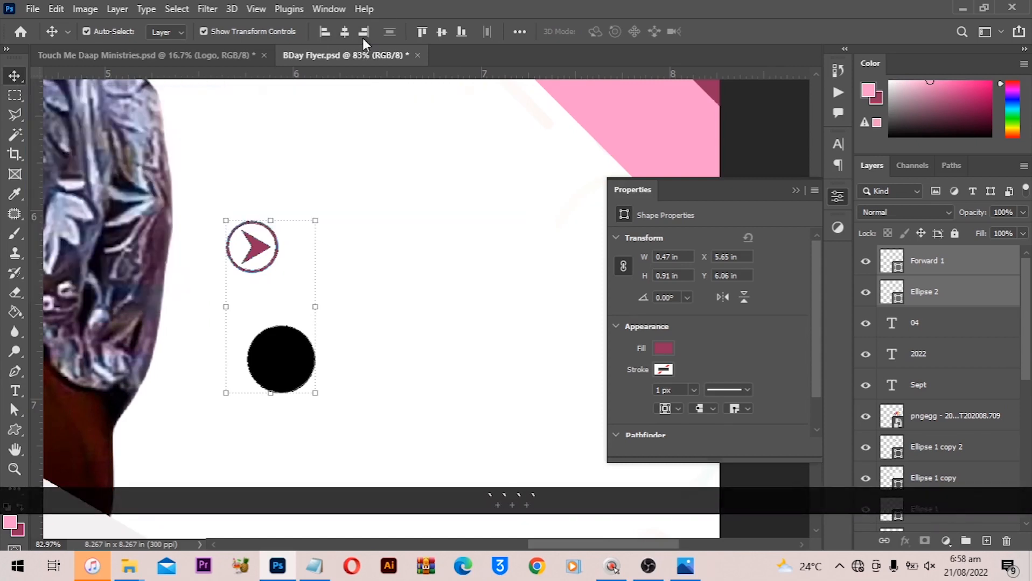
{"action": "left_click", "coordinate": [344, 32]}
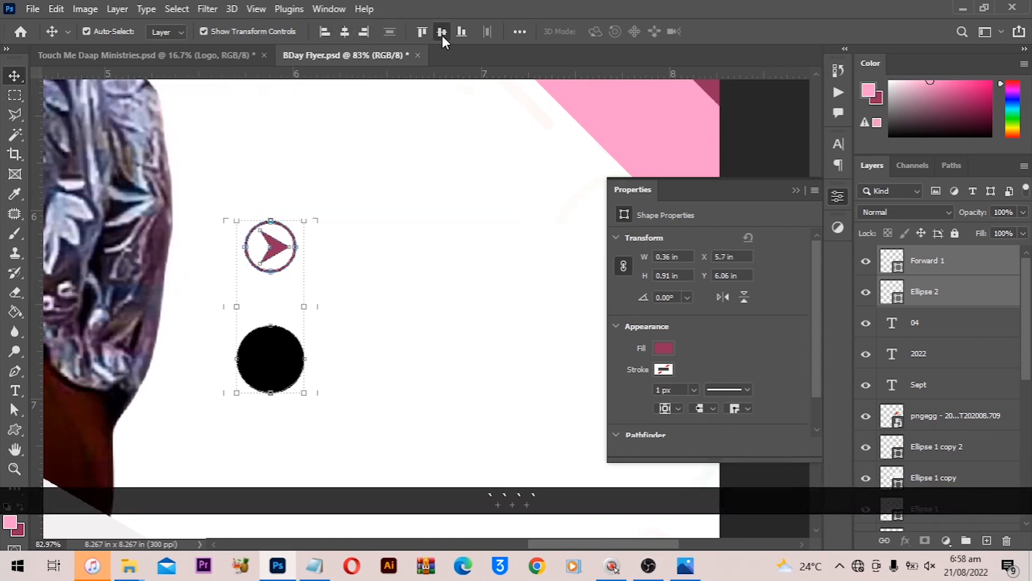
{"action": "left_click", "coordinate": [441, 32]}
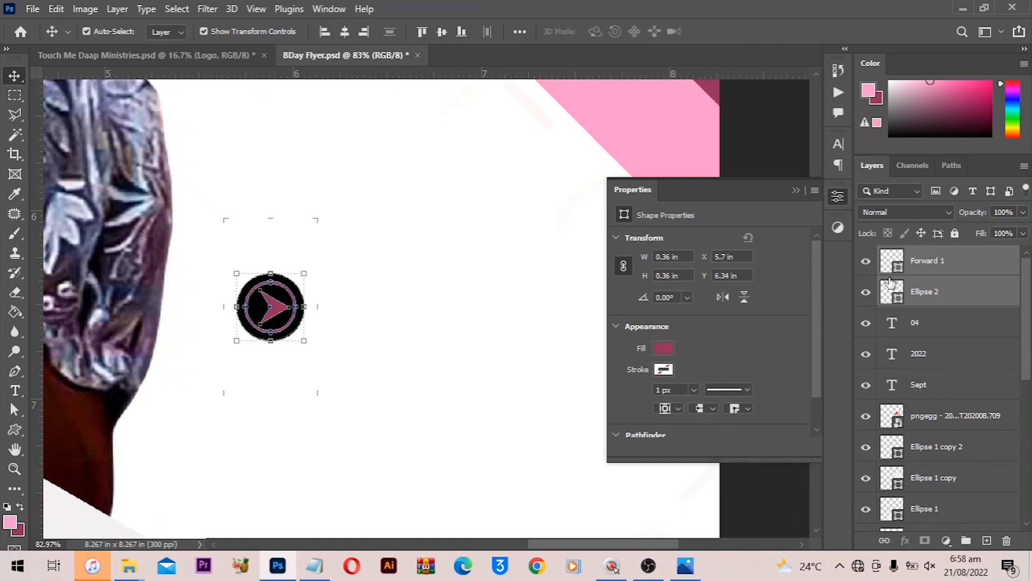
- Change the arrow's fill color to white
{"action": "left_click", "coordinate": [927, 268]}
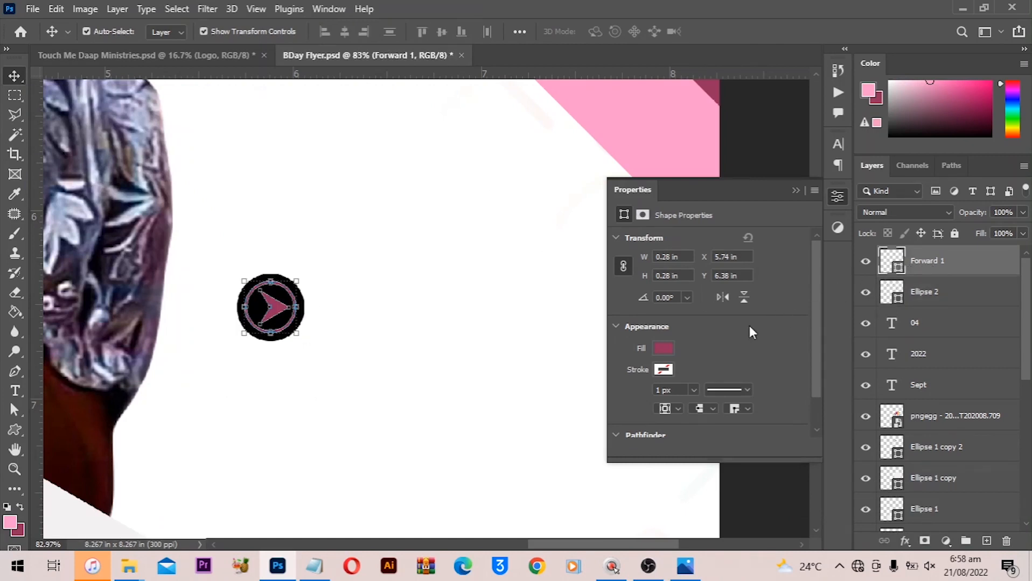
{"action": "left_click", "coordinate": [663, 349]}
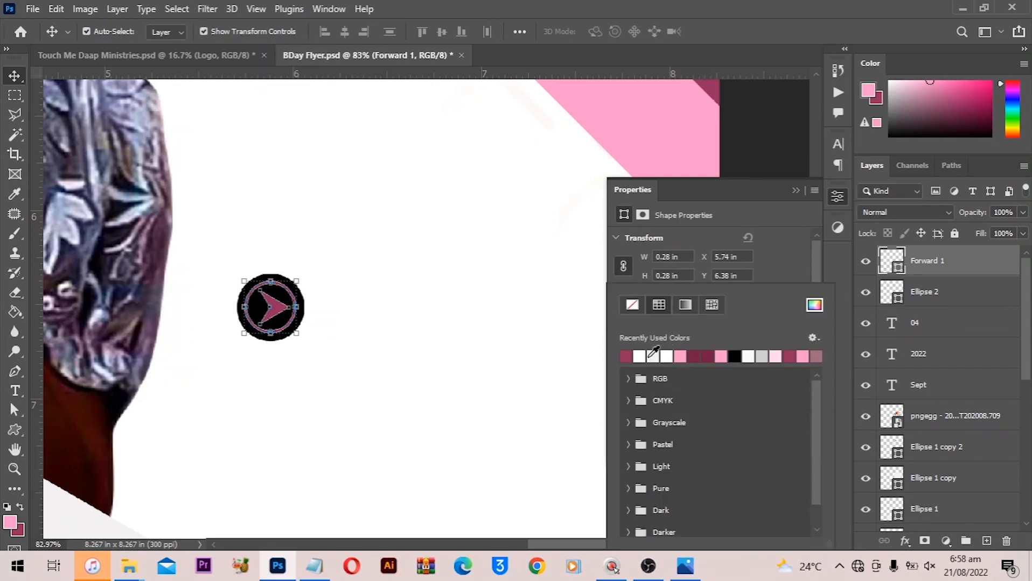
{"action": "left_click", "coordinate": [56, 121]}
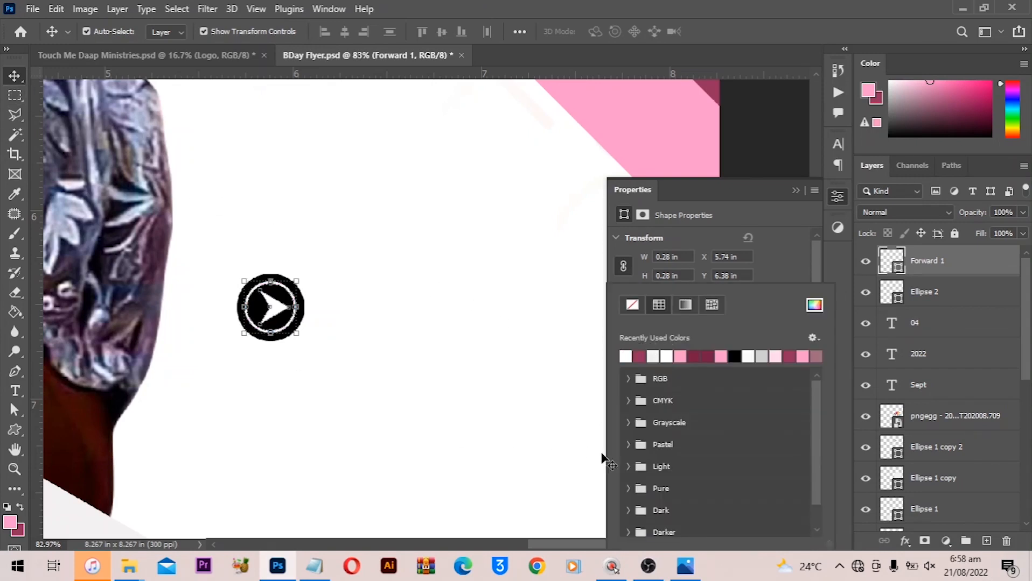
- Fill the circle behind the arrow with dark pink
{"action": "left_click", "coordinate": [898, 299]}
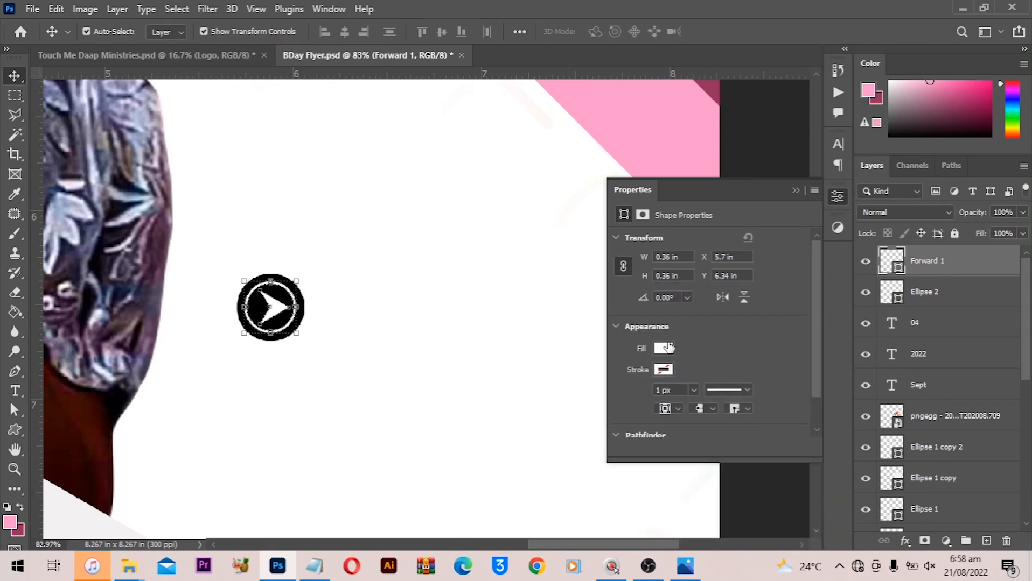
{"action": "left_click", "coordinate": [663, 349]}
{"action": "key", "text": "alt+bracketleft"}
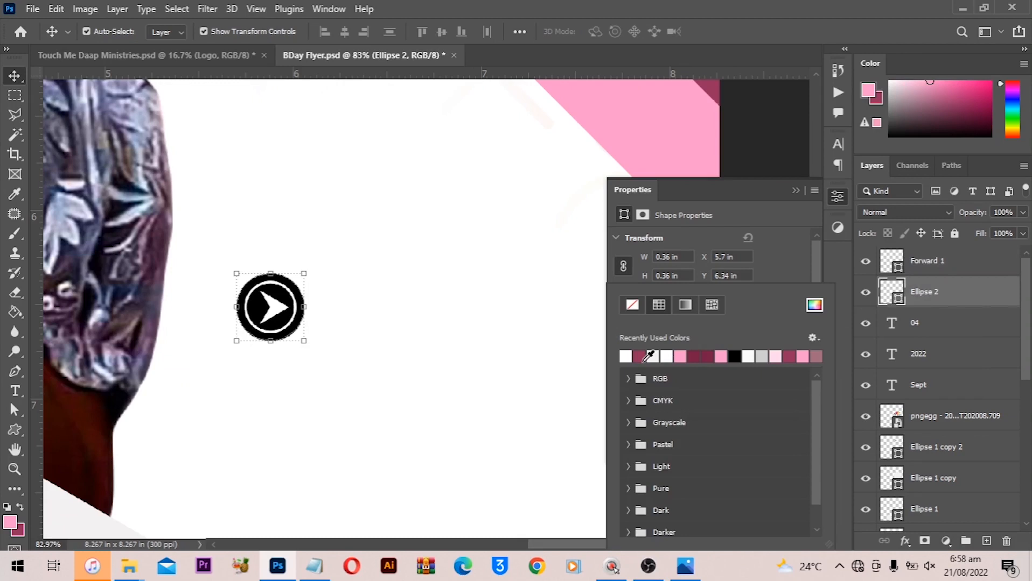
{"action": "left_click", "coordinate": [646, 358]}
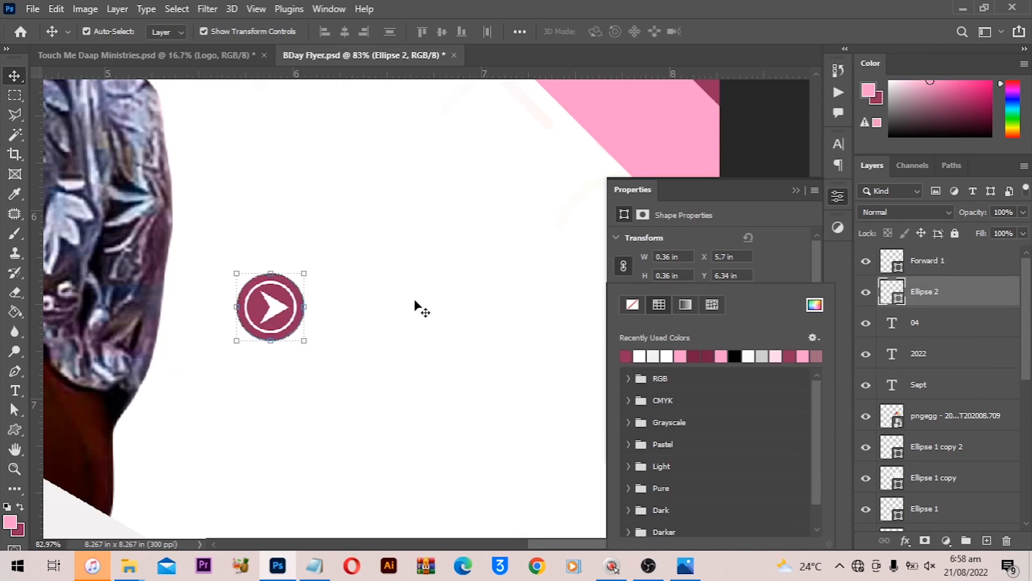
- Select the arrow and circle layers together and link them
{"action": "scroll", "coordinate": [414, 307], "scroll_direction": "down", "scroll_amount": 2}
{"action": "left_click", "coordinate": [908, 271], "text": "shift"}
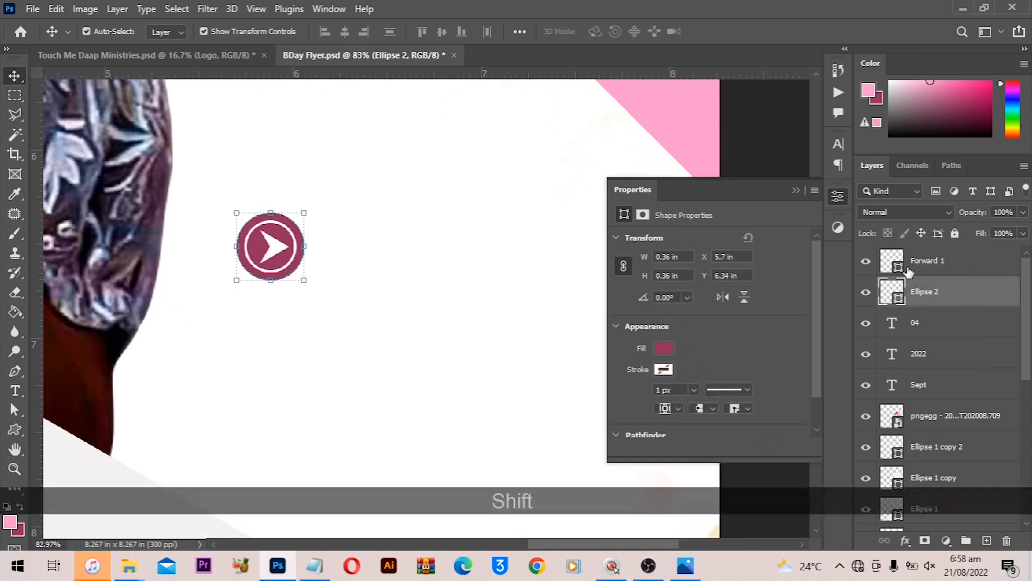
{"action": "left_click", "coordinate": [945, 269]}
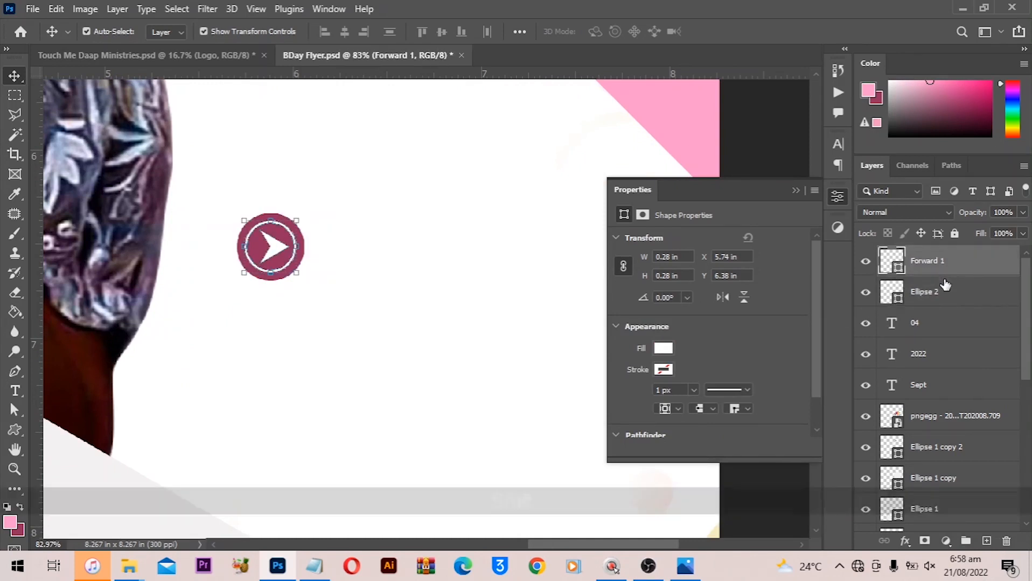
{"action": "left_click", "coordinate": [945, 294], "text": "shift"}
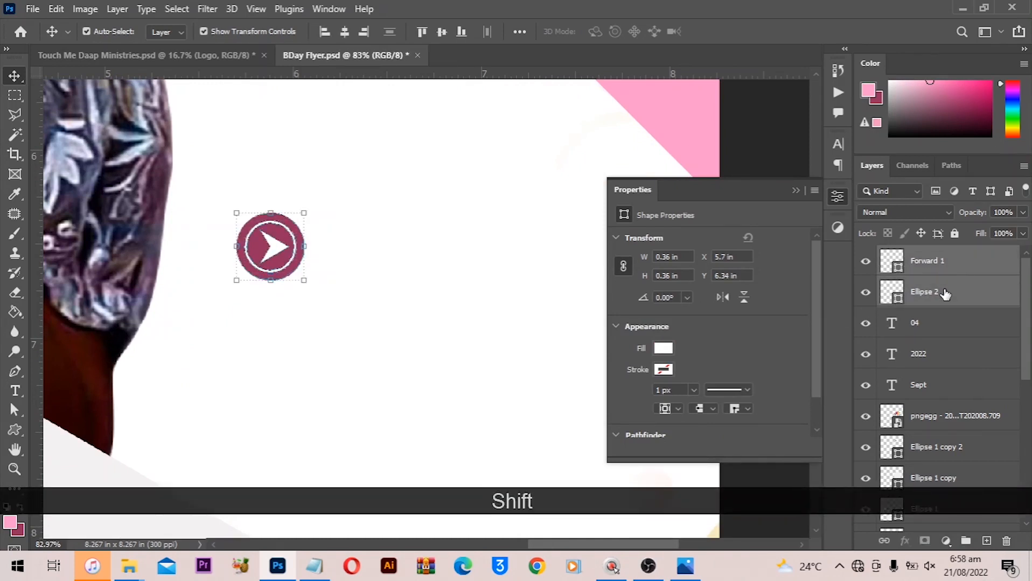
{"action": "right_click", "coordinate": [944, 289]}
{"action": "left_click", "coordinate": [829, 469]}
{"action": "key", "text": "ctrl+z"}
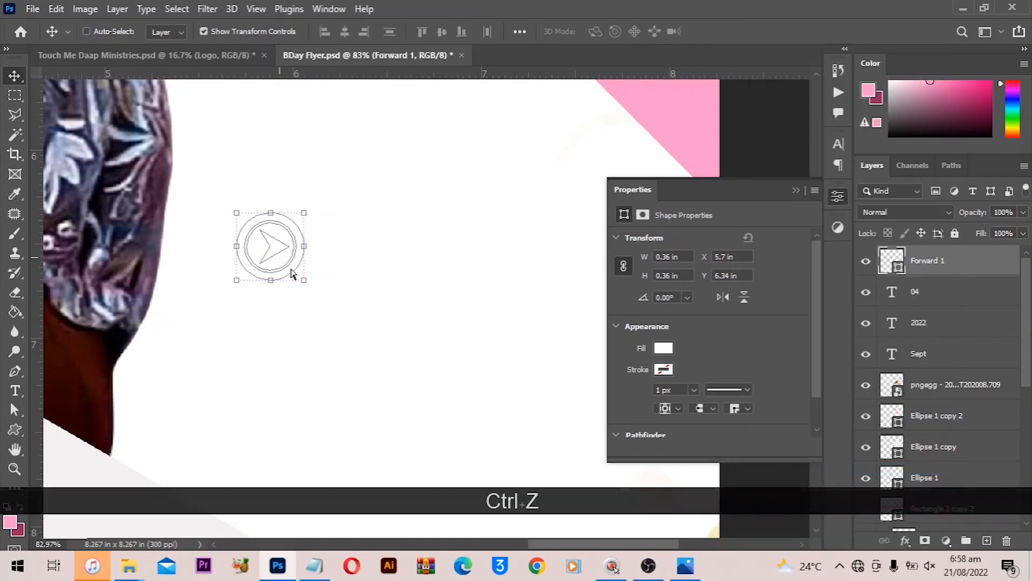
{"action": "key", "text": "ctrl"}
{"action": "key", "text": "ctrl+g"}
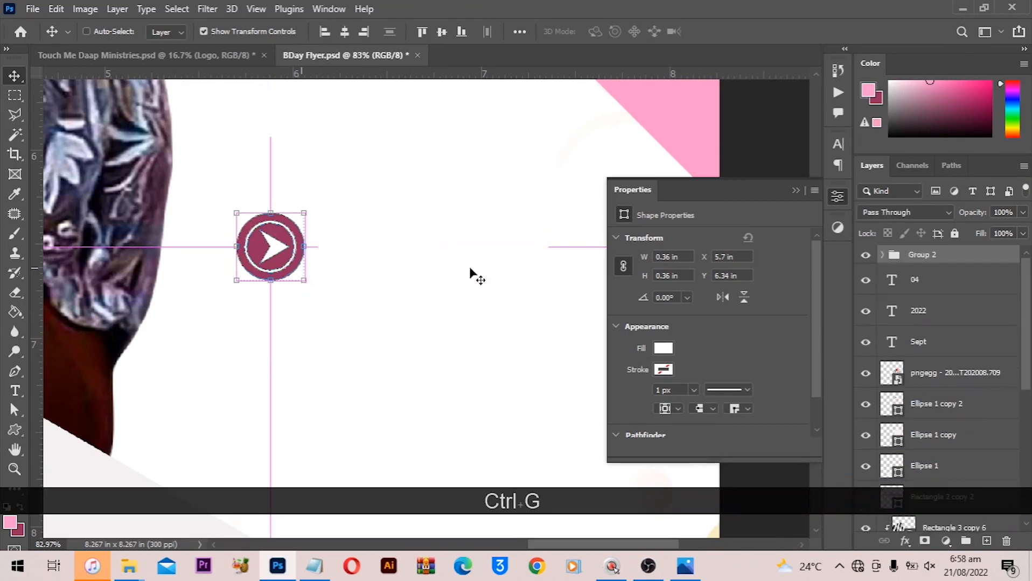
{"action": "key", "text": "ctrl+z"}
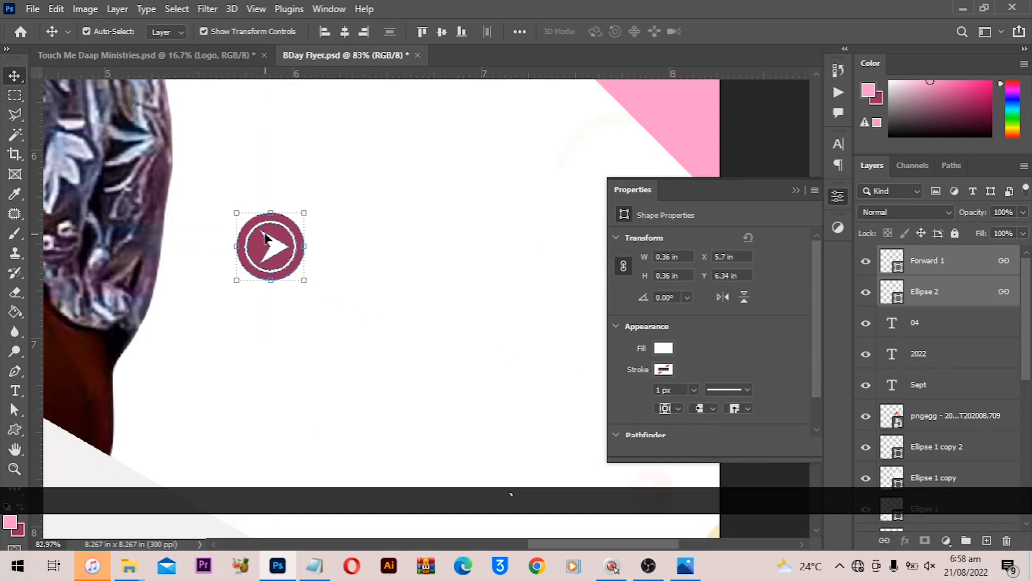
- Move the linked arrow icon lower, beside the portrait's shoulder
{"action": "left_click_drag", "start_coordinate": [266, 239], "coordinate": [259, 356]}
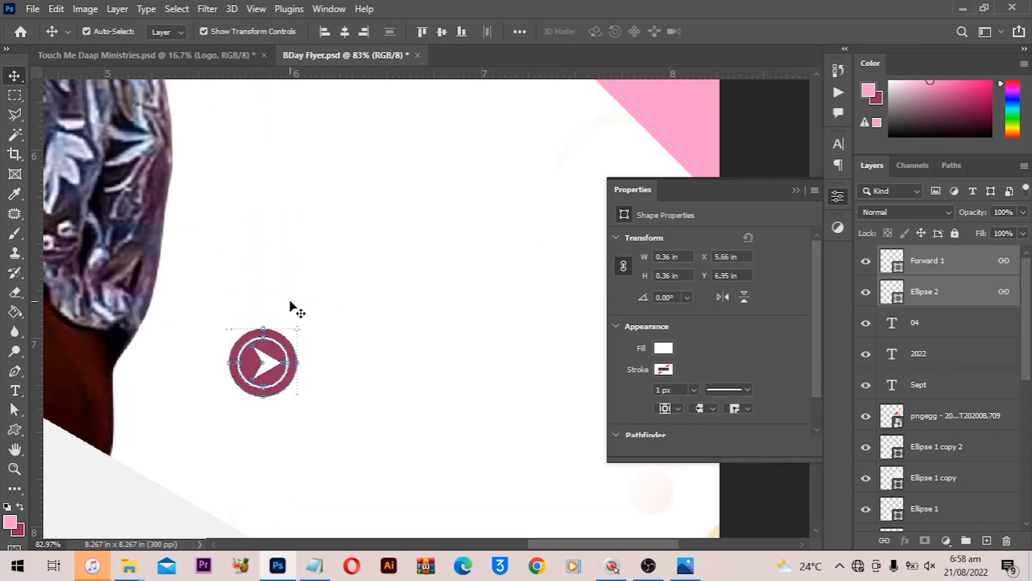
{"action": "scroll", "coordinate": [518, 221], "scroll_direction": "down", "scroll_amount": 3}
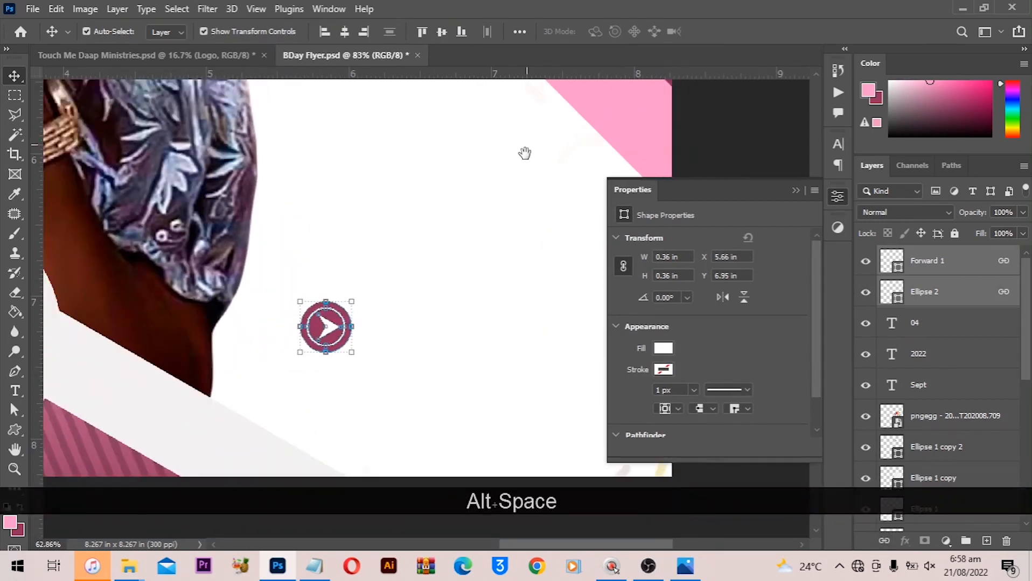
{"action": "left_click_drag", "start_coordinate": [525, 154], "coordinate": [502, 426]}
{"action": "left_click_drag", "start_coordinate": [456, 139], "coordinate": [367, 161]}
{"action": "left_click_drag", "start_coordinate": [400, 336], "coordinate": [409, 144]}
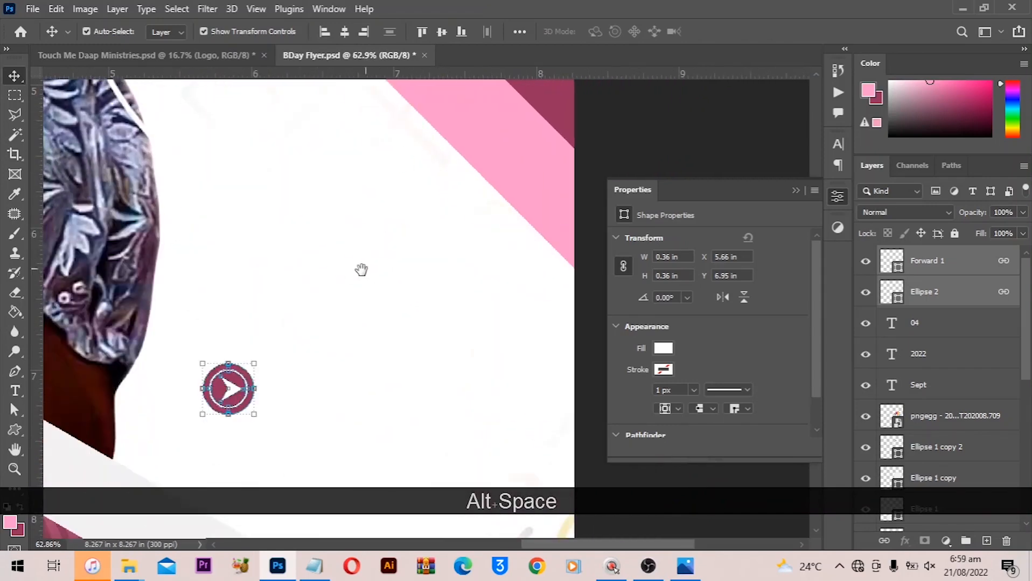
{"action": "left_click_drag", "start_coordinate": [321, 284], "coordinate": [345, 214]}
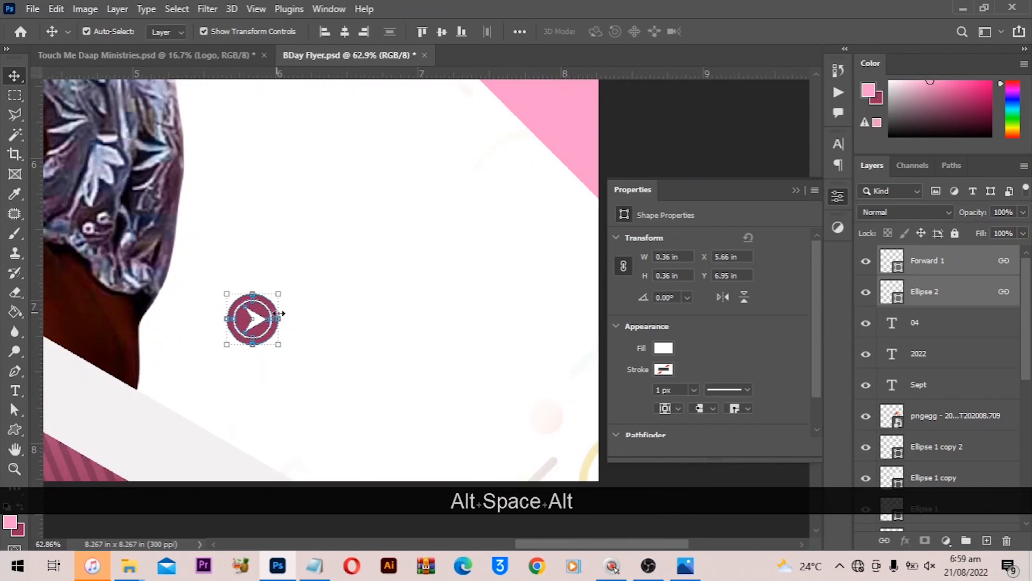
{"action": "scroll", "coordinate": [280, 313], "scroll_direction": "up", "scroll_amount": 1}
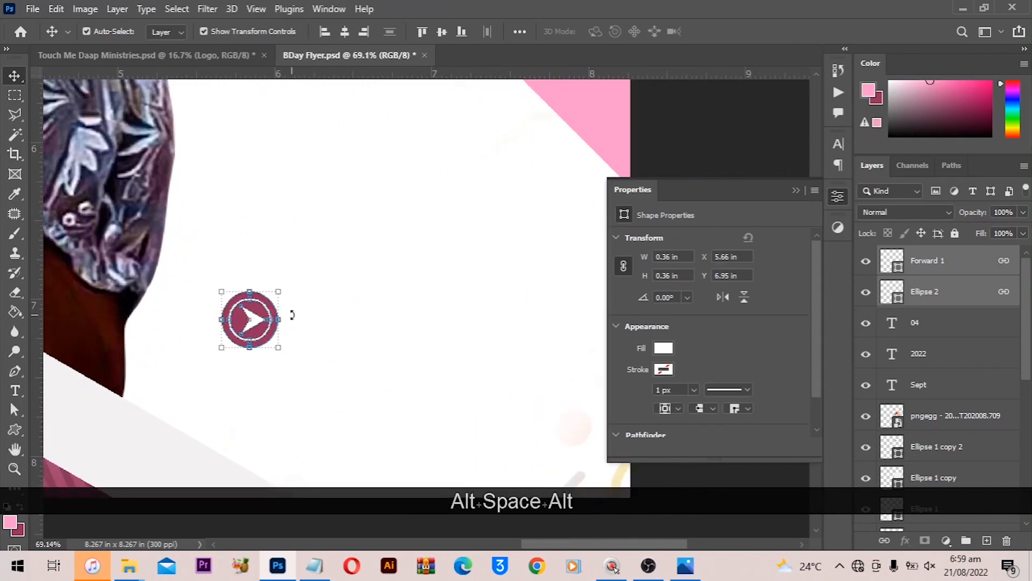
{"action": "key", "text": "t"}
{"action": "left_click", "coordinate": [330, 277]}
{"action": "key", "text": "ctrl+a"}
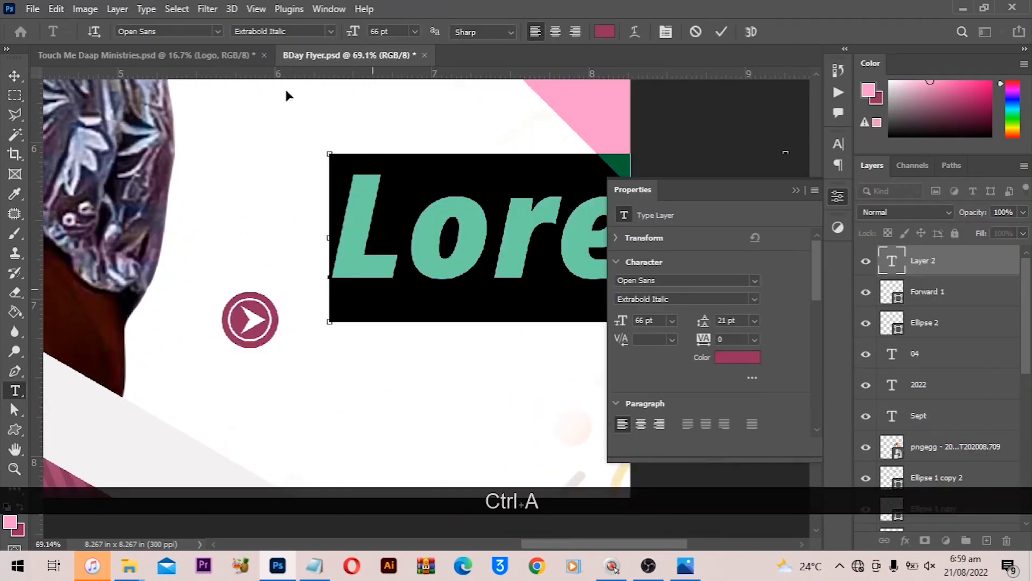
{"action": "left_click", "coordinate": [379, 31]}
{"action": "type", "text": "12"}
{"action": "key", "text": "Return"}
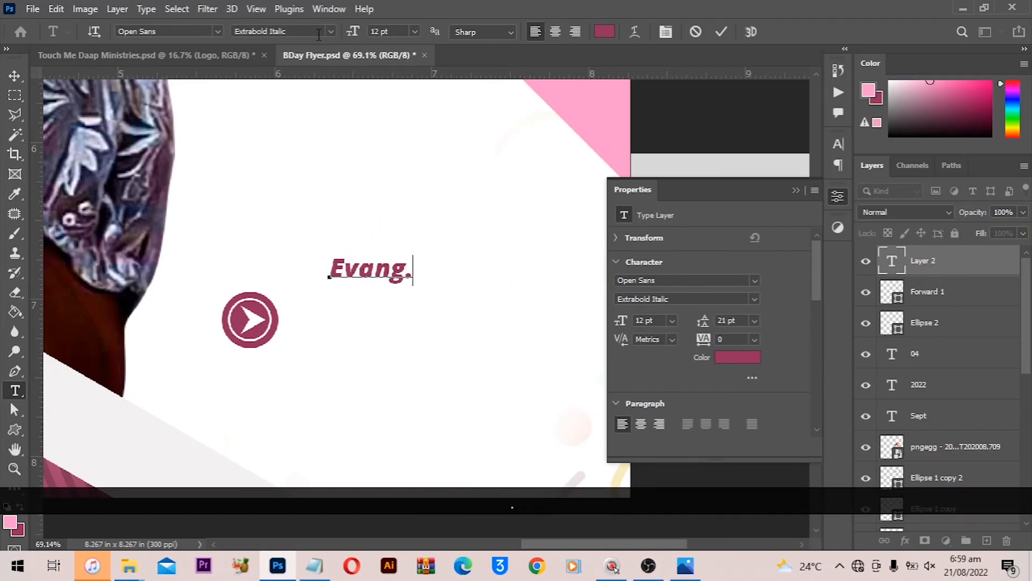
{"action": "key", "text": "Return"}
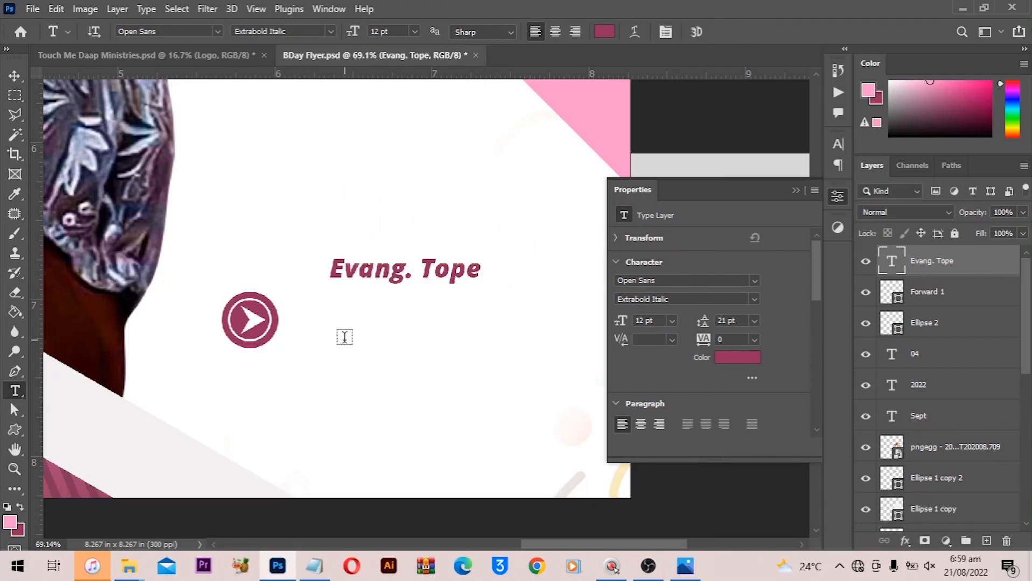
{"action": "key", "text": "v"}
{"action": "left_click_drag", "start_coordinate": [362, 275], "coordinate": [362, 322]}
{"action": "key", "text": "t"}
{"action": "key", "text": "ctrl+a"}
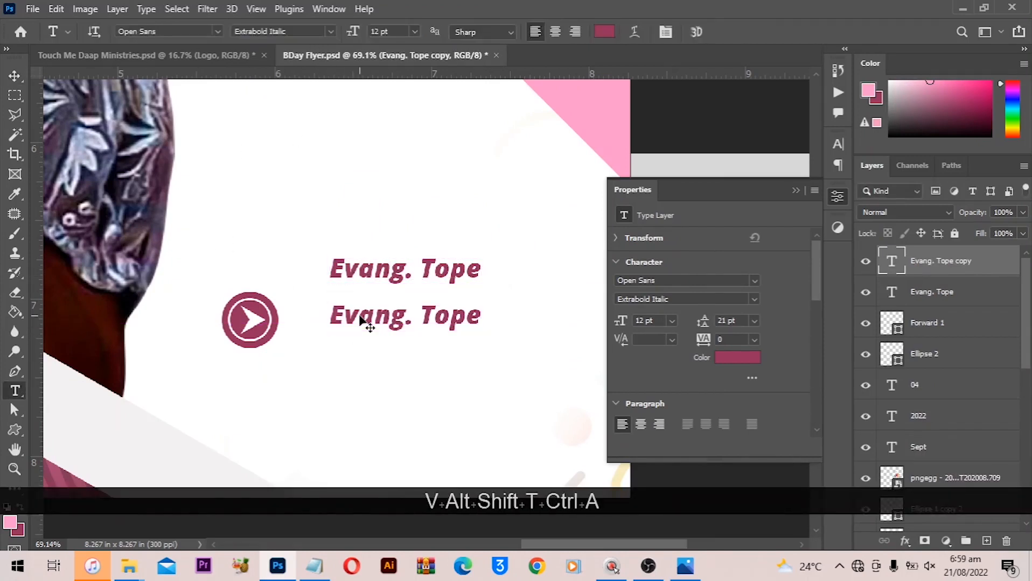
{"action": "left_click", "coordinate": [359, 315]}
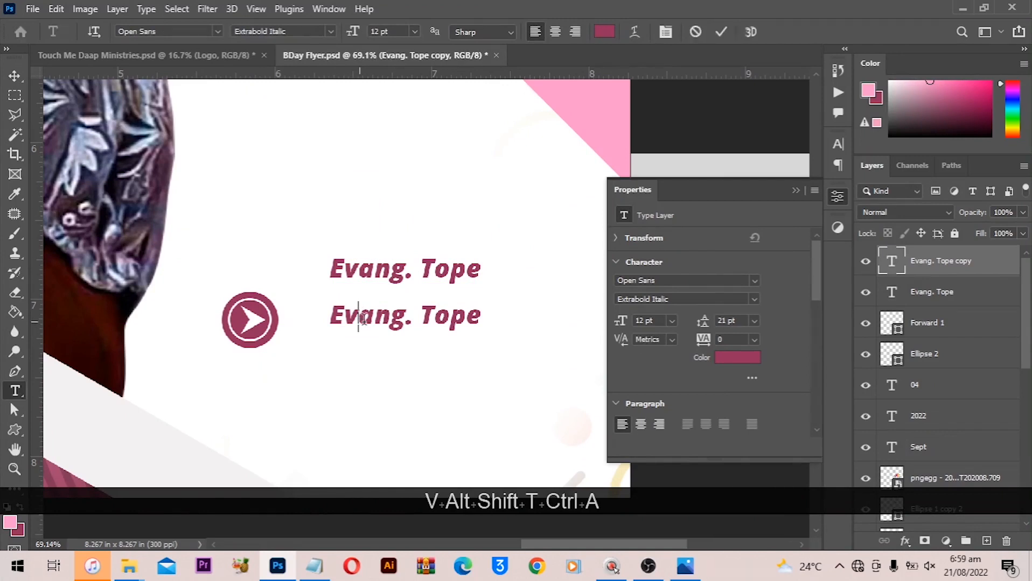
{"action": "key", "text": "ctrl"}
{"action": "key", "text": "ctrl"}
{"action": "key", "text": "ctrl+a"}
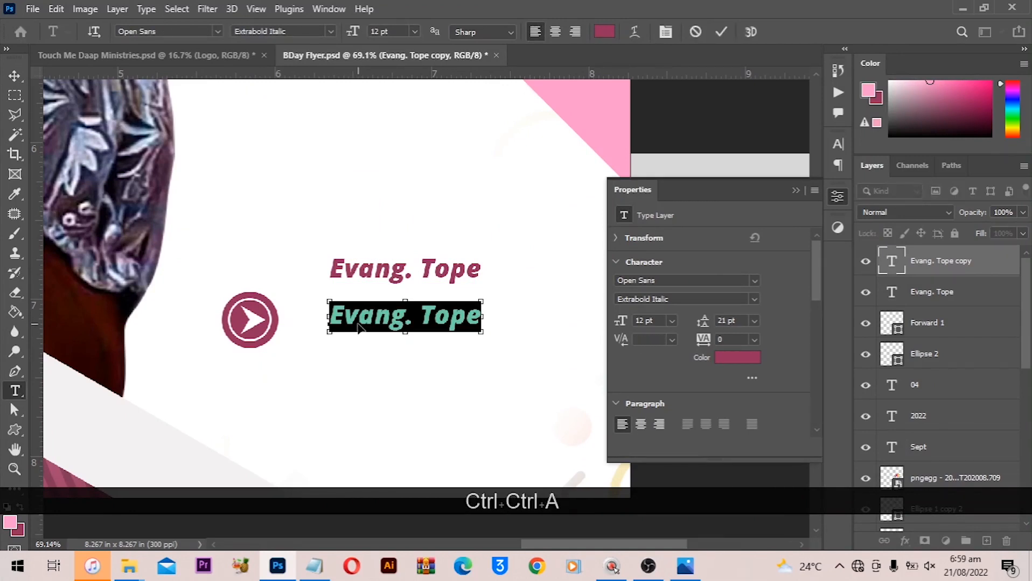
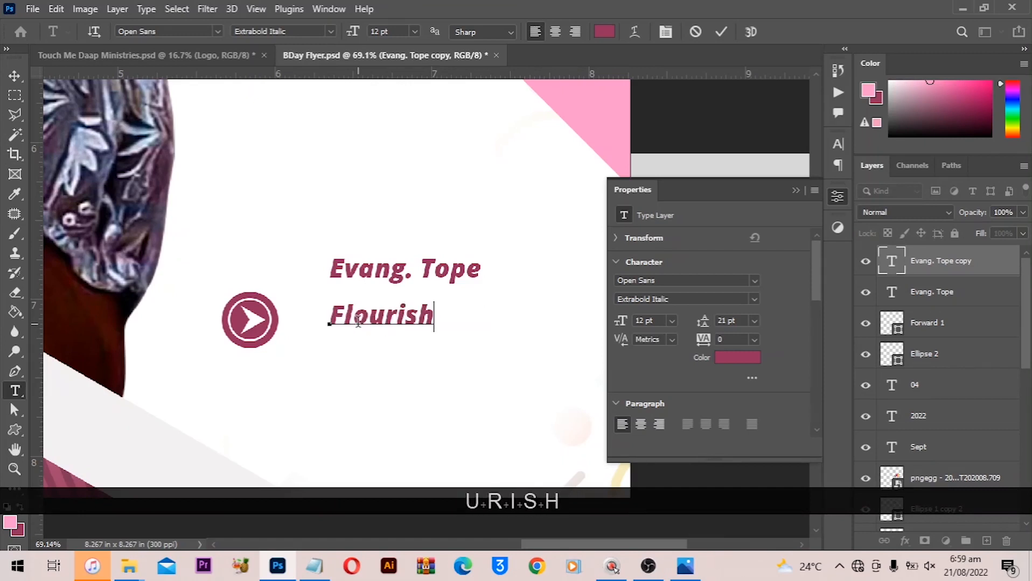
{"action": "key", "text": "ctrl"}
{"action": "key", "text": "ctrl+a"}
{"action": "left_click", "coordinate": [14, 75]}
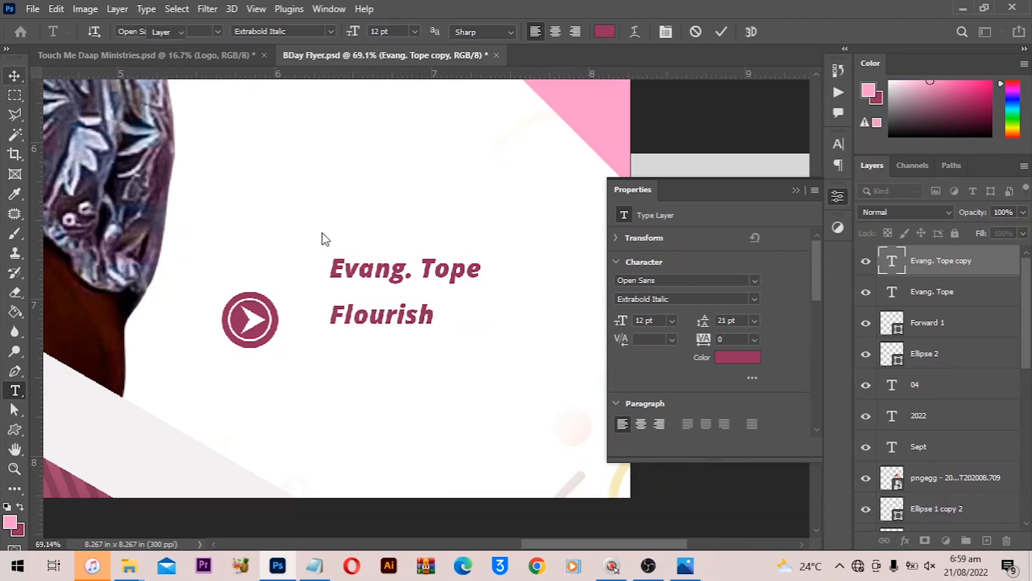
{"action": "left_click", "coordinate": [753, 300]}
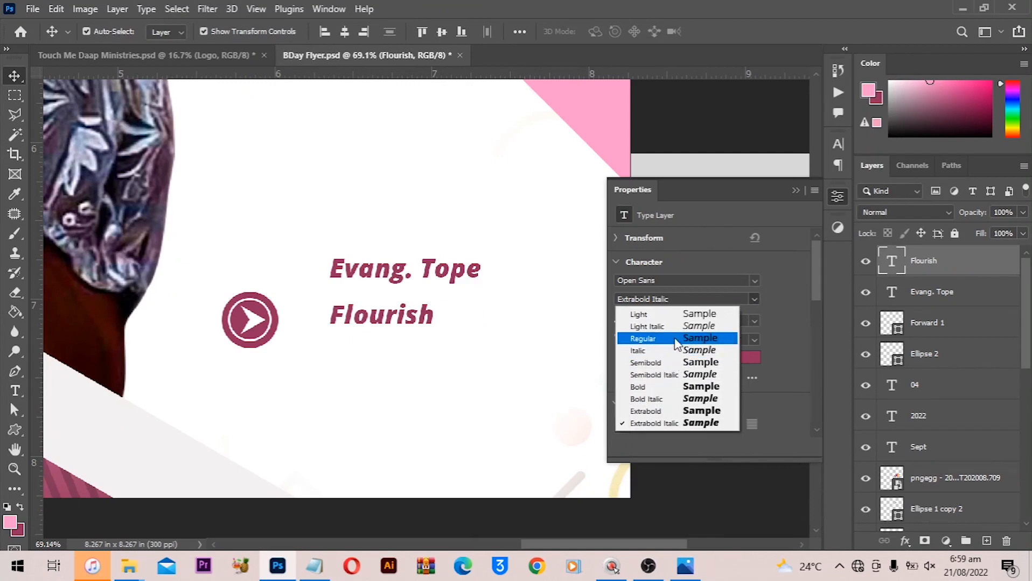
{"action": "left_click", "coordinate": [674, 362]}
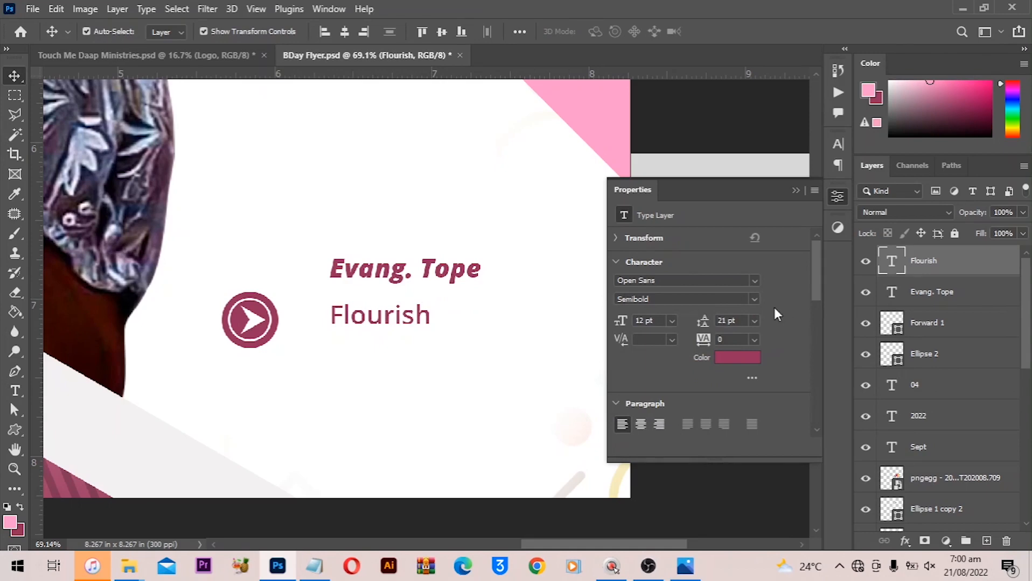
{"action": "left_click", "coordinate": [754, 300]}
{"action": "left_click", "coordinate": [754, 300]}
{"action": "scroll", "coordinate": [408, 280], "scroll_direction": "up", "scroll_amount": 2}
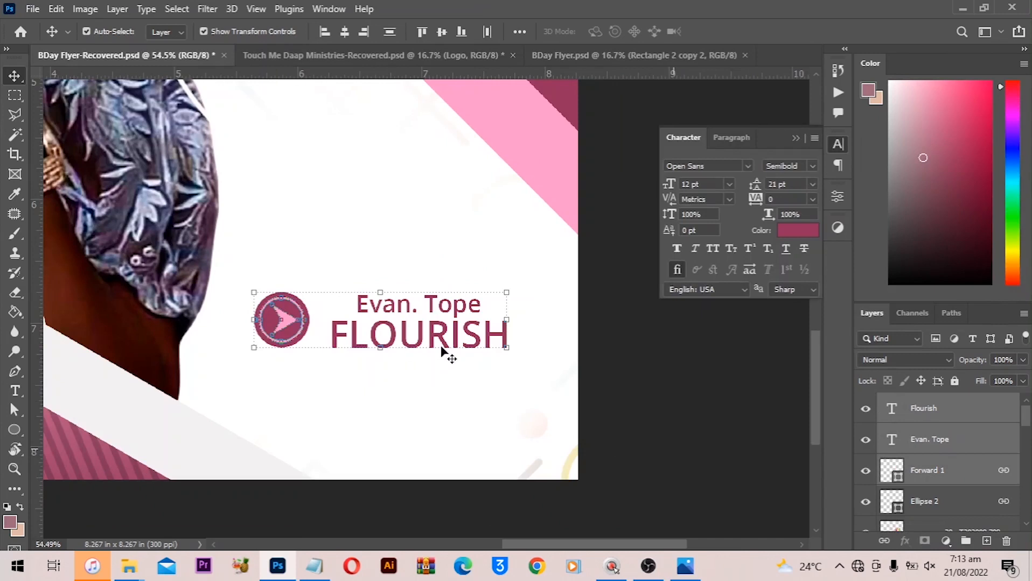
{"action": "scroll", "coordinate": [449, 352], "scroll_direction": "up", "scroll_amount": 2}
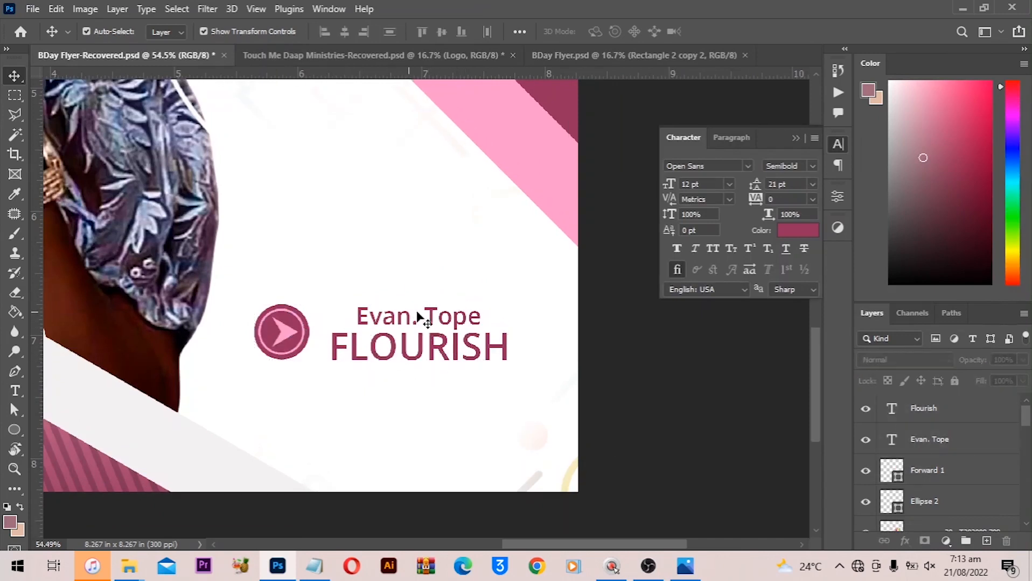
{"action": "left_click", "coordinate": [419, 341]}
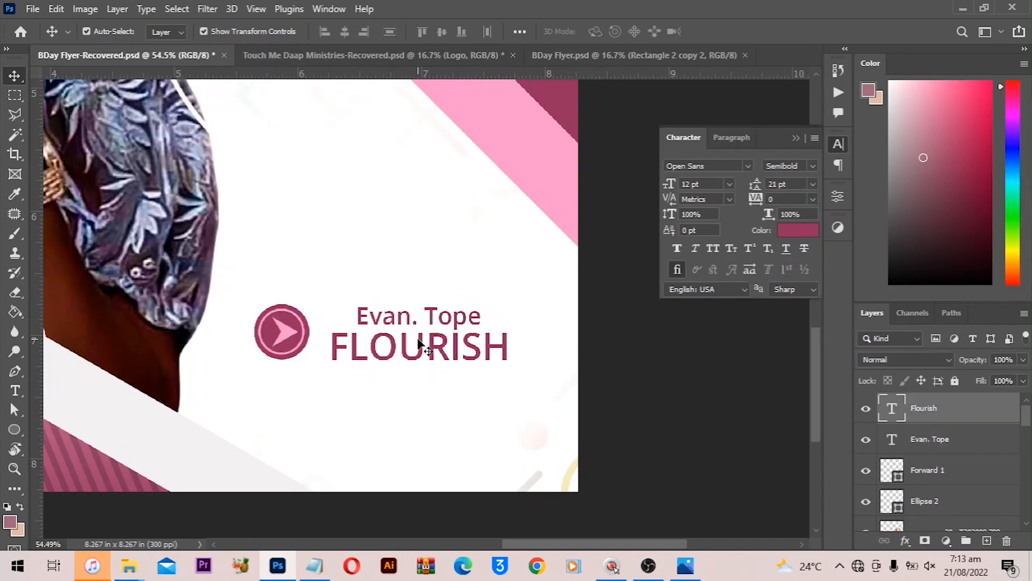
{"action": "left_click", "coordinate": [811, 166]}
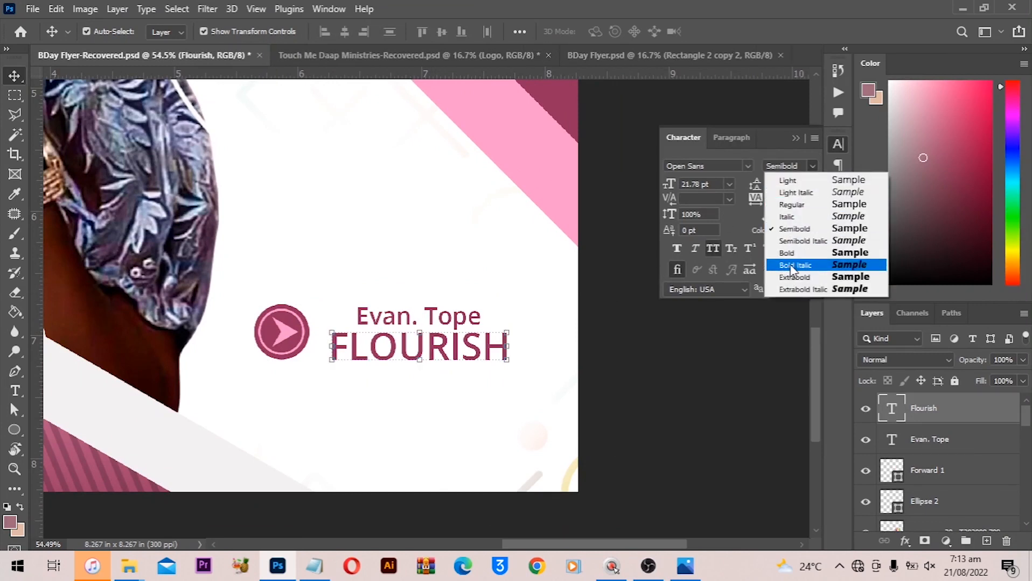
{"action": "left_click", "coordinate": [794, 253]}
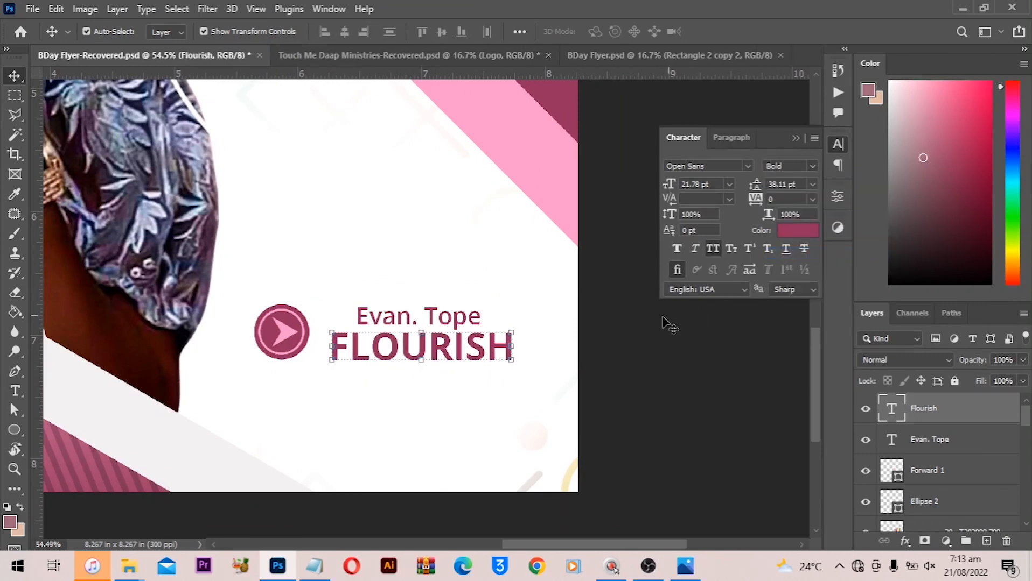
{"action": "left_click", "coordinate": [434, 320], "text": "shift"}
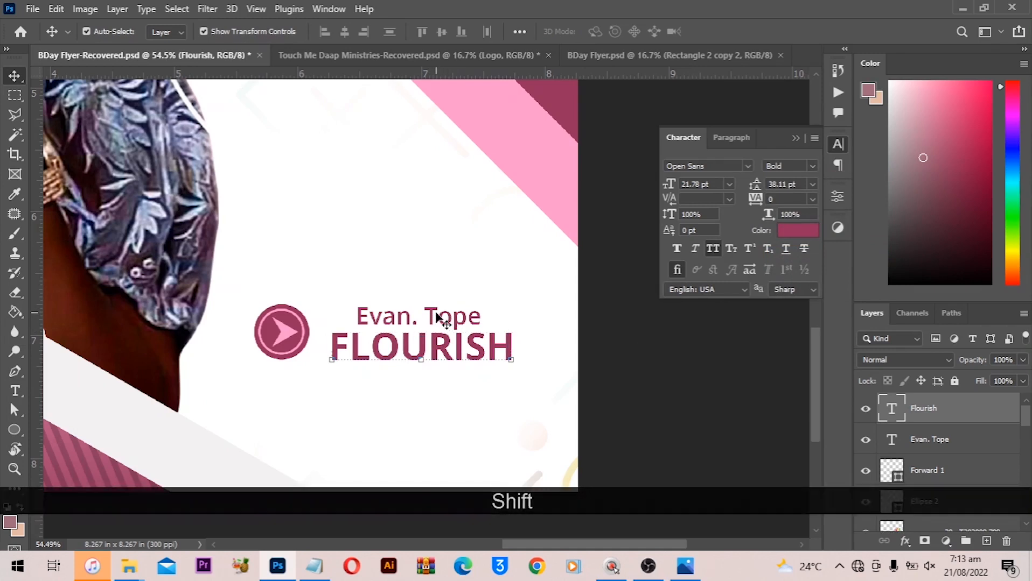
{"action": "left_click", "coordinate": [347, 33]}
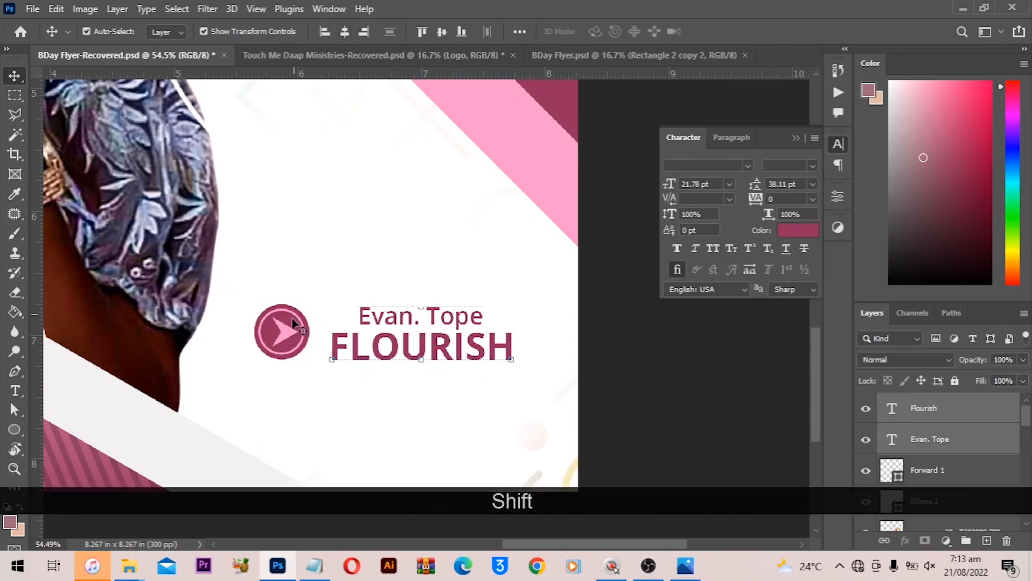
- Flip the arrow icon horizontally with Free Transform so it points toward the portrait
{"action": "left_click", "coordinate": [295, 337]}
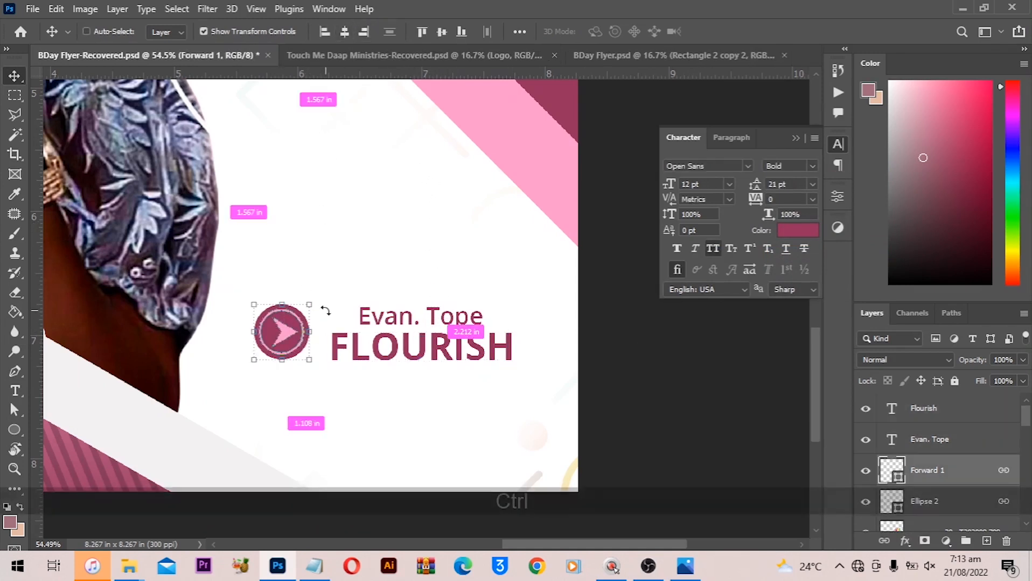
{"action": "key", "text": "ctrl+t"}
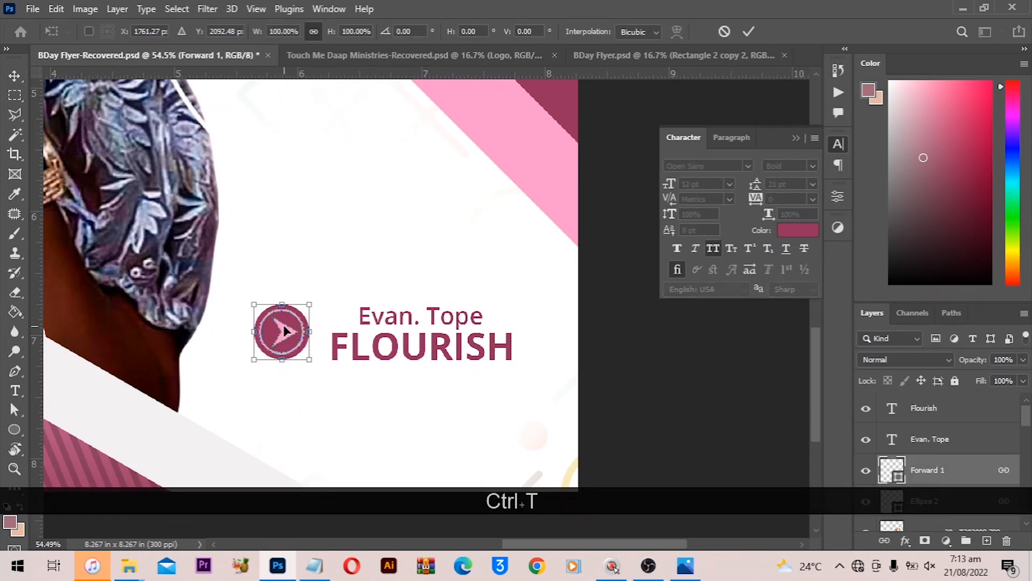
{"action": "key", "text": "Return"}
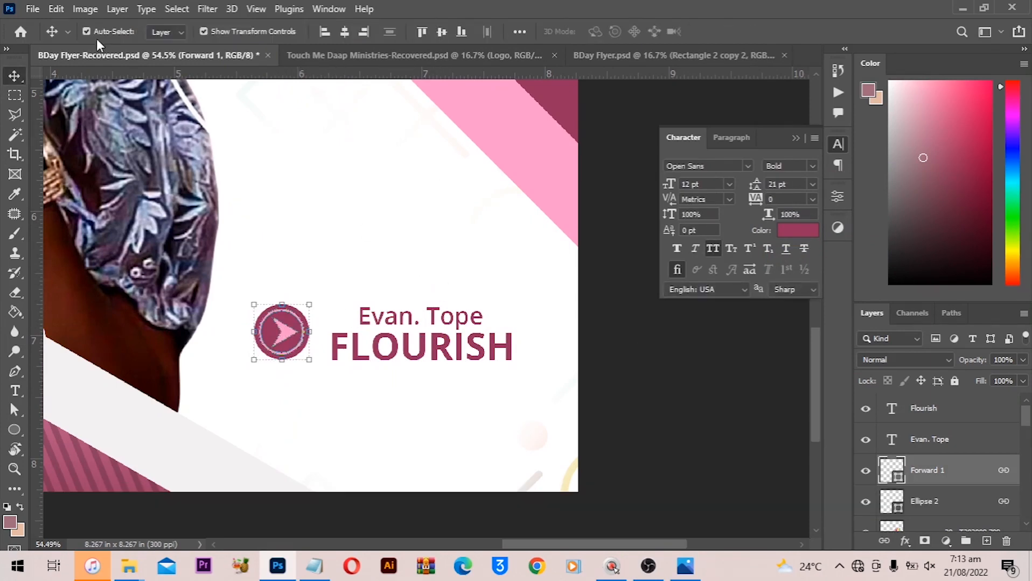
{"action": "left_click", "coordinate": [56, 9]}
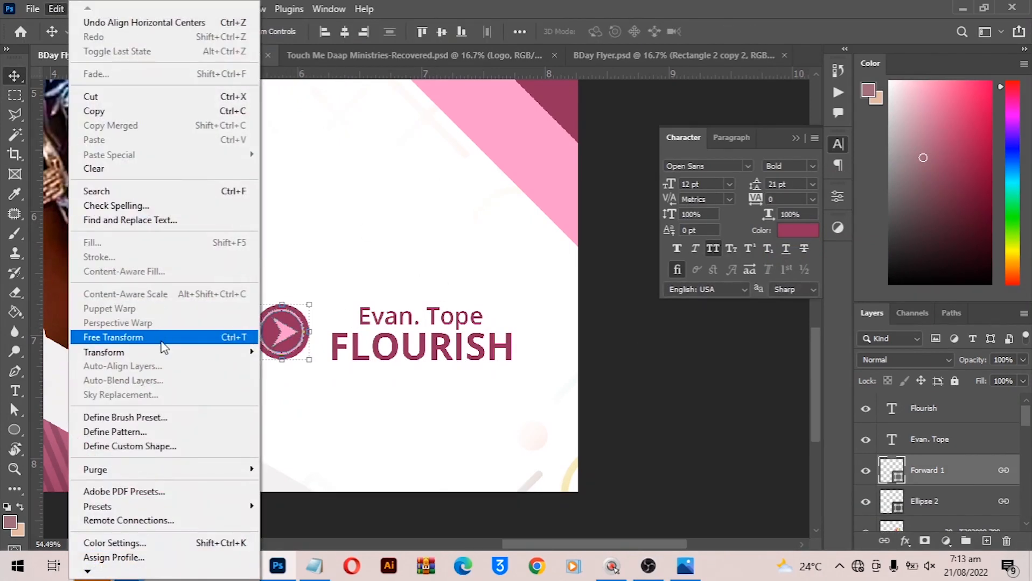
{"action": "left_click", "coordinate": [162, 339]}
{"action": "right_click", "coordinate": [273, 340]}
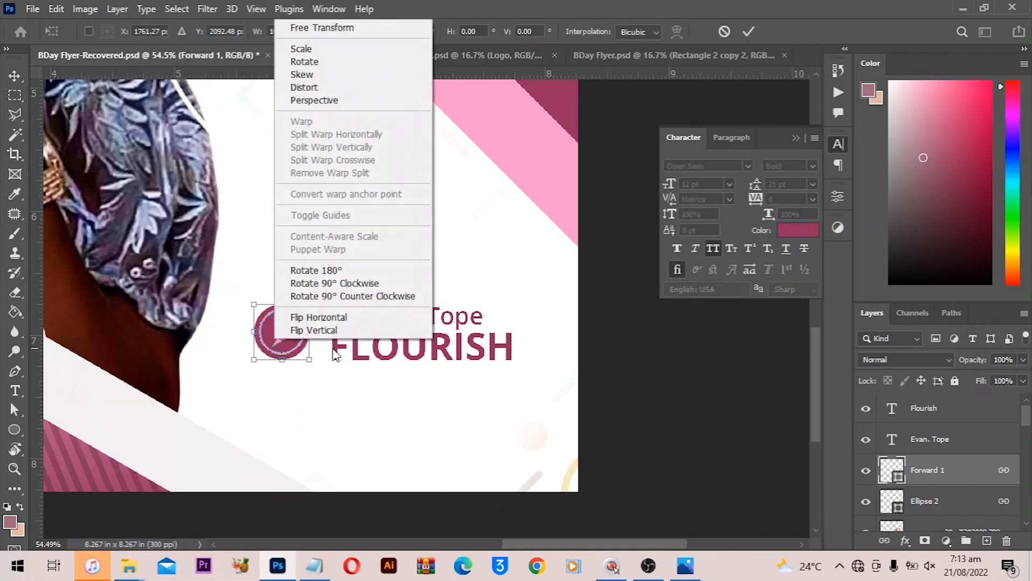
{"action": "left_click", "coordinate": [357, 319]}
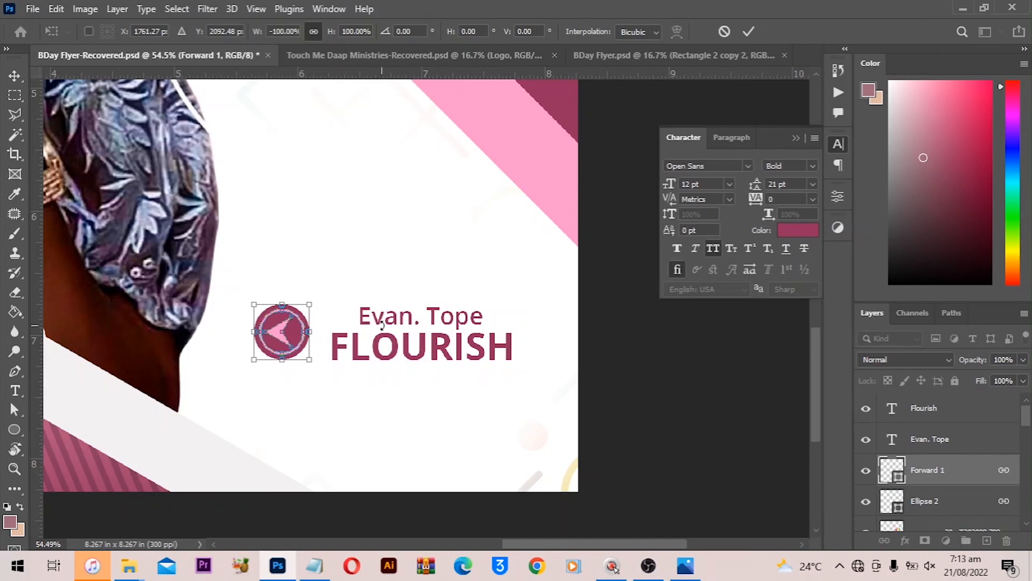
{"action": "key", "text": "Return"}
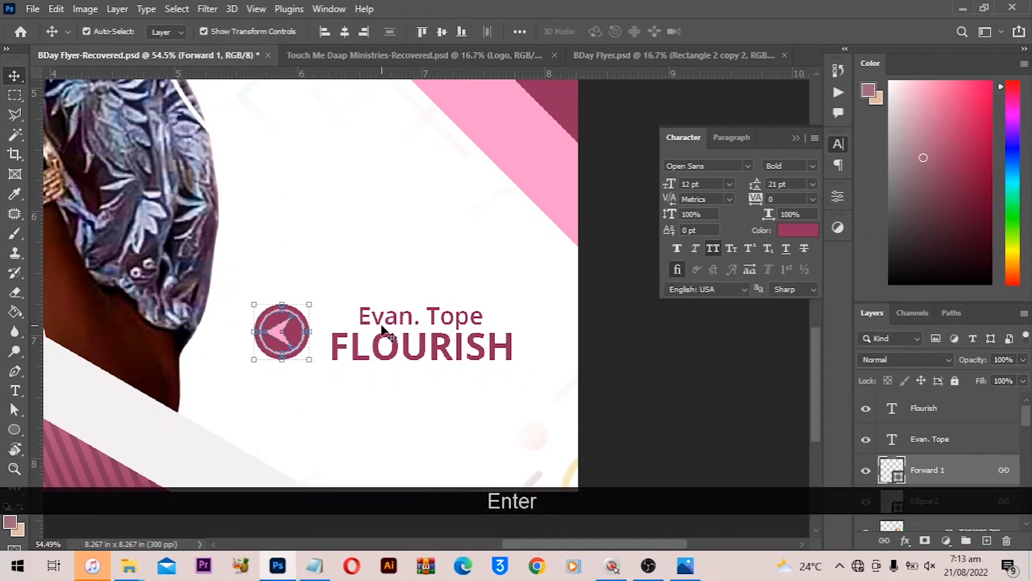
- Move the arrow icon and name text group slightly lower in the flyer's bottom-right area
{"action": "scroll", "coordinate": [560, 376], "scroll_direction": "down", "scroll_amount": 3, "text": "alt"}
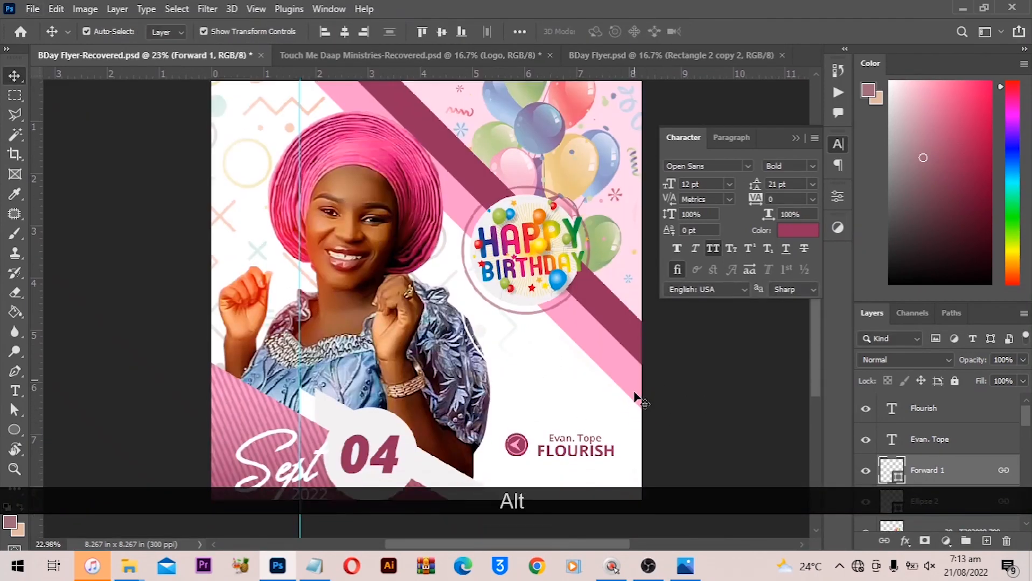
{"action": "scroll", "coordinate": [634, 393], "scroll_direction": "down", "scroll_amount": 1}
{"action": "left_click", "coordinate": [634, 393]}
{"action": "key", "text": "ctrl+0"}
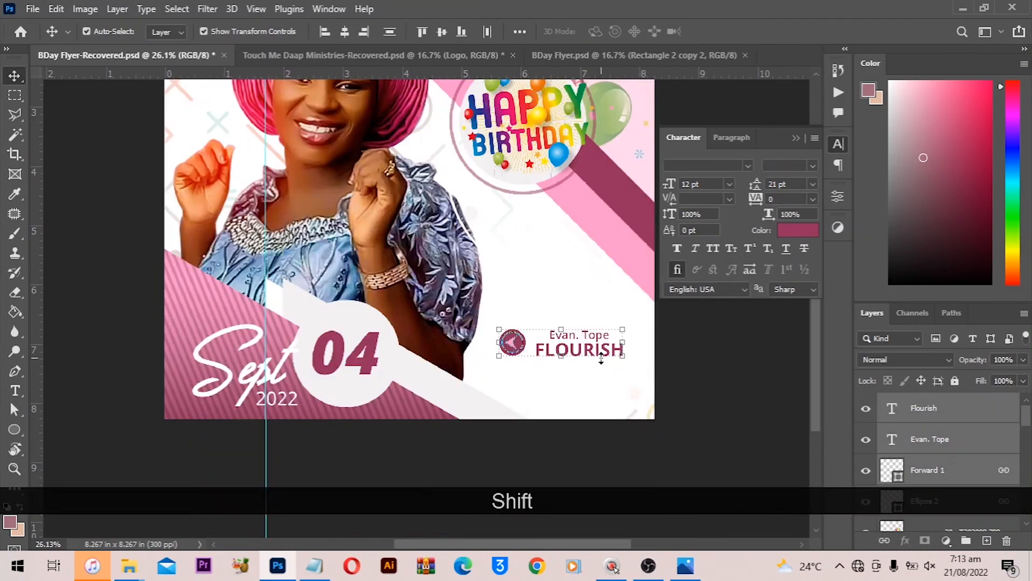
{"action": "left_click_drag", "start_coordinate": [593, 358], "coordinate": [591, 378]}
{"action": "key", "text": "ctrl+0"}
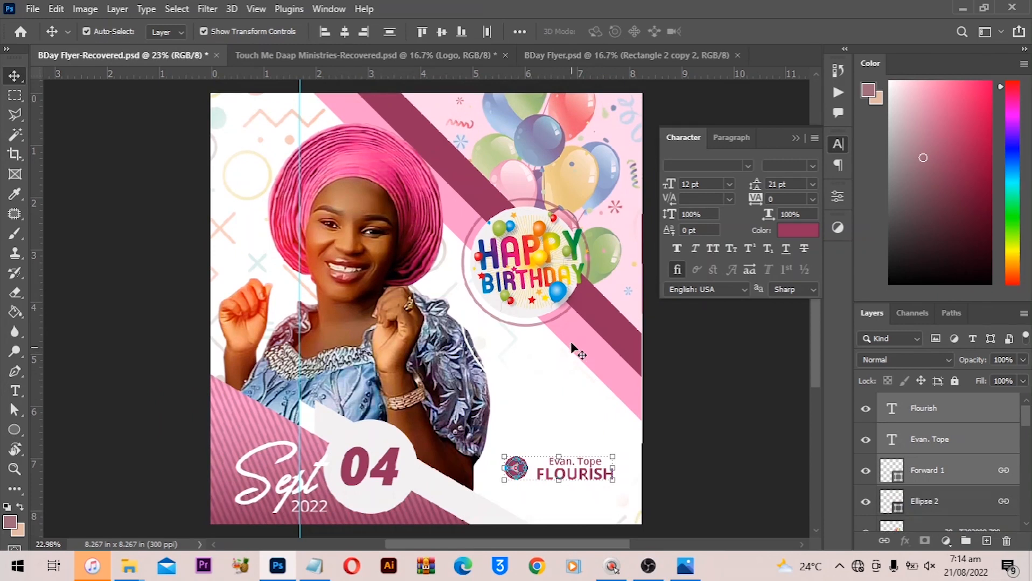
- Switch to the Custom Shape tool and browse the legacy shape folders for a decorative ornament
{"action": "scroll", "coordinate": [564, 375], "scroll_direction": "down", "scroll_amount": 1}
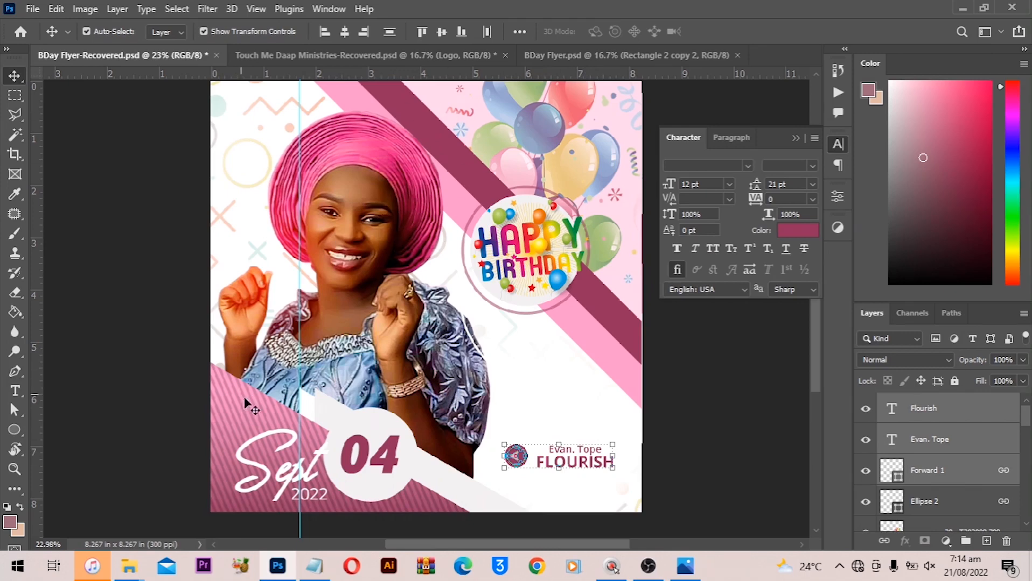
{"action": "right_click", "coordinate": [20, 436]}
{"action": "left_click", "coordinate": [68, 450]}
{"action": "right_click", "coordinate": [21, 432]}
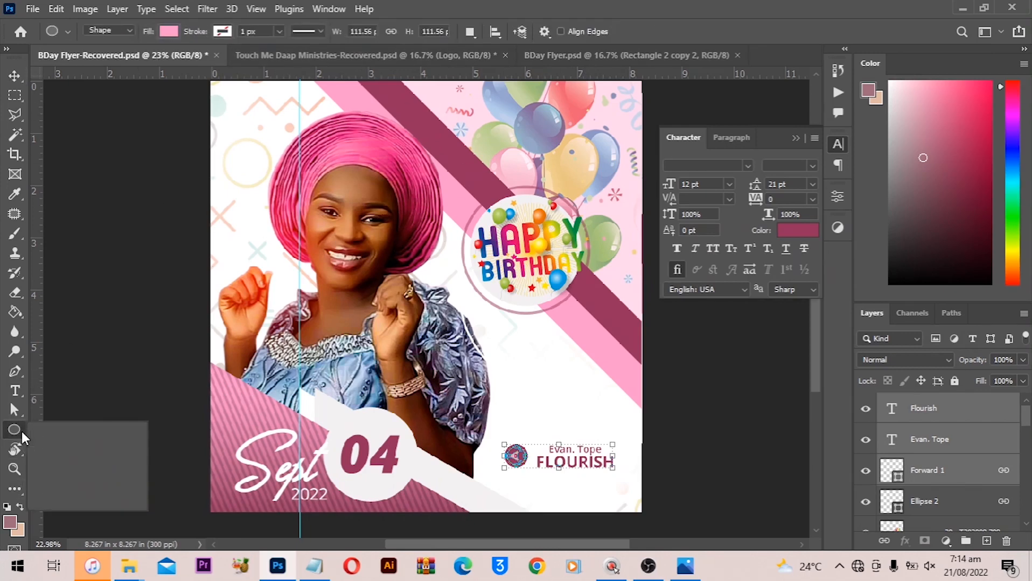
{"action": "left_click", "coordinate": [57, 500]}
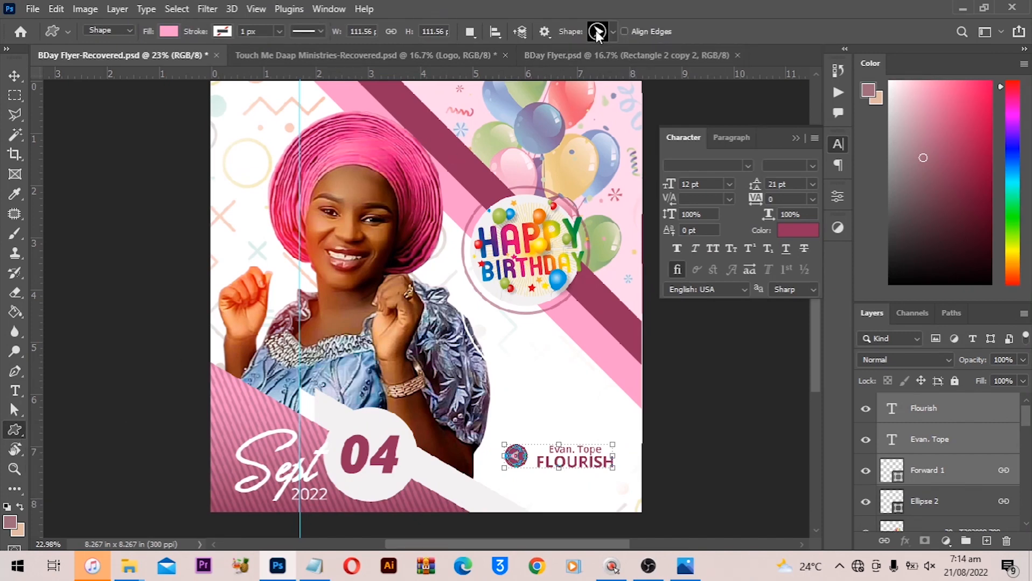
{"action": "left_click", "coordinate": [613, 31]}
{"action": "scroll", "coordinate": [560, 345], "scroll_direction": "down", "scroll_amount": 1}
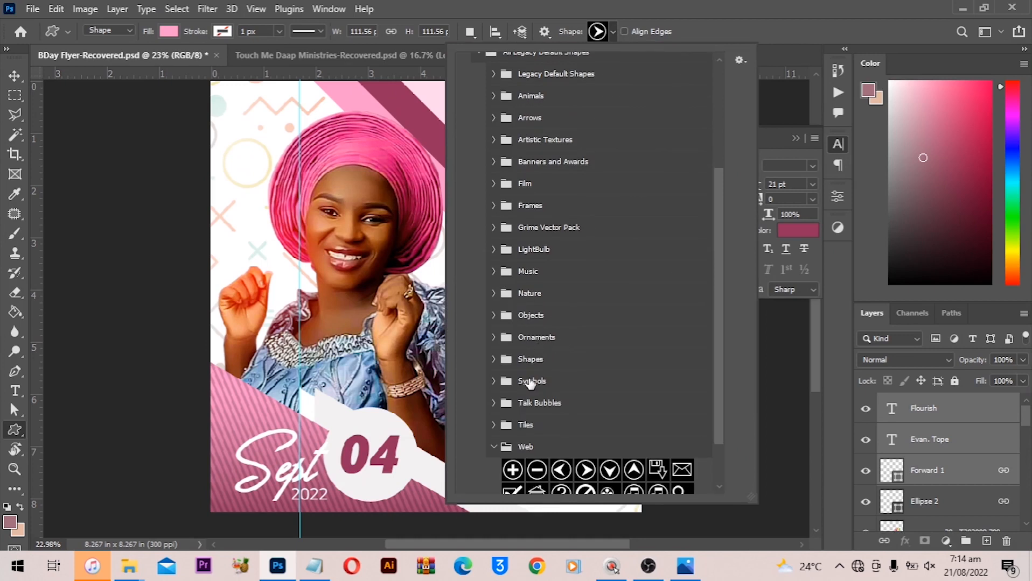
{"action": "left_click", "coordinate": [500, 163]}
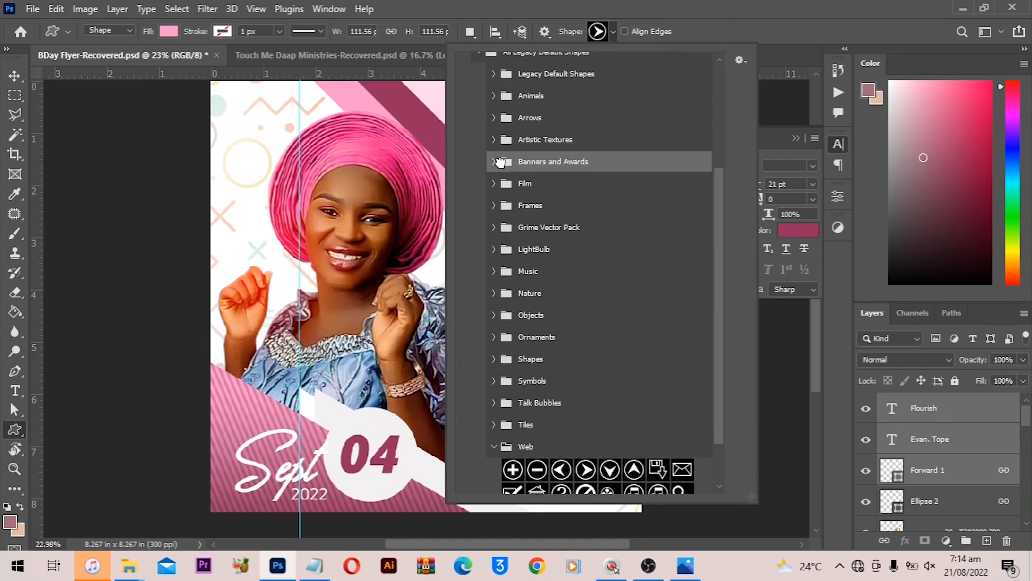
{"action": "left_click", "coordinate": [492, 162]}
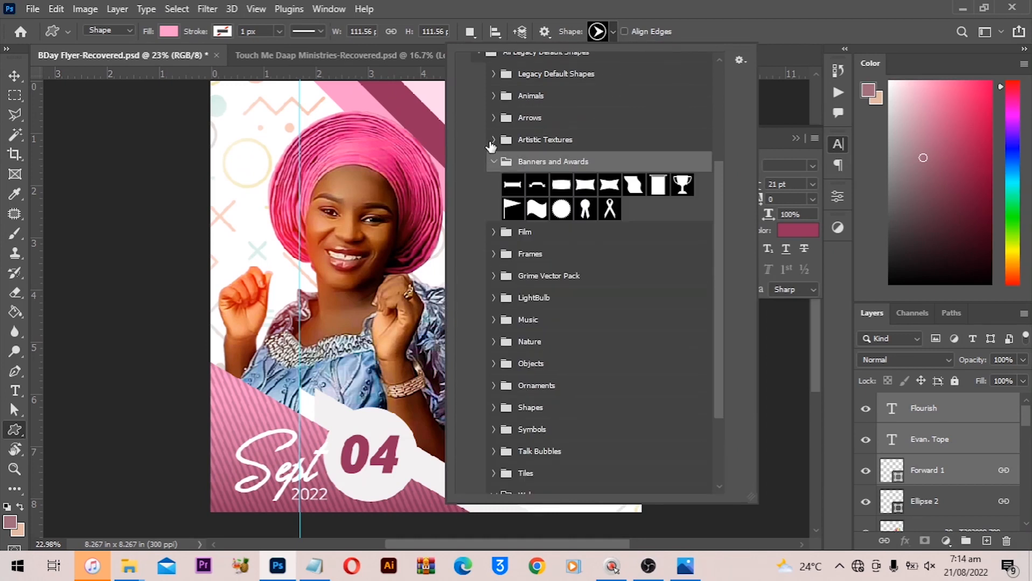
{"action": "left_click", "coordinate": [489, 133]}
{"action": "left_click", "coordinate": [493, 141]}
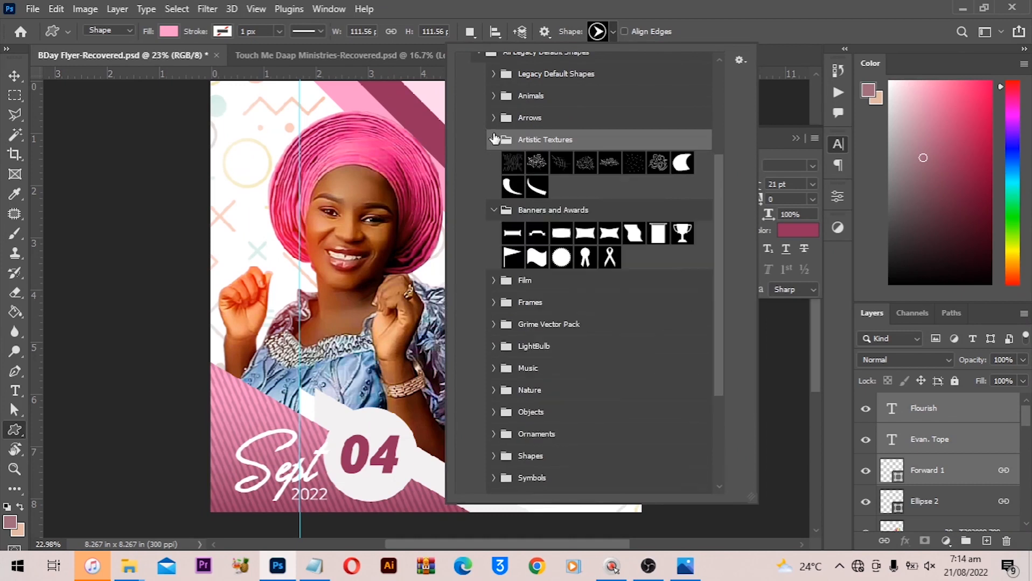
{"action": "left_click", "coordinate": [493, 118]}
{"action": "left_click", "coordinate": [494, 353]}
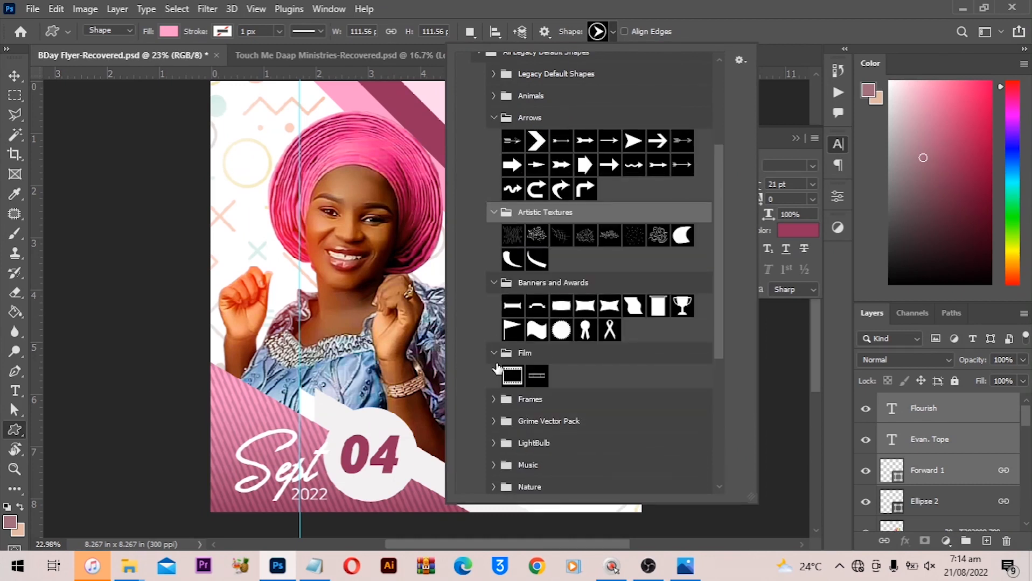
{"action": "scroll", "coordinate": [498, 397], "scroll_direction": "down", "scroll_amount": 1}
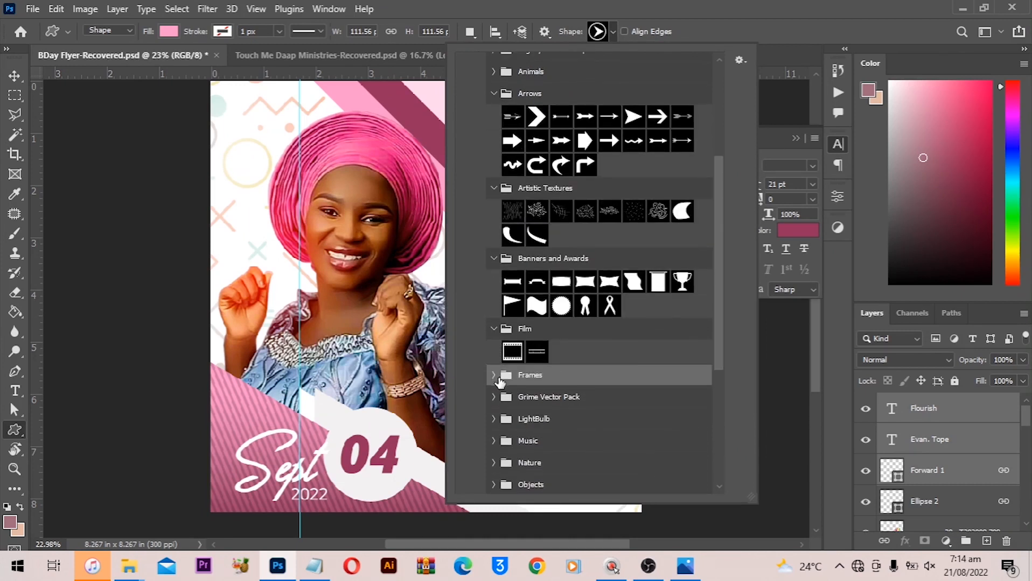
{"action": "left_click", "coordinate": [494, 375]}
{"action": "scroll", "coordinate": [493, 381], "scroll_direction": "down", "scroll_amount": 1}
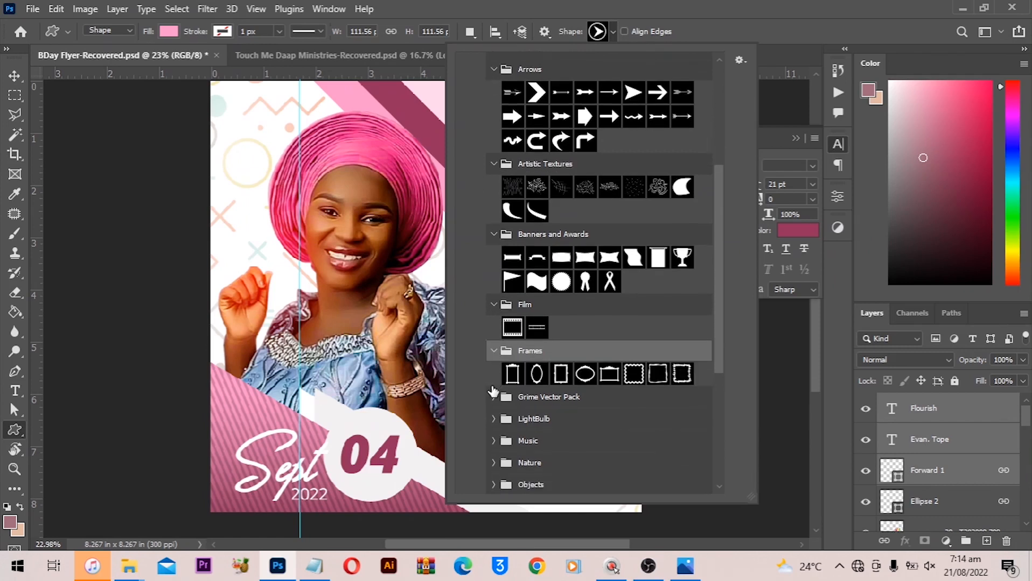
{"action": "left_click", "coordinate": [493, 396]}
{"action": "scroll", "coordinate": [511, 407], "scroll_direction": "down", "scroll_amount": 1}
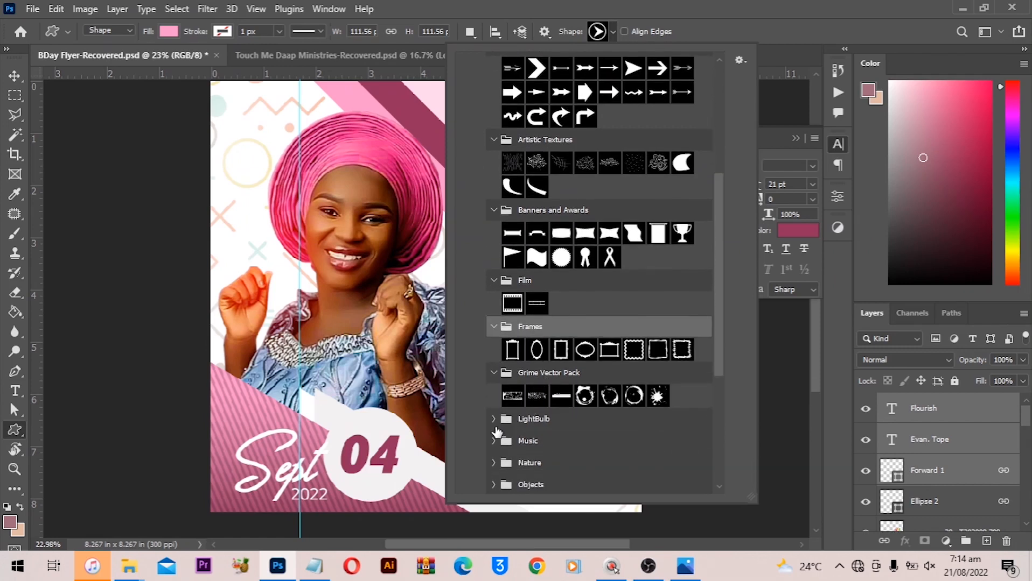
{"action": "left_click", "coordinate": [494, 419]}
{"action": "scroll", "coordinate": [497, 426], "scroll_direction": "down", "scroll_amount": 2}
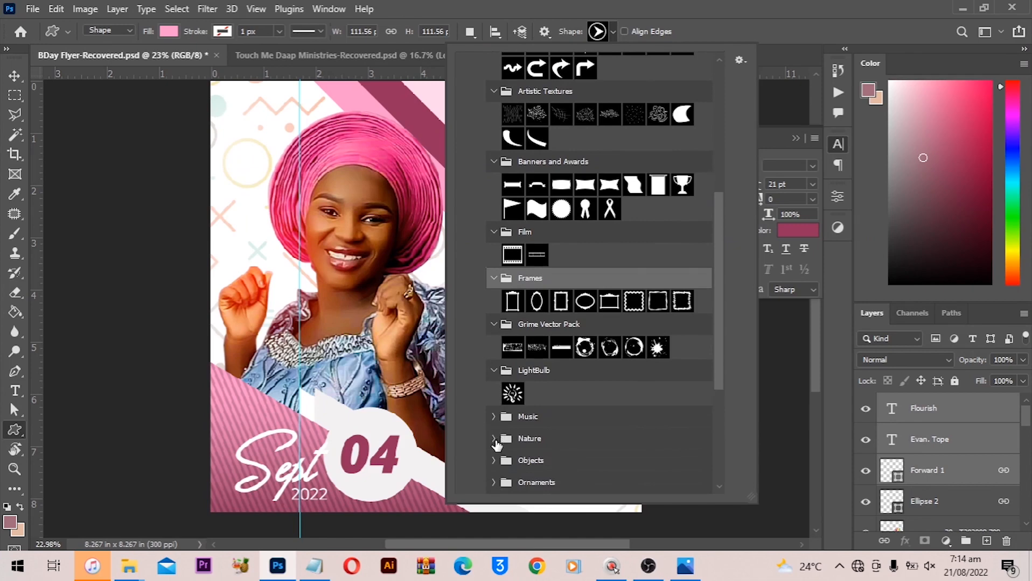
{"action": "left_click", "coordinate": [494, 441]}
{"action": "scroll", "coordinate": [494, 376], "scroll_direction": "down", "scroll_amount": 9}
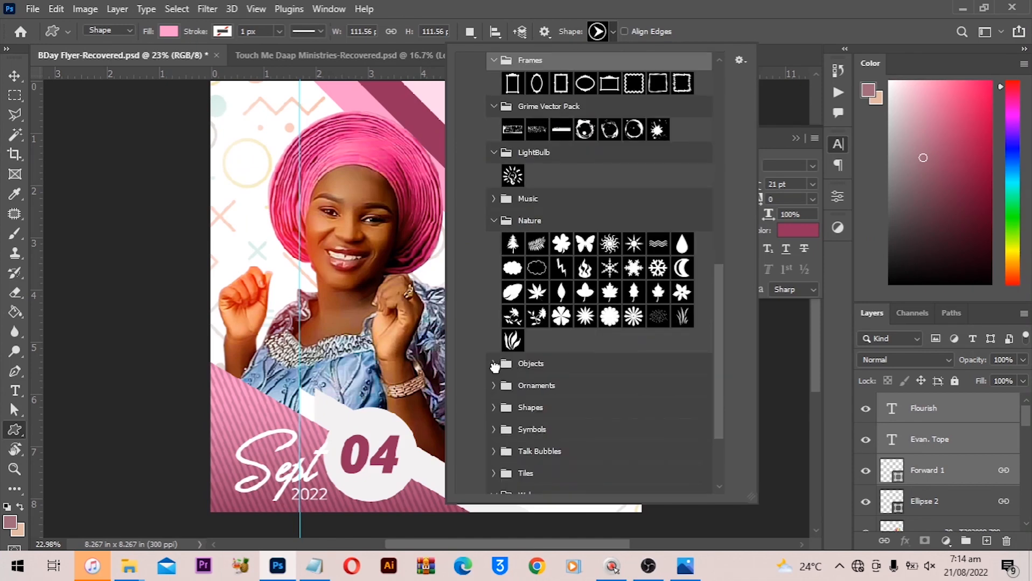
{"action": "left_click", "coordinate": [493, 363]}
{"action": "scroll", "coordinate": [544, 384], "scroll_direction": "down", "scroll_amount": 2}
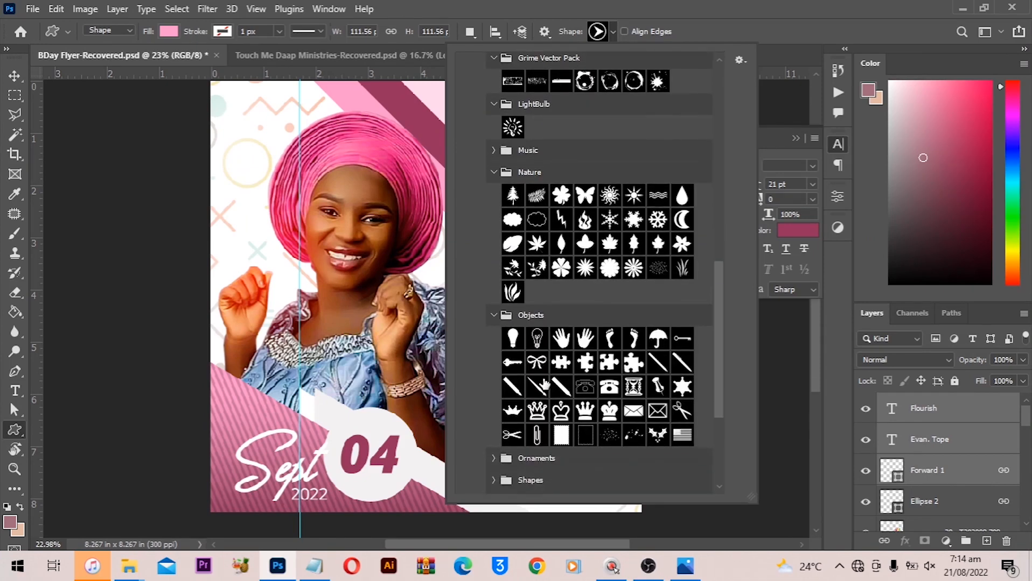
{"action": "scroll", "coordinate": [545, 384], "scroll_direction": "down", "scroll_amount": 3}
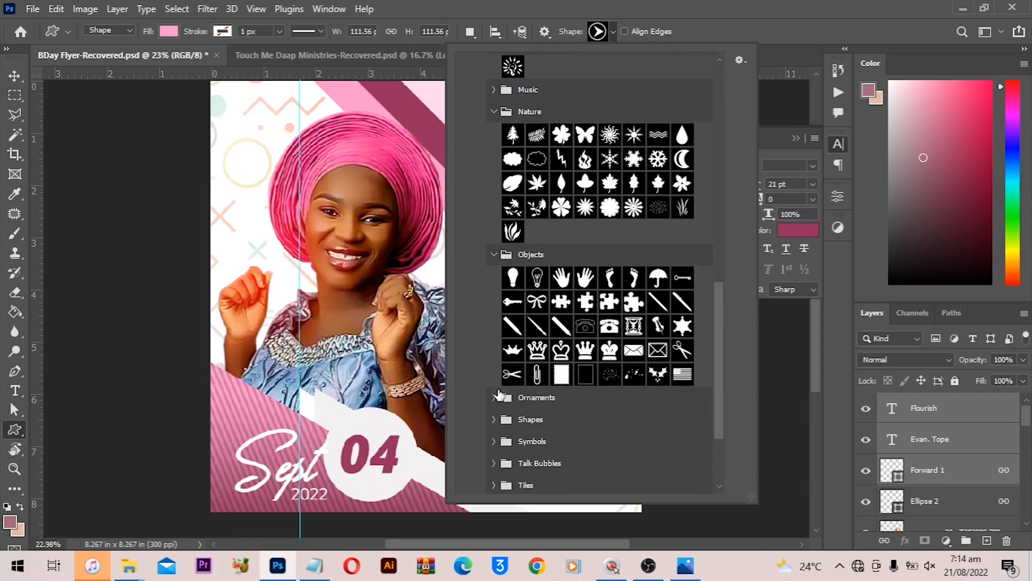
{"action": "left_click", "coordinate": [493, 398]}
{"action": "scroll", "coordinate": [549, 399], "scroll_direction": "down", "scroll_amount": 3}
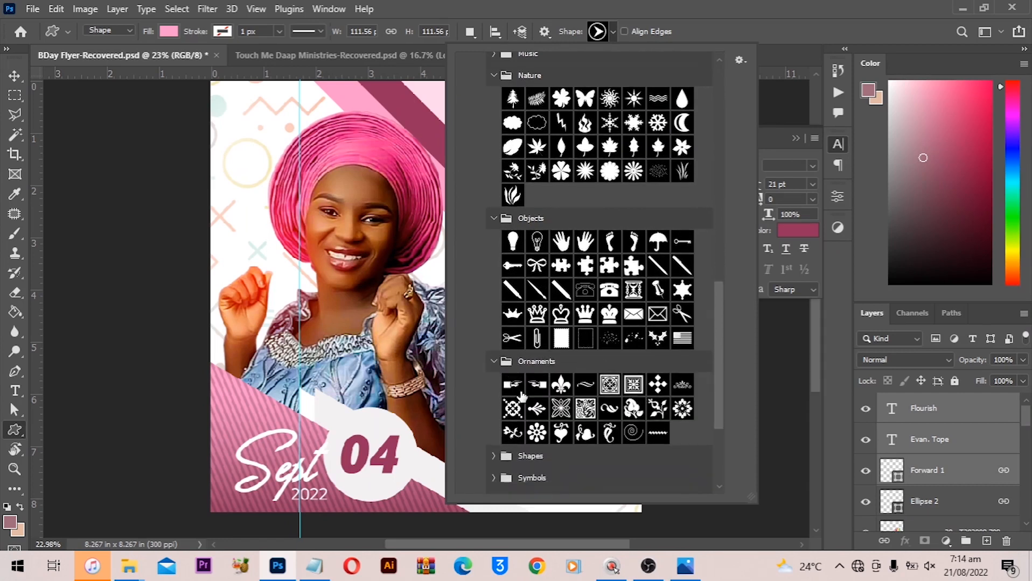
{"action": "scroll", "coordinate": [551, 401], "scroll_direction": "down", "scroll_amount": 3}
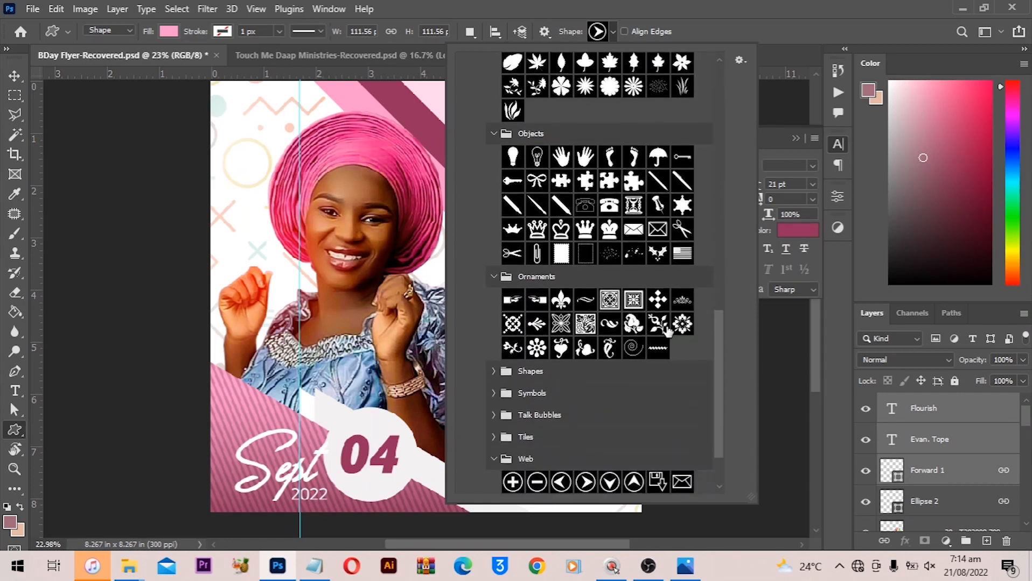
{"action": "scroll", "coordinate": [668, 331], "scroll_direction": "down", "scroll_amount": 2}
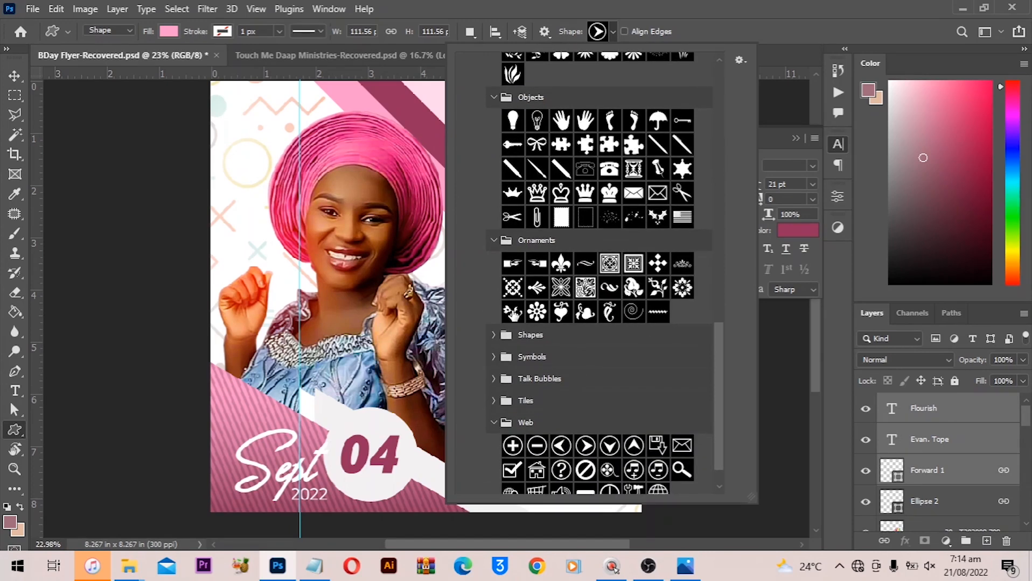
- Draw a pink floral ornament custom shape about 383 × 236 px just above the name text
{"action": "left_click", "coordinate": [512, 313]}
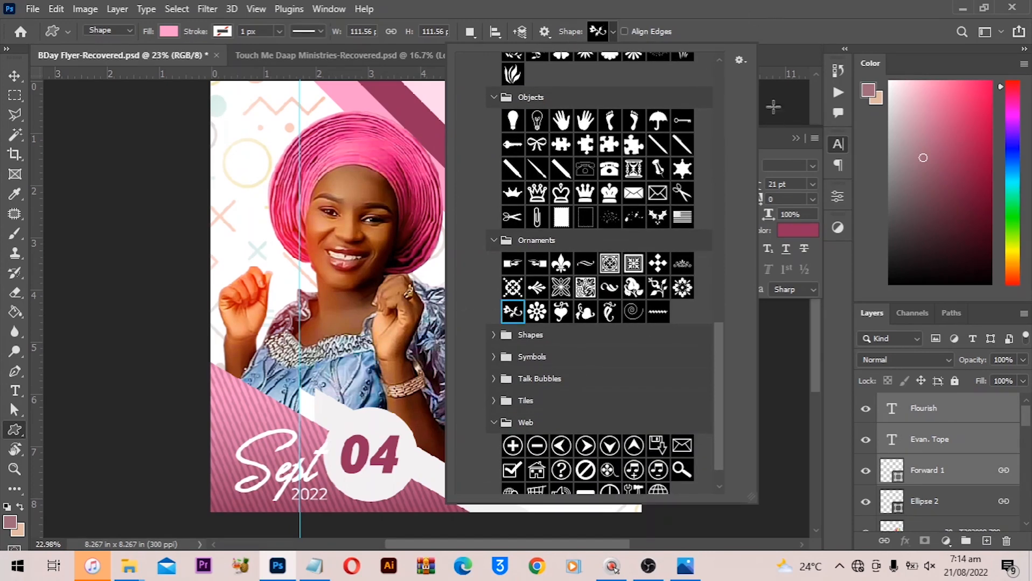
{"action": "left_click", "coordinate": [776, 91]}
{"action": "left_click", "coordinate": [705, 145]}
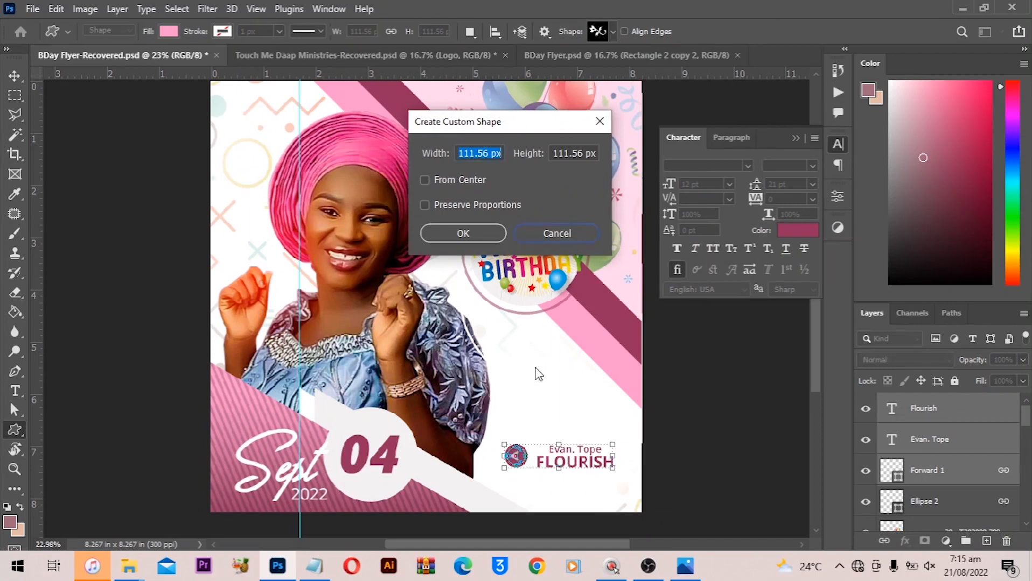
{"action": "key", "text": "Escape"}
{"action": "left_click_drag", "start_coordinate": [530, 407], "coordinate": [605, 431]}
{"action": "scroll", "coordinate": [599, 412], "scroll_direction": "down", "scroll_amount": 2}
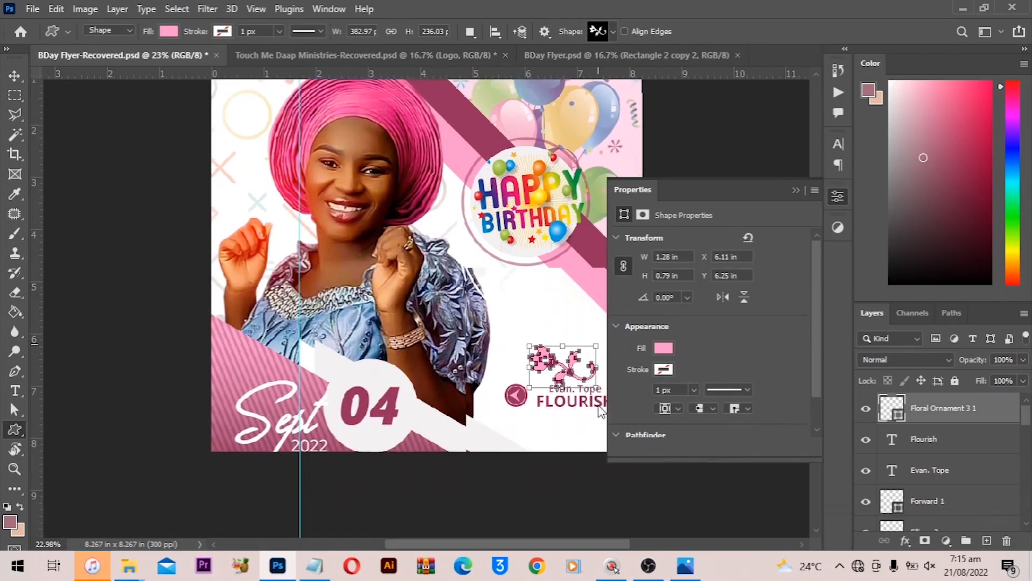
{"action": "key", "text": "v"}
{"action": "left_click", "coordinate": [795, 191]}
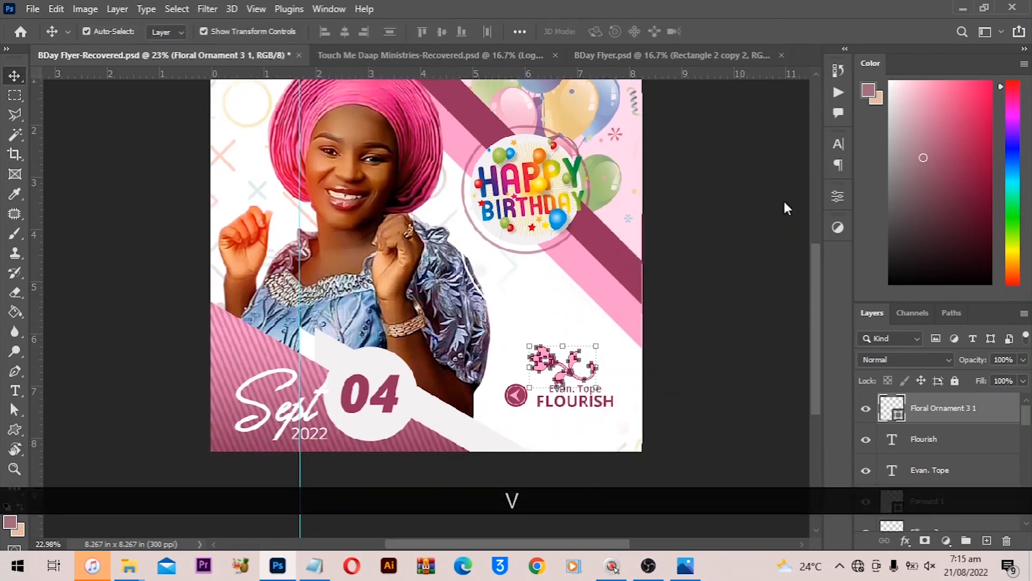